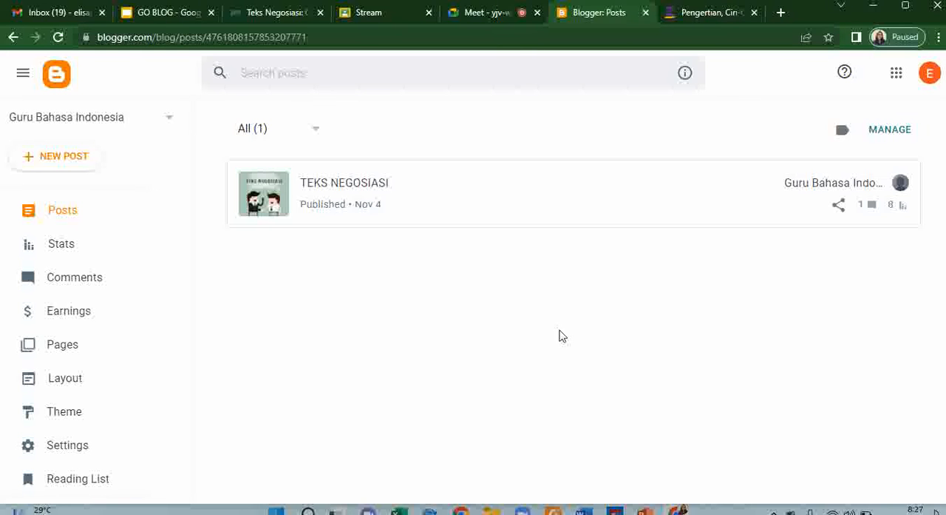
- Start creating a new blog and give it the title "Guru Kelas X"
{"action": "mouse_move", "coordinate": [585, 171]}
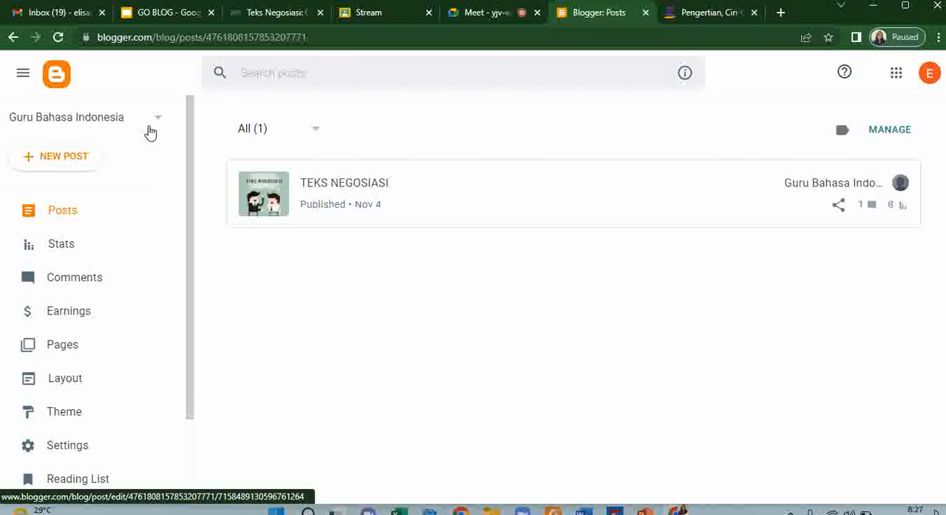
{"action": "left_click", "coordinate": [160, 123]}
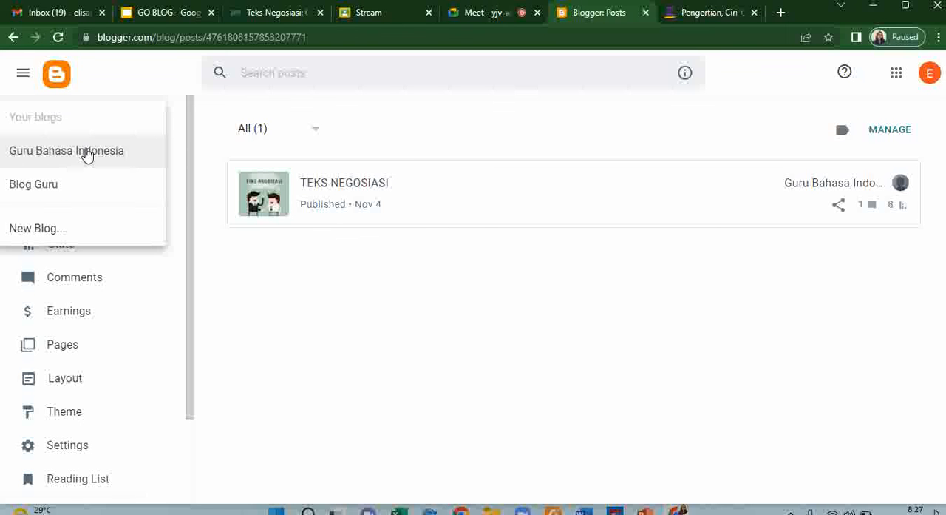
{"action": "left_click", "coordinate": [42, 231]}
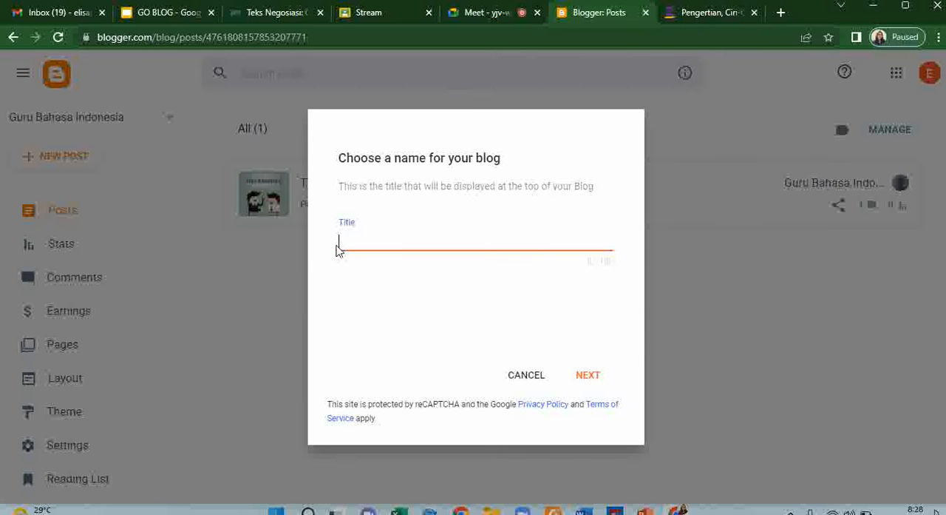
{"action": "type", "text": "Guru Kelas X"}
{"action": "left_click", "coordinate": [590, 375]}
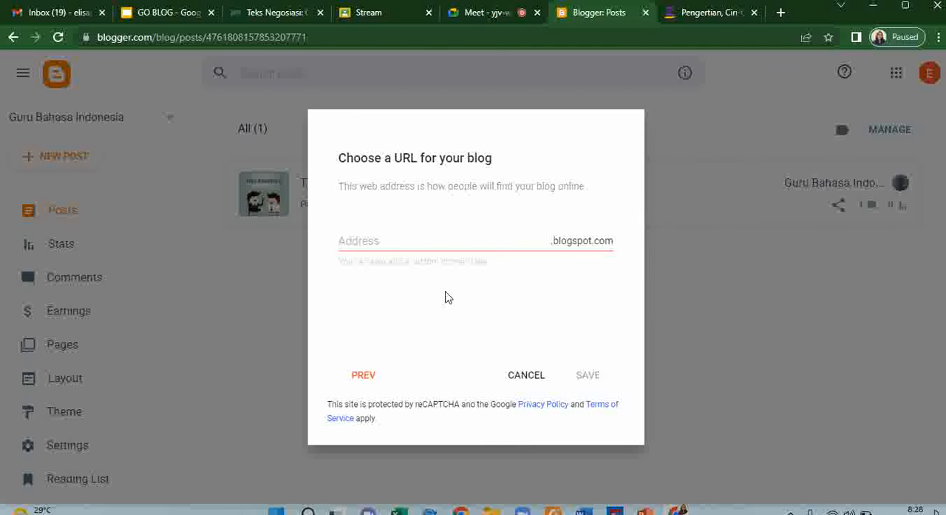
- Set the new blog's address to gurukelasX.blogspot.com and save the blog
{"action": "left_click", "coordinate": [384, 244]}
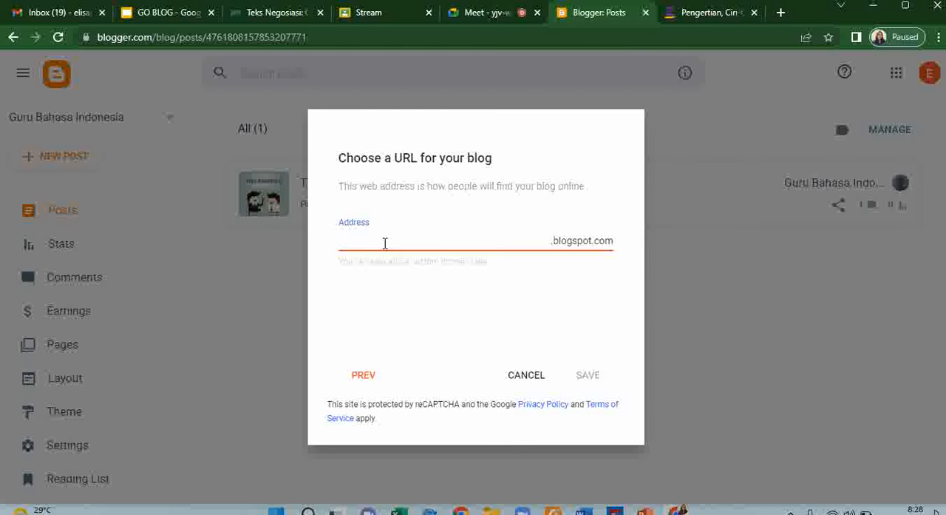
{"action": "type", "text": "gurukelas"}
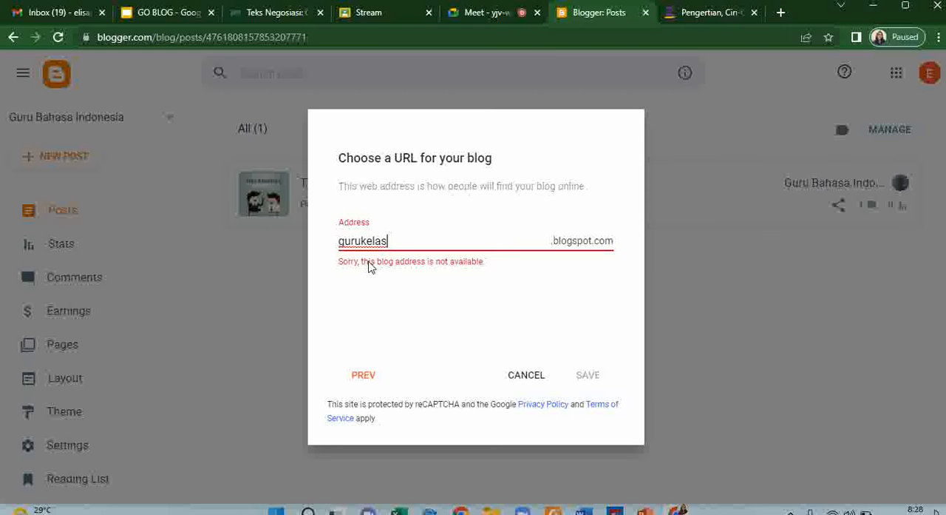
{"action": "type", "text": "X"}
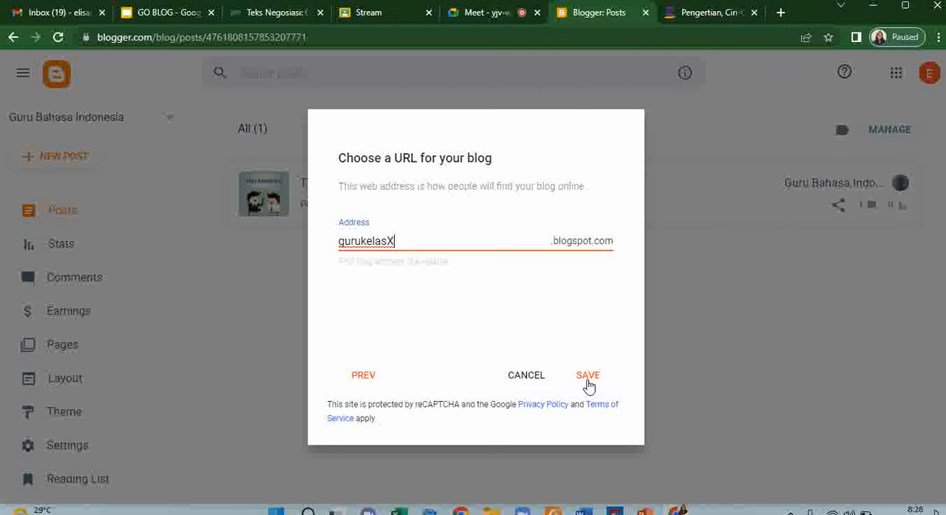
{"action": "left_click", "coordinate": [588, 377]}
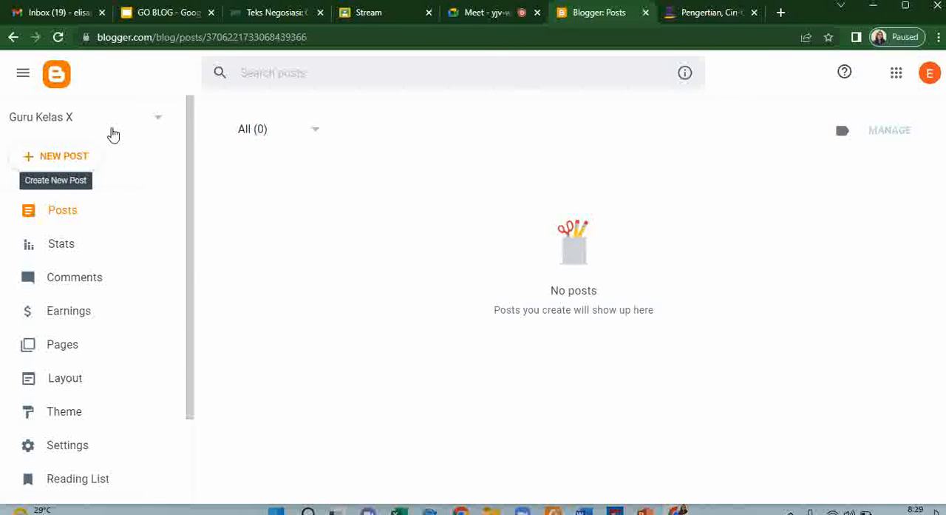
- Create a blank post in the Guru Kelas X blog and return to the posts list
{"action": "left_click", "coordinate": [59, 160]}
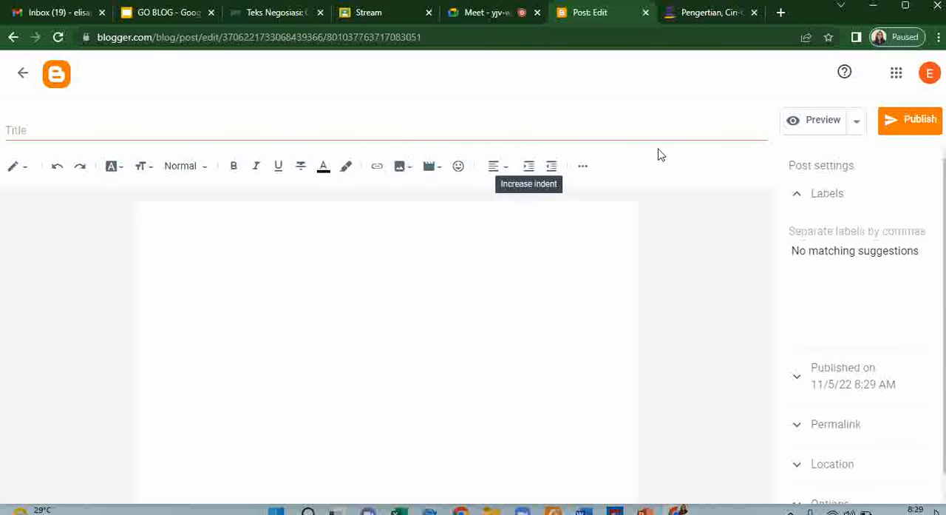
{"action": "left_click", "coordinate": [22, 72]}
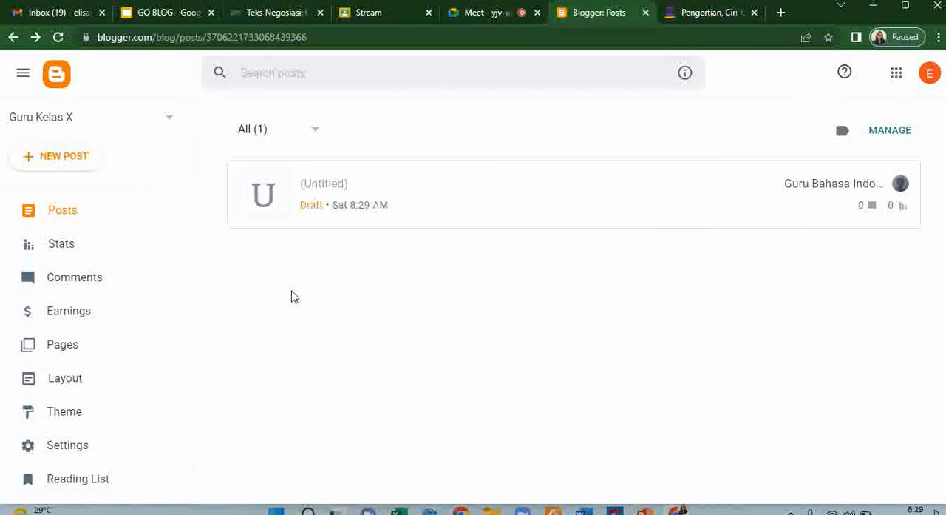
- Examine the available blog themes, from Contempo and Soho through Emporio and Notable to Essential
{"action": "scroll", "coordinate": [68, 278], "scroll_direction": "down", "scroll_amount": 3}
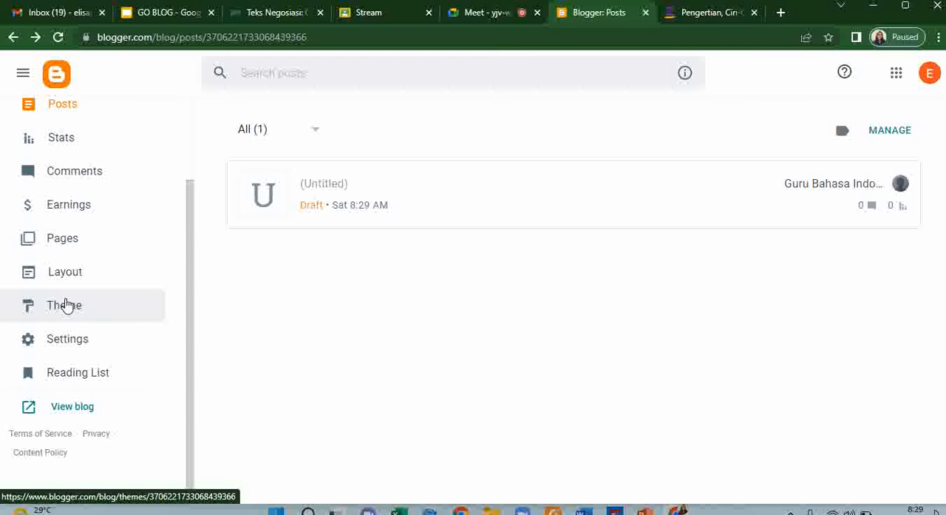
{"action": "scroll", "coordinate": [65, 303], "scroll_direction": "up", "scroll_amount": 3}
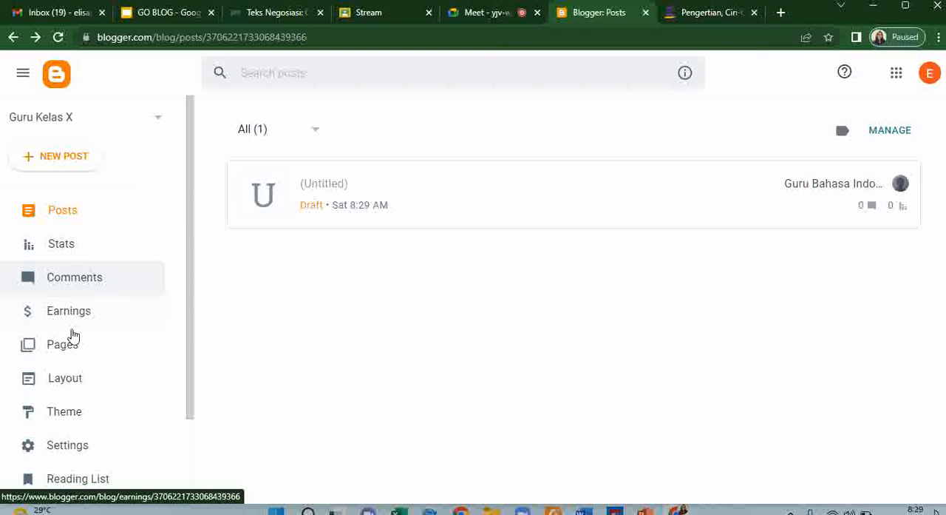
{"action": "scroll", "coordinate": [68, 440], "scroll_direction": "down", "scroll_amount": 2}
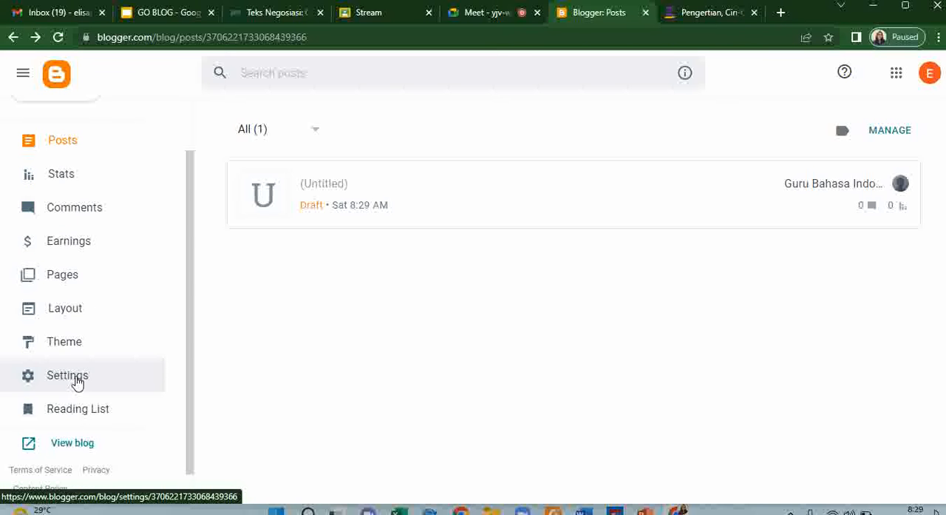
{"action": "scroll", "coordinate": [76, 377], "scroll_direction": "up", "scroll_amount": 2}
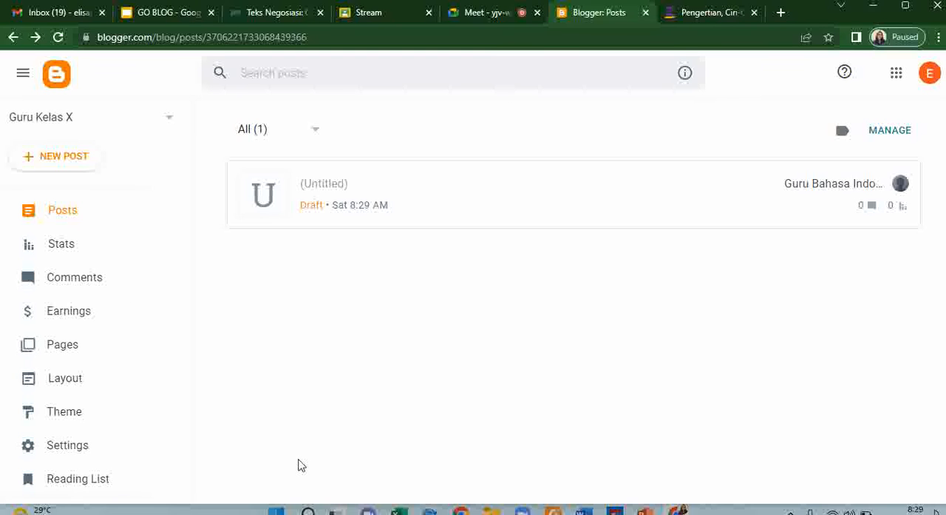
{"action": "left_click", "coordinate": [60, 420]}
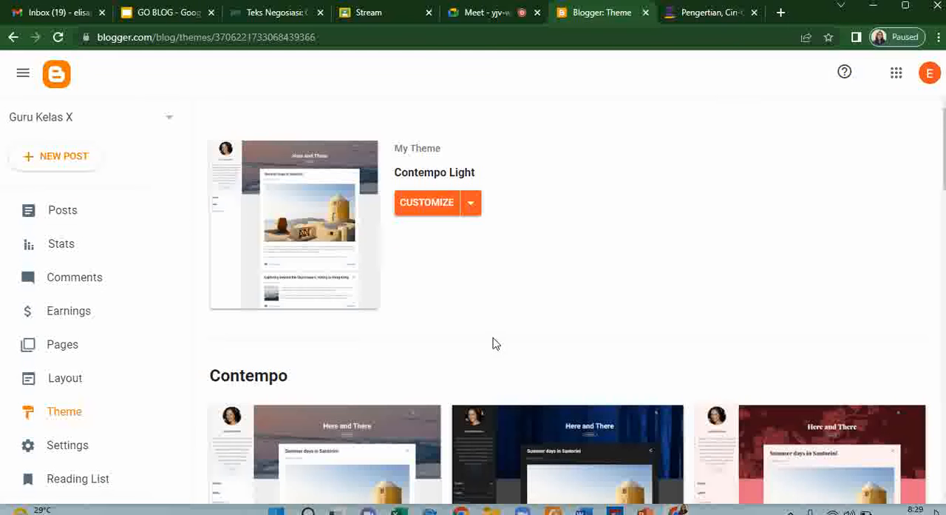
{"action": "scroll", "coordinate": [480, 288], "scroll_direction": "down", "scroll_amount": 2}
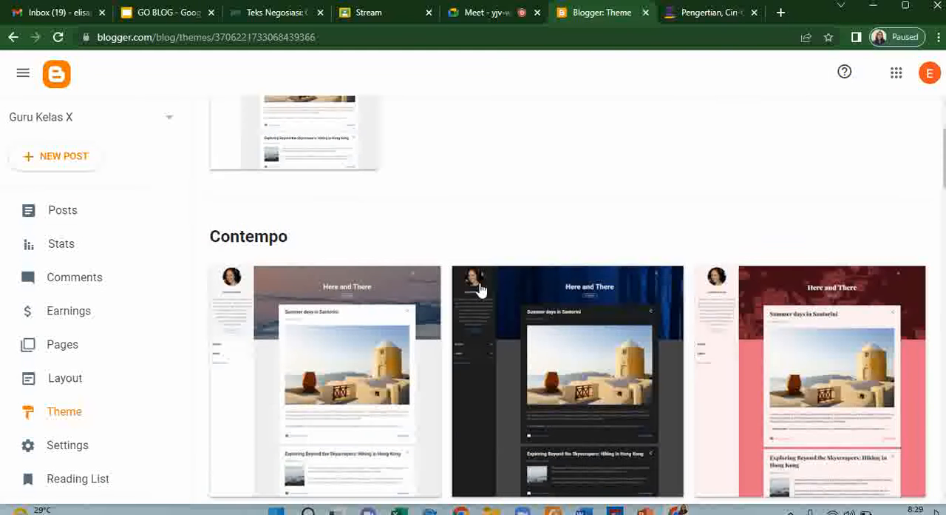
{"action": "scroll", "coordinate": [480, 287], "scroll_direction": "down", "scroll_amount": 3}
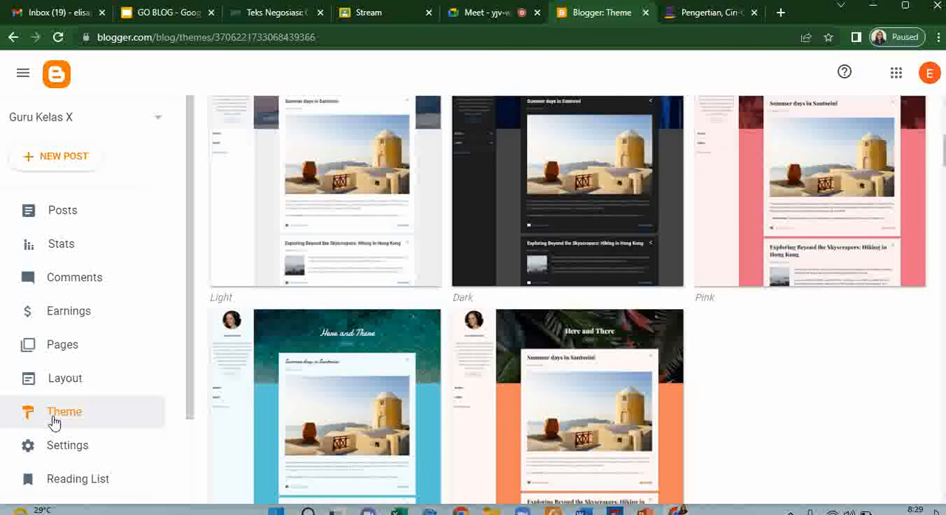
{"action": "scroll", "coordinate": [492, 380], "scroll_direction": "down", "scroll_amount": 7}
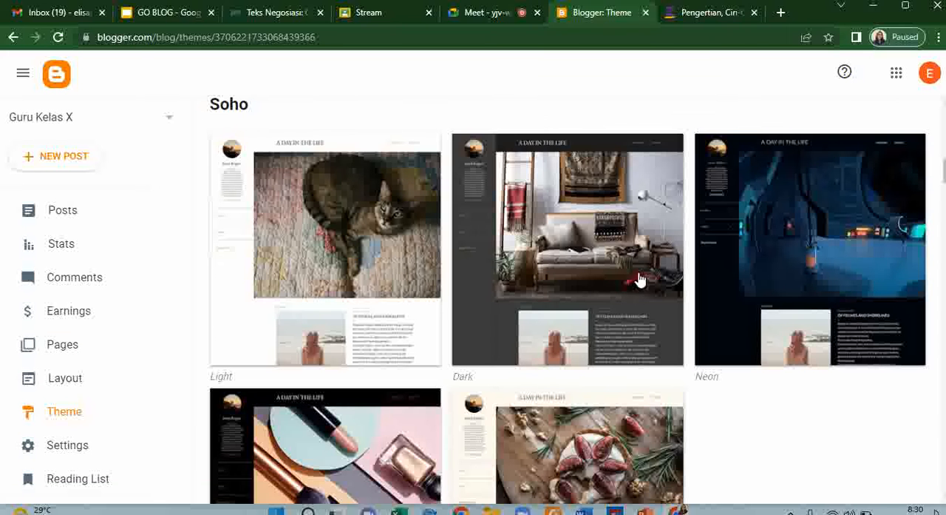
{"action": "scroll", "coordinate": [640, 279], "scroll_direction": "down", "scroll_amount": 8}
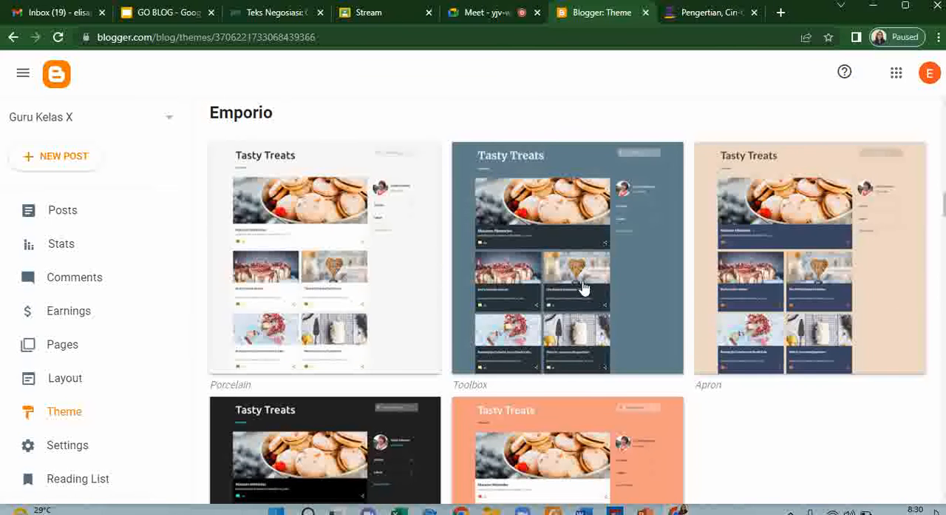
{"action": "scroll", "coordinate": [584, 308], "scroll_direction": "down", "scroll_amount": 5}
{"action": "scroll", "coordinate": [584, 307], "scroll_direction": "down", "scroll_amount": 6}
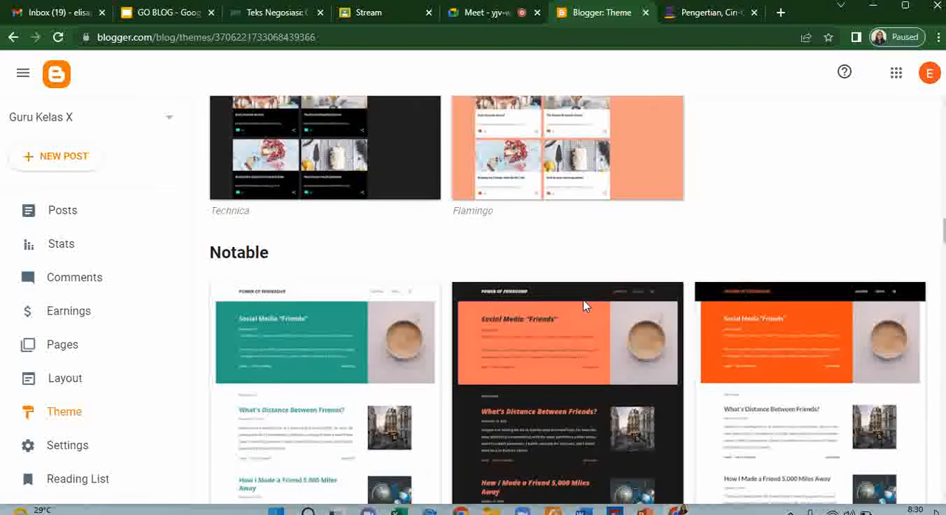
{"action": "scroll", "coordinate": [584, 306], "scroll_direction": "down", "scroll_amount": 2}
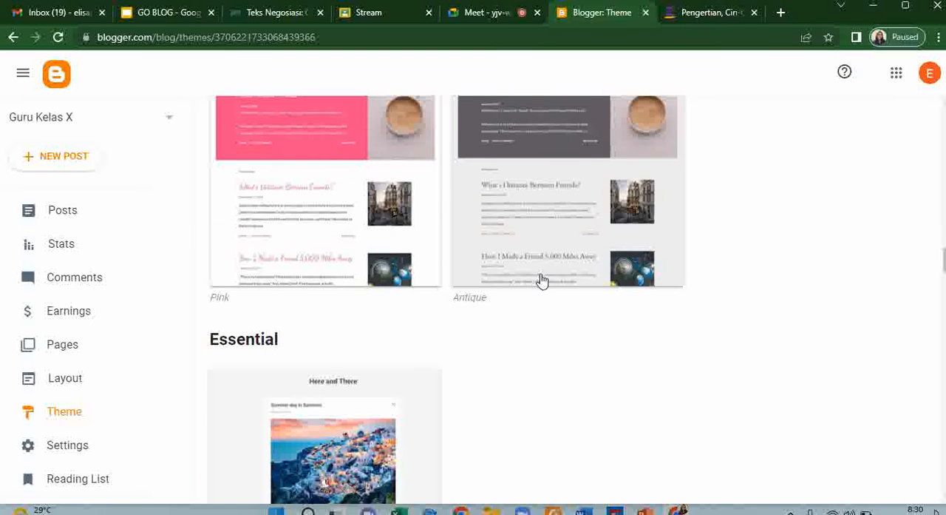
{"action": "scroll", "coordinate": [521, 245], "scroll_direction": "up", "scroll_amount": 5}
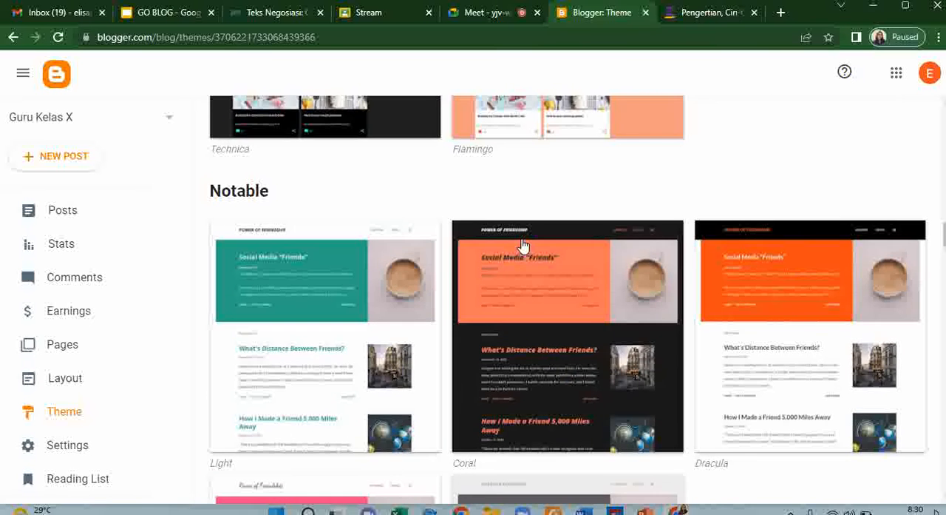
{"action": "scroll", "coordinate": [522, 244], "scroll_direction": "up", "scroll_amount": 3}
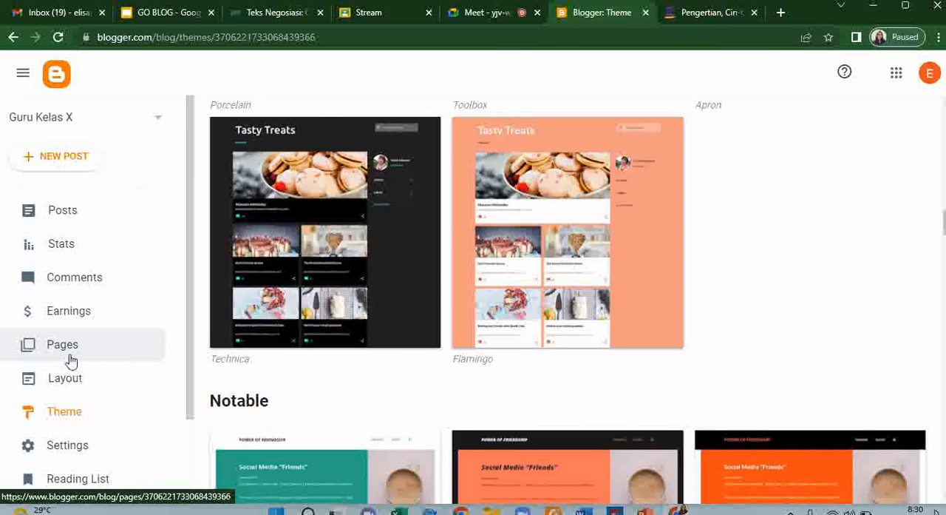
- Reopen the untitled draft post and set its title to "Teks Negosiasi"
{"action": "left_click", "coordinate": [70, 220]}
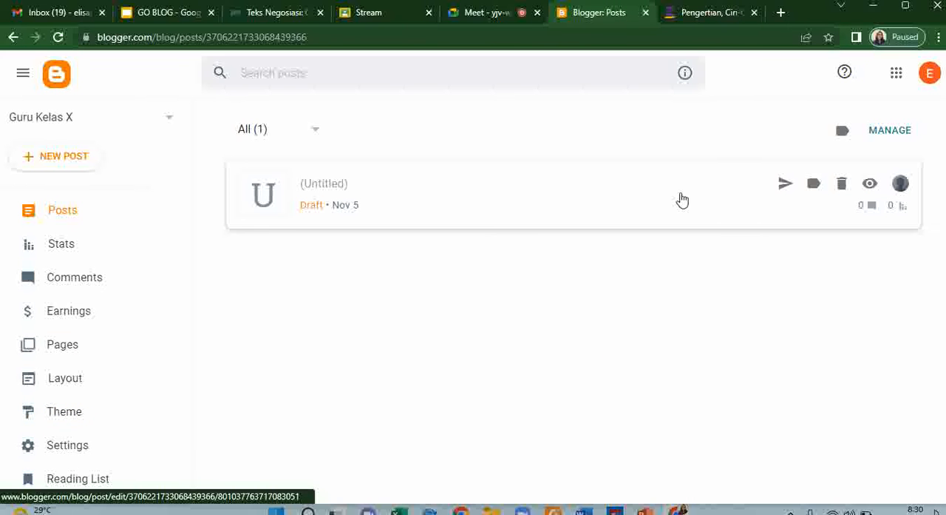
{"action": "left_click", "coordinate": [397, 210]}
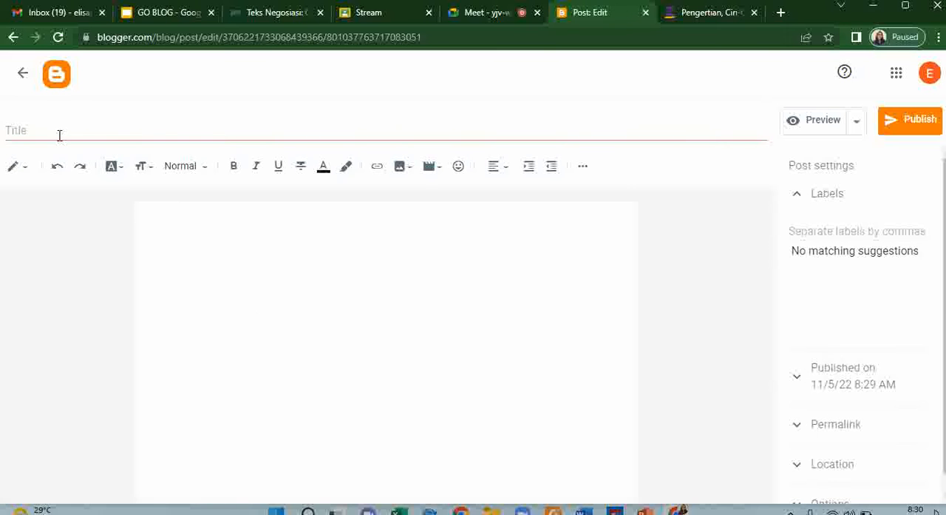
{"action": "left_click", "coordinate": [84, 131]}
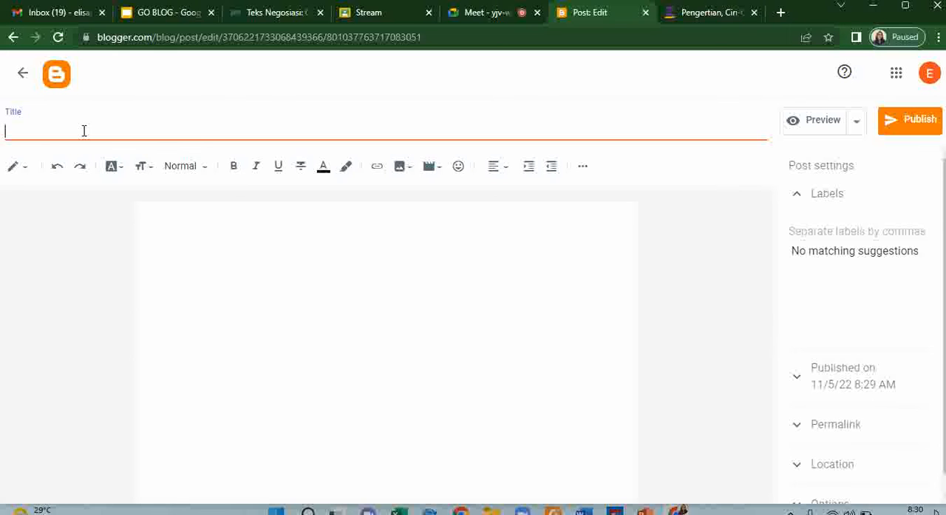
{"action": "type", "text": "Teks Negosis"}
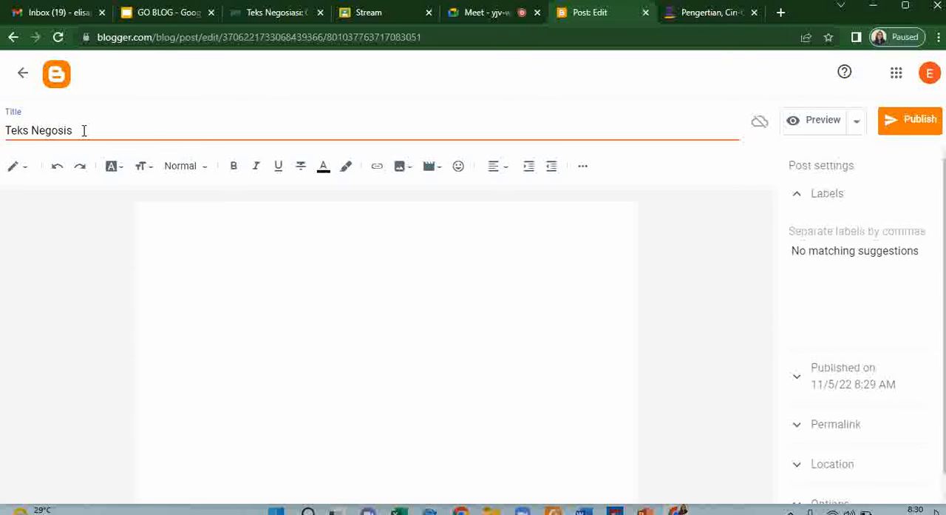
{"action": "key", "text": "BackSpace"}
{"action": "type", "text": "asi"}
- Write "Ini pengantar untuk mengenal Teks Negosiasi" in the post body and start a new line below it
{"action": "left_click", "coordinate": [250, 259]}
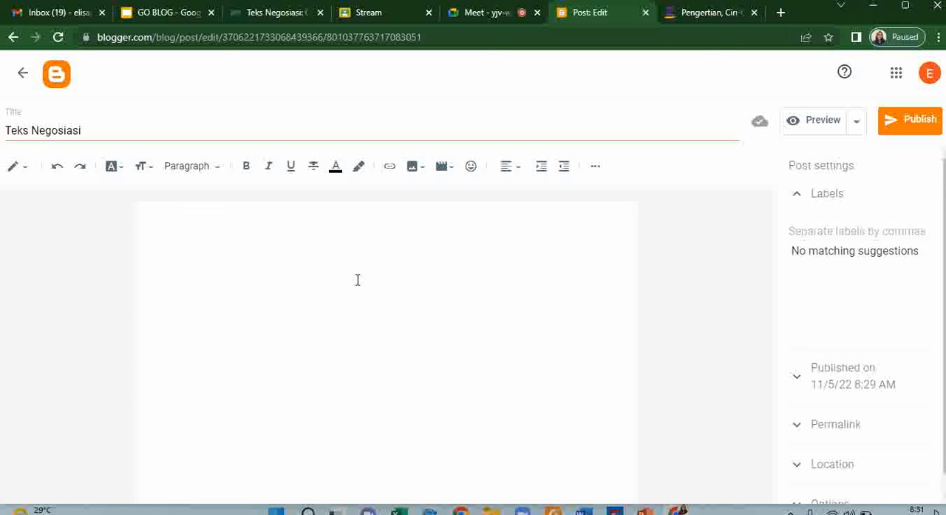
{"action": "type", "text": "Ini pengantar untuk mengenak"}
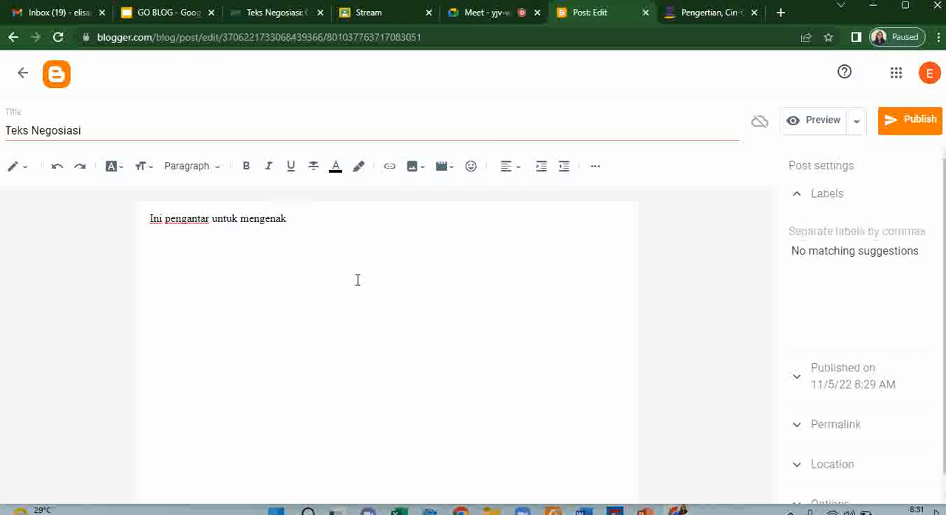
{"action": "key", "text": "BackSpace"}
{"action": "type", "text": "l Teks Negosiasi"}
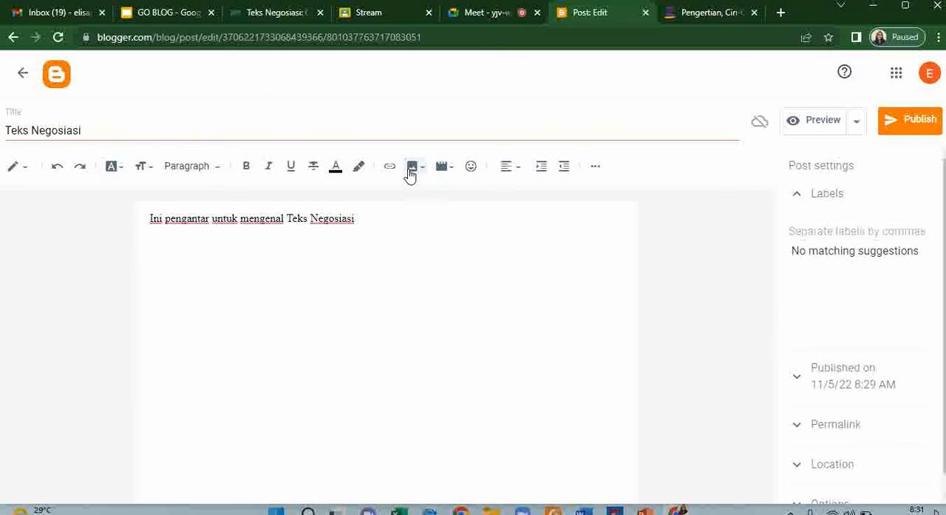
{"action": "key", "text": "Return"}
- Upload the image whose name starts with "Kaidah-Nego" from the Blogger folder in Pictures and insert it below the introductory sentence
{"action": "left_click", "coordinate": [414, 167]}
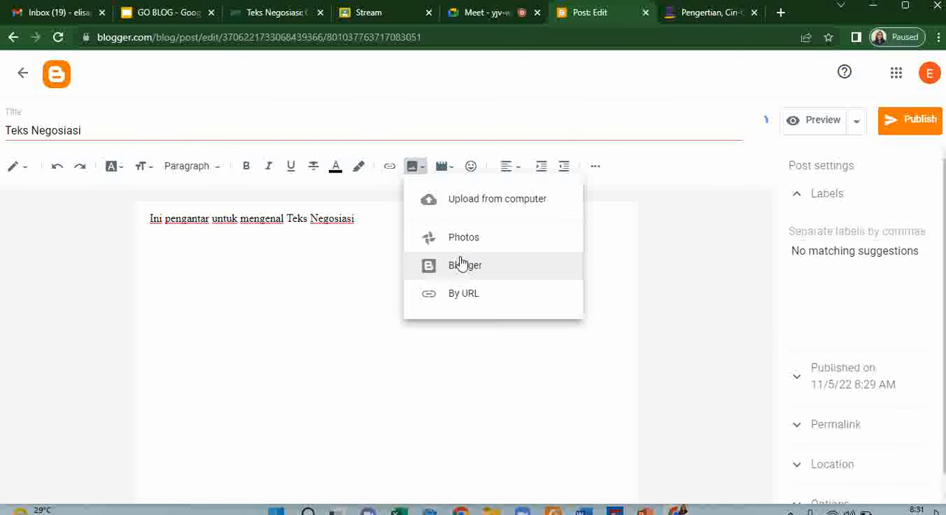
{"action": "left_click", "coordinate": [486, 205]}
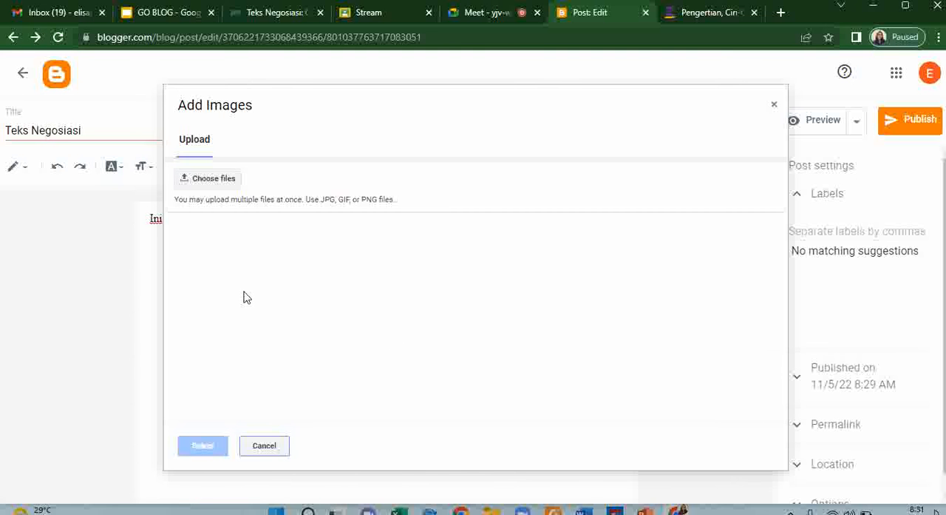
{"action": "left_click", "coordinate": [209, 185]}
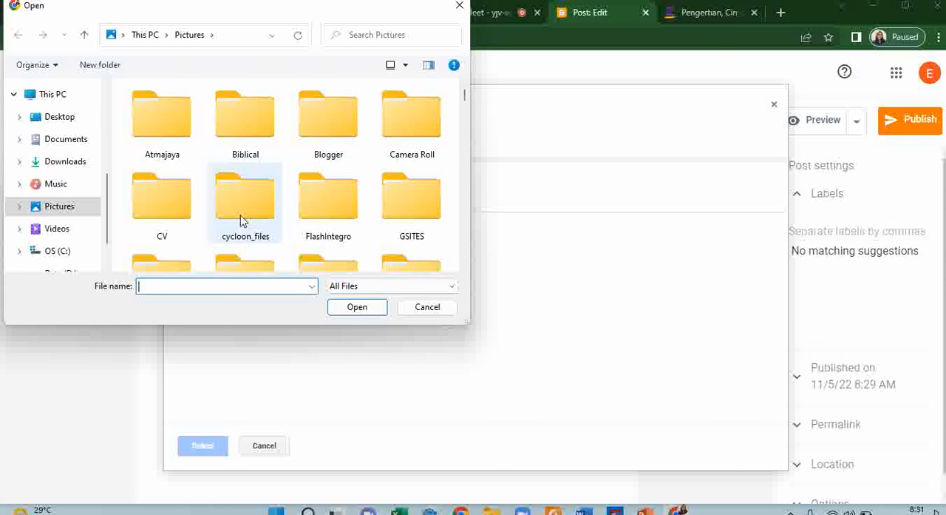
{"action": "double_click", "coordinate": [331, 121]}
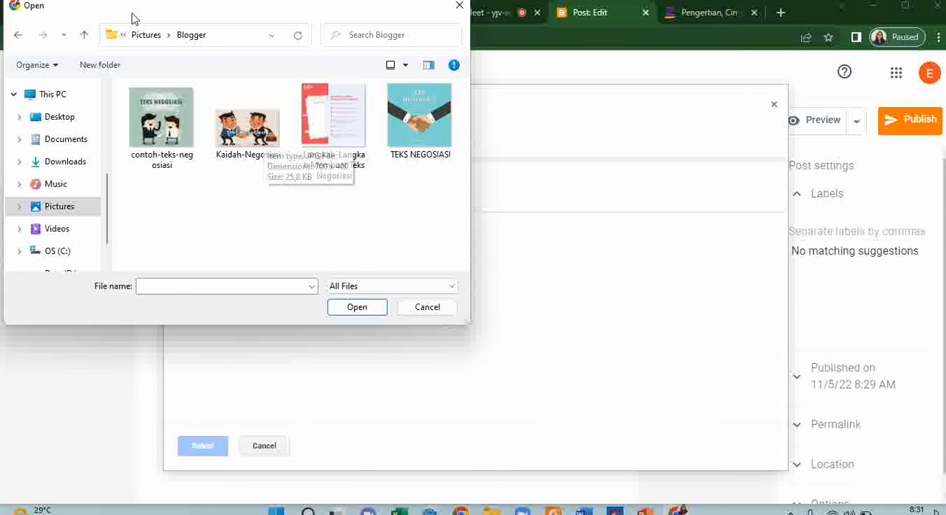
{"action": "left_click", "coordinate": [257, 140]}
{"action": "left_click", "coordinate": [372, 317]}
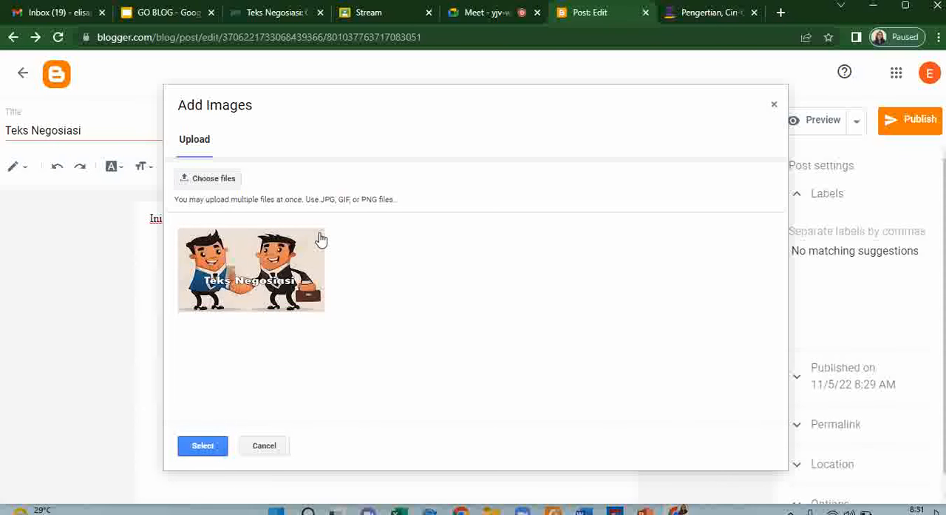
{"action": "left_click", "coordinate": [304, 274]}
{"action": "left_click", "coordinate": [204, 446]}
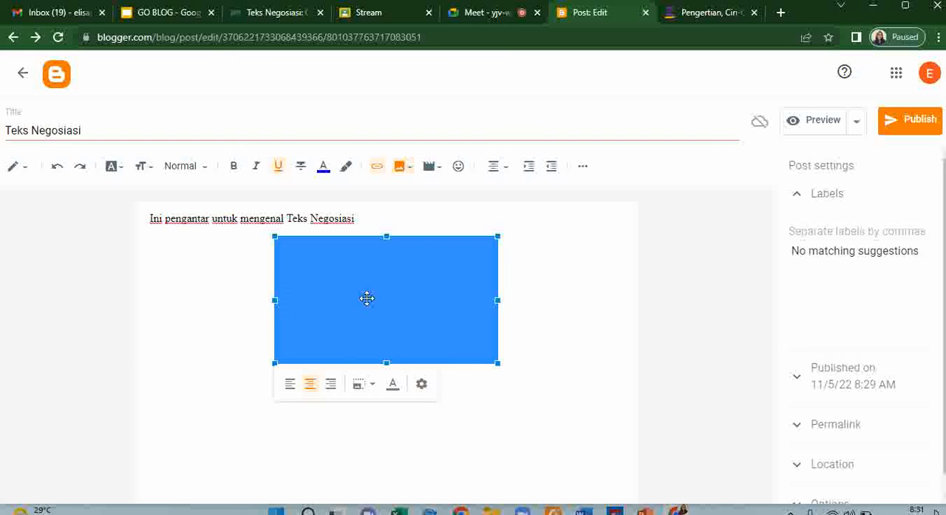
- Set the inserted image's size to Extra large and deselect it
{"action": "left_click", "coordinate": [371, 386]}
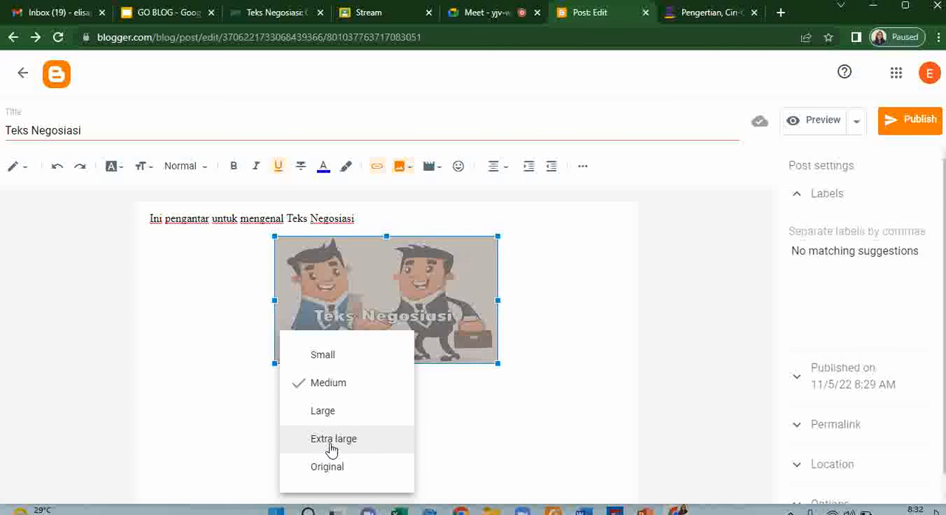
{"action": "left_click", "coordinate": [330, 441]}
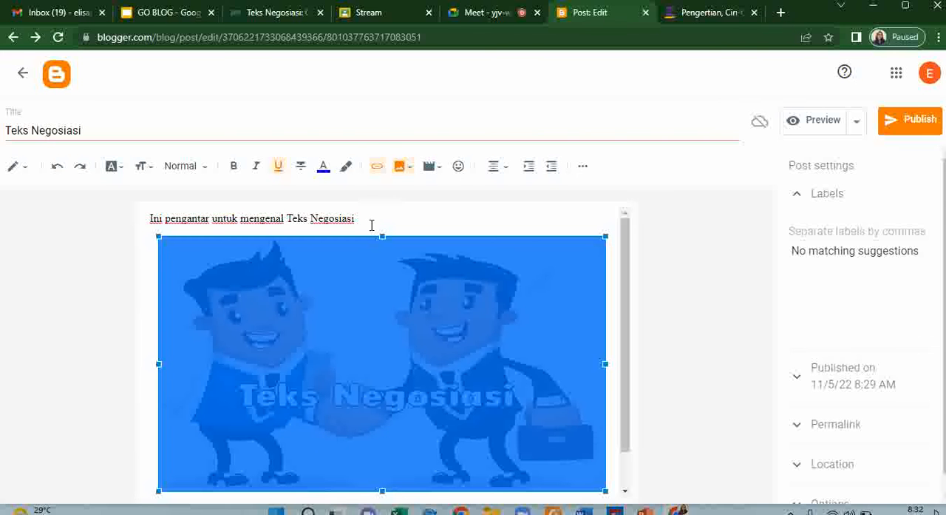
{"action": "left_click", "coordinate": [372, 225]}
- Begin a new sentence below the image with "Coba kita lihat vi"
{"action": "scroll", "coordinate": [372, 225], "scroll_direction": "down", "scroll_amount": 1}
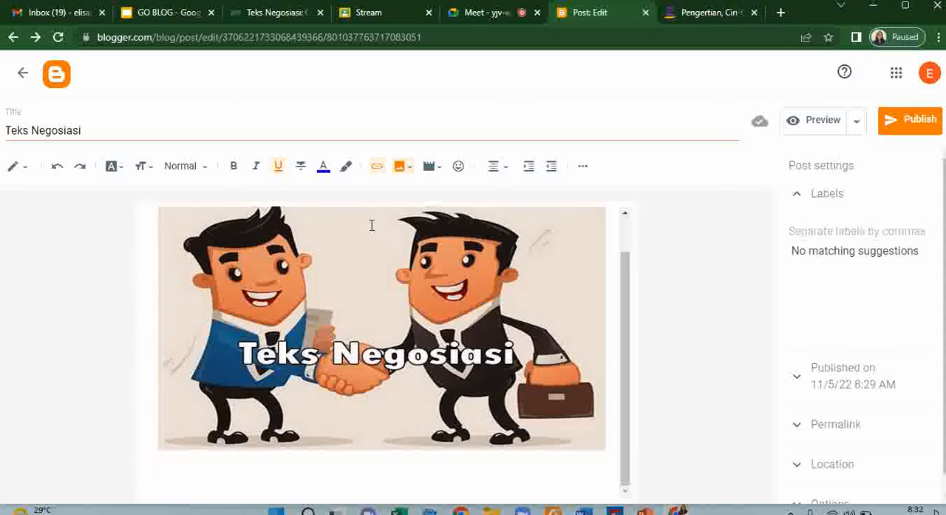
{"action": "left_click", "coordinate": [268, 479]}
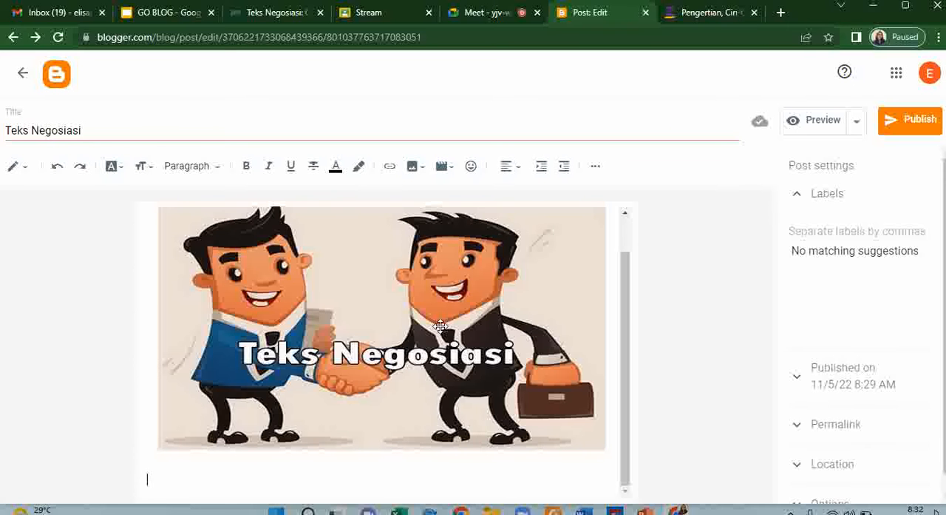
{"action": "type", "text": "Coba kita lihat"}
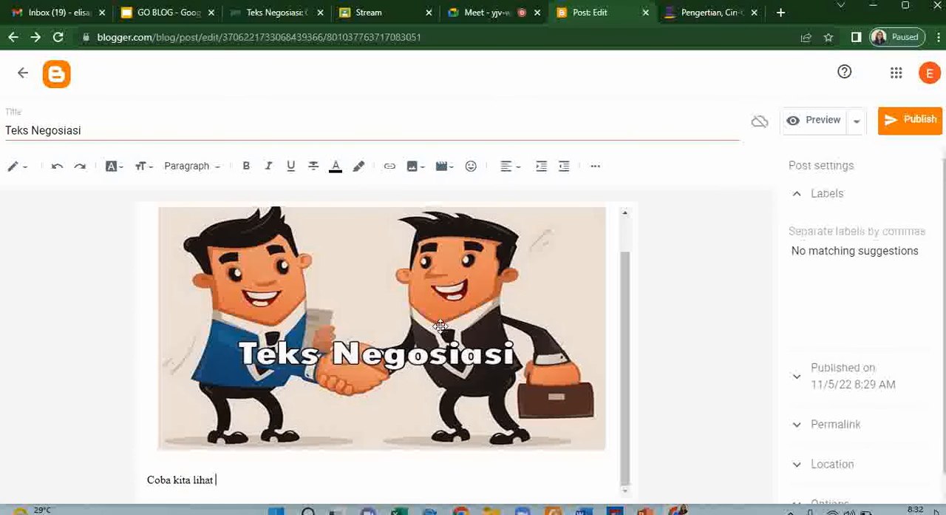
{"action": "type", "text": " c"}
{"action": "key", "text": "BackSpace"}
{"action": "type", "text": "vi"}
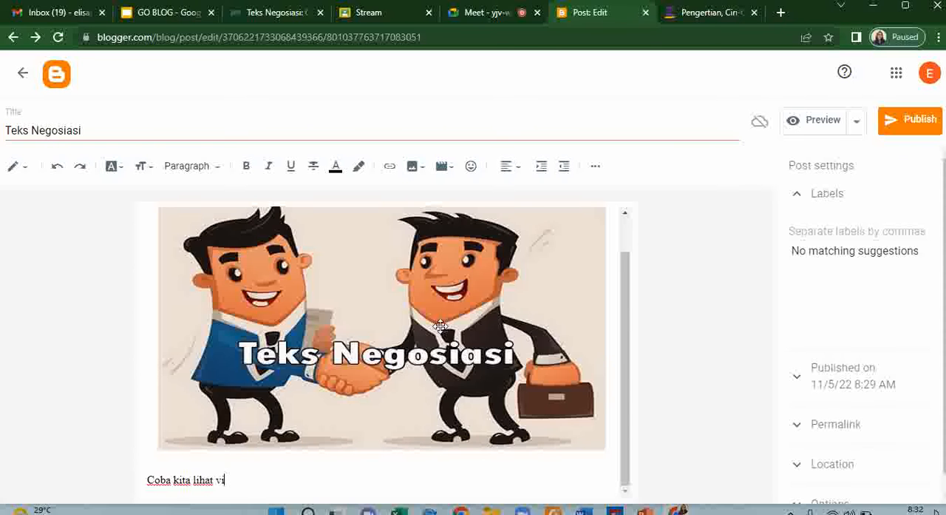
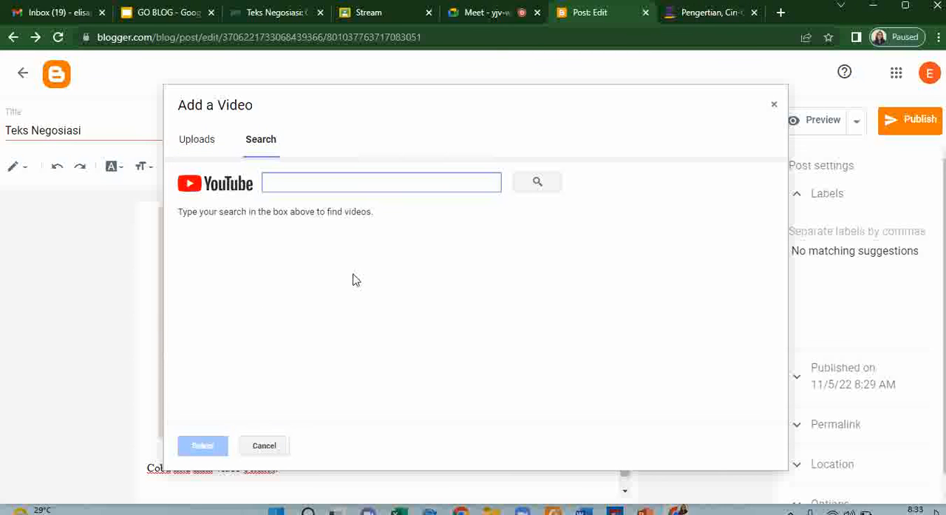
- Open YouTube in a new browser tab by way of a web search for "vyou tube"
{"action": "left_click", "coordinate": [781, 13]}
{"action": "left_click", "coordinate": [562, 41]}
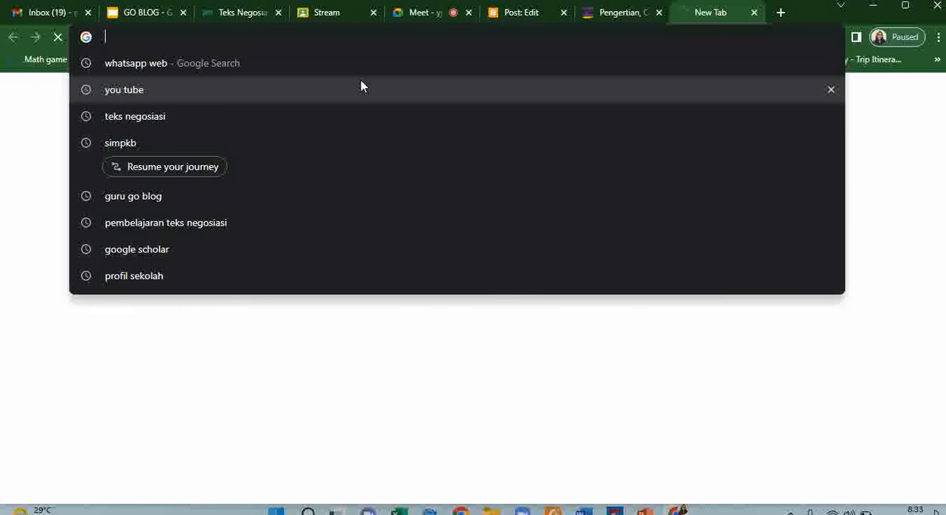
{"action": "type", "text": "v"}
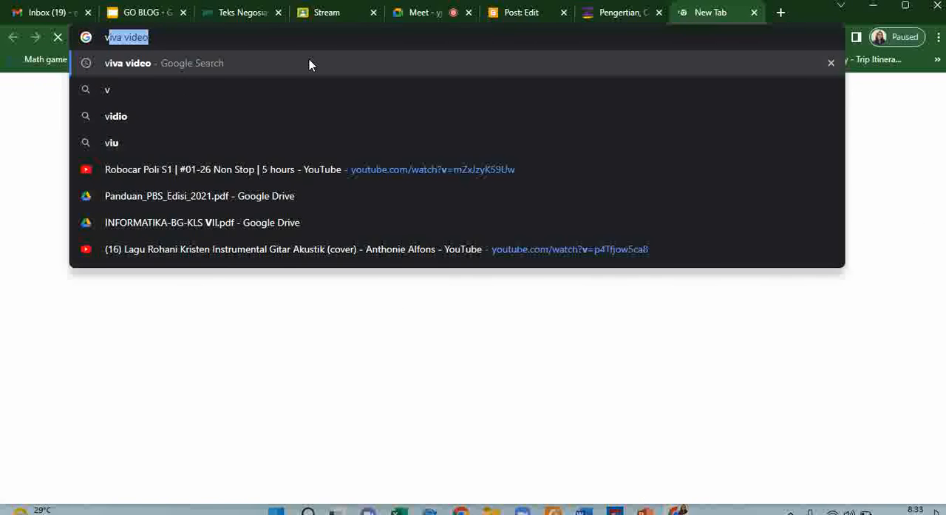
{"action": "key", "text": "BackSpace"}
{"action": "type", "text": "you"}
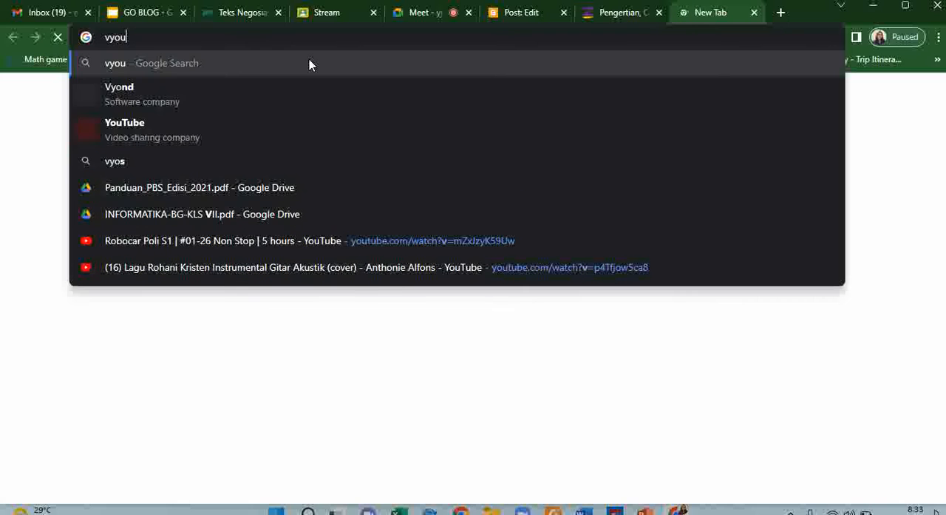
{"action": "type", "text": " tube"}
{"action": "key", "text": "Return"}
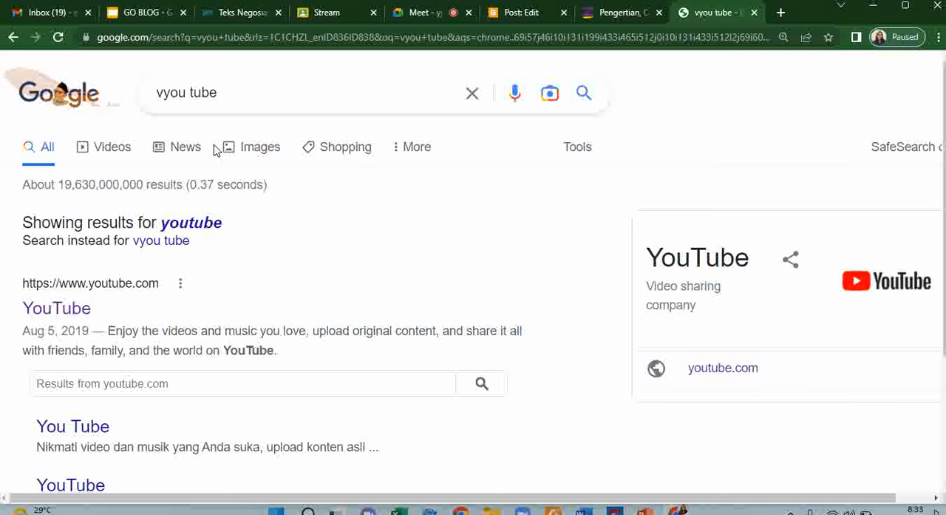
{"action": "left_click", "coordinate": [73, 313]}
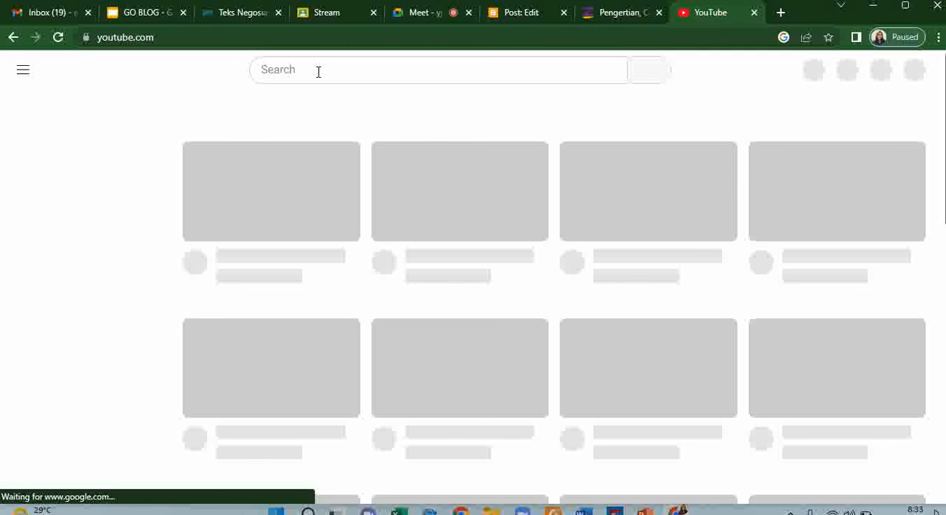
- Search YouTube for "teks negosiasi"
{"action": "left_click", "coordinate": [318, 71]}
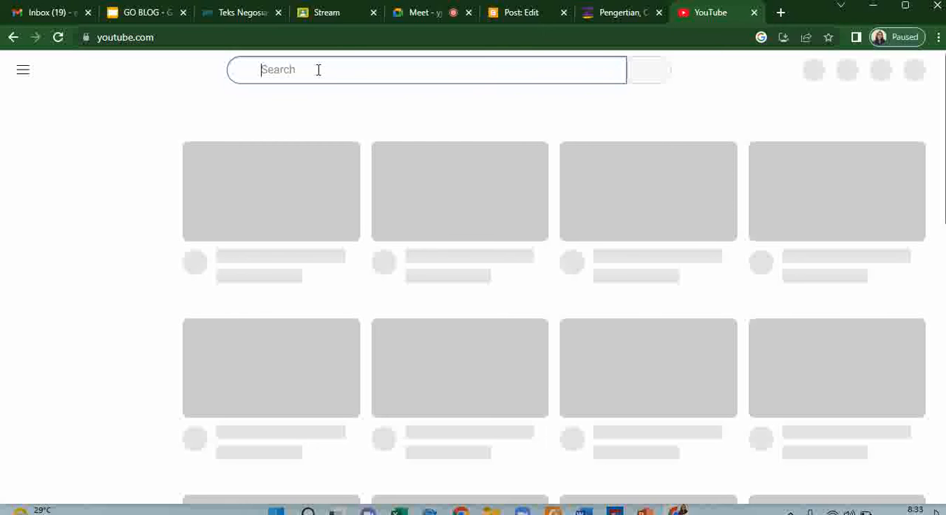
{"action": "type", "text": "teks ne"}
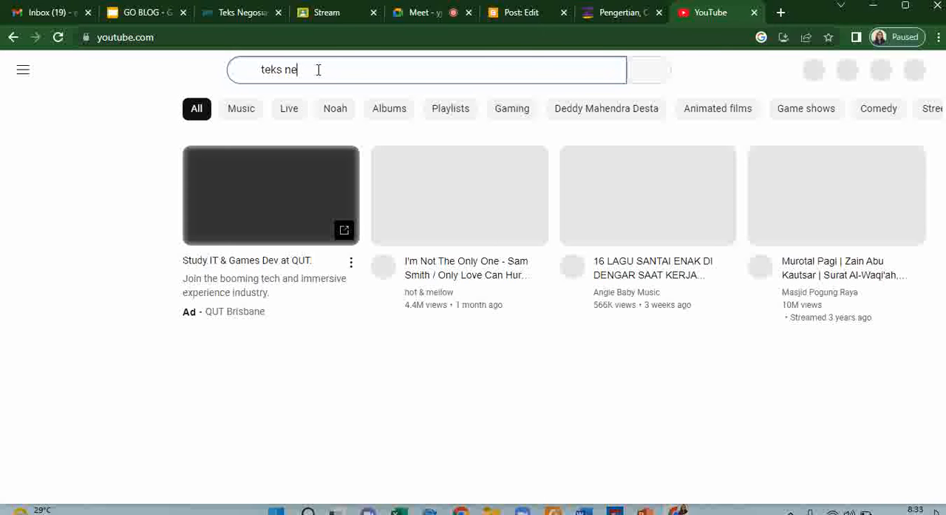
{"action": "type", "text": "gosiasi"}
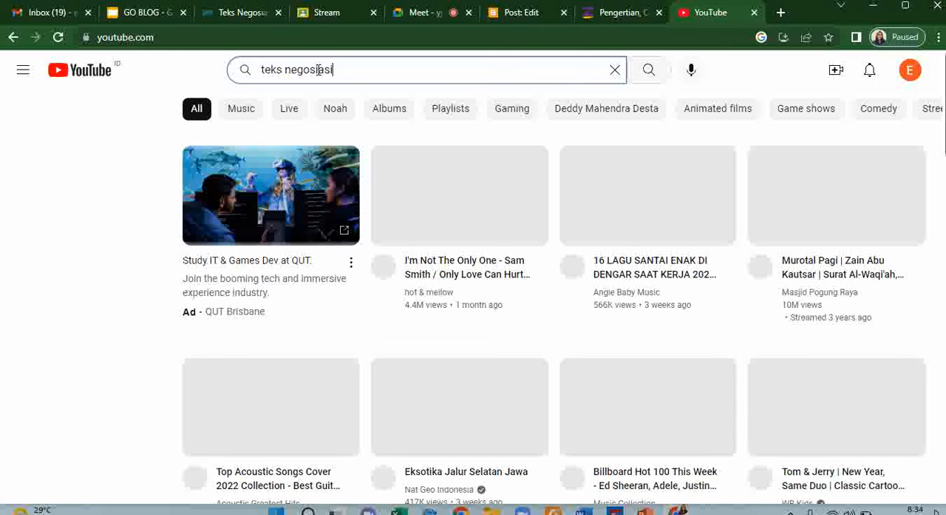
{"action": "key", "text": "Return"}
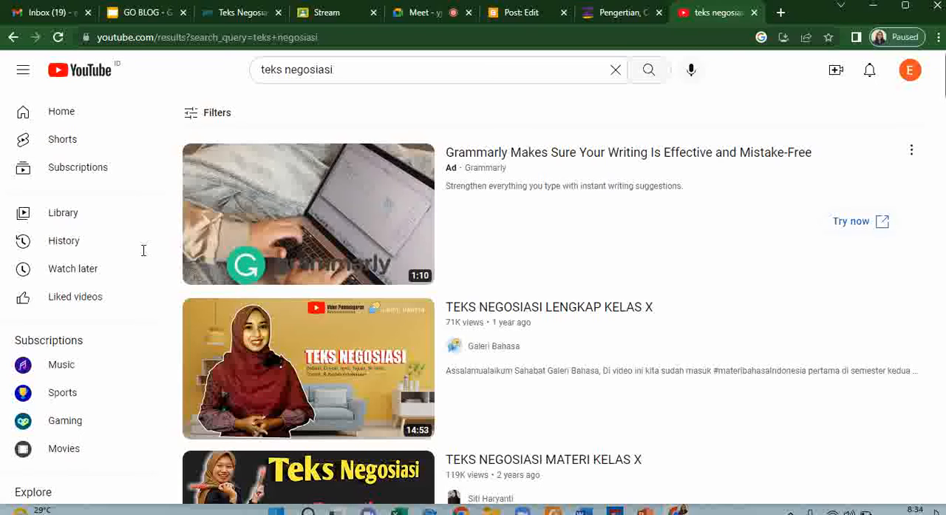
- Open the video "TEKS NEGOSIASI LENGKAP KELAS X", pause its playback and copy its web address
{"action": "left_click", "coordinate": [380, 392]}
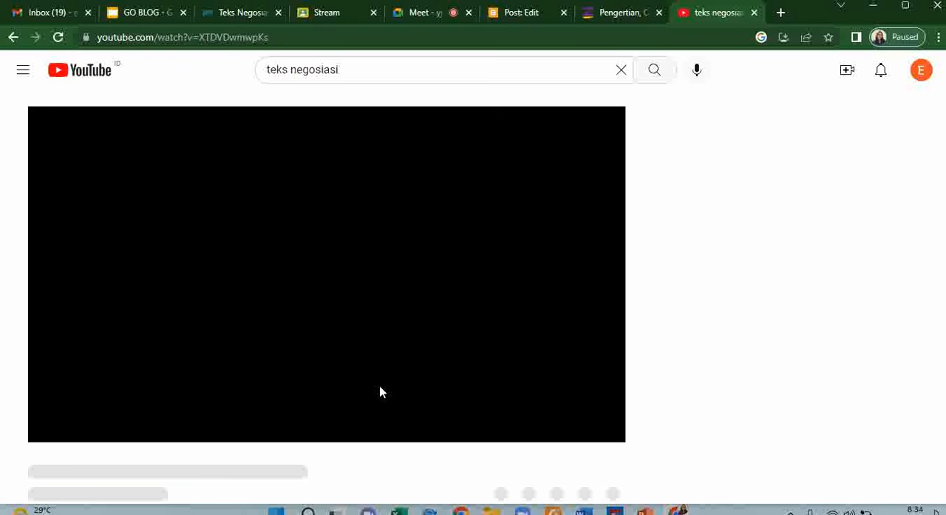
{"action": "left_click", "coordinate": [295, 38]}
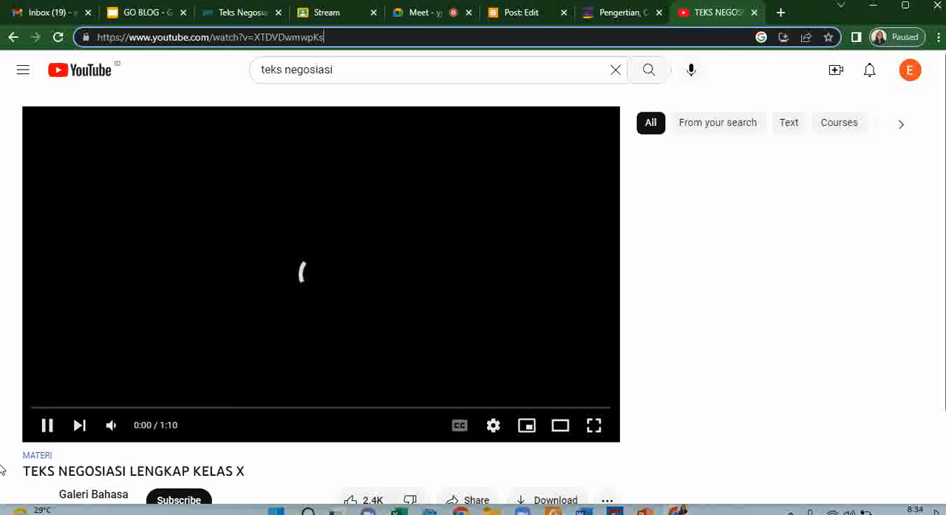
{"action": "left_click", "coordinate": [47, 427]}
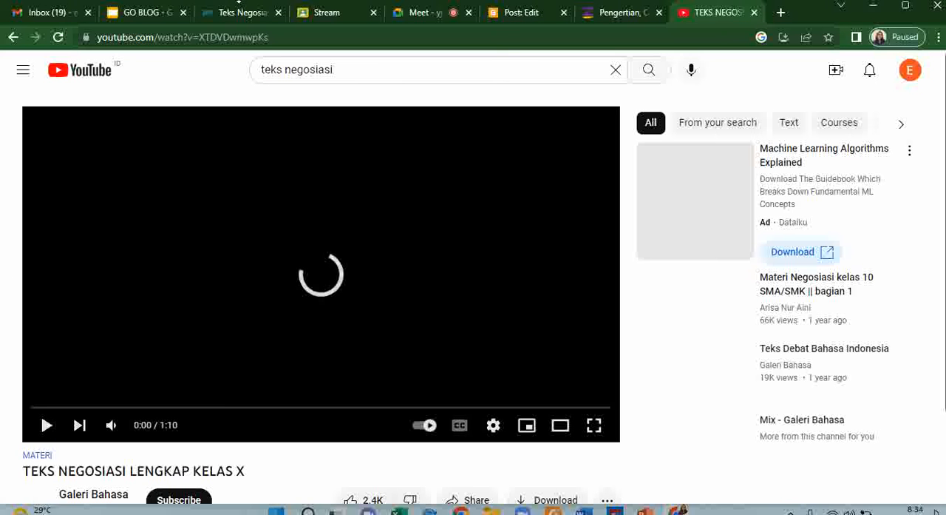
{"action": "left_click", "coordinate": [277, 37]}
{"action": "key", "text": "ctrl+c"}
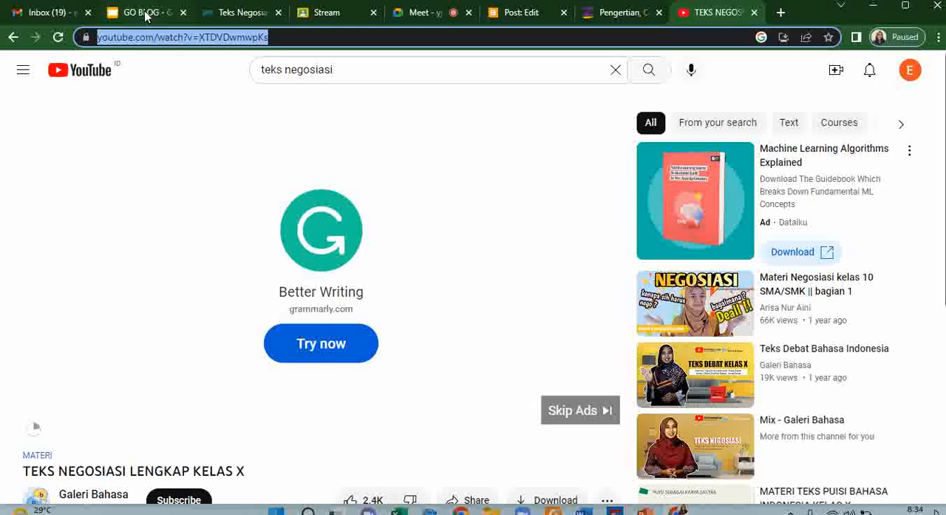
- Return to the Blogger post's video search and close the ruangguru article's browser tab
{"action": "left_click", "coordinate": [239, 13]}
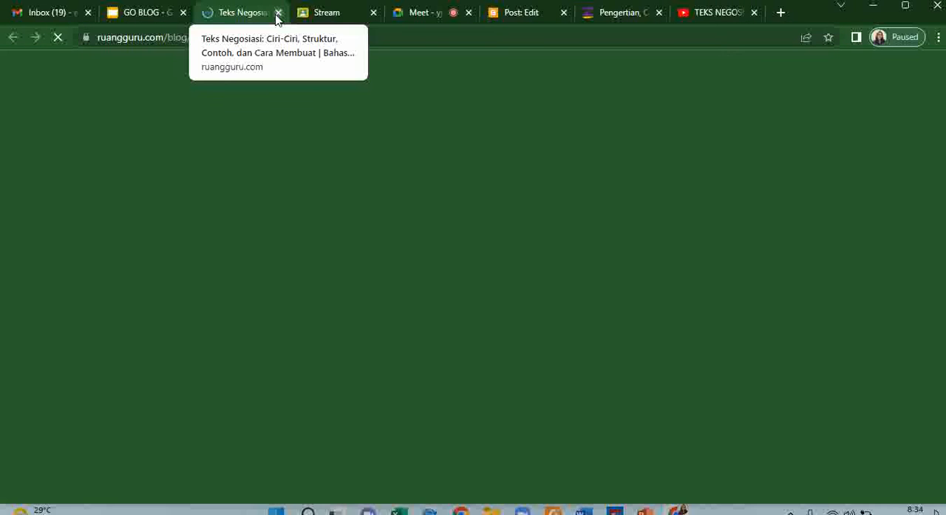
{"action": "left_click", "coordinate": [521, 13]}
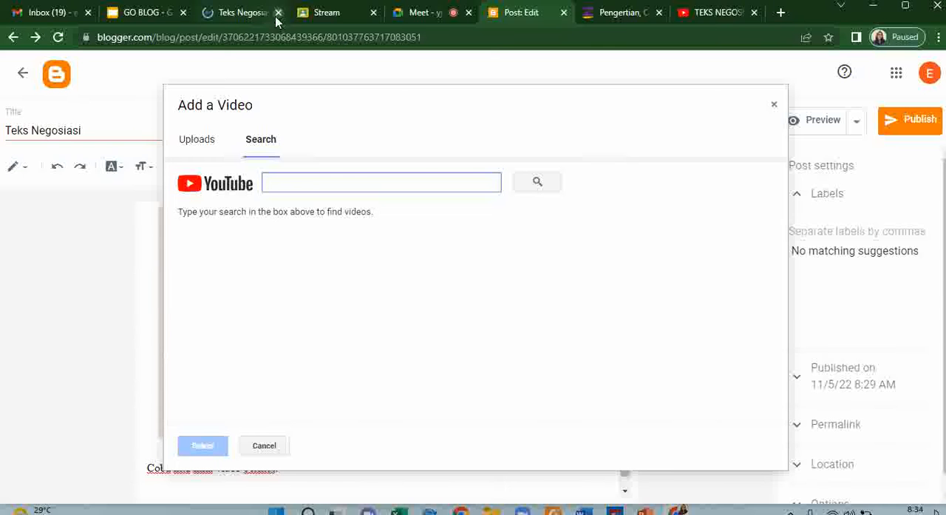
{"action": "left_click", "coordinate": [278, 14]}
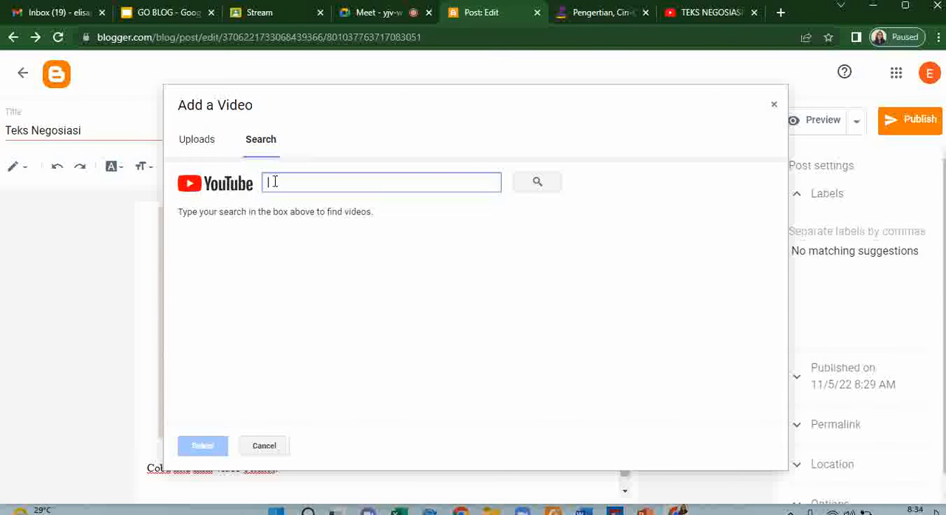
- Find the video by its pasted YouTube link and insert "TEKS NEGOSIASI LENGKAP KELAS X" into the post
{"action": "key", "text": "ctrl+v"}
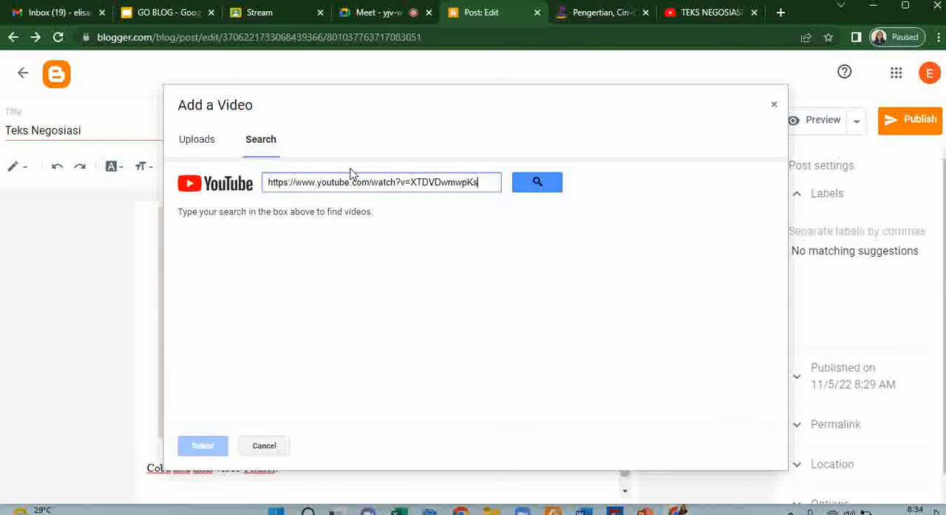
{"action": "left_click", "coordinate": [531, 189]}
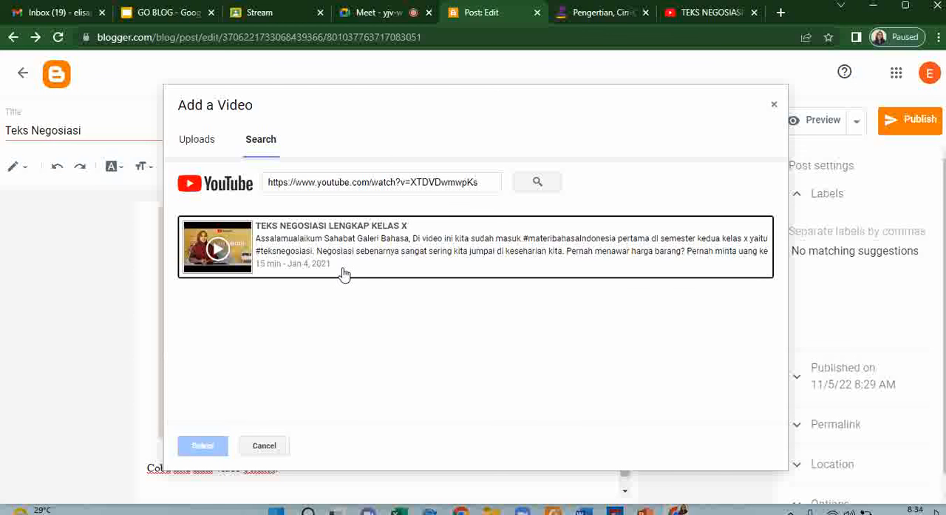
{"action": "left_click", "coordinate": [374, 268]}
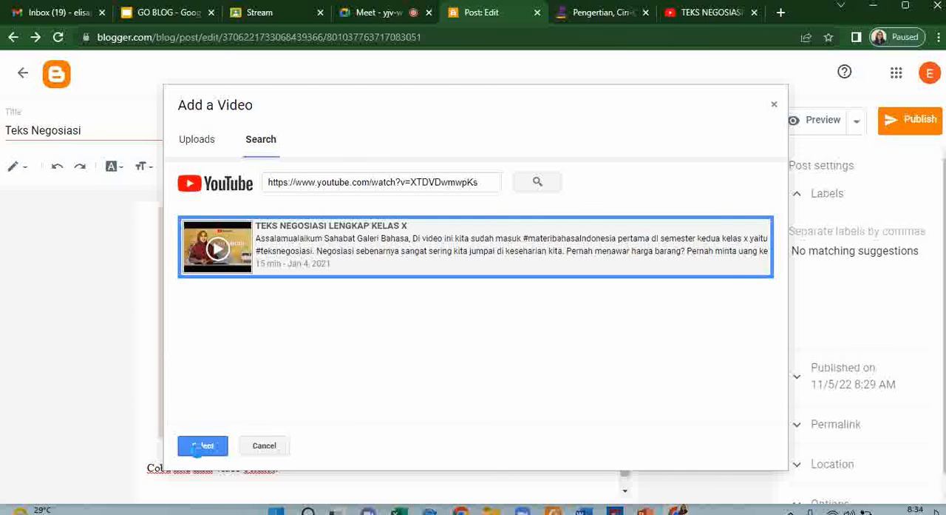
{"action": "left_click", "coordinate": [203, 446]}
- Write the caption "Sumber: Pencarian Google" directly below the image and center-align it
{"action": "scroll", "coordinate": [203, 380], "scroll_direction": "down", "scroll_amount": 3}
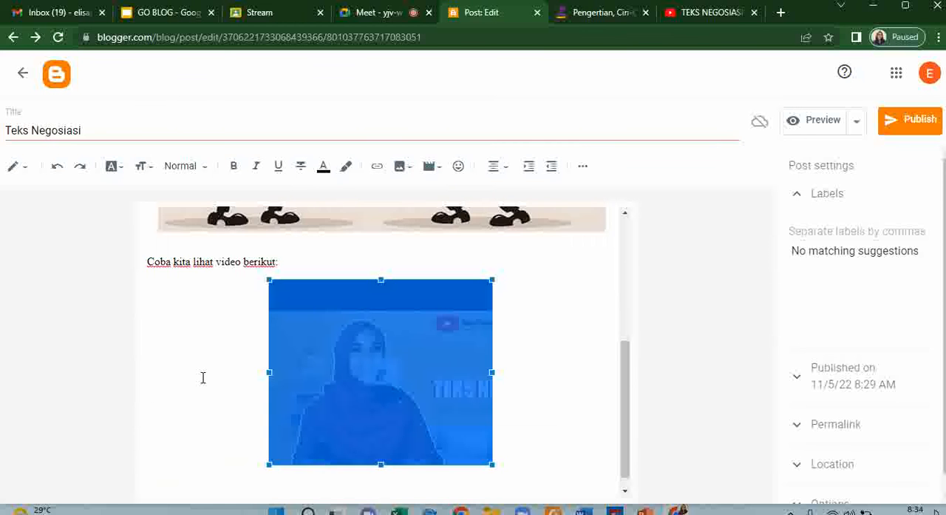
{"action": "left_click", "coordinate": [248, 237]}
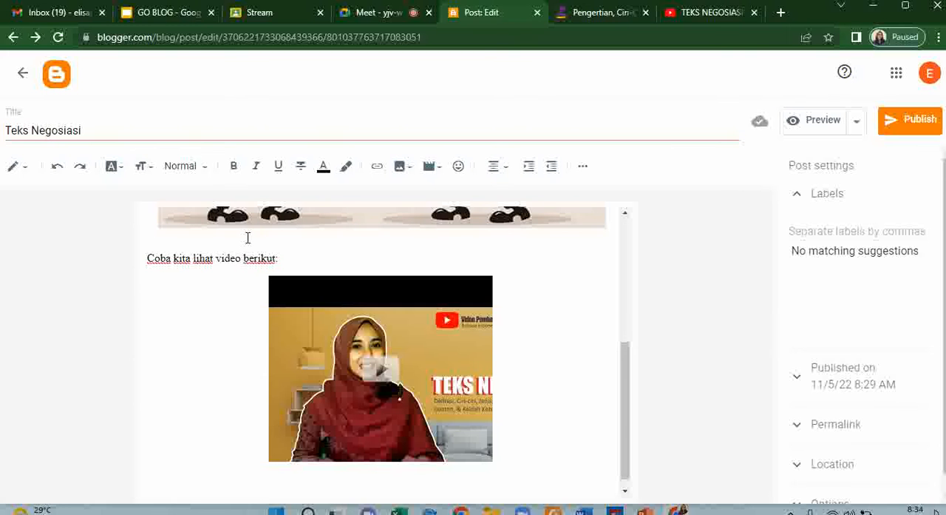
{"action": "type", "text": "Sumber g"}
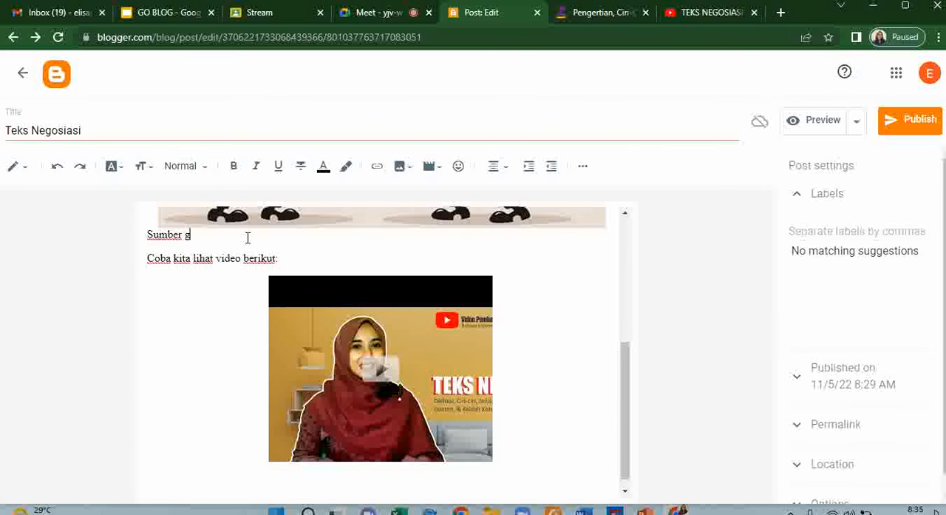
{"action": "key", "text": "BackSpace"}
{"action": "key", "text": "BackSpace"}
{"action": "type", "text": ": Pencarian Google"}
{"action": "left_click", "coordinate": [503, 167]}
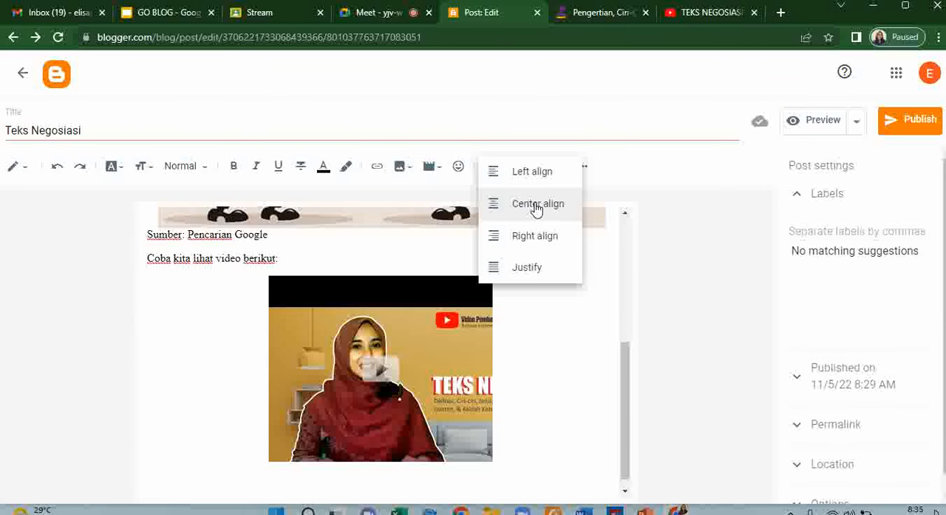
{"action": "left_click", "coordinate": [514, 205]}
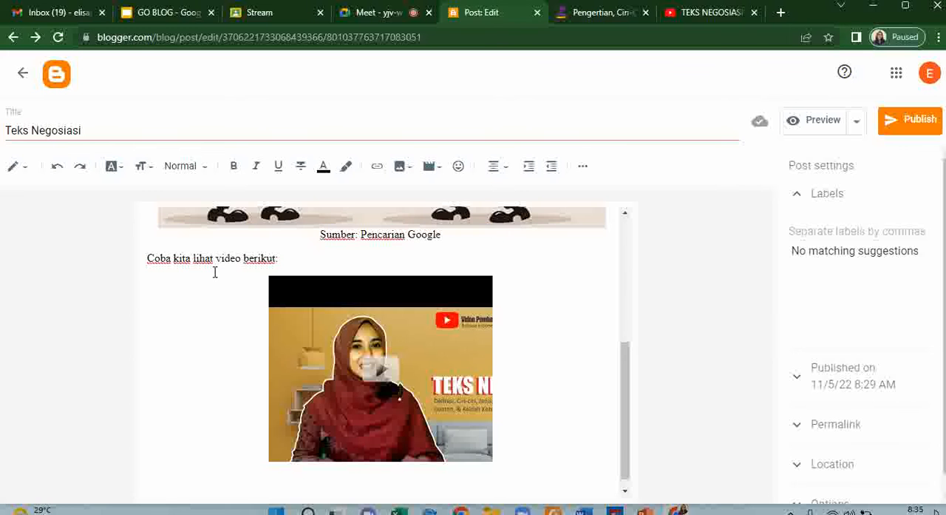
- Enlarge the embedded video in the post proportionally by about a quarter
{"action": "scroll", "coordinate": [209, 269], "scroll_direction": "down", "scroll_amount": 1}
{"action": "left_click", "coordinate": [391, 467]}
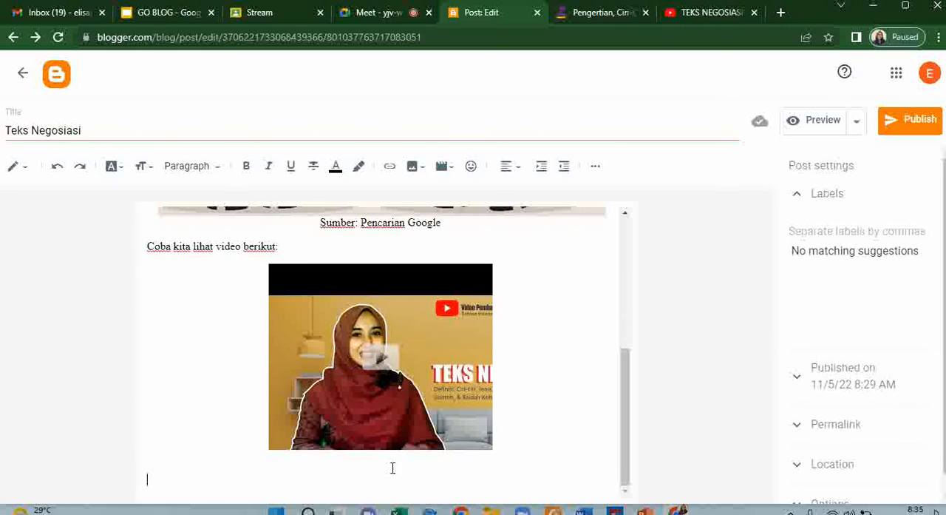
{"action": "left_click", "coordinate": [319, 416]}
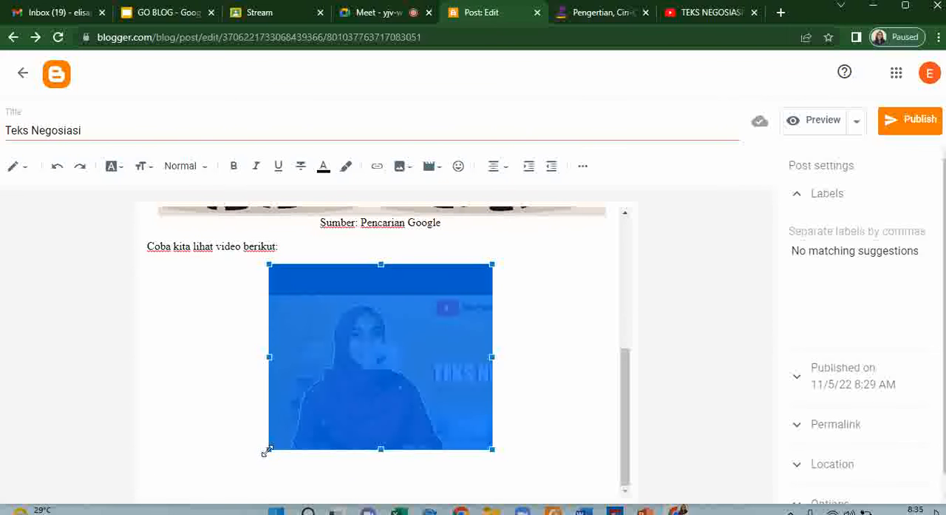
{"action": "left_click_drag", "start_coordinate": [267, 450], "coordinate": [209, 489]}
{"action": "scroll", "coordinate": [355, 456], "scroll_direction": "down", "scroll_amount": 1}
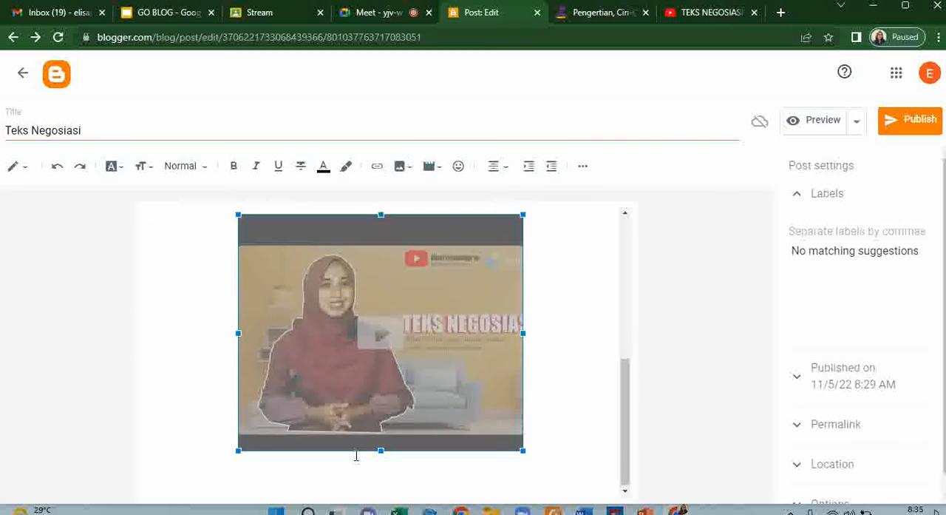
- Begin a credit line directly below the embedded video with "Credit to:"
{"action": "left_click", "coordinate": [370, 468]}
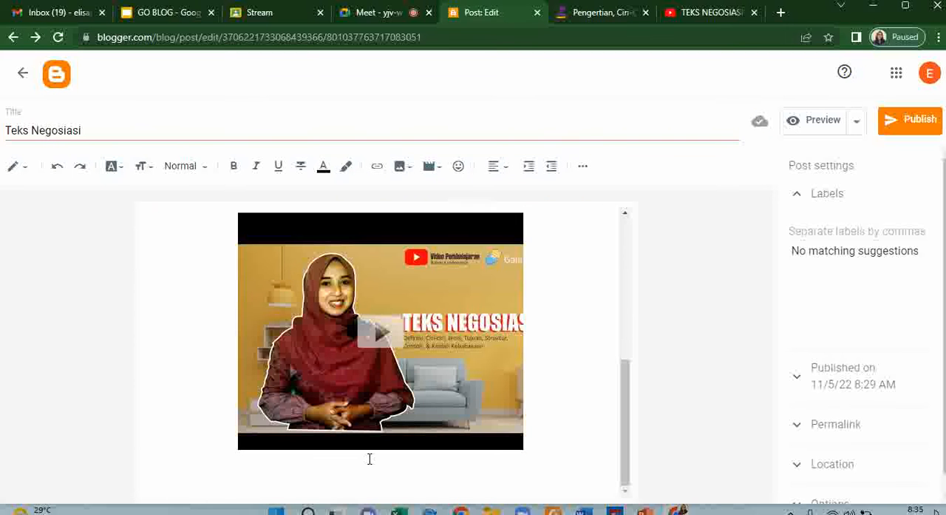
{"action": "type", "text": "Credit to:"}
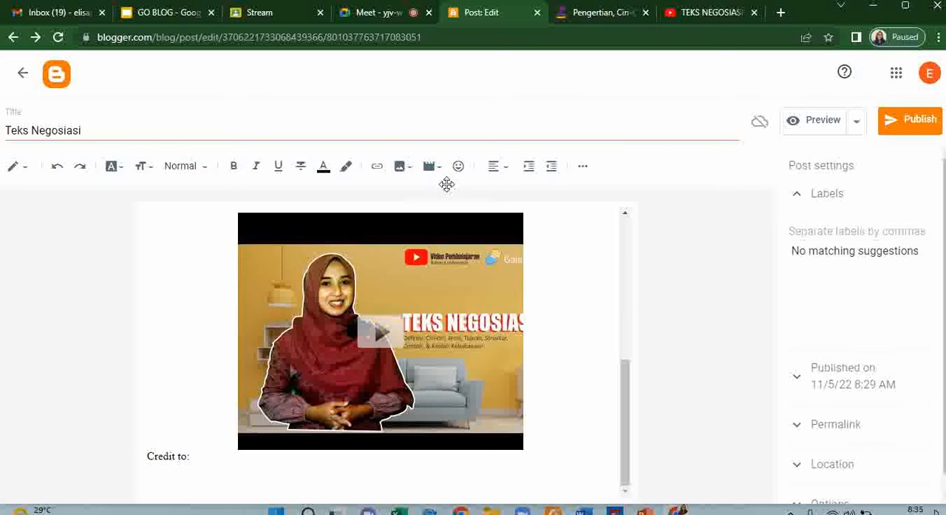
- Switch to the video's YouTube page, examine its channel and sharing details for the credit, and pause playback
{"action": "left_click", "coordinate": [704, 15]}
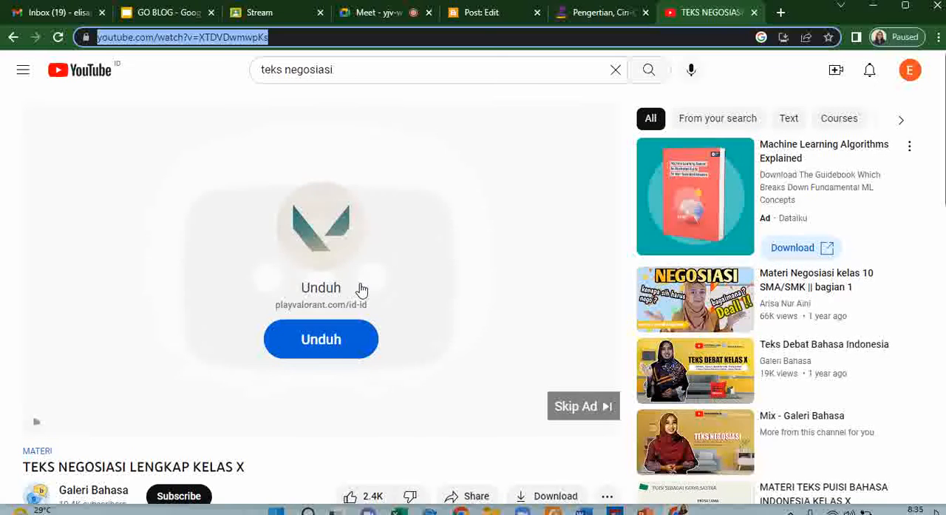
{"action": "scroll", "coordinate": [361, 290], "scroll_direction": "down", "scroll_amount": 2}
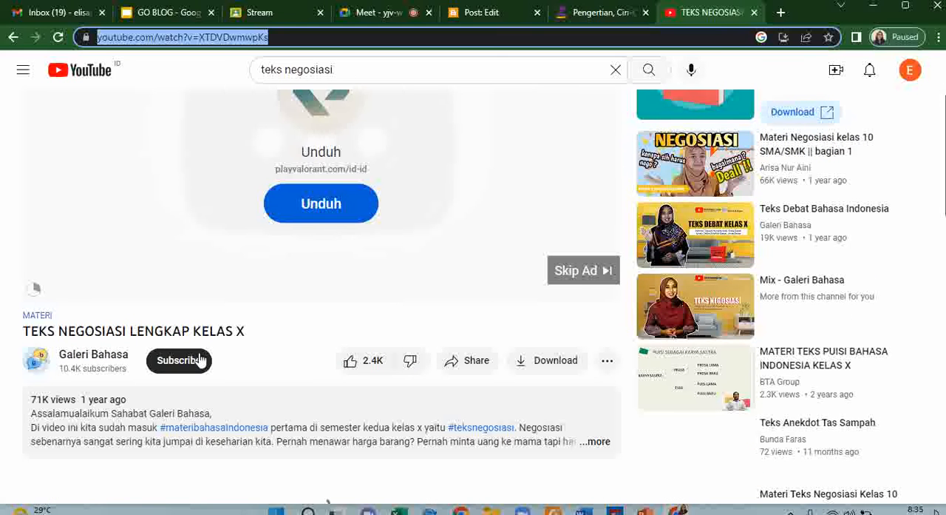
{"action": "left_click", "coordinate": [570, 379]}
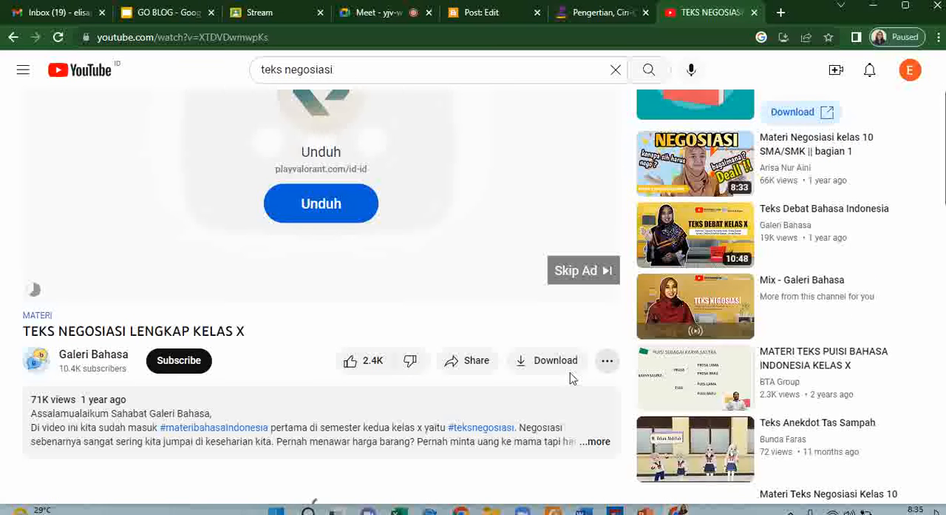
{"action": "left_click", "coordinate": [607, 360]}
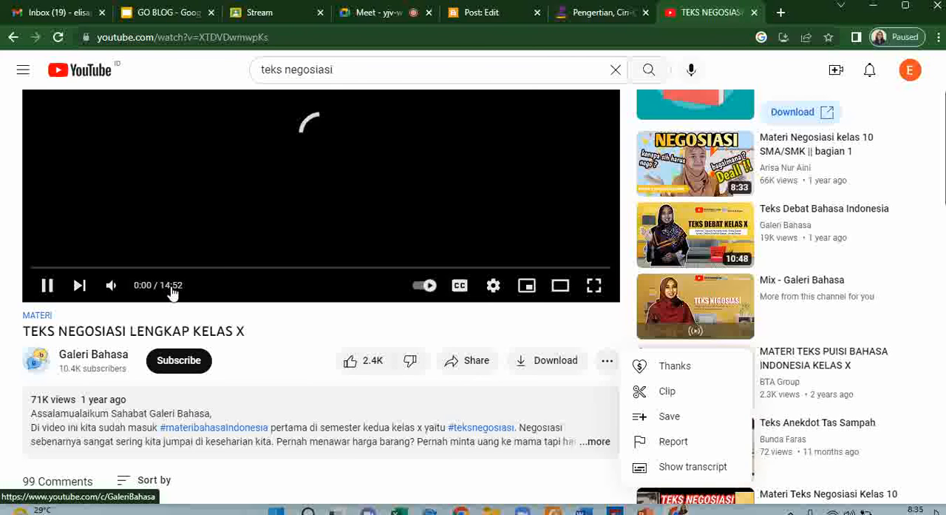
{"action": "left_click", "coordinate": [47, 285]}
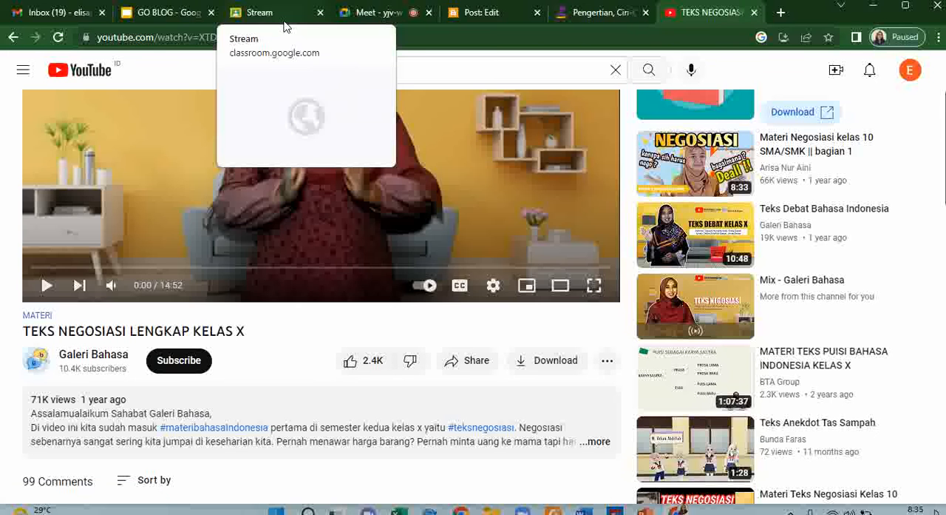
- Return to the post editor and complete the credit line below the video as "Credit to: YouTube Galeri Bahasa"
{"action": "left_click", "coordinate": [473, 12]}
{"action": "left_click", "coordinate": [219, 458]}
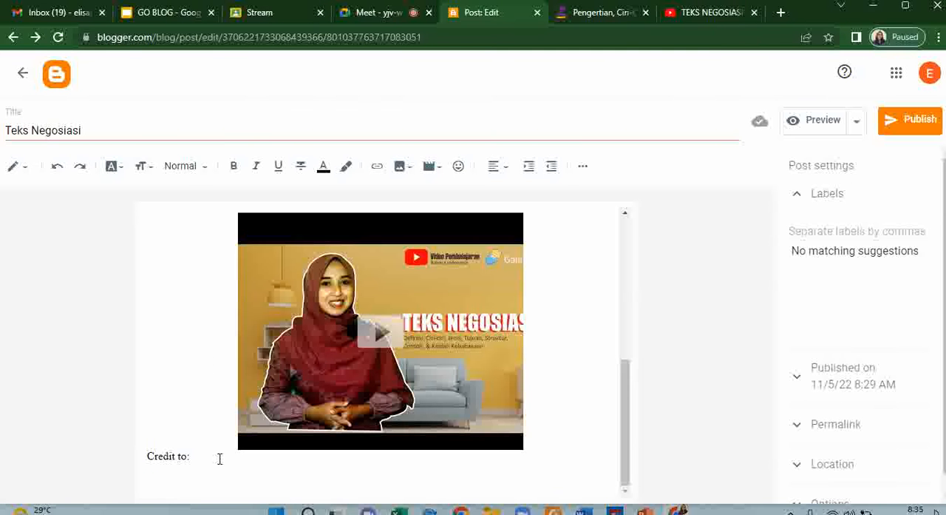
{"action": "type", "text": "Galeri Bahasa"}
{"action": "left_click", "coordinate": [195, 456]}
{"action": "type", "text": "YouTUBE"}
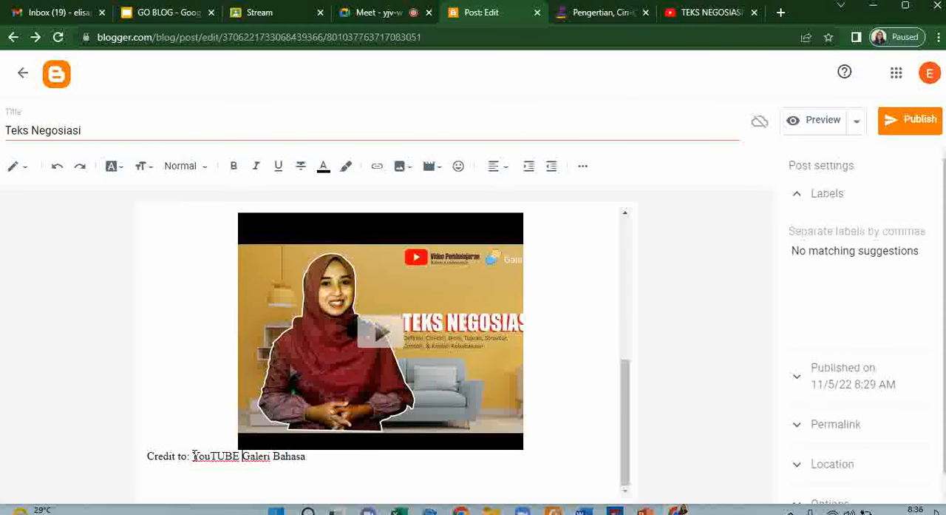
{"action": "key", "text": "BackSpace"}
{"action": "key", "text": "BackSpace"}
{"action": "key", "text": "BackSpace"}
{"action": "key", "text": "BackSpace"}
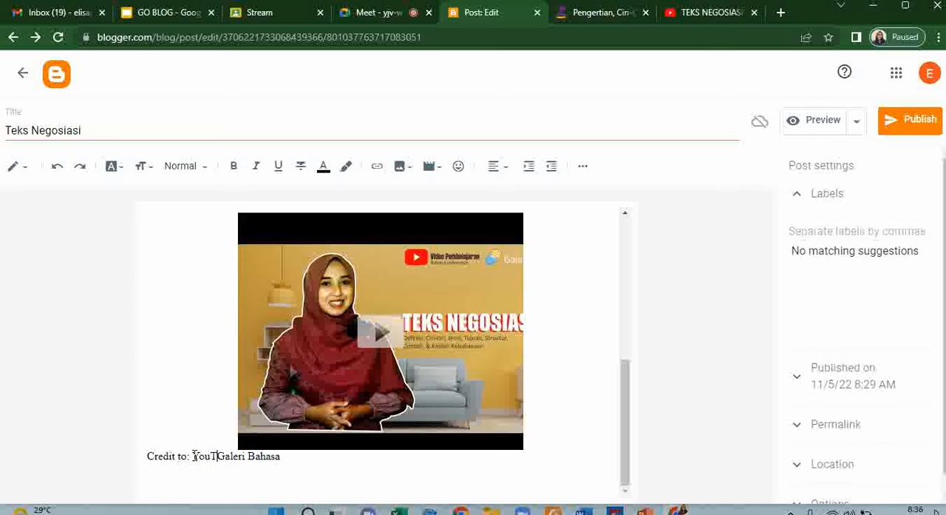
{"action": "type", "text": "Tube"}
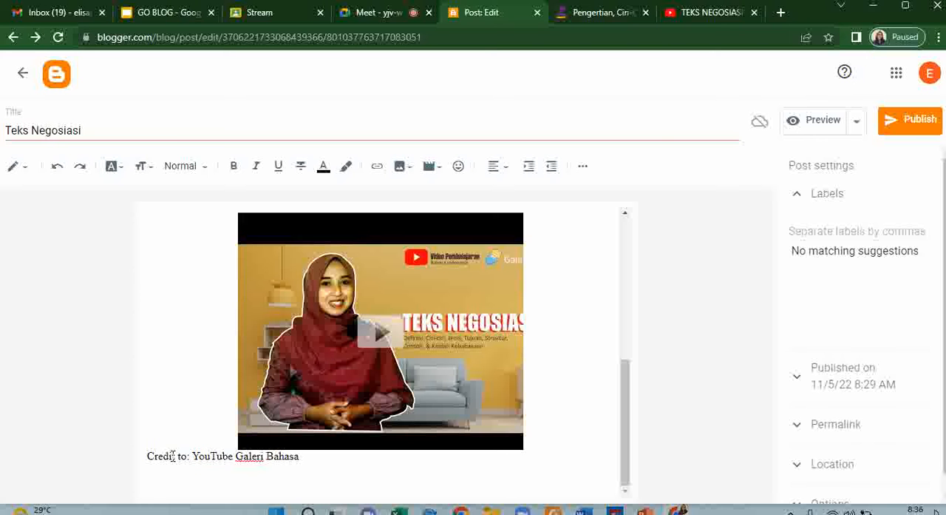
- Center-align the video credit line
{"action": "left_click", "coordinate": [145, 458]}
{"action": "left_click", "coordinate": [495, 167]}
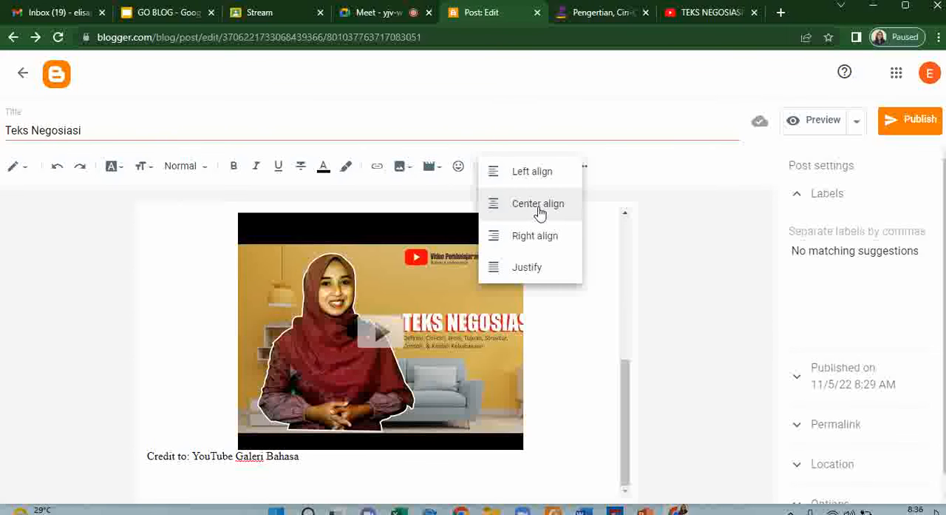
{"action": "left_click", "coordinate": [539, 204]}
- Enlarge the embedded video proportionally by about a fifth and place the cursor on the empty line below its credit
{"action": "scroll", "coordinate": [515, 317], "scroll_direction": "up", "scroll_amount": 3}
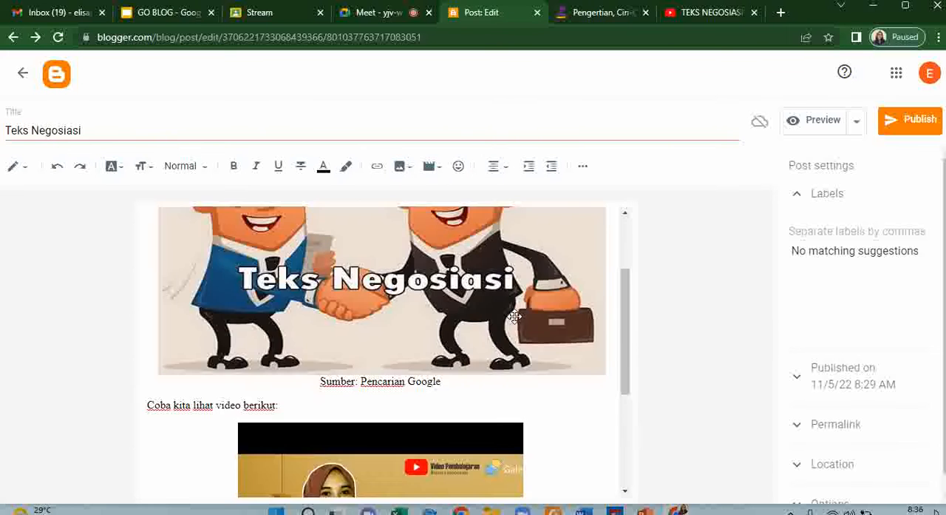
{"action": "scroll", "coordinate": [516, 317], "scroll_direction": "down", "scroll_amount": 3}
{"action": "left_click", "coordinate": [241, 446]}
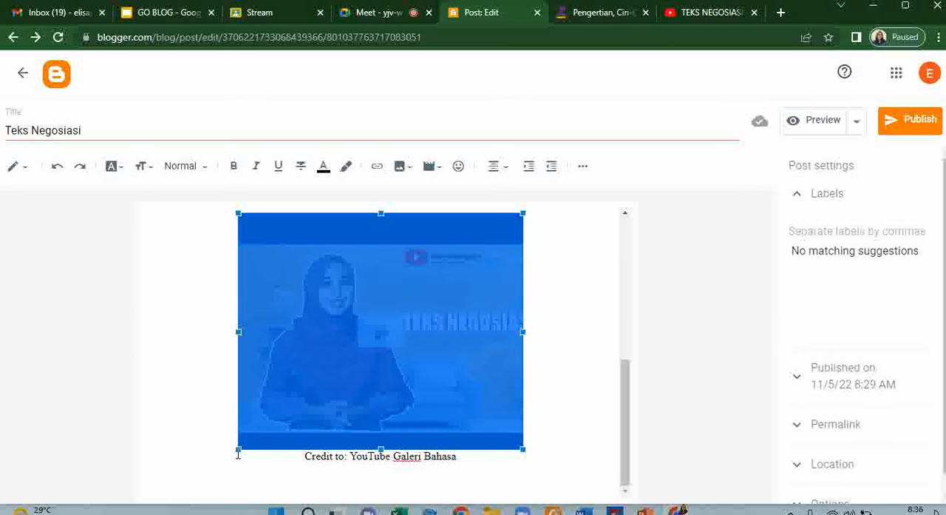
{"action": "left_click_drag", "start_coordinate": [236, 449], "coordinate": [196, 501]}
{"action": "left_click", "coordinate": [573, 351]}
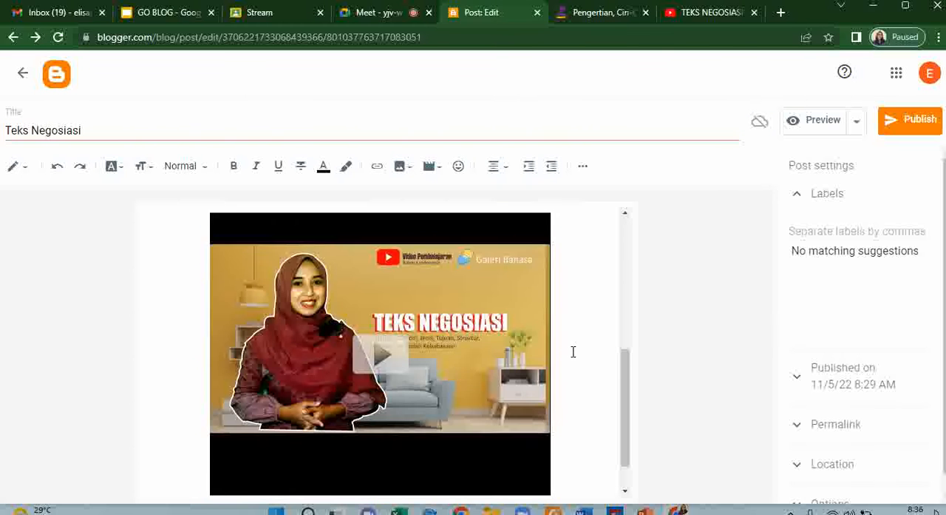
{"action": "scroll", "coordinate": [573, 351], "scroll_direction": "down", "scroll_amount": 1}
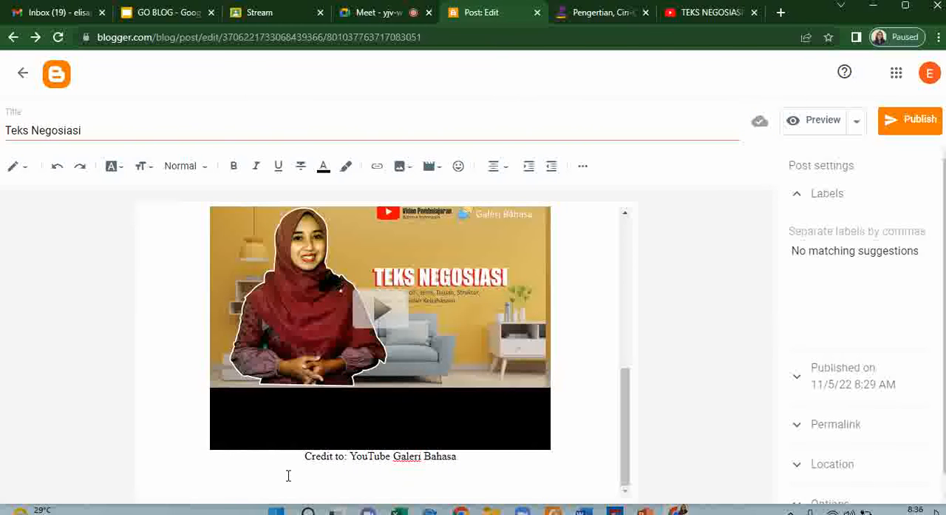
{"action": "scroll", "coordinate": [523, 371], "scroll_direction": "up", "scroll_amount": 1}
{"action": "scroll", "coordinate": [509, 390], "scroll_direction": "down", "scroll_amount": 1}
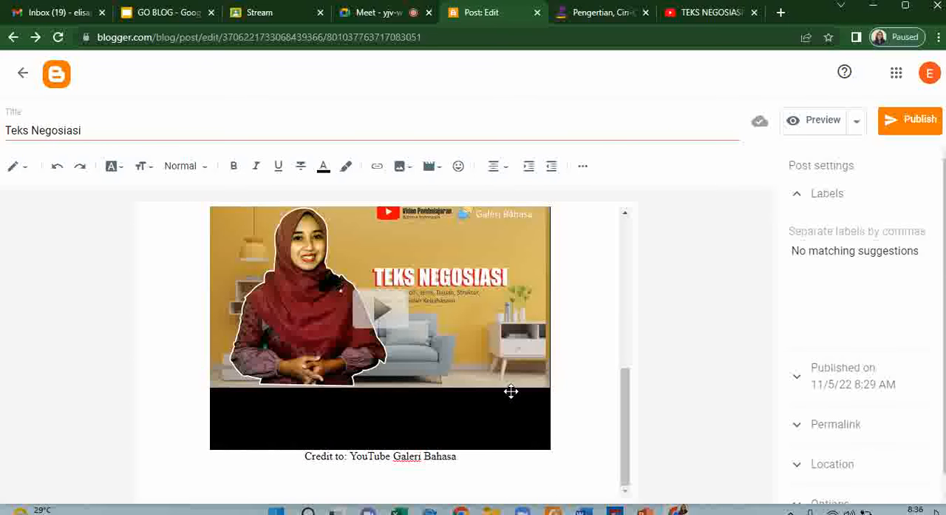
{"action": "left_click", "coordinate": [427, 481]}
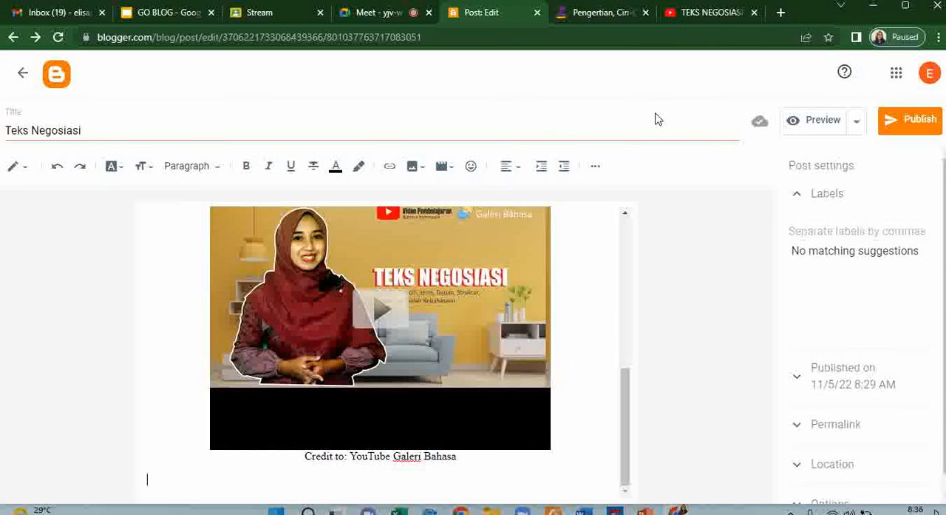
- Preview the Teks Negosiasi post, check its image, caption, video and credit line, and return to the post editor
{"action": "scroll", "coordinate": [523, 307], "scroll_direction": "up", "scroll_amount": 3}
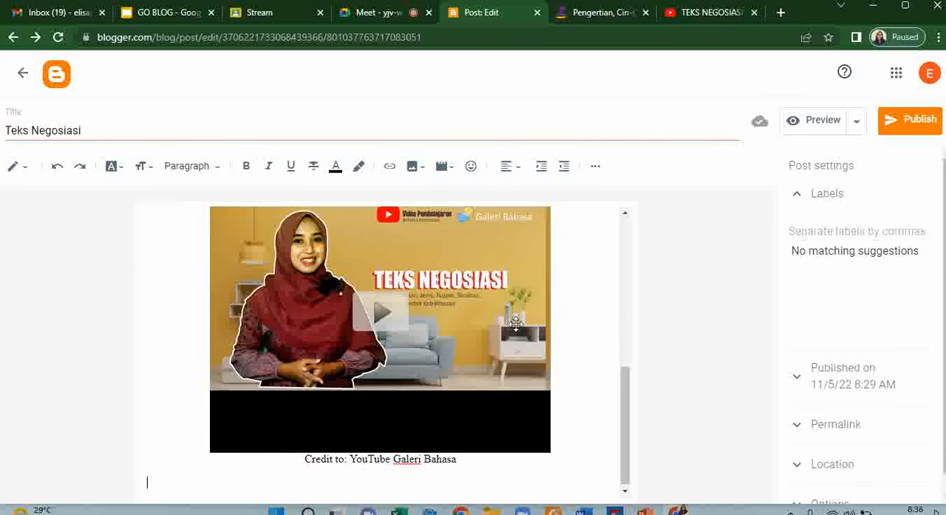
{"action": "scroll", "coordinate": [523, 307], "scroll_direction": "up", "scroll_amount": 2}
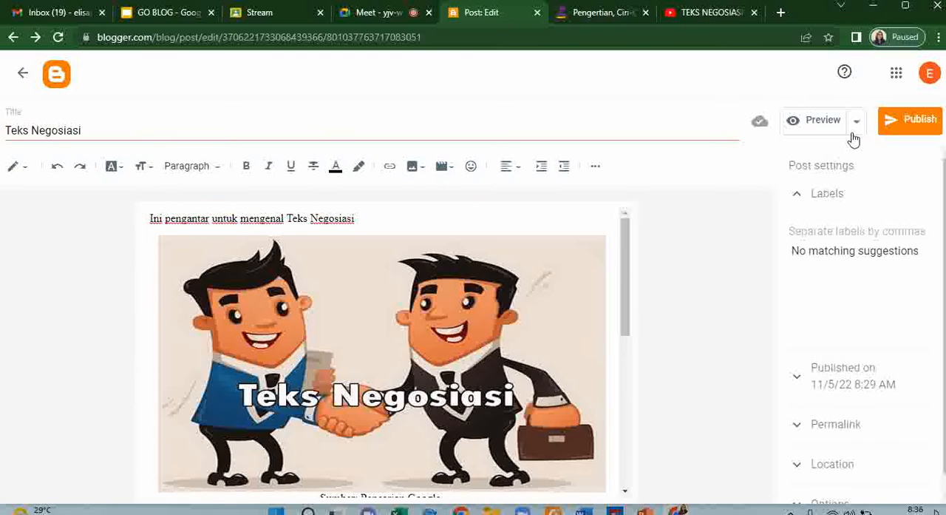
{"action": "left_click", "coordinate": [822, 120]}
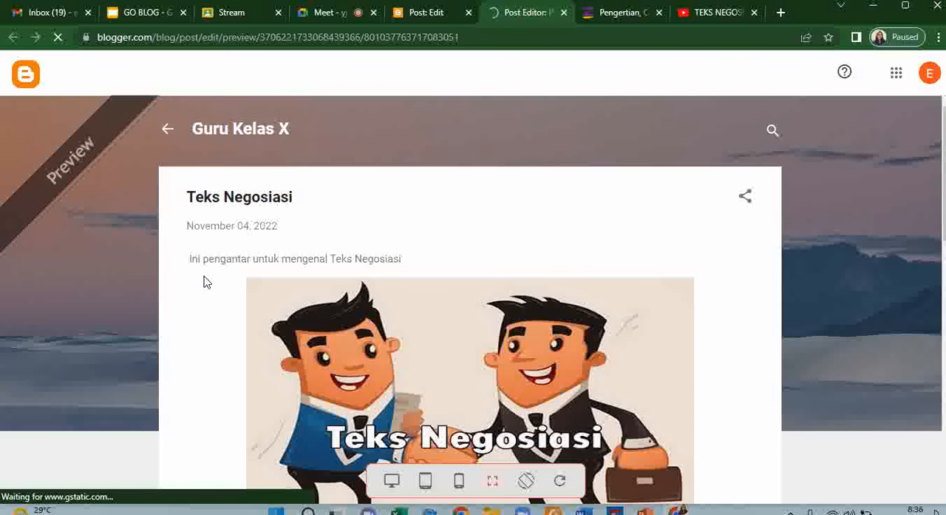
{"action": "scroll", "coordinate": [626, 320], "scroll_direction": "down", "scroll_amount": 3}
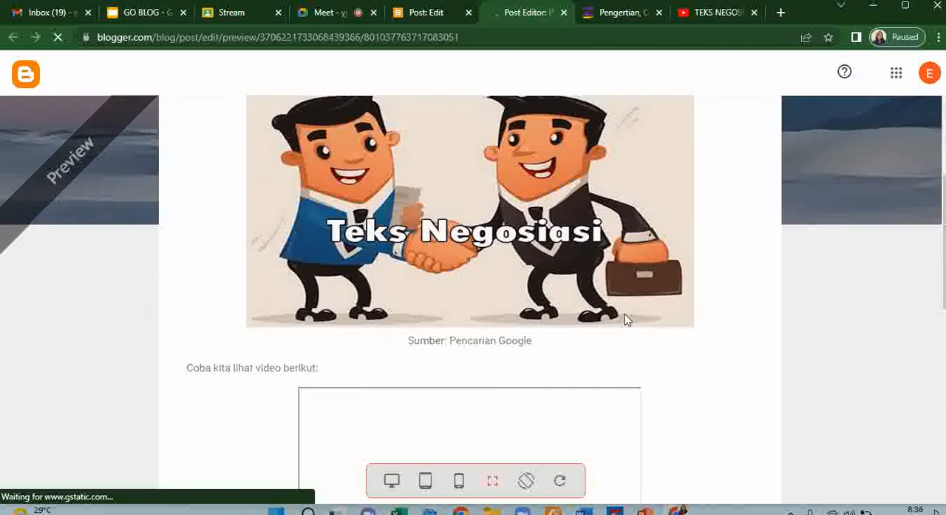
{"action": "scroll", "coordinate": [628, 317], "scroll_direction": "down", "scroll_amount": 4}
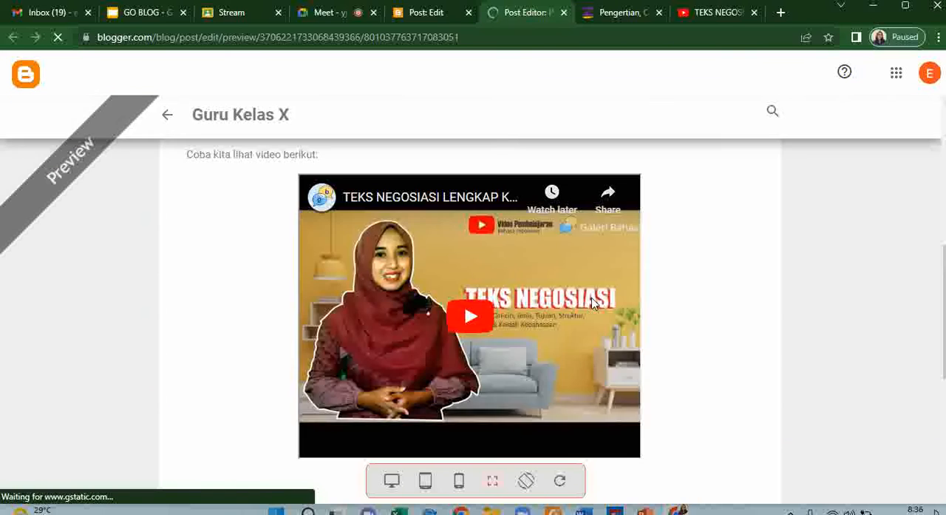
{"action": "scroll", "coordinate": [599, 307], "scroll_direction": "down", "scroll_amount": 4}
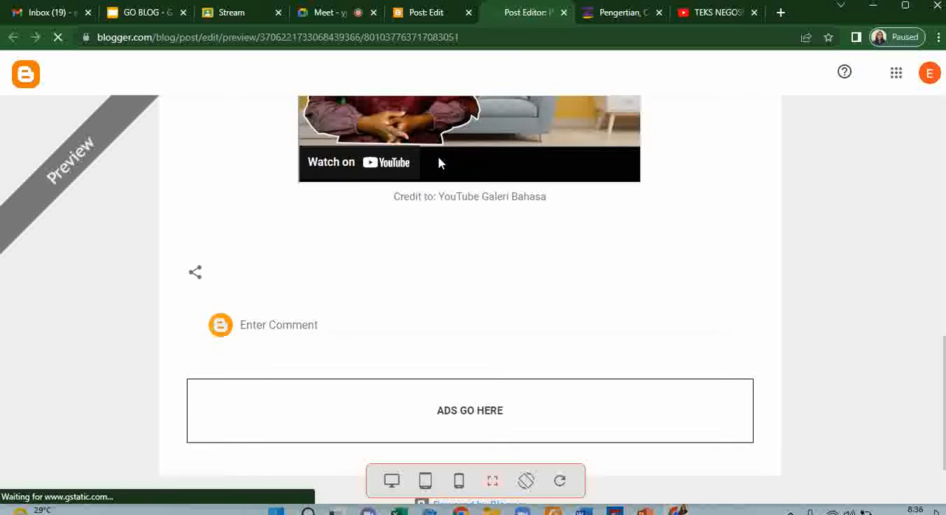
{"action": "scroll", "coordinate": [439, 157], "scroll_direction": "up", "scroll_amount": 3}
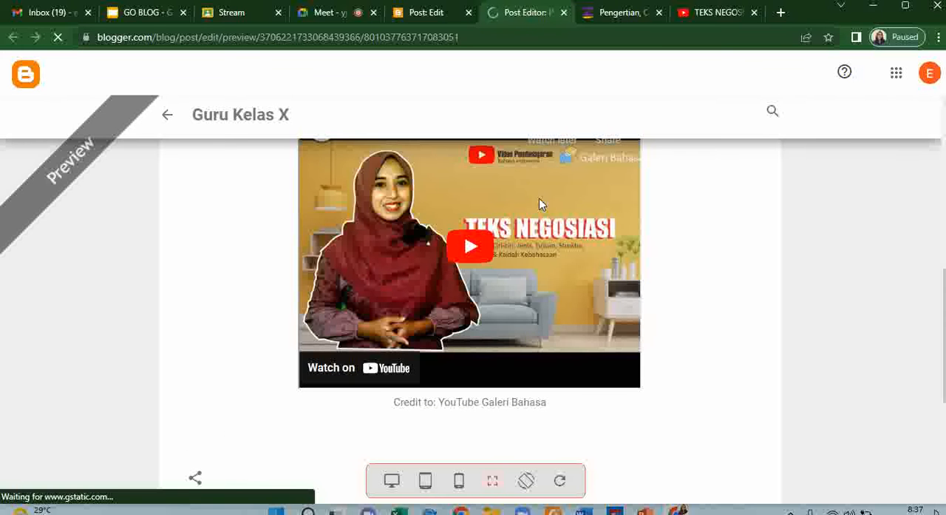
{"action": "scroll", "coordinate": [568, 230], "scroll_direction": "down", "scroll_amount": 4}
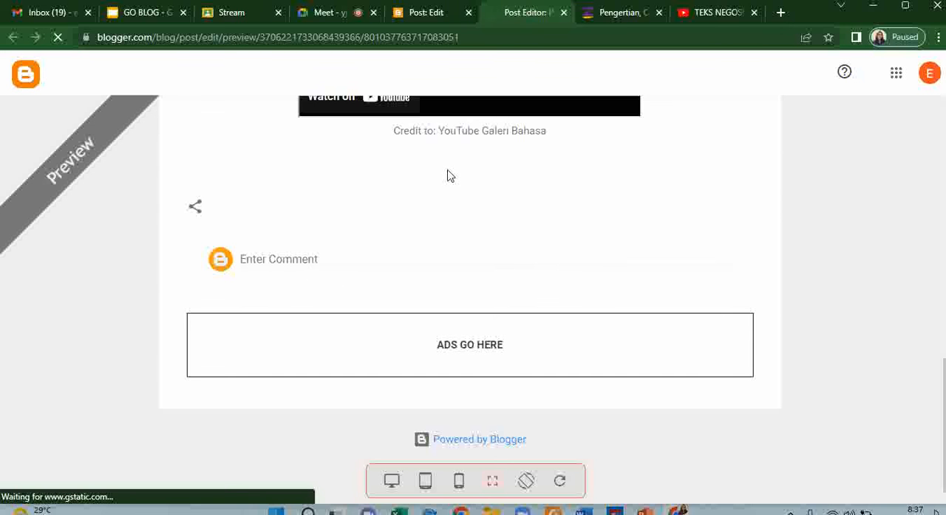
{"action": "left_click", "coordinate": [429, 13]}
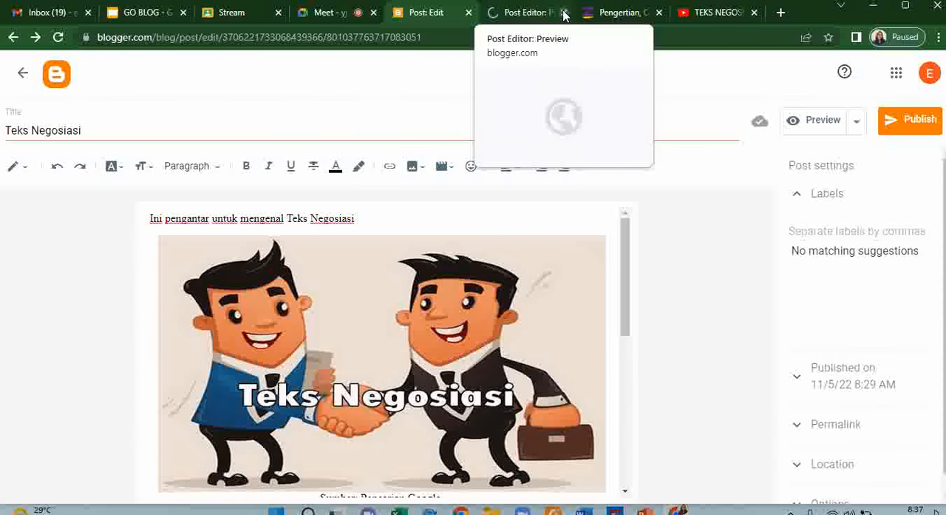
- Publish the Teks Negosiasi post to the blog and confirm the publication
{"action": "scroll", "coordinate": [333, 242], "scroll_direction": "down", "scroll_amount": 5}
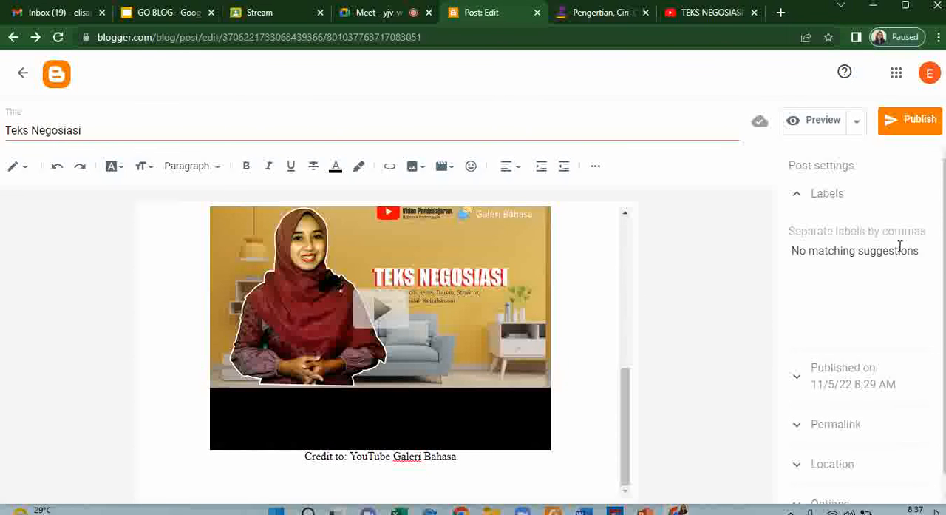
{"action": "scroll", "coordinate": [902, 248], "scroll_direction": "down", "scroll_amount": 1}
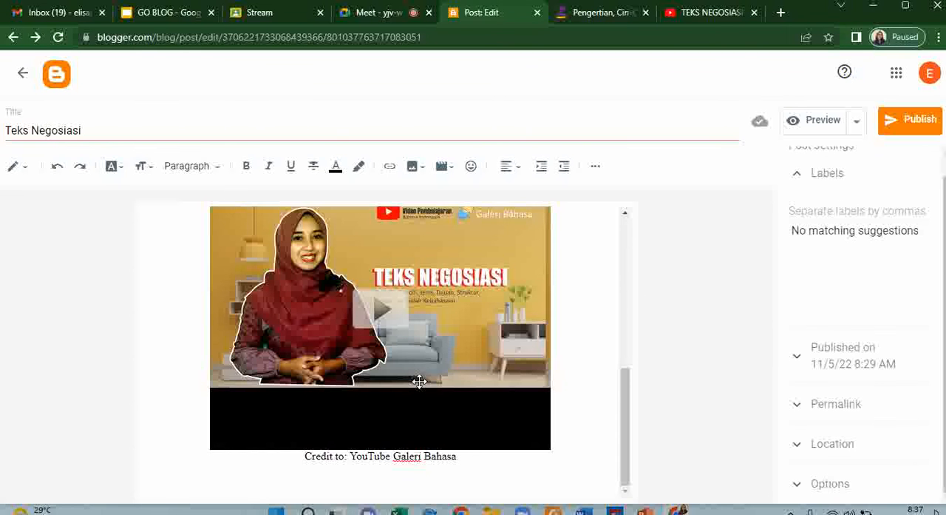
{"action": "scroll", "coordinate": [435, 365], "scroll_direction": "up", "scroll_amount": 4}
{"action": "scroll", "coordinate": [435, 365], "scroll_direction": "down", "scroll_amount": 4}
{"action": "left_click", "coordinate": [903, 127]}
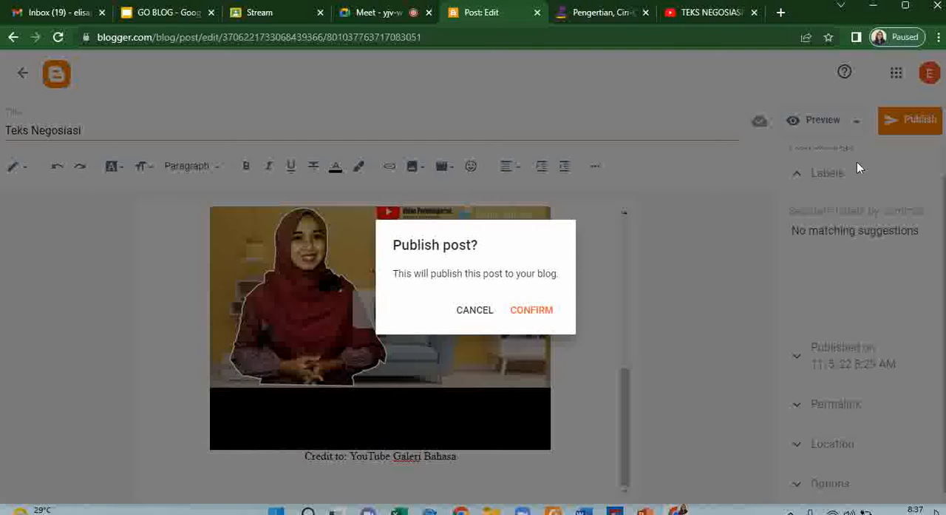
{"action": "left_click", "coordinate": [540, 312]}
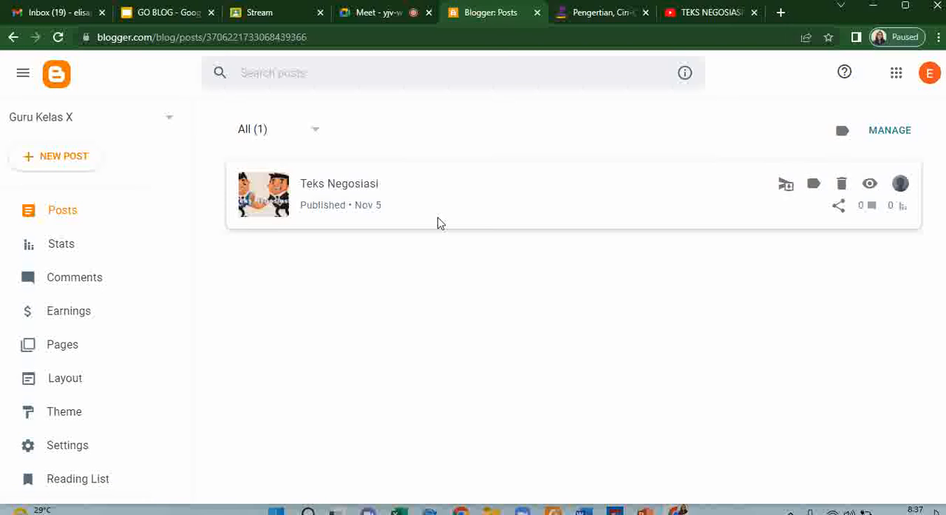
- Create a new blog page and title it "Modul 1: Penjelasan Teks Negosiasi"
{"action": "left_click", "coordinate": [66, 346]}
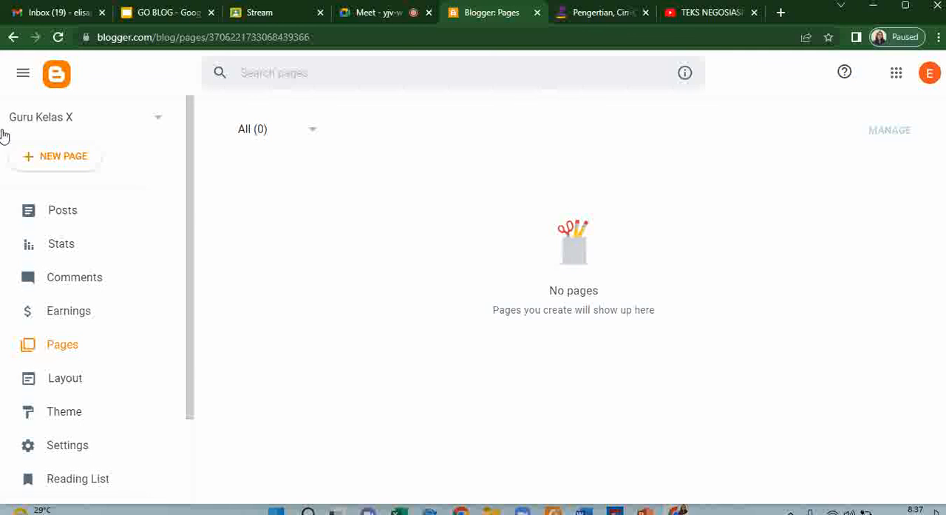
{"action": "left_click", "coordinate": [52, 156]}
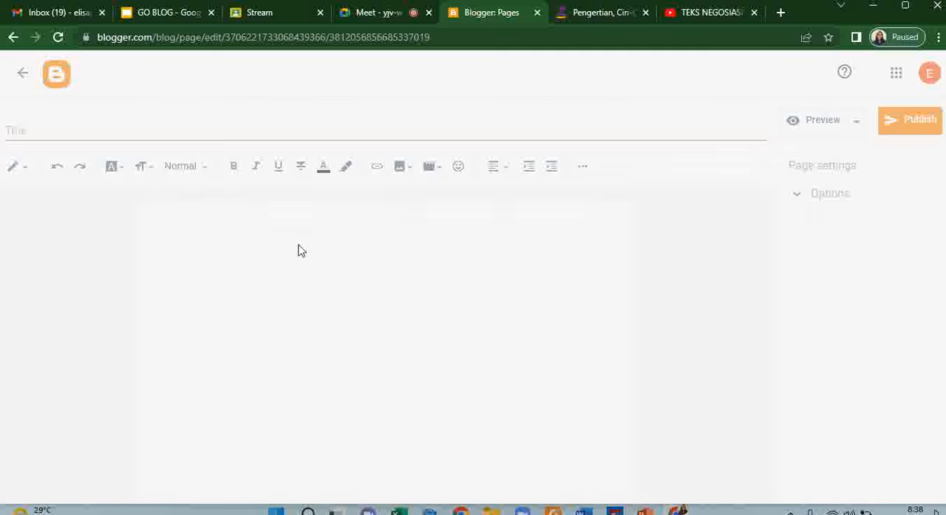
{"action": "left_click", "coordinate": [154, 128]}
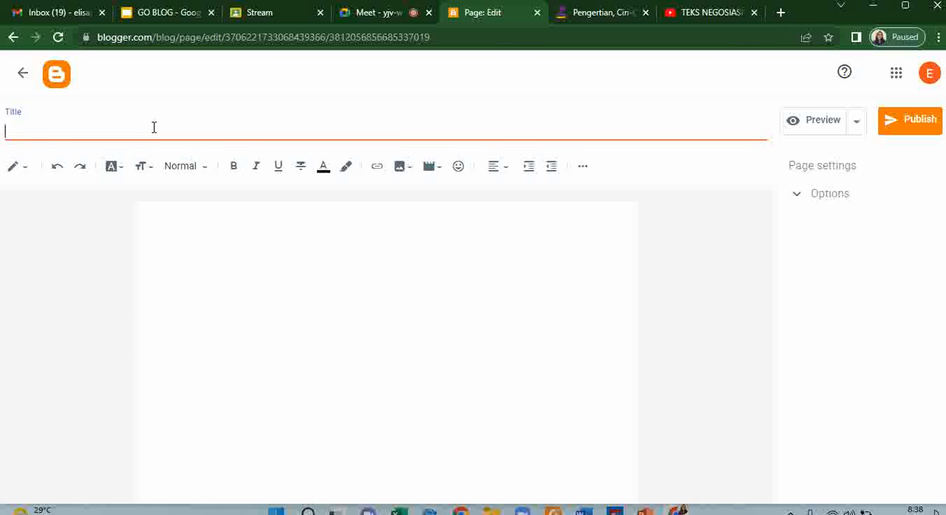
{"action": "type", "text": "Modul 1"}
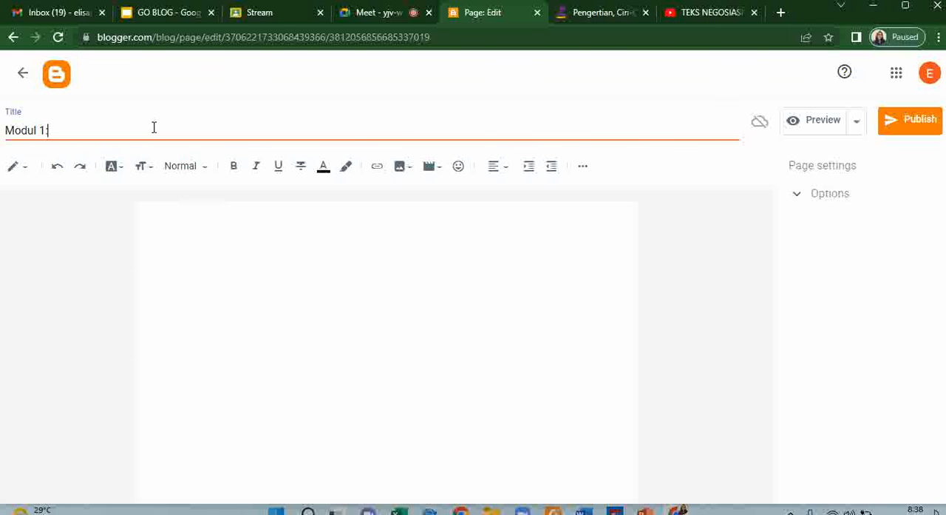
{"action": "type", "text": ": Ciri=Ciri"}
{"action": "key", "text": "BackSpace"}
{"action": "key", "text": "BackSpace"}
{"action": "key", "text": "BackSpace"}
{"action": "key", "text": "BackSpace"}
{"action": "key", "text": "BackSpace"}
{"action": "type", "text": "-ciri"}
{"action": "key", "text": "BackSpace"}
{"action": "key", "text": "BackSpace"}
{"action": "key", "text": "BackSpace"}
{"action": "key", "text": "BackSpace"}
{"action": "key", "text": "BackSpace"}
{"action": "key", "text": "BackSpace"}
{"action": "key", "text": "BackSpace"}
{"action": "type", "text": "Penjelasan "}
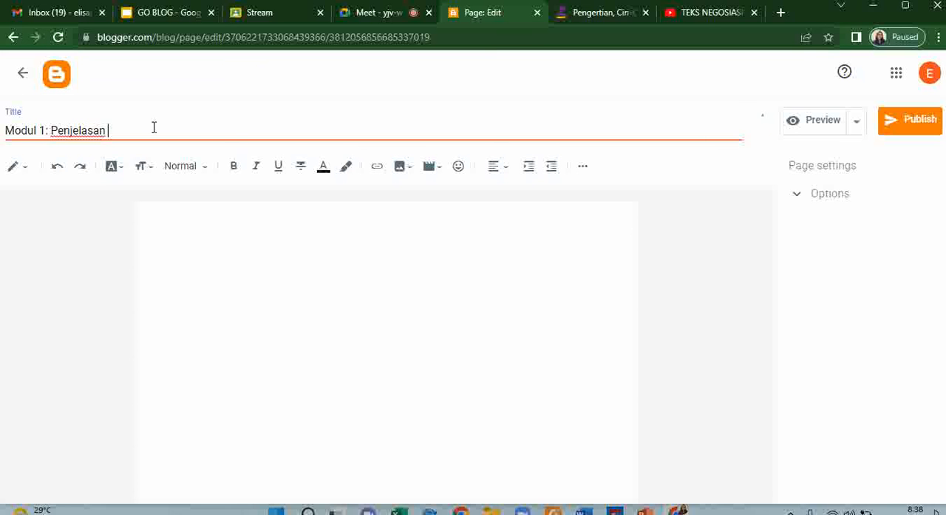
{"action": "type", "text": "Teks Negosiasi"}
- Copy the two introductory paragraphs, from "Hi, guys" to "oke?", from the Zenius article into the new page's body
{"action": "left_click", "coordinate": [243, 267]}
{"action": "left_click", "coordinate": [610, 14]}
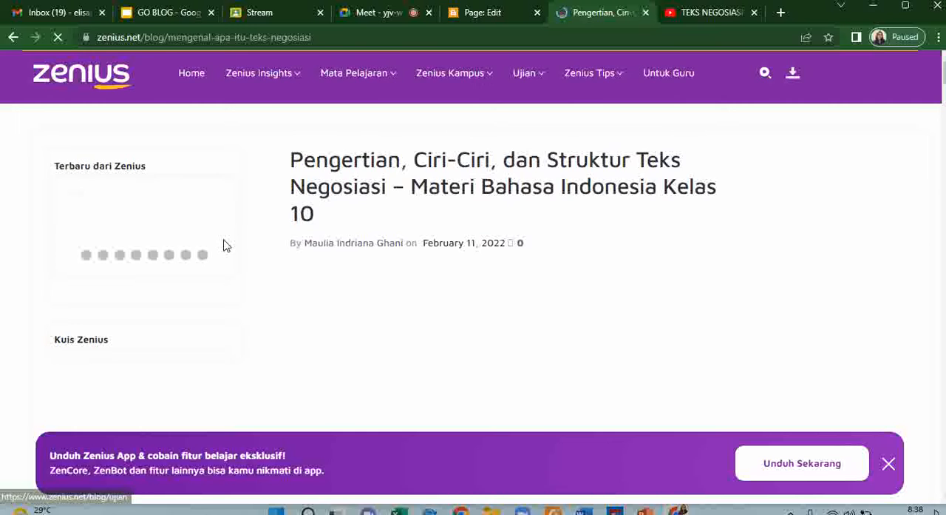
{"action": "scroll", "coordinate": [313, 293], "scroll_direction": "down", "scroll_amount": 5}
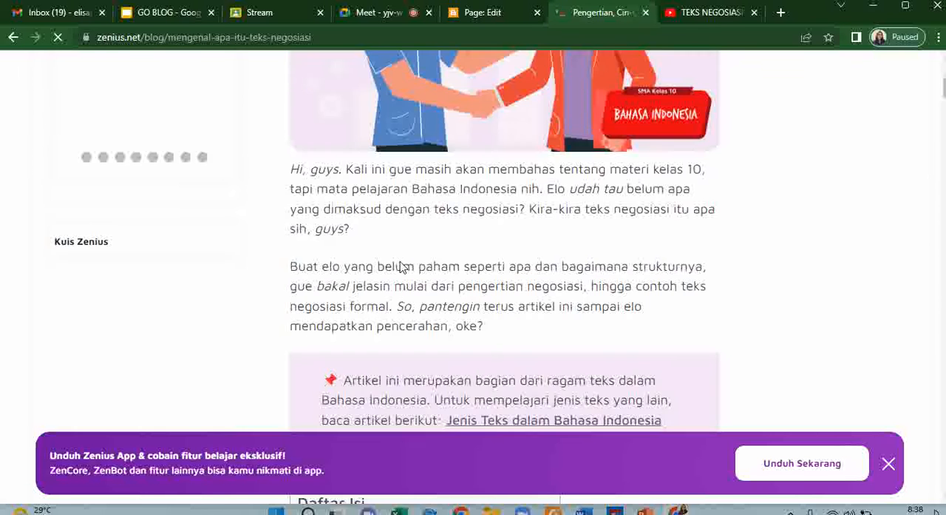
{"action": "left_click", "coordinate": [293, 93]}
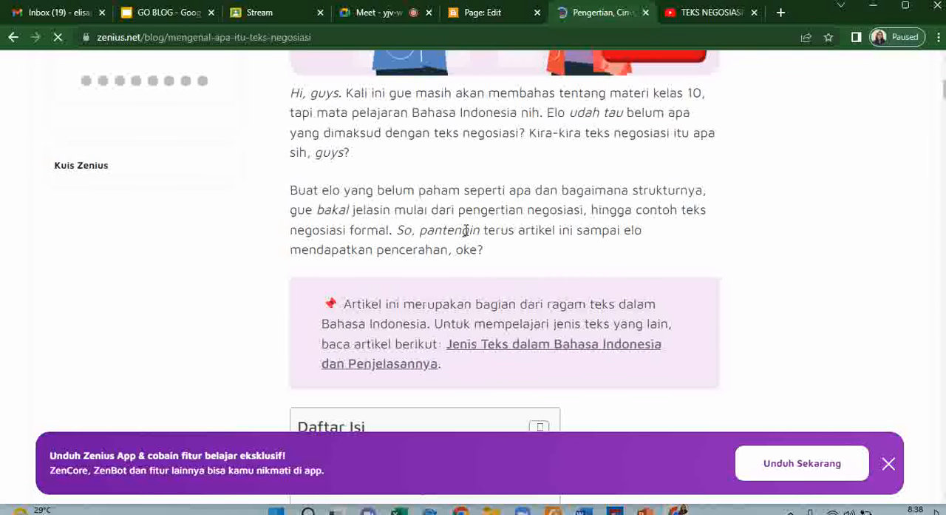
{"action": "left_click", "coordinate": [477, 251], "text": "shift"}
{"action": "left_click", "coordinate": [483, 251], "text": "shift"}
{"action": "key", "text": "ctrl+c"}
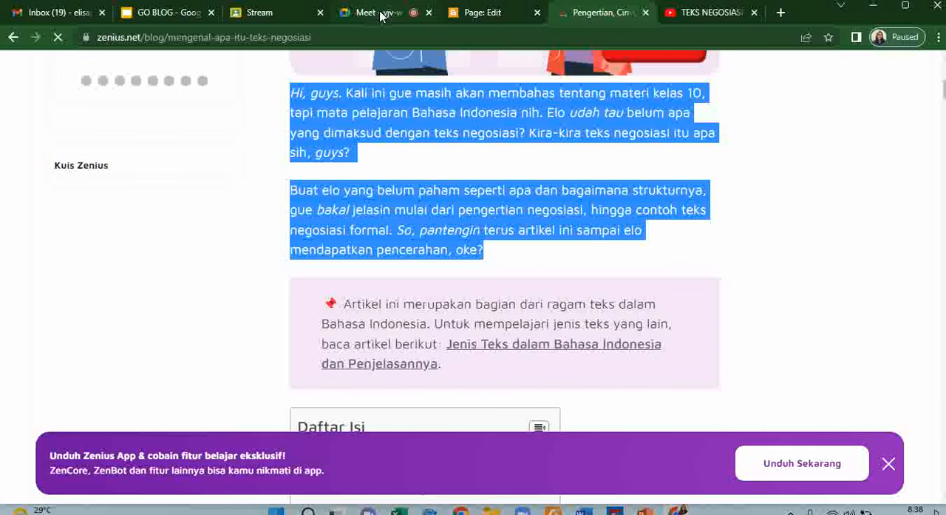
{"action": "left_click", "coordinate": [470, 11]}
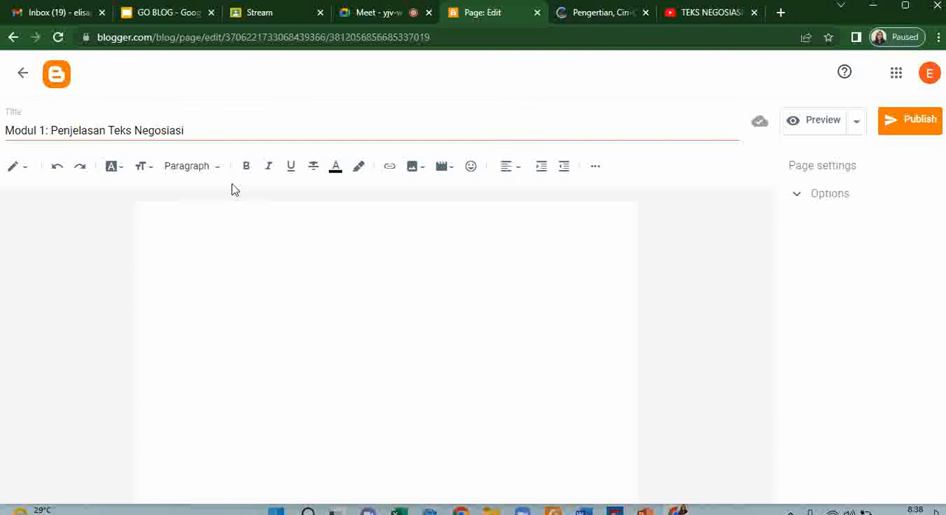
{"action": "left_click", "coordinate": [201, 232]}
{"action": "key", "text": "ctrl+v"}
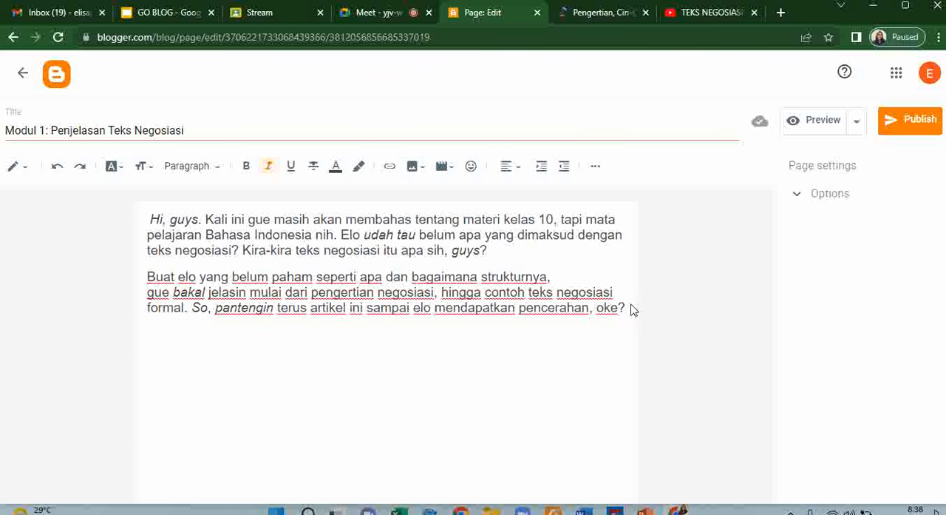
- Upload the contoh-teks-negosiasi image from the computer's Blogger pictures folder and insert it below the two introductory paragraphs
{"action": "left_click", "coordinate": [416, 170]}
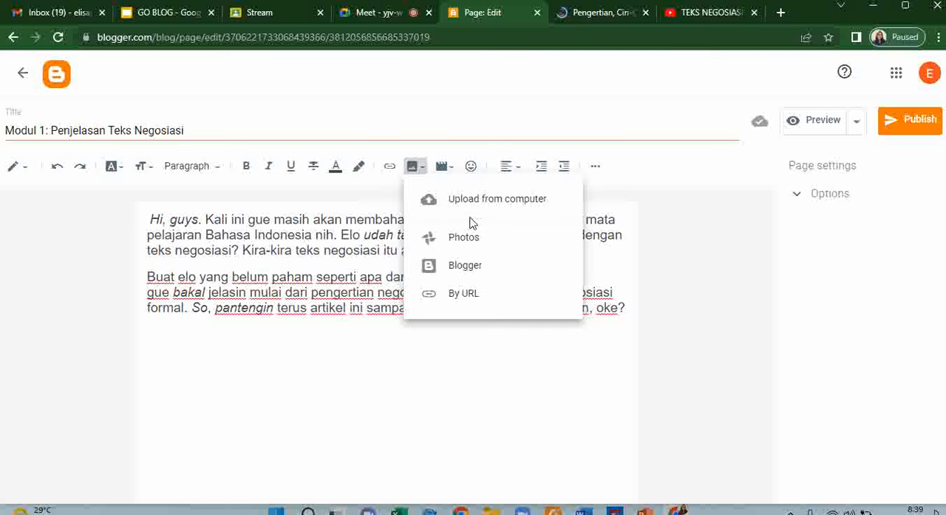
{"action": "left_click", "coordinate": [472, 201]}
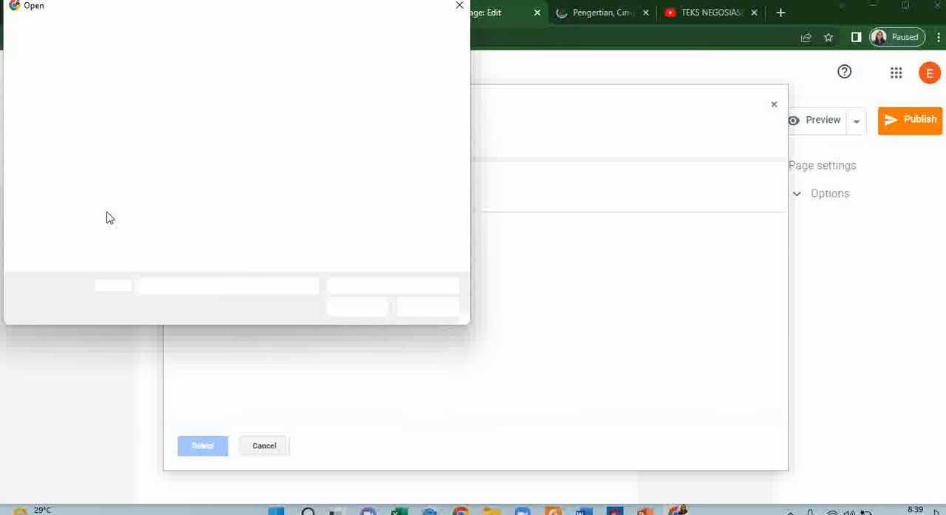
{"action": "left_click", "coordinate": [230, 100]}
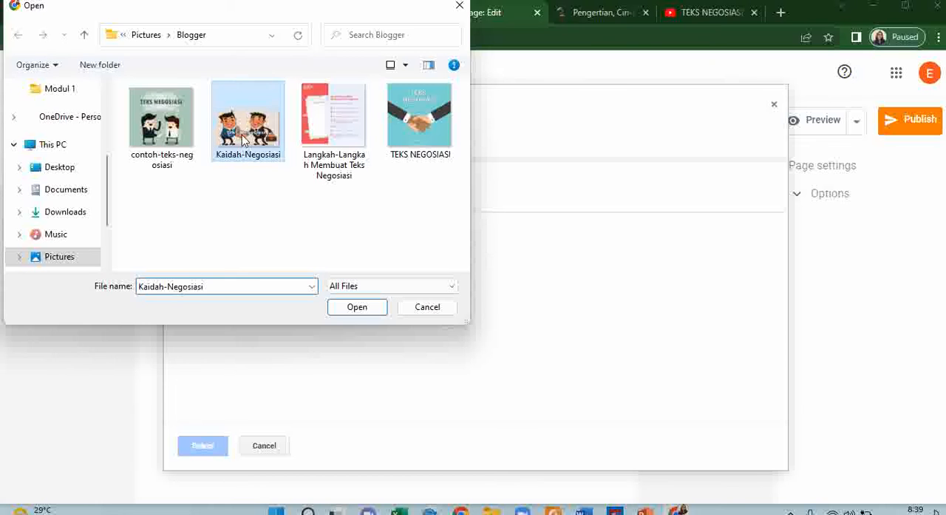
{"action": "left_click", "coordinate": [175, 130]}
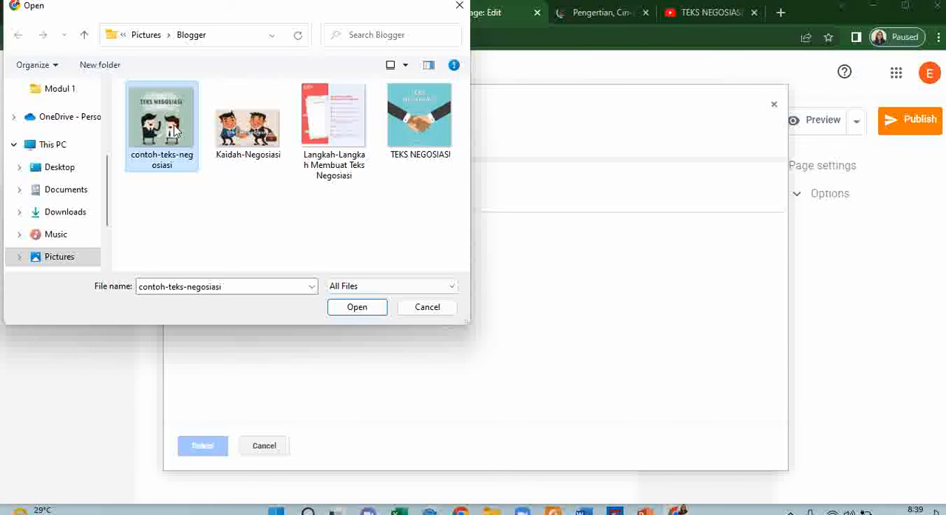
{"action": "left_click", "coordinate": [358, 309]}
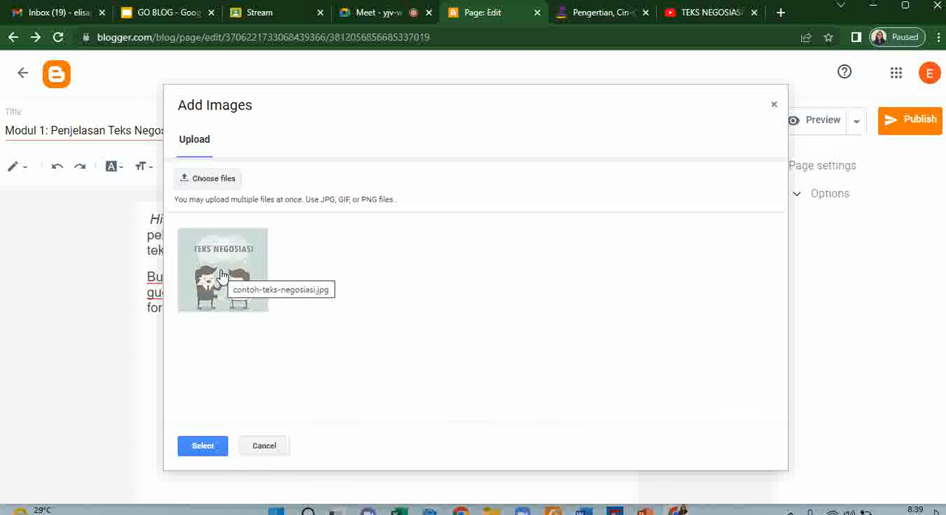
{"action": "left_click", "coordinate": [224, 265]}
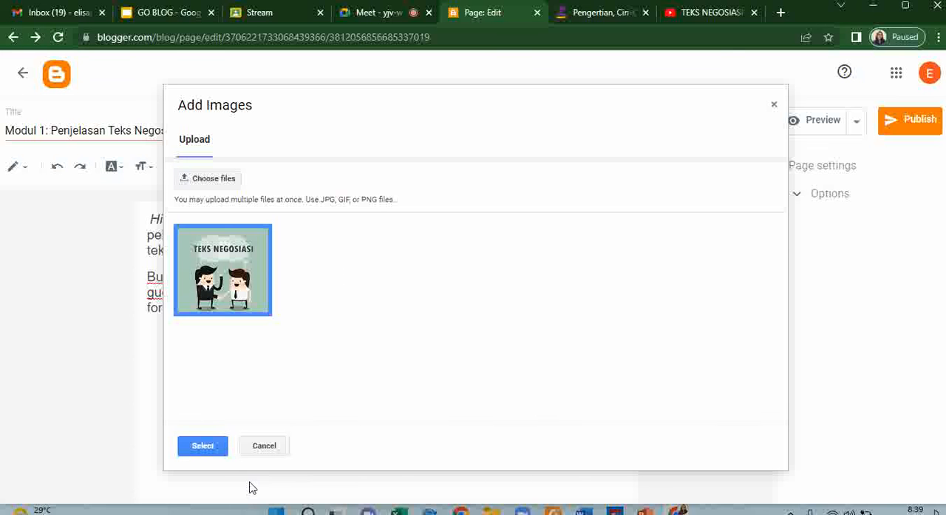
{"action": "left_click", "coordinate": [202, 446]}
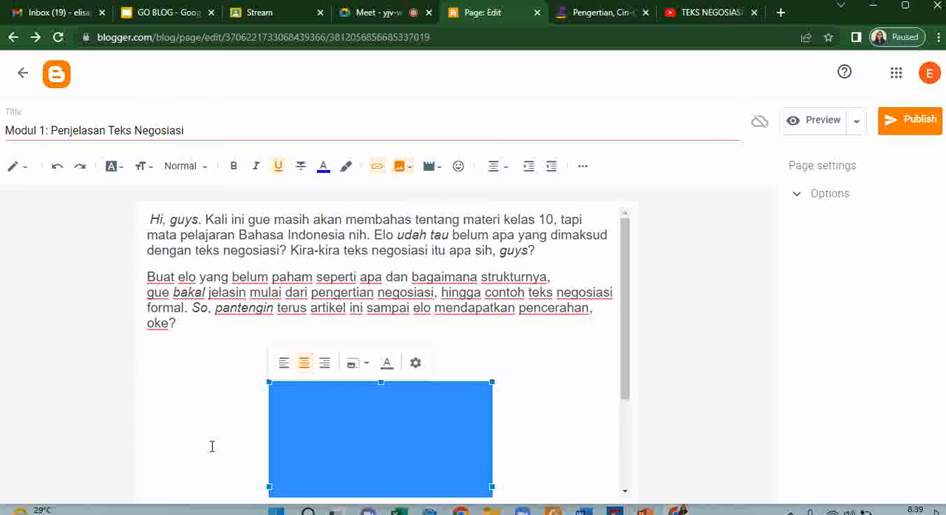
- Enlarge the inserted Teks Negosiasi image freehand from its corners
{"action": "scroll", "coordinate": [327, 412], "scroll_direction": "down", "scroll_amount": 2}
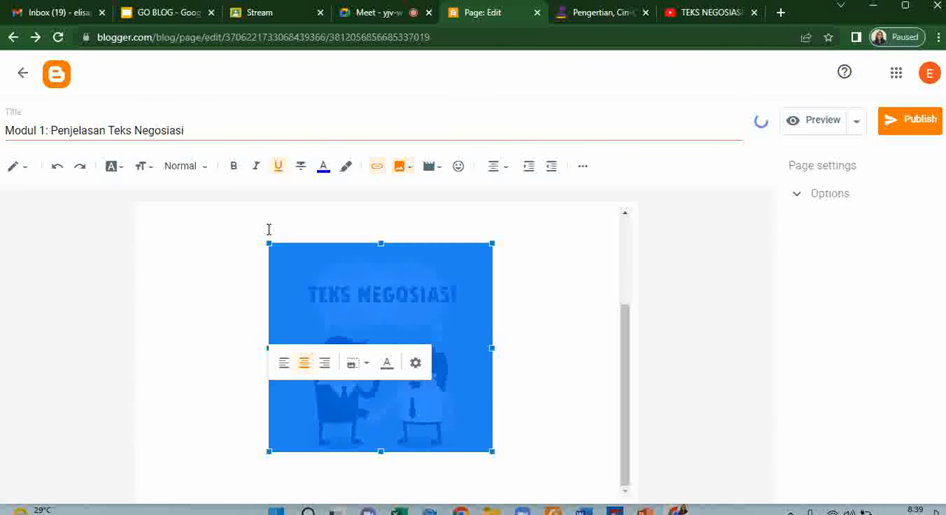
{"action": "left_click_drag", "start_coordinate": [270, 244], "coordinate": [240, 215]}
{"action": "scroll", "coordinate": [410, 341], "scroll_direction": "down", "scroll_amount": 1}
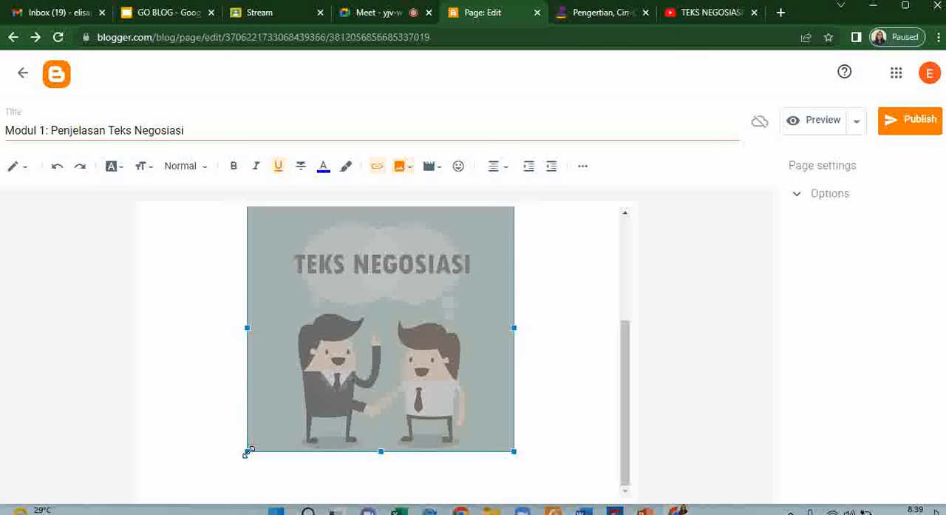
{"action": "left_click_drag", "start_coordinate": [248, 452], "coordinate": [247, 488]}
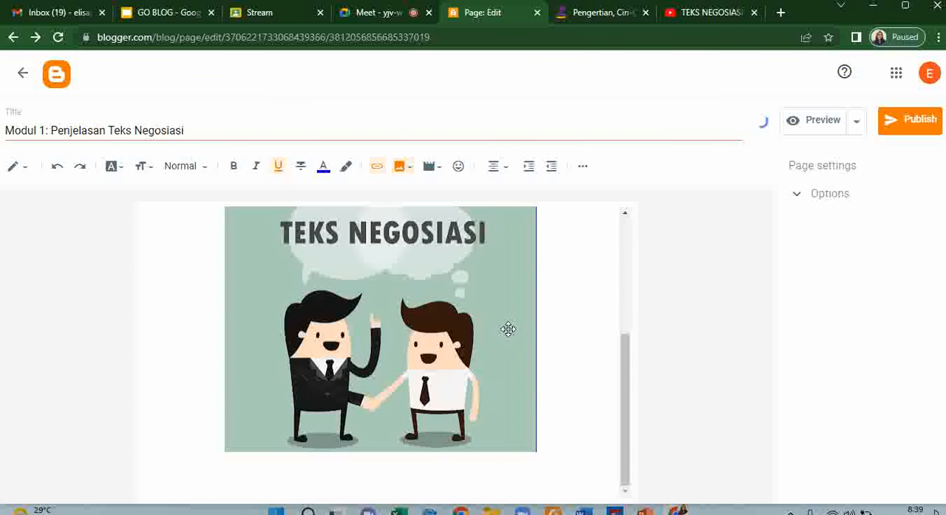
{"action": "left_click", "coordinate": [434, 315]}
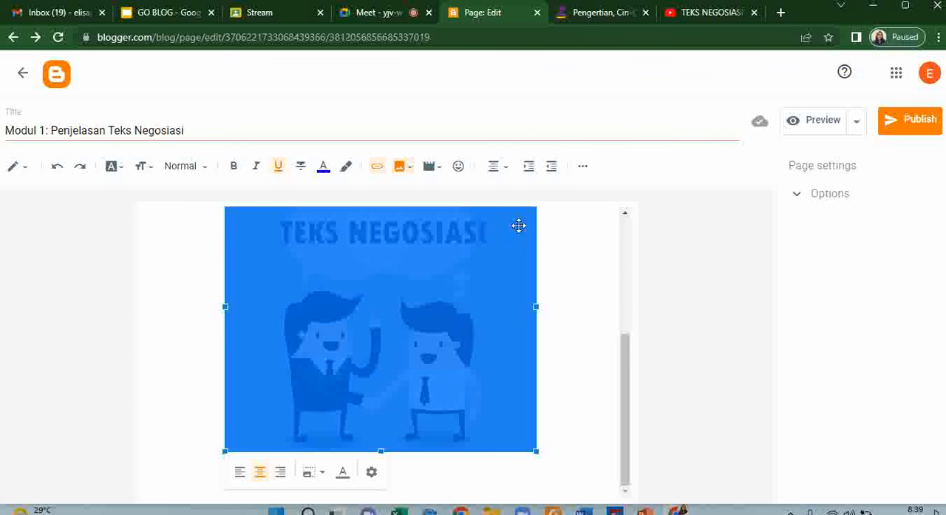
{"action": "left_click", "coordinate": [561, 238]}
{"action": "left_click", "coordinate": [530, 216]}
- Set the Teks Negosiasi image's size to Medium
{"action": "left_click", "coordinate": [317, 484]}
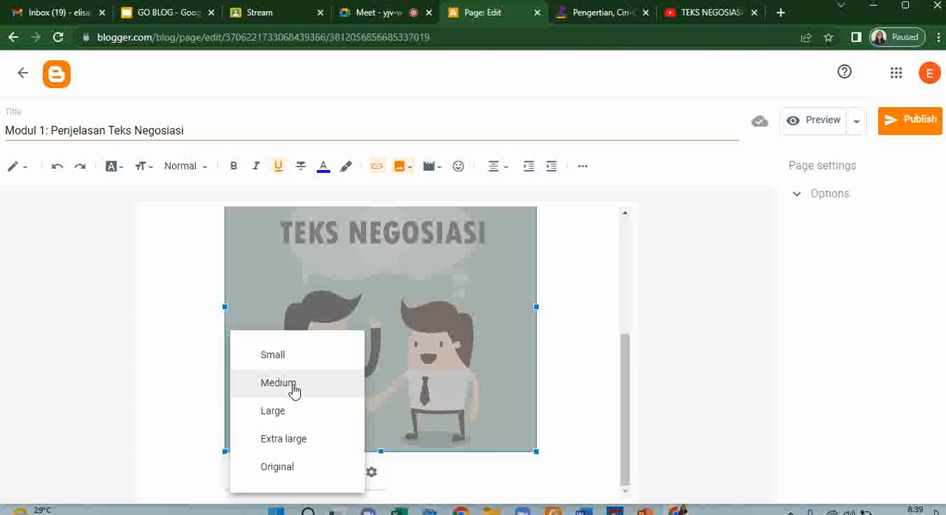
{"action": "left_click", "coordinate": [294, 385]}
{"action": "left_click", "coordinate": [525, 315]}
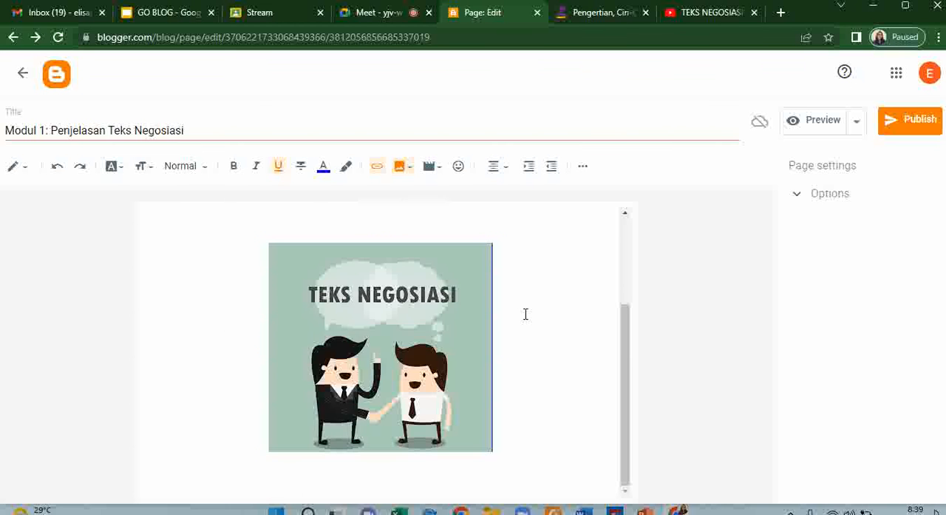
- Check the page's text and image layout, then publish the Modul 1 page to the blog
{"action": "scroll", "coordinate": [431, 332], "scroll_direction": "up", "scroll_amount": 3}
{"action": "scroll", "coordinate": [427, 343], "scroll_direction": "down", "scroll_amount": 2}
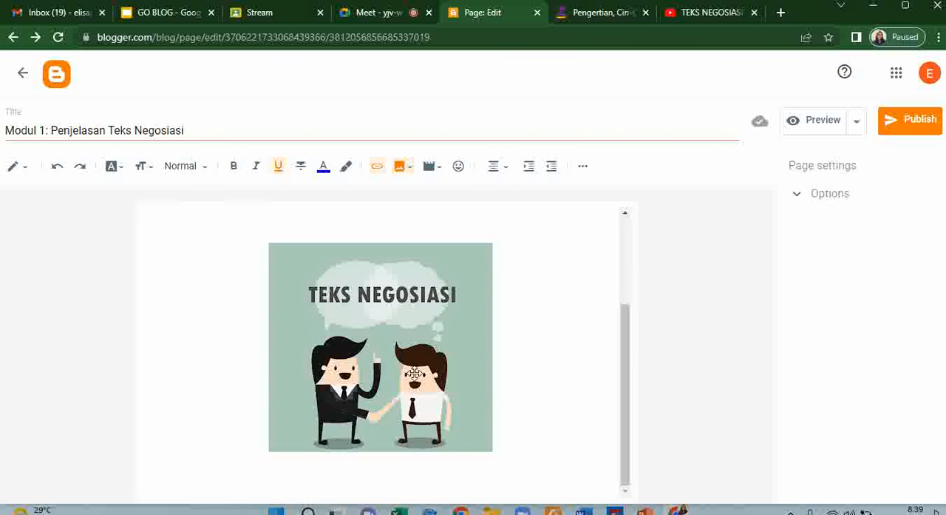
{"action": "scroll", "coordinate": [251, 348], "scroll_direction": "up", "scroll_amount": 2}
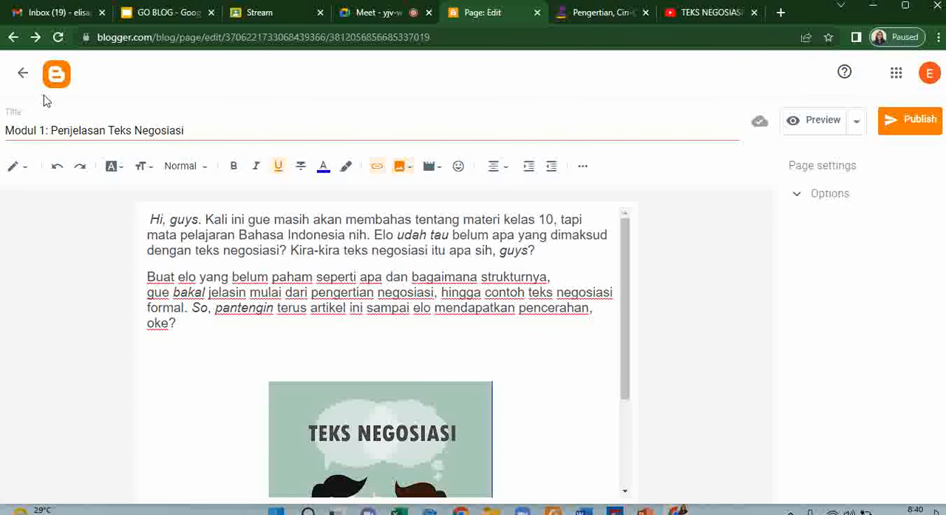
{"action": "left_click", "coordinate": [928, 126]}
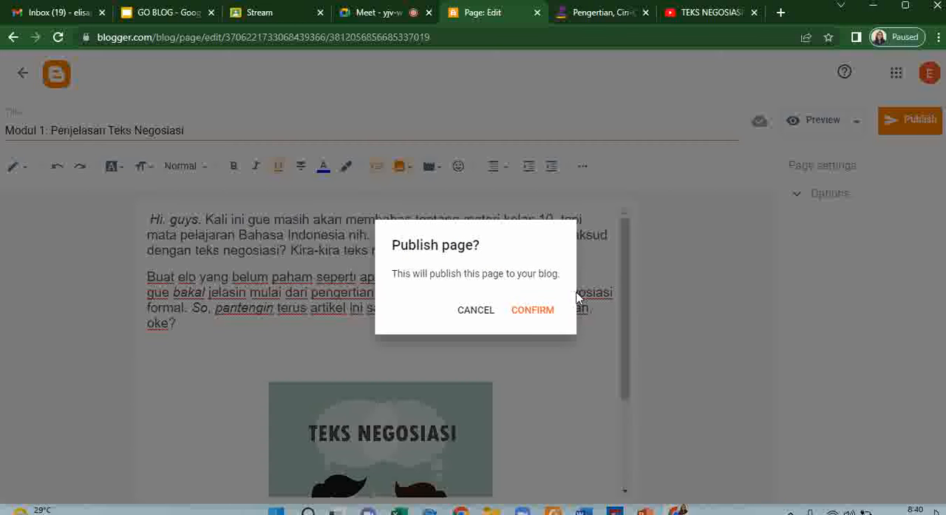
{"action": "left_click", "coordinate": [541, 327]}
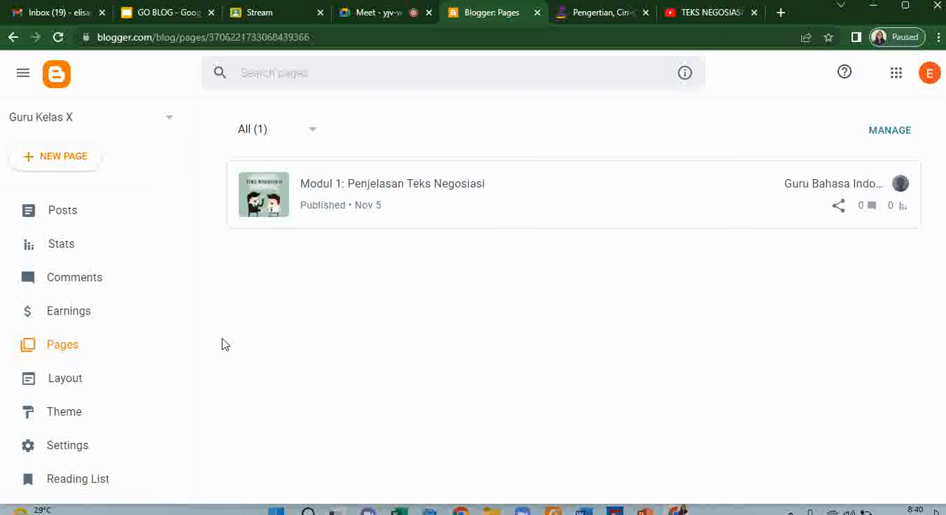
- Create another blog page and title it "Modul 2: Cara Membuat Teks Negosiasi"
{"action": "left_click", "coordinate": [58, 166]}
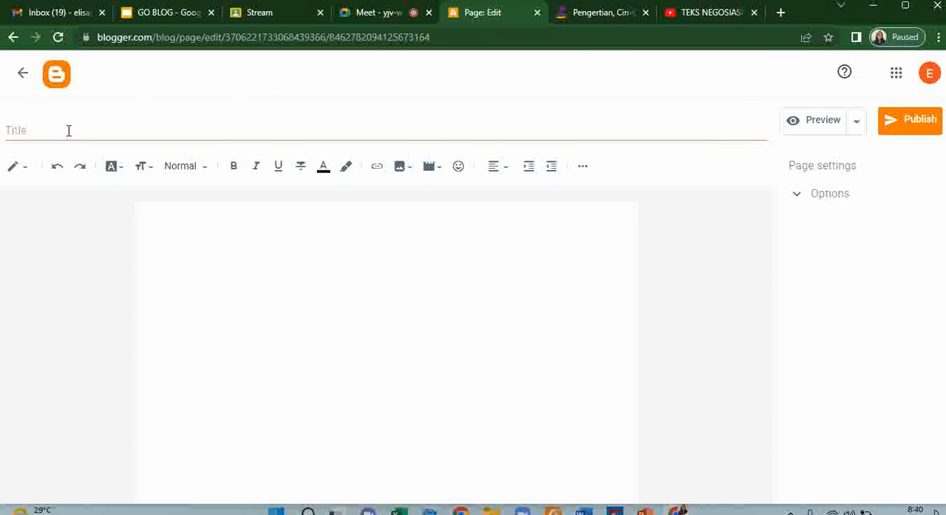
{"action": "left_click", "coordinate": [66, 130]}
{"action": "type", "text": "Modu"}
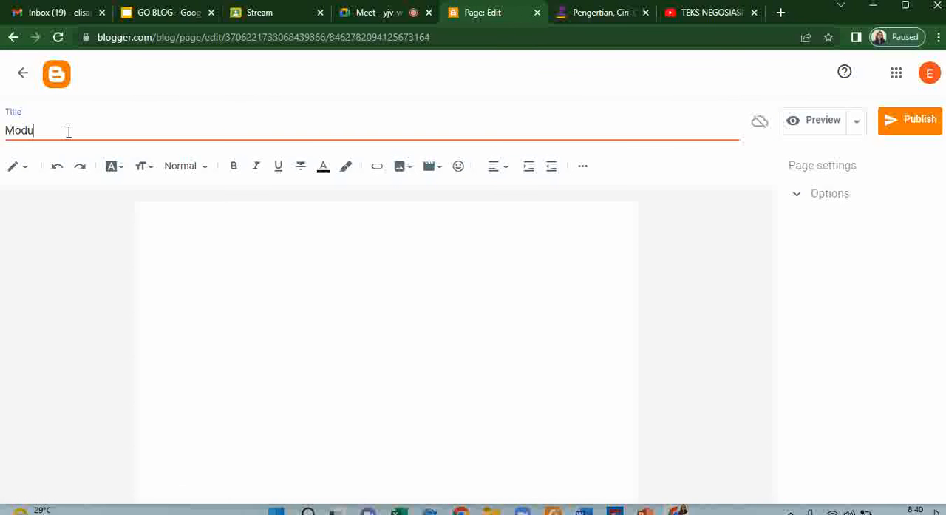
{"action": "type", "text": "l 2: X"}
{"action": "key", "text": "BackSpace"}
{"action": "type", "text": "Cara Membuat Teks "}
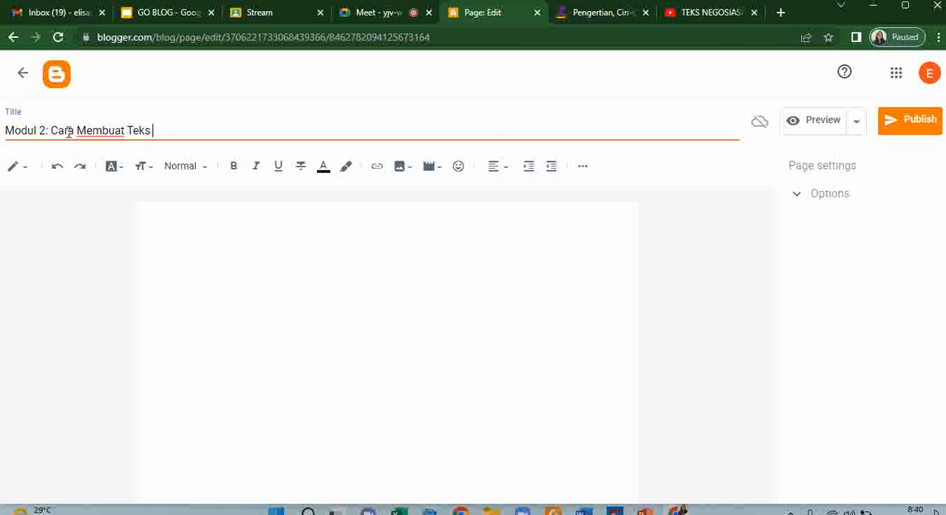
{"action": "type", "text": "Negosiasi"}
- In the Zenius article, select the passage from the "Unsur-Unsur Teks Negosiasi" heading through the "Struktur Teks Negosiasi" heading
{"action": "left_click", "coordinate": [309, 286]}
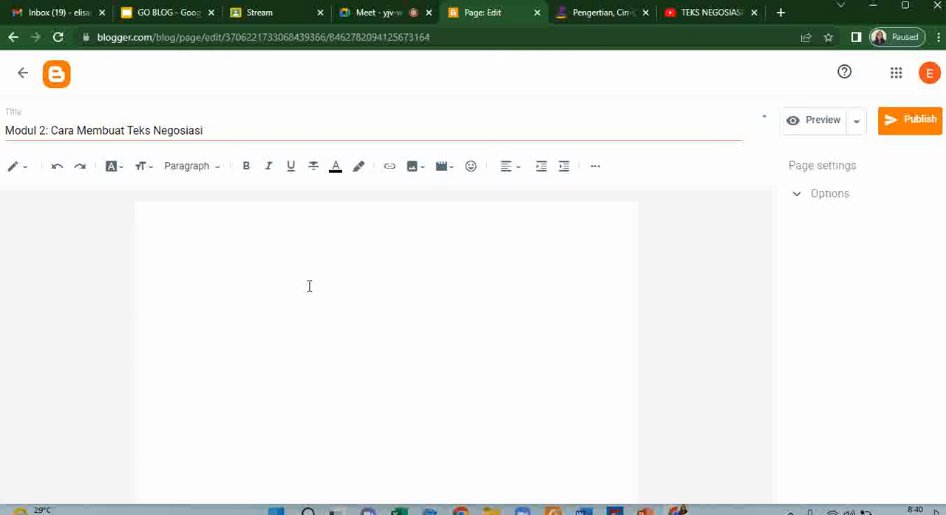
{"action": "left_click", "coordinate": [596, 15]}
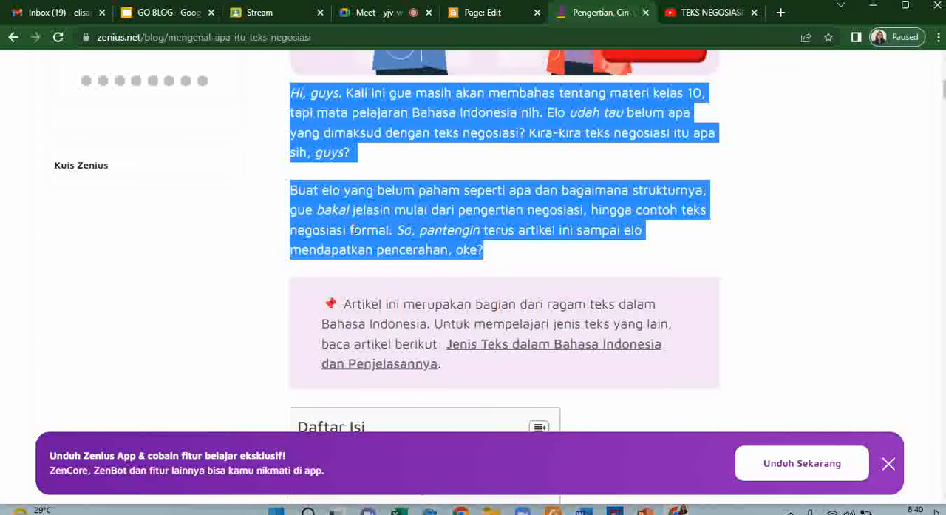
{"action": "scroll", "coordinate": [352, 253], "scroll_direction": "down", "scroll_amount": 5}
{"action": "scroll", "coordinate": [352, 253], "scroll_direction": "down", "scroll_amount": 10}
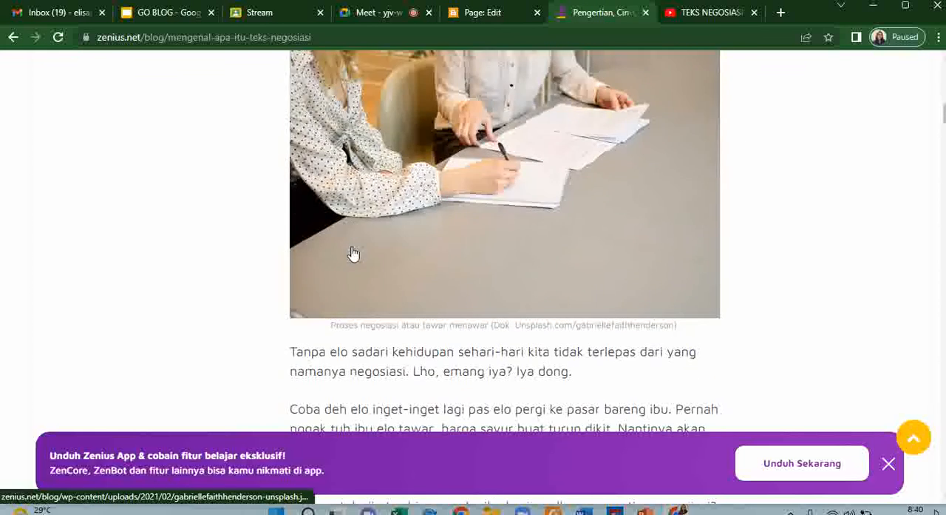
{"action": "scroll", "coordinate": [352, 253], "scroll_direction": "down", "scroll_amount": 10}
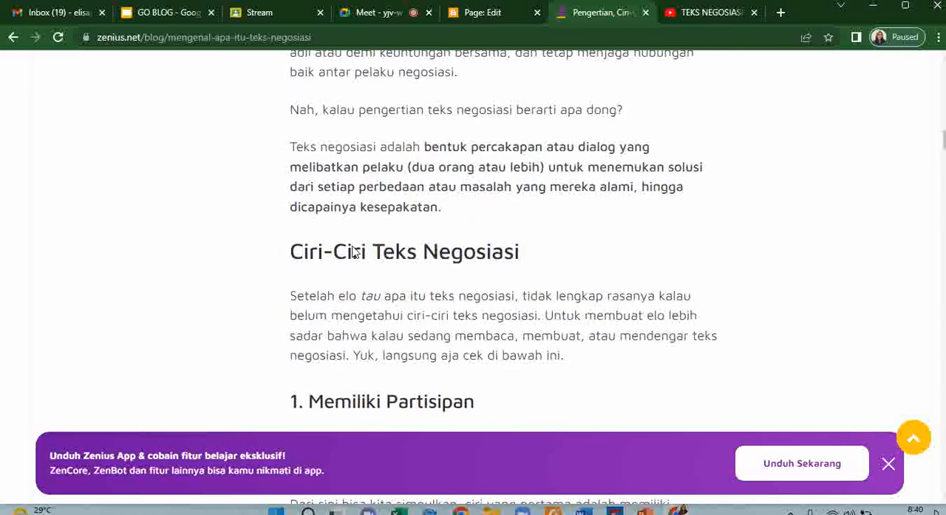
{"action": "scroll", "coordinate": [353, 244], "scroll_direction": "down", "scroll_amount": 10}
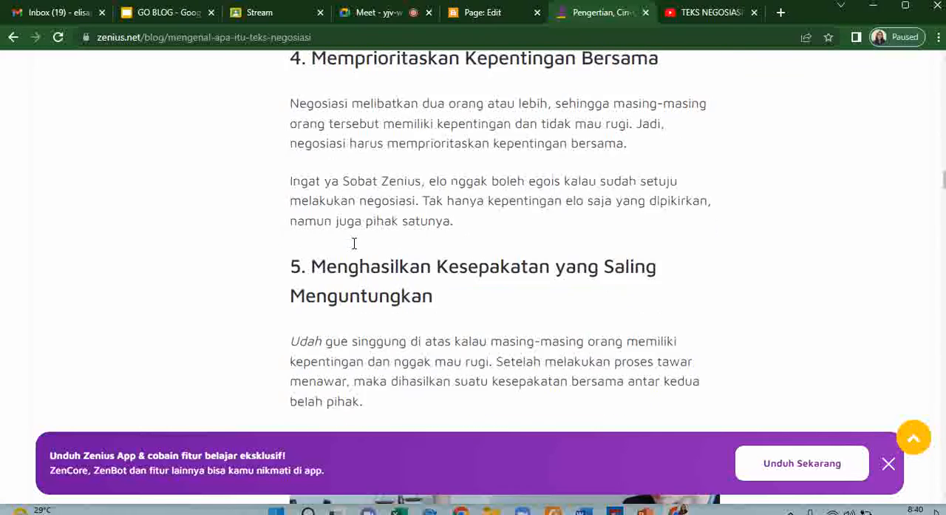
{"action": "scroll", "coordinate": [353, 244], "scroll_direction": "down", "scroll_amount": 10}
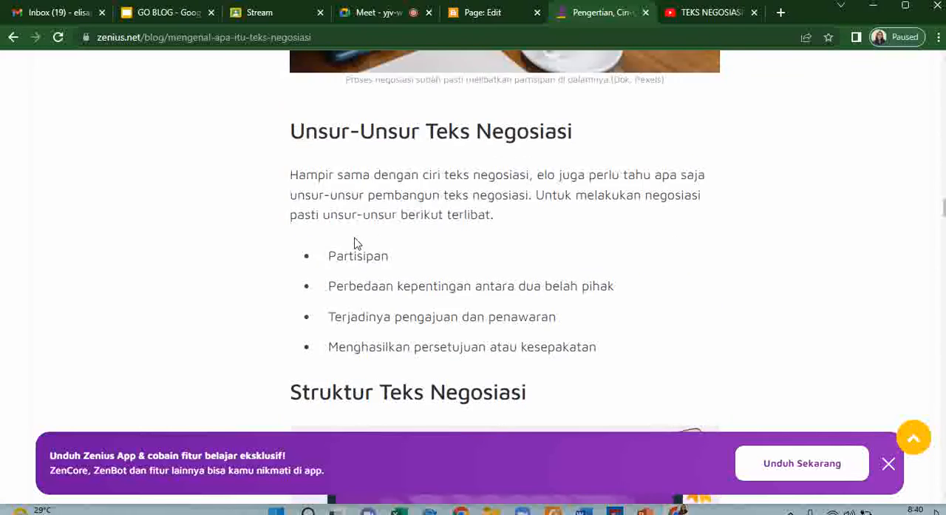
{"action": "scroll", "coordinate": [355, 243], "scroll_direction": "down", "scroll_amount": 10}
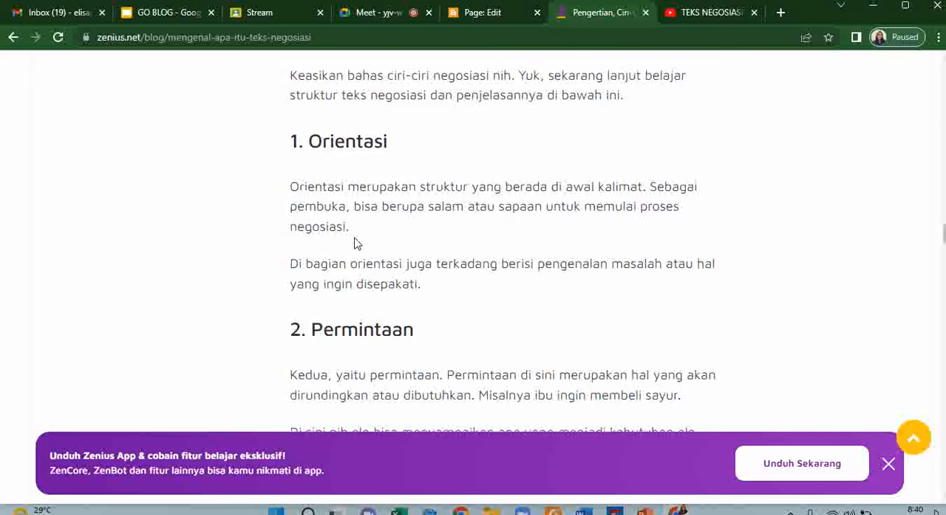
{"action": "scroll", "coordinate": [355, 244], "scroll_direction": "down", "scroll_amount": 3}
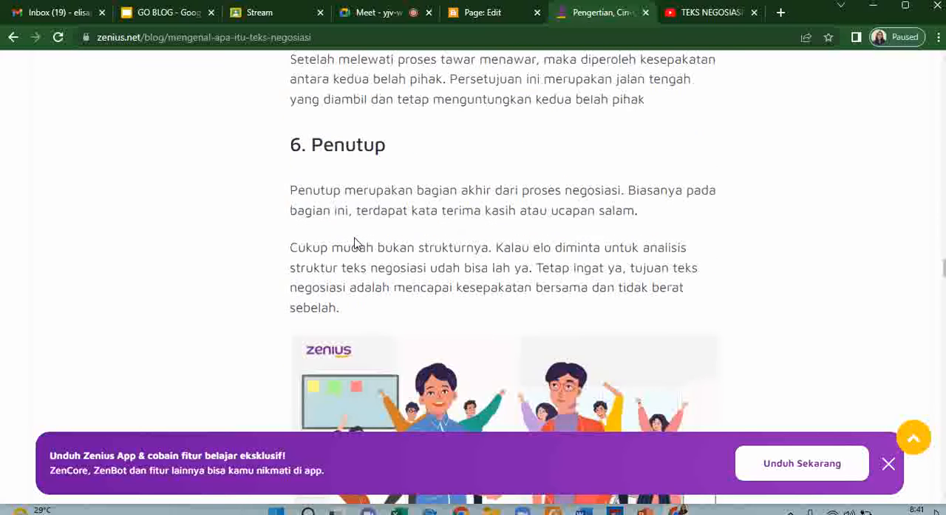
{"action": "scroll", "coordinate": [355, 241], "scroll_direction": "up", "scroll_amount": 10}
{"action": "scroll", "coordinate": [355, 238], "scroll_direction": "up", "scroll_amount": 12}
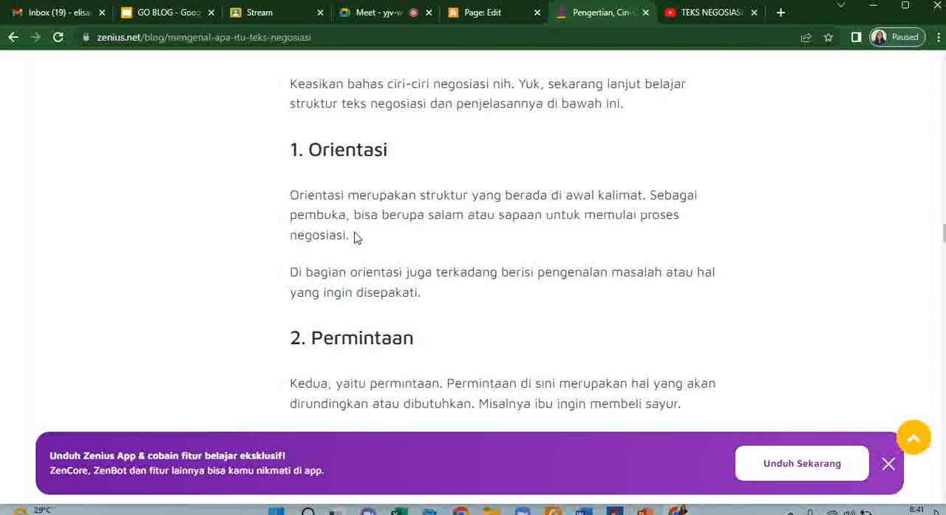
{"action": "scroll", "coordinate": [354, 237], "scroll_direction": "up", "scroll_amount": 3}
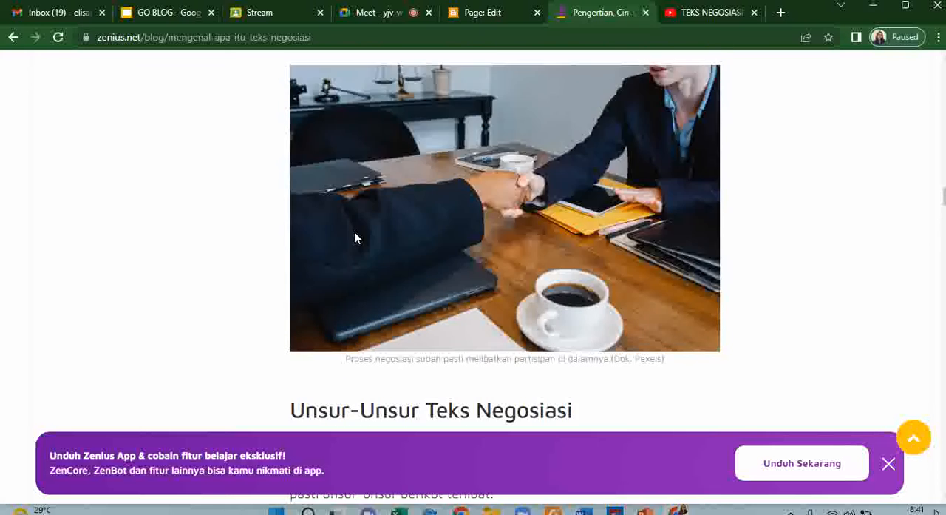
{"action": "scroll", "coordinate": [354, 222], "scroll_direction": "down", "scroll_amount": 3}
{"action": "scroll", "coordinate": [353, 203], "scroll_direction": "down", "scroll_amount": 2}
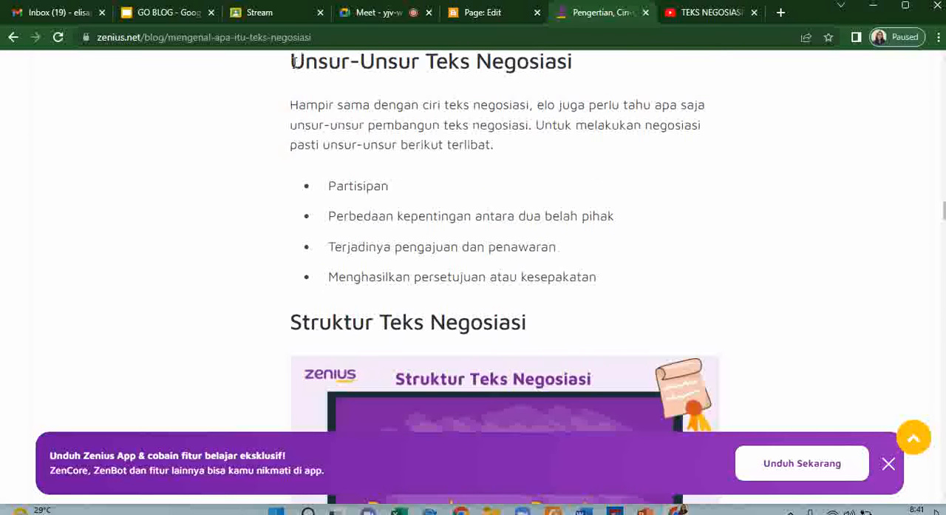
{"action": "left_click_drag", "start_coordinate": [293, 62], "coordinate": [545, 332]}
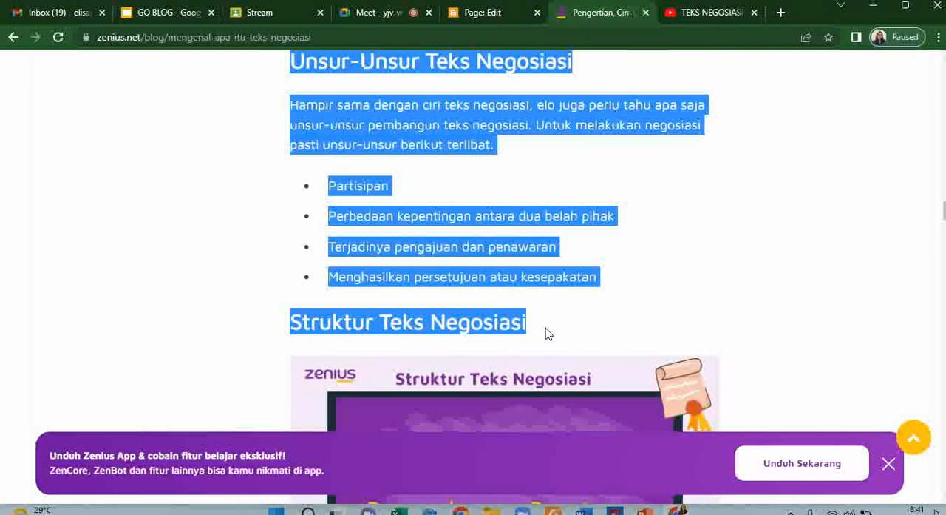
- Paste the copied passage, from "Unsur-Unsur Teks Negosiasi" through "Struktur Teks Negosiasi", into the Modul 2 page in Blogger
{"action": "scroll", "coordinate": [473, 237], "scroll_direction": "up", "scroll_amount": 5}
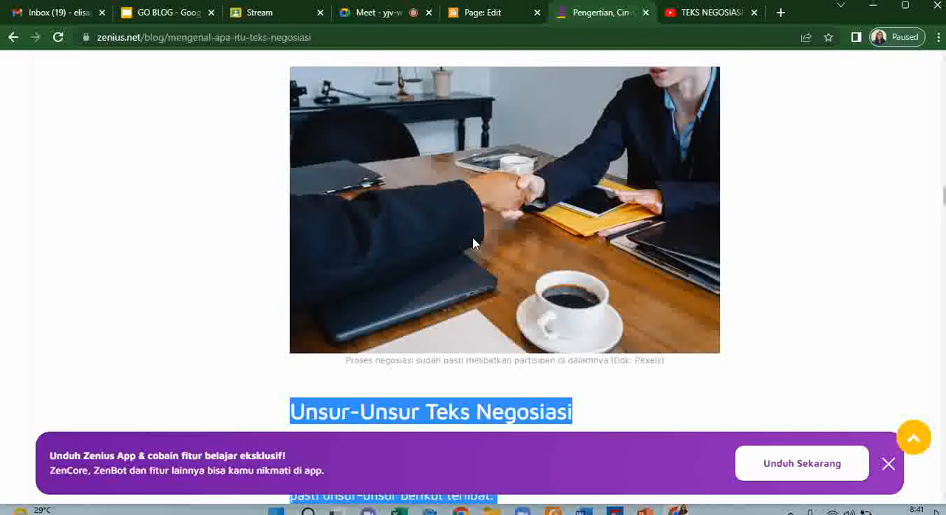
{"action": "scroll", "coordinate": [473, 244], "scroll_direction": "up", "scroll_amount": 5}
{"action": "scroll", "coordinate": [475, 244], "scroll_direction": "up", "scroll_amount": 5}
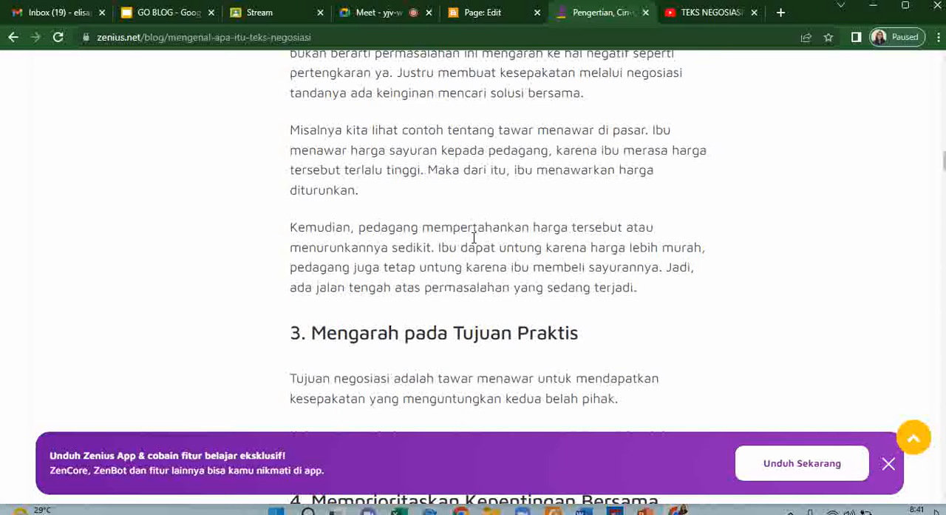
{"action": "scroll", "coordinate": [474, 238], "scroll_direction": "up", "scroll_amount": 10}
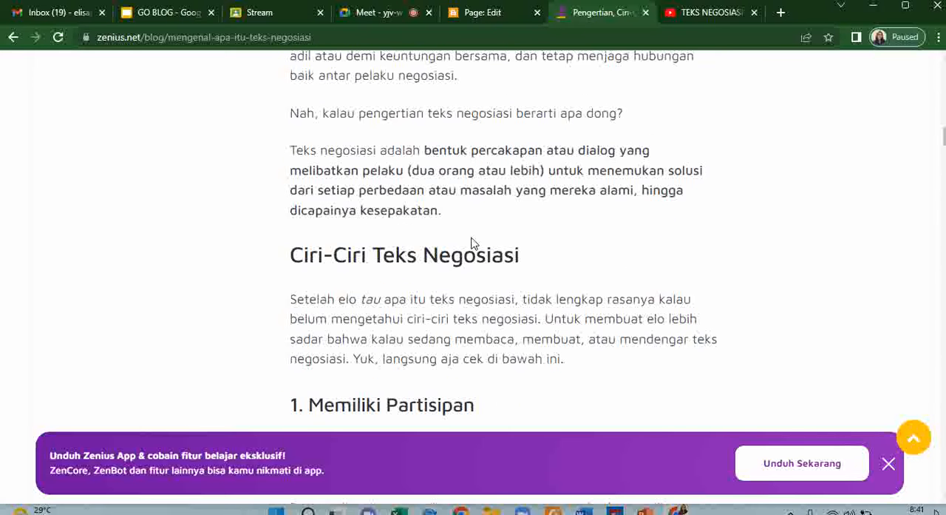
{"action": "scroll", "coordinate": [473, 244], "scroll_direction": "up", "scroll_amount": 5}
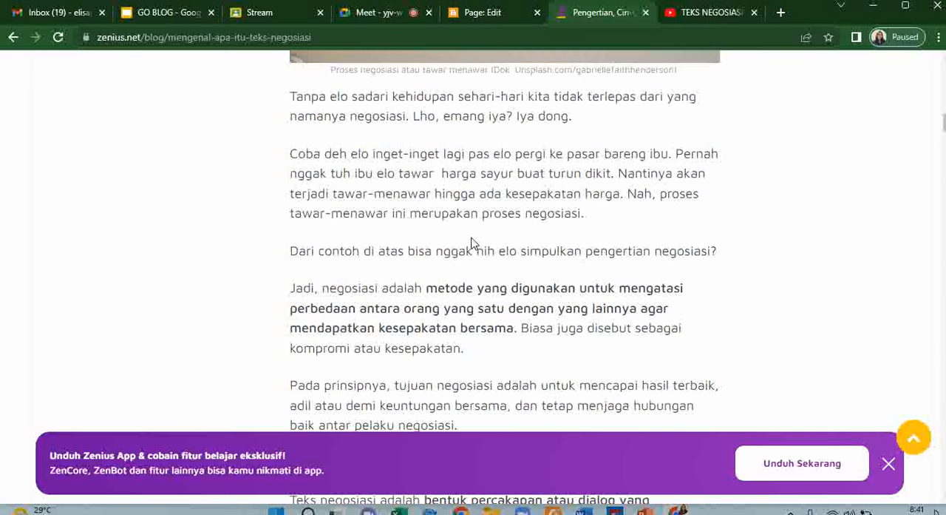
{"action": "scroll", "coordinate": [473, 244], "scroll_direction": "down", "scroll_amount": 6}
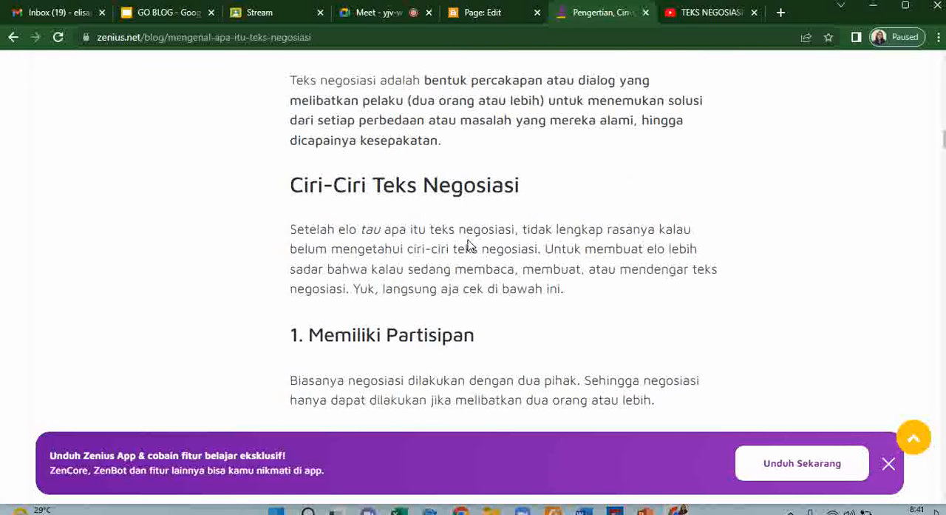
{"action": "left_click", "coordinate": [466, 12]}
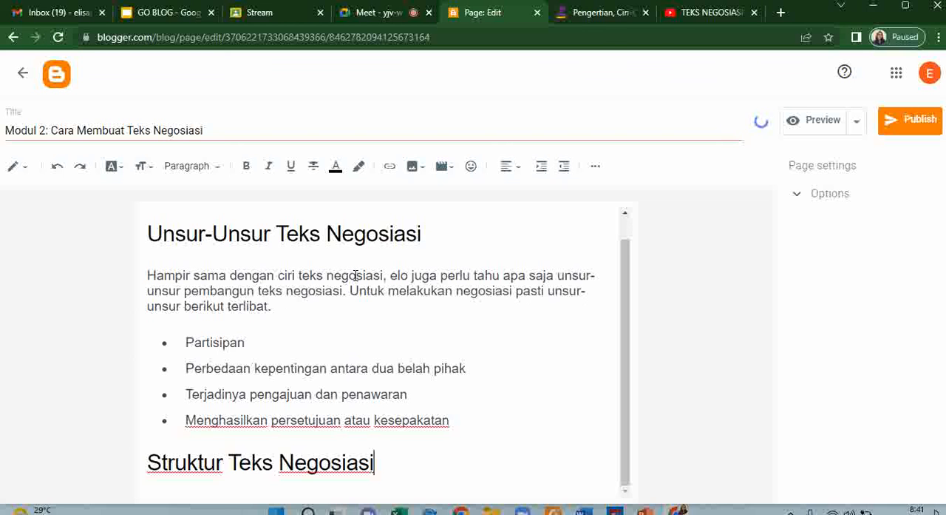
{"action": "left_click", "coordinate": [917, 124]}
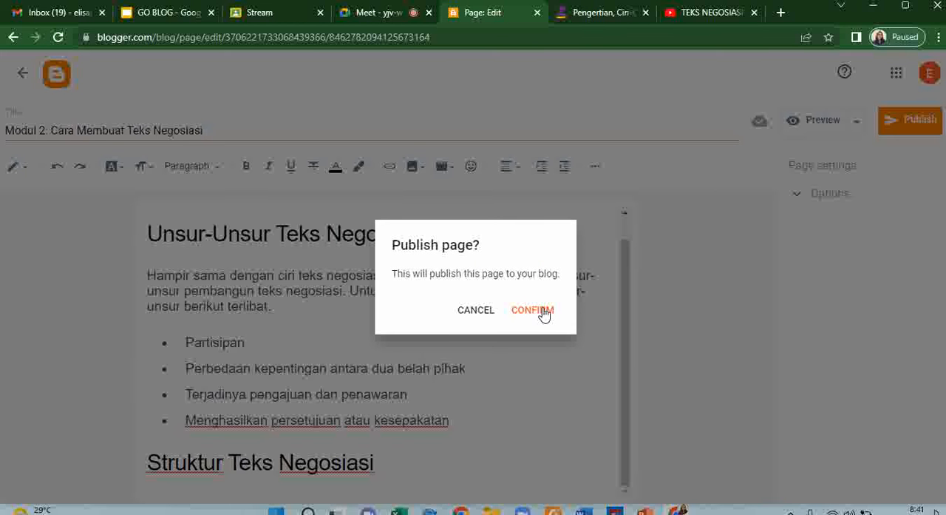
{"action": "left_click", "coordinate": [544, 312]}
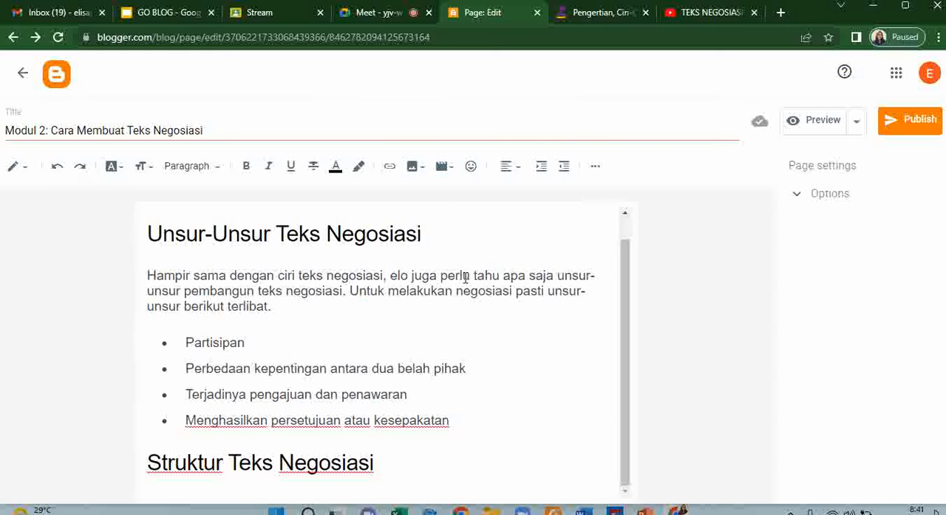
- Start adding a YouTube video to the page, then open "TEKS NEGOSIASI MATERI KELAS X" on YouTube and copy its link
{"action": "left_click", "coordinate": [441, 169]}
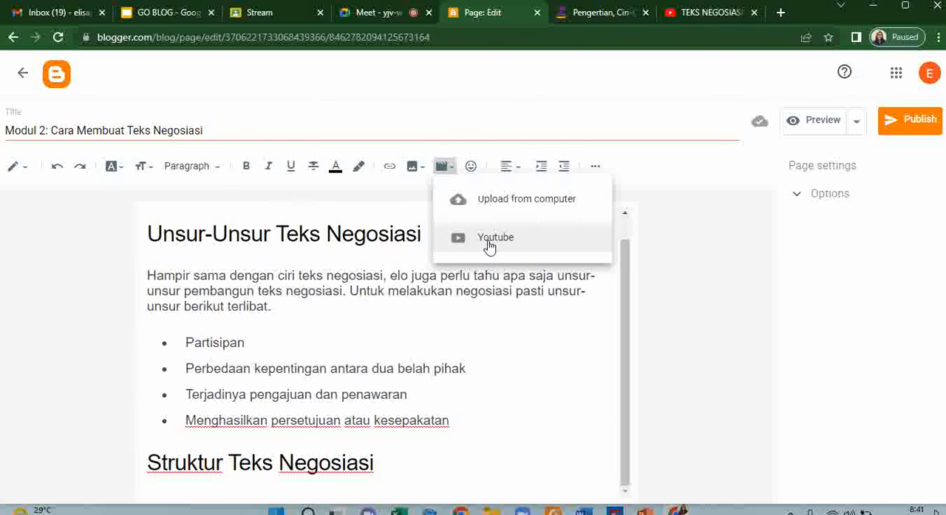
{"action": "left_click", "coordinate": [490, 247]}
{"action": "left_click", "coordinate": [707, 23]}
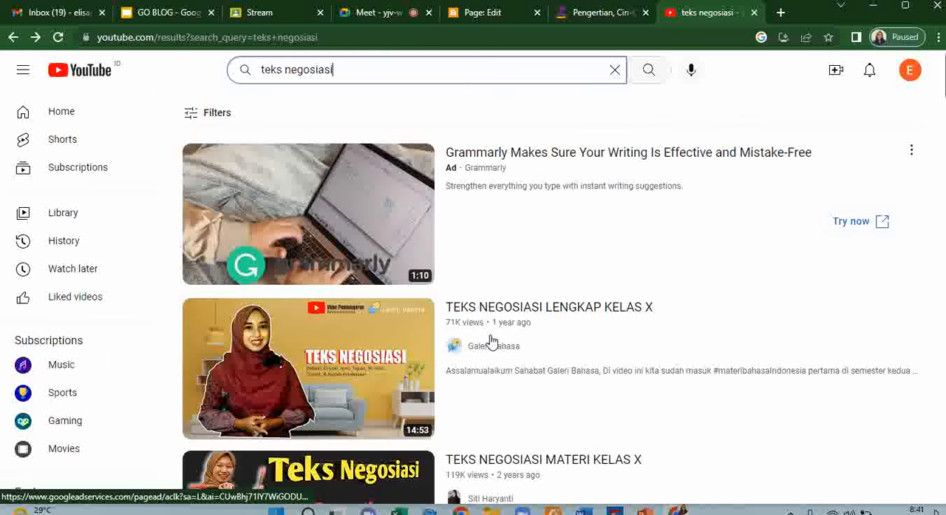
{"action": "scroll", "coordinate": [404, 342], "scroll_direction": "down", "scroll_amount": 3}
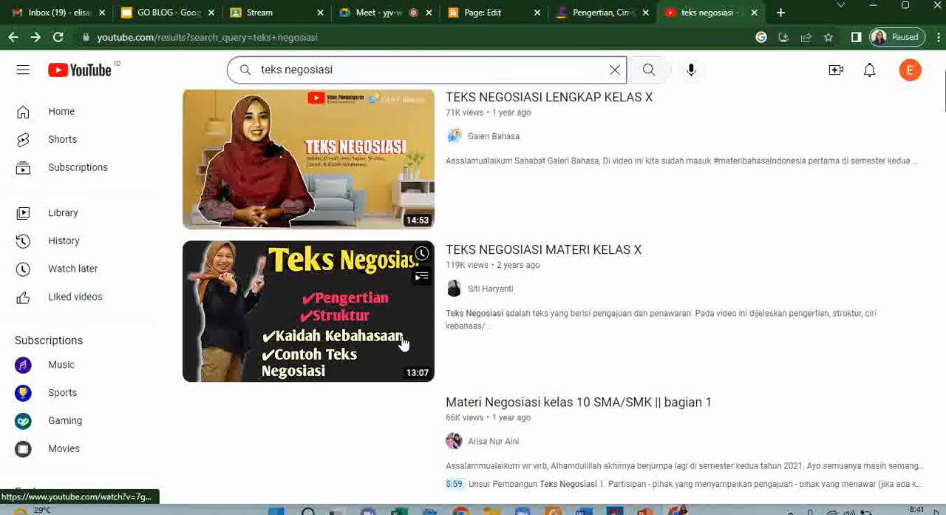
{"action": "scroll", "coordinate": [403, 343], "scroll_direction": "down", "scroll_amount": 2}
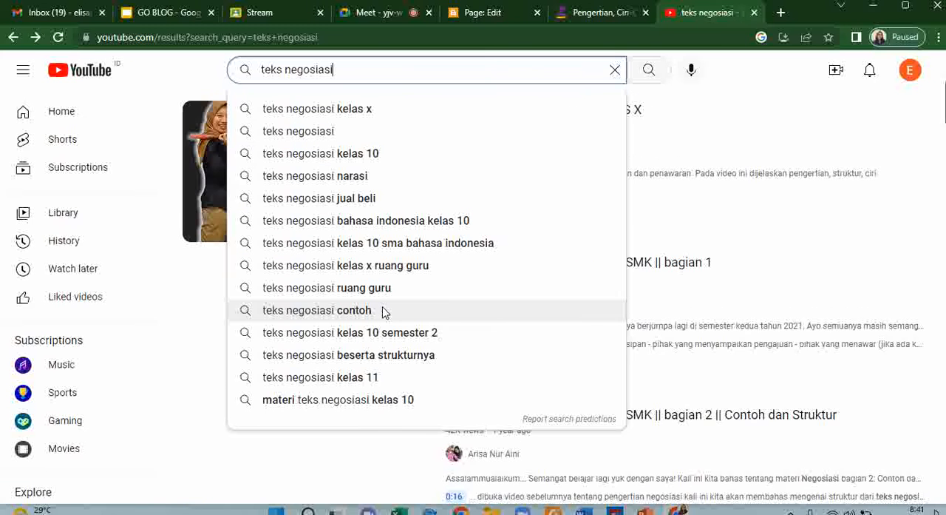
{"action": "scroll", "coordinate": [698, 271], "scroll_direction": "up", "scroll_amount": 2}
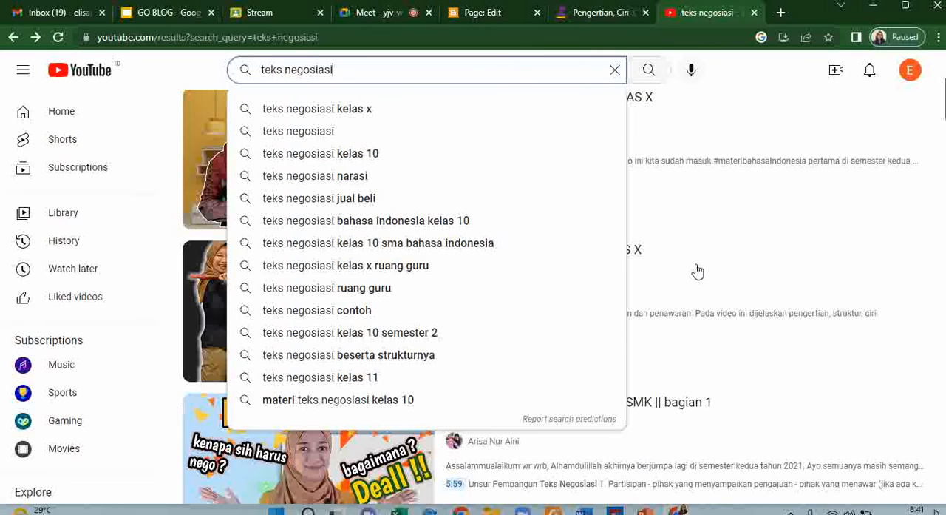
{"action": "left_click", "coordinate": [205, 342]}
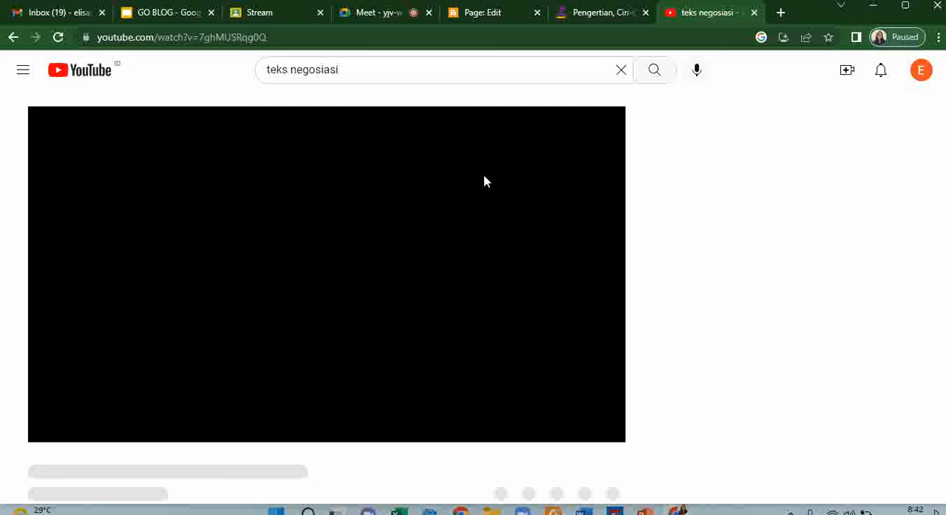
{"action": "left_click", "coordinate": [363, 35]}
{"action": "key", "text": "ctrl+c"}
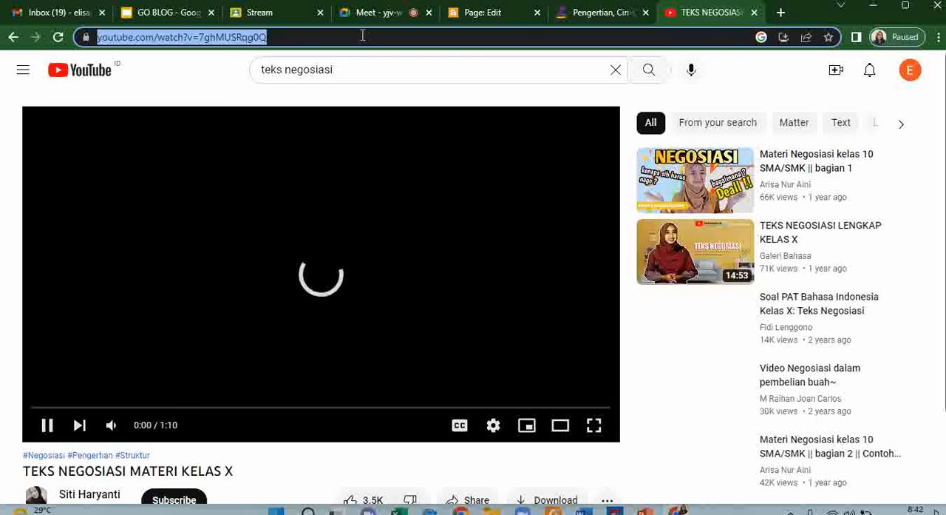
{"action": "left_click", "coordinate": [53, 424]}
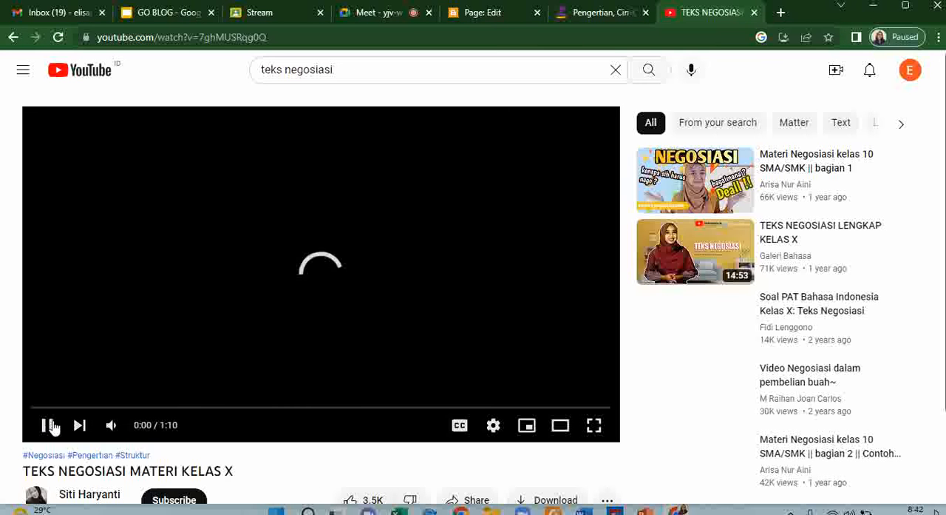
{"action": "left_click", "coordinate": [488, 16]}
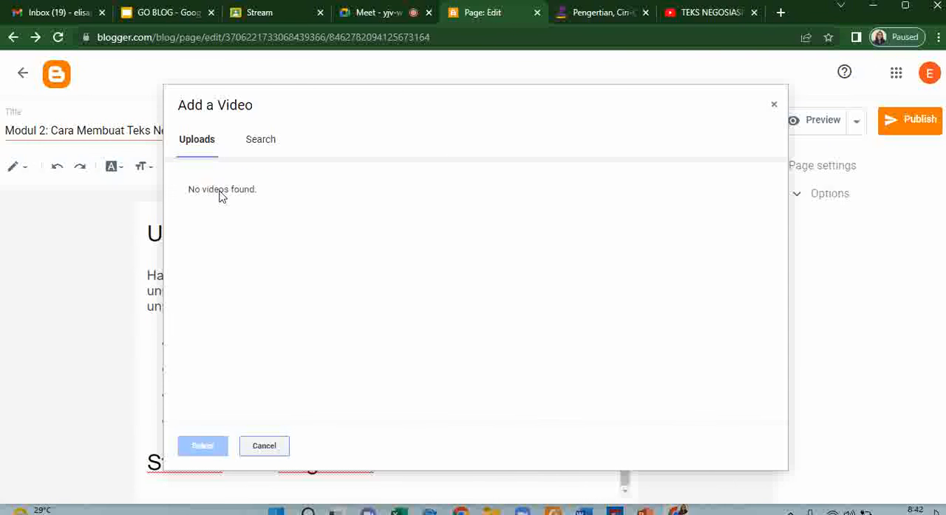
{"action": "left_click", "coordinate": [258, 143]}
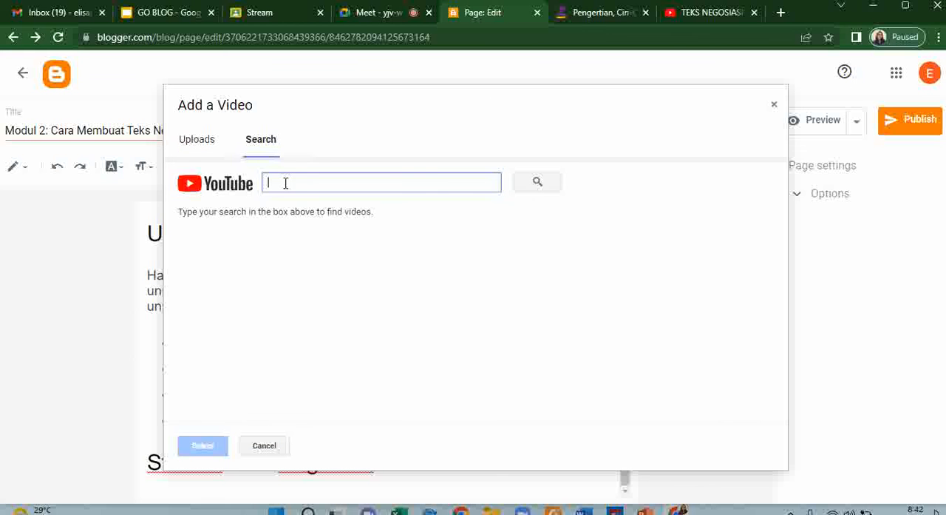
{"action": "key", "text": "ctrl+v"}
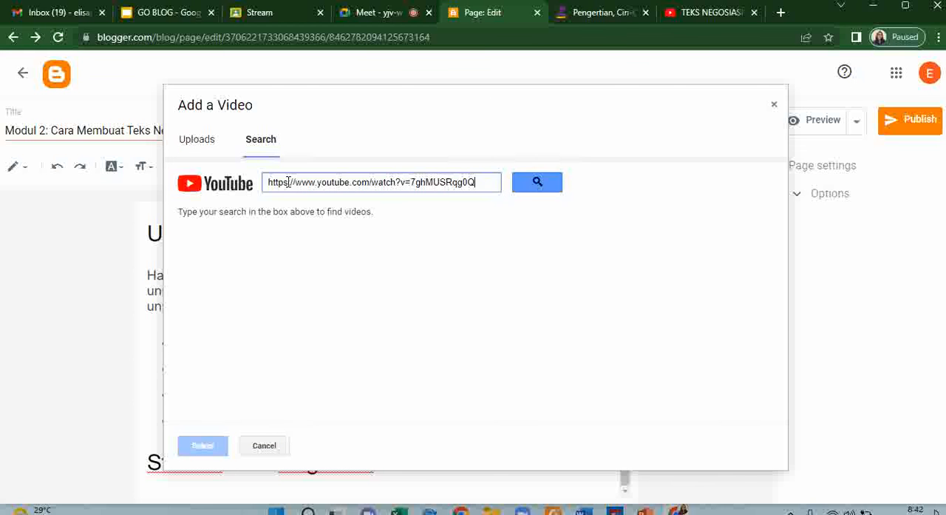
{"action": "left_click", "coordinate": [537, 183]}
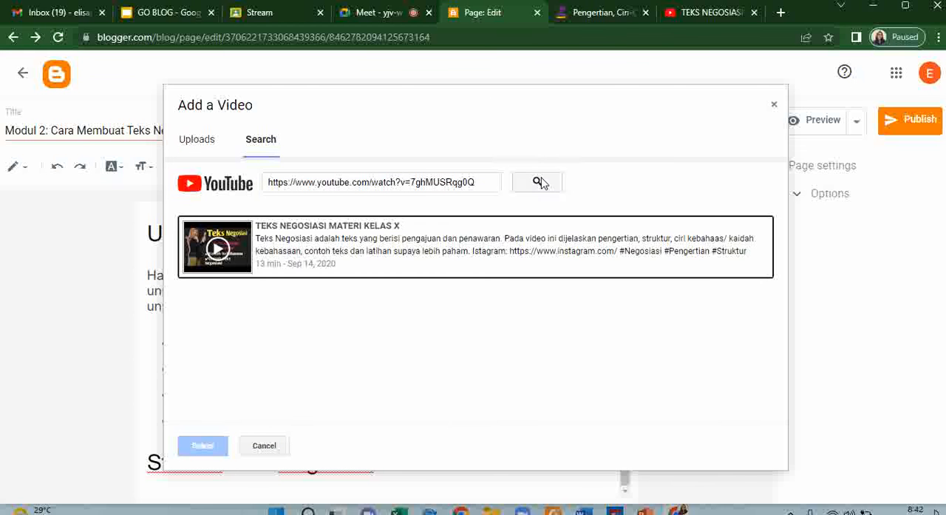
{"action": "left_click", "coordinate": [288, 255]}
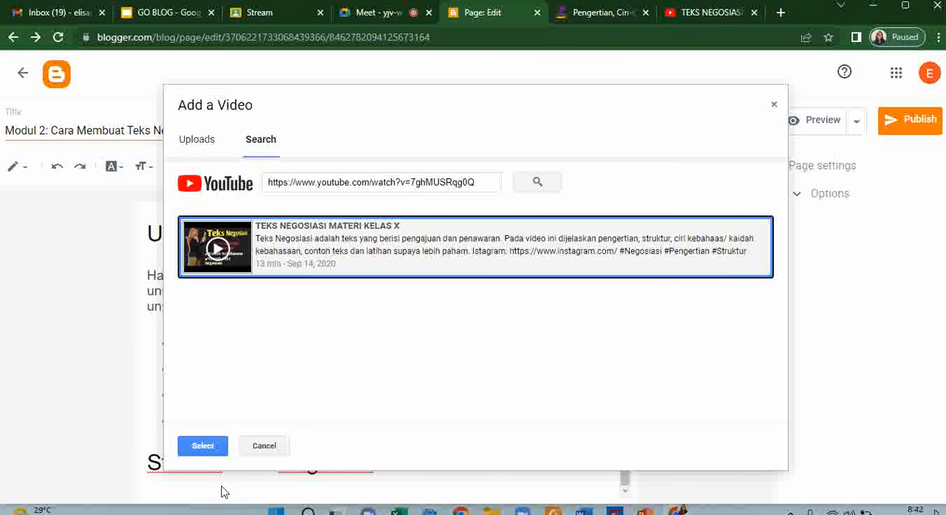
{"action": "left_click", "coordinate": [195, 448]}
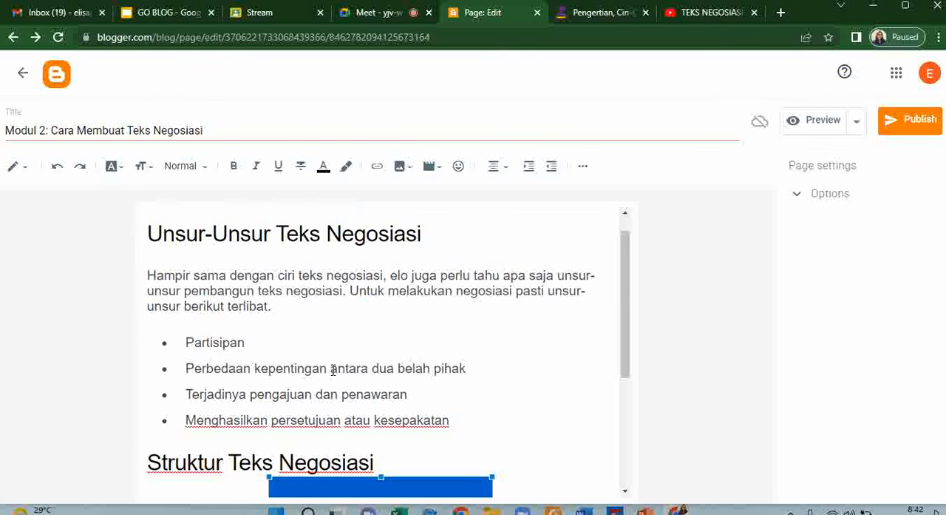
{"action": "scroll", "coordinate": [333, 370], "scroll_direction": "down", "scroll_amount": 3}
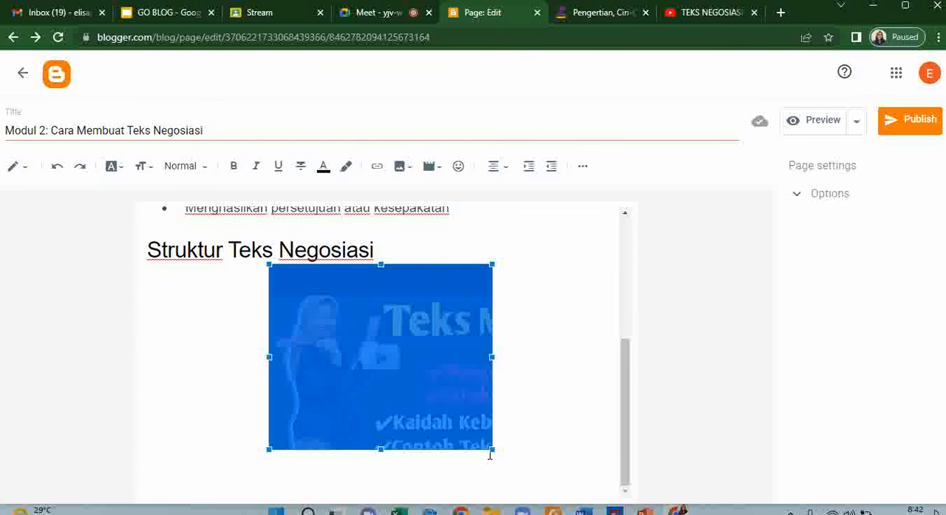
{"action": "left_click_drag", "start_coordinate": [493, 449], "coordinate": [571, 512]}
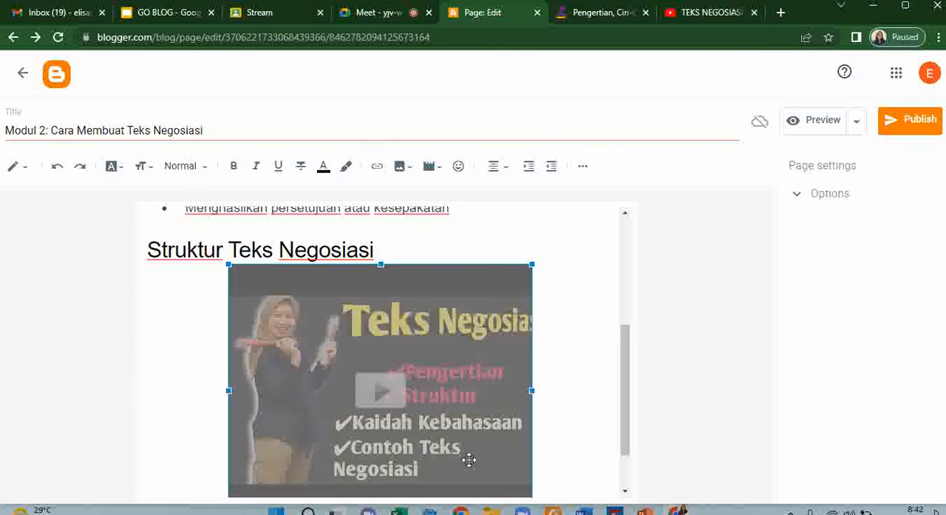
- Check the channel that published the "TEKS NEGOSIASI MATERI KELAS X" video on YouTube and pause its playback
{"action": "left_click", "coordinate": [710, 13]}
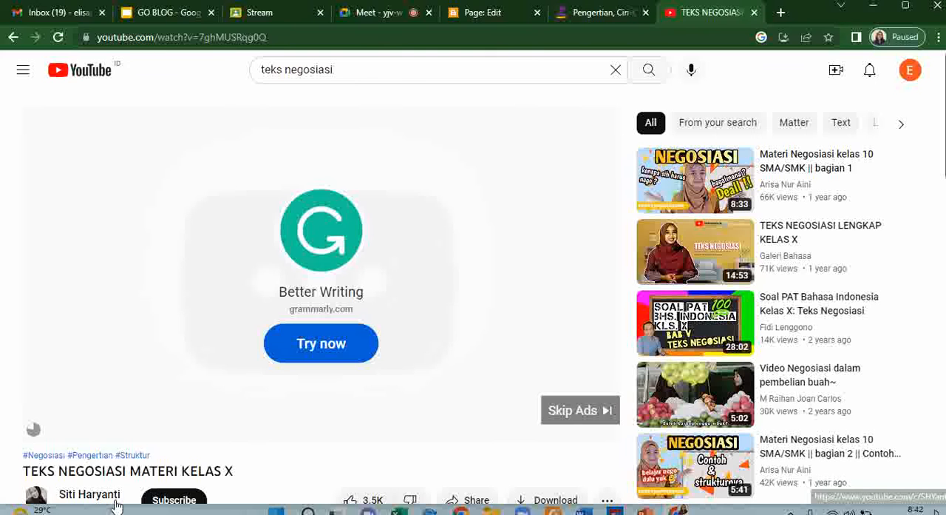
{"action": "scroll", "coordinate": [115, 502], "scroll_direction": "down", "scroll_amount": 1}
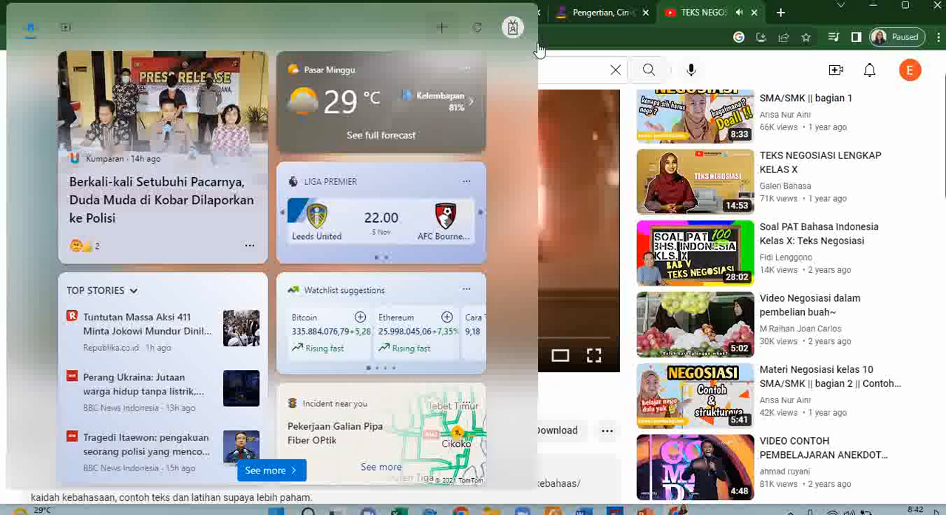
{"action": "left_click", "coordinate": [576, 63]}
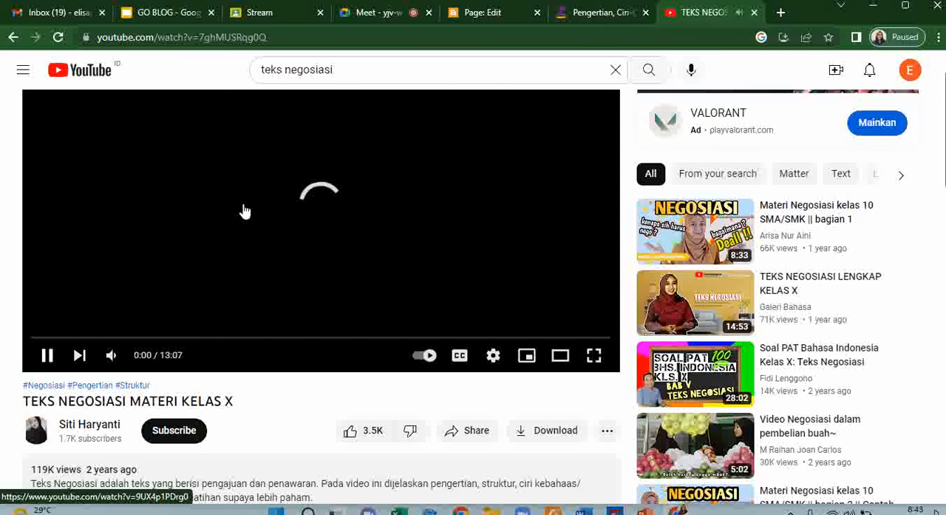
{"action": "left_click", "coordinate": [244, 211]}
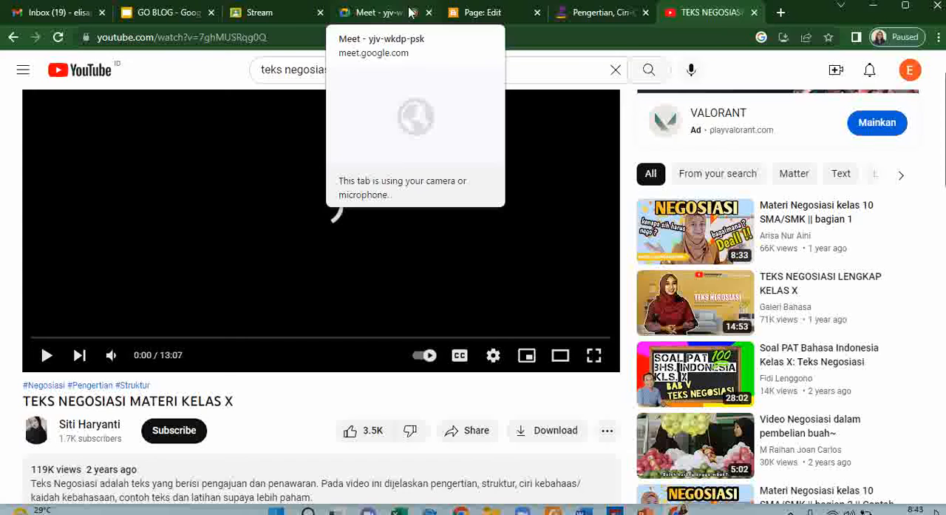
- Return to the Modul 2 page in Blogger and place the cursor on the blank line below the embedded video
{"action": "left_click", "coordinate": [482, 12]}
{"action": "scroll", "coordinate": [304, 369], "scroll_direction": "down", "scroll_amount": 2}
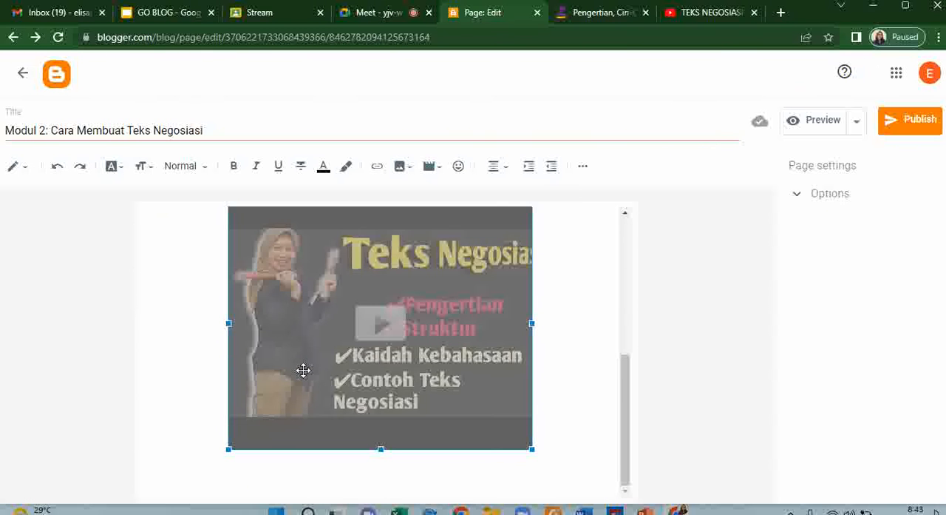
{"action": "left_click", "coordinate": [244, 476]}
{"action": "type", "text": "C"}
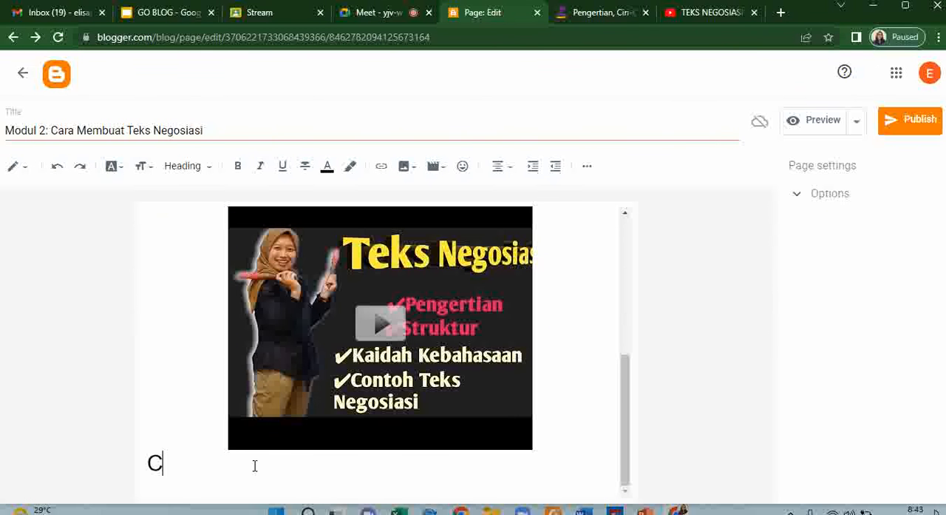
{"action": "type", "text": "redit t"}
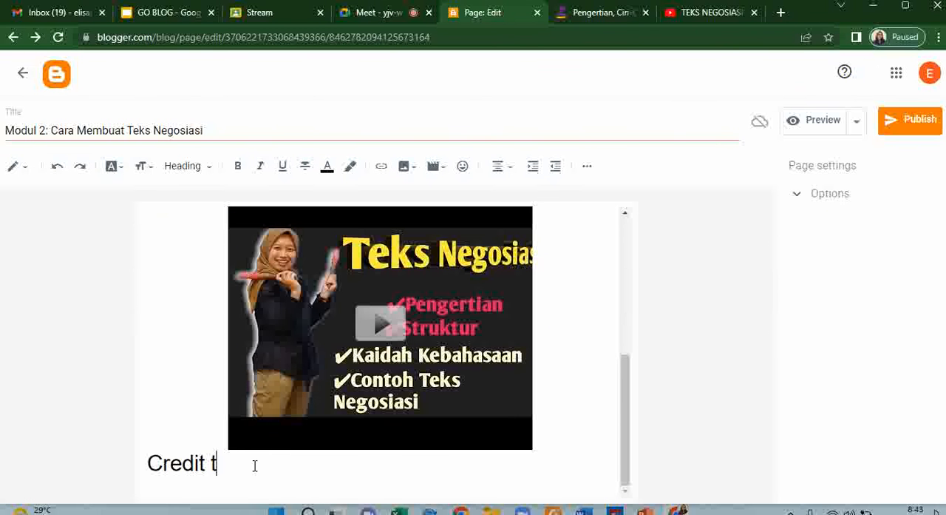
{"action": "key", "text": "BackSpace"}
{"action": "key", "text": "BackSpace"}
{"action": "key", "text": "BackSpace"}
{"action": "key", "text": "BackSpace"}
{"action": "key", "text": "BackSpace"}
{"action": "key", "text": "BackSpace"}
{"action": "key", "text": "BackSpace"}
{"action": "key", "text": "BackSpace"}
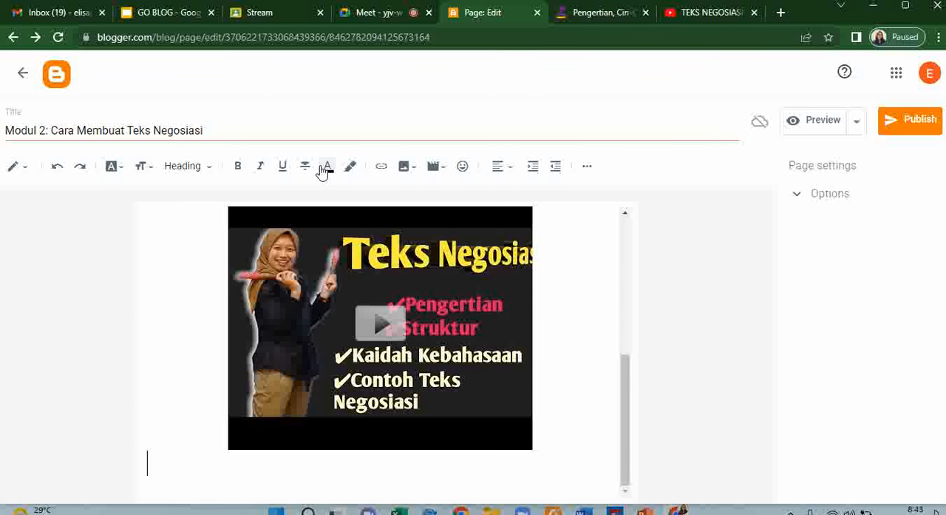
- Choose a smaller text size and write a credit line below the embedded video, beginning with "Cre"
{"action": "left_click", "coordinate": [146, 178]}
{"action": "type", "text": "cre"}
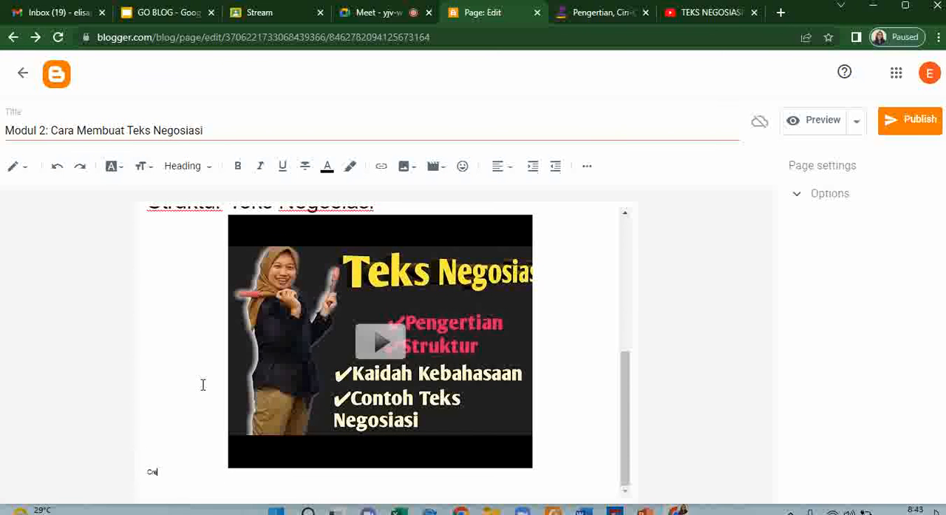
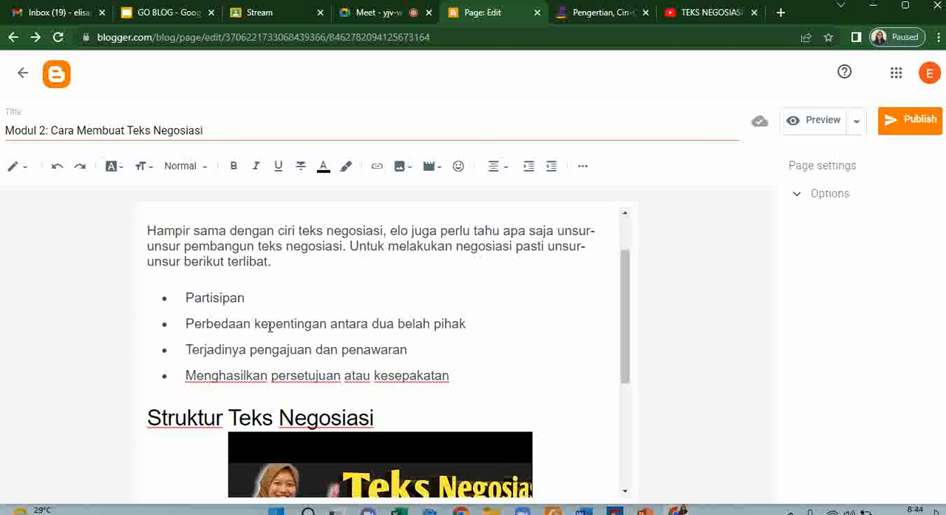
- Add the source citation "(zenius, 2022)" at the start of the paragraph under the "Unsur-Unsur Teks Negosiasi" heading
{"action": "scroll", "coordinate": [341, 372], "scroll_direction": "down", "scroll_amount": 2}
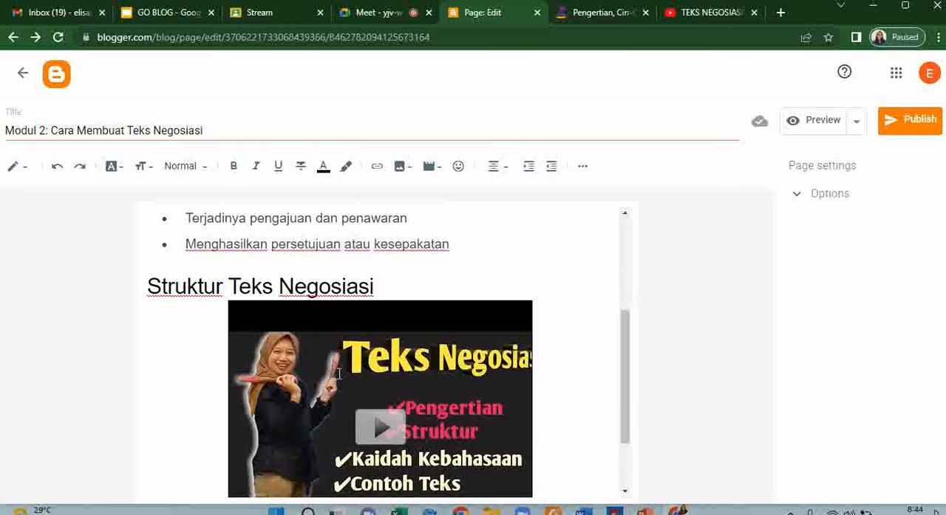
{"action": "scroll", "coordinate": [392, 359], "scroll_direction": "down", "scroll_amount": 1}
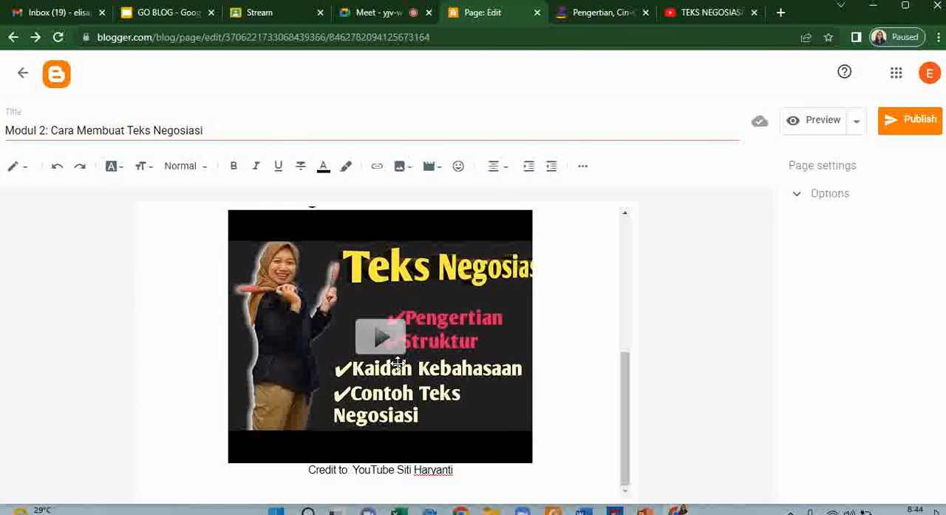
{"action": "scroll", "coordinate": [397, 362], "scroll_direction": "up", "scroll_amount": 1}
{"action": "scroll", "coordinate": [397, 362], "scroll_direction": "up", "scroll_amount": 3}
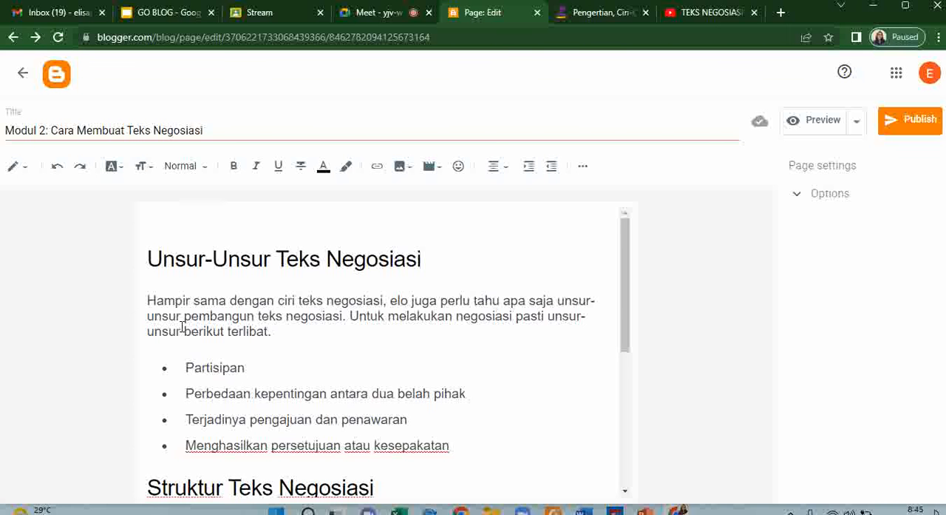
{"action": "left_click", "coordinate": [148, 300]}
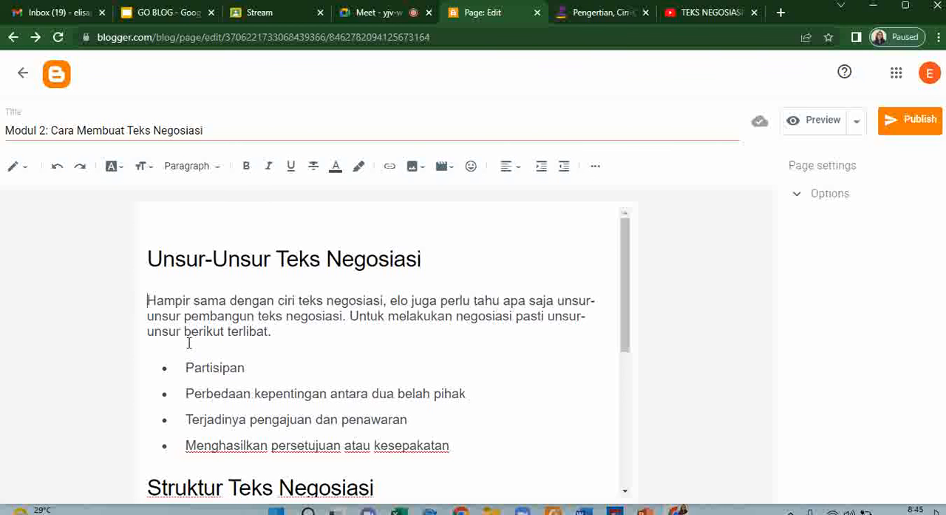
{"action": "type", "text": "(zenius"}
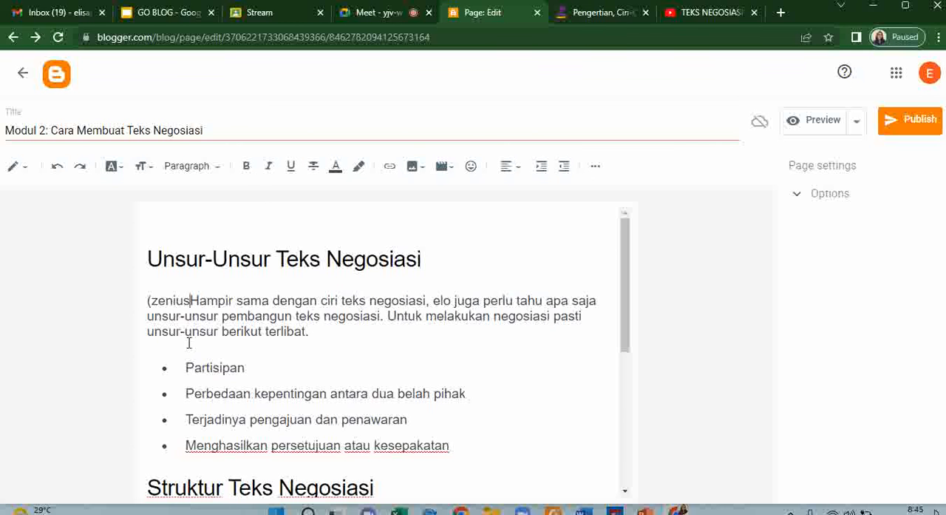
{"action": "type", "text": ", 20"}
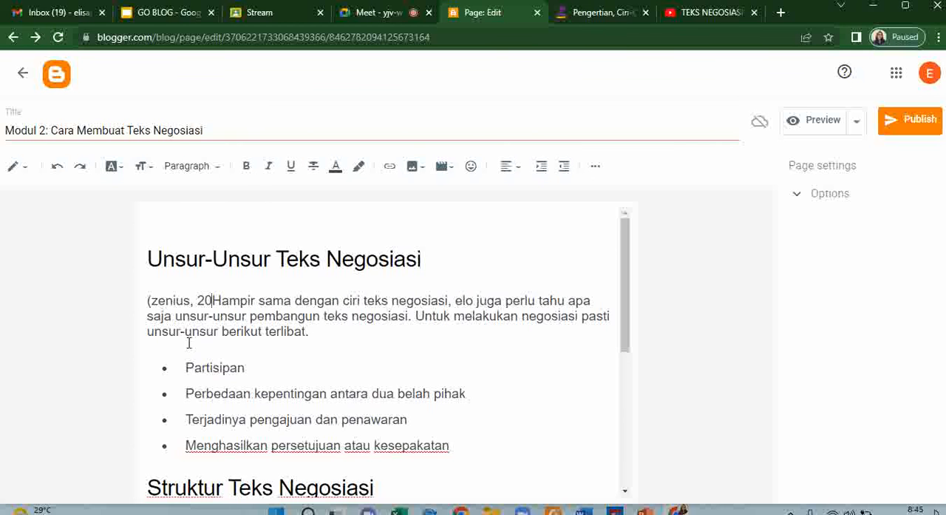
{"action": "type", "text": "22)"}
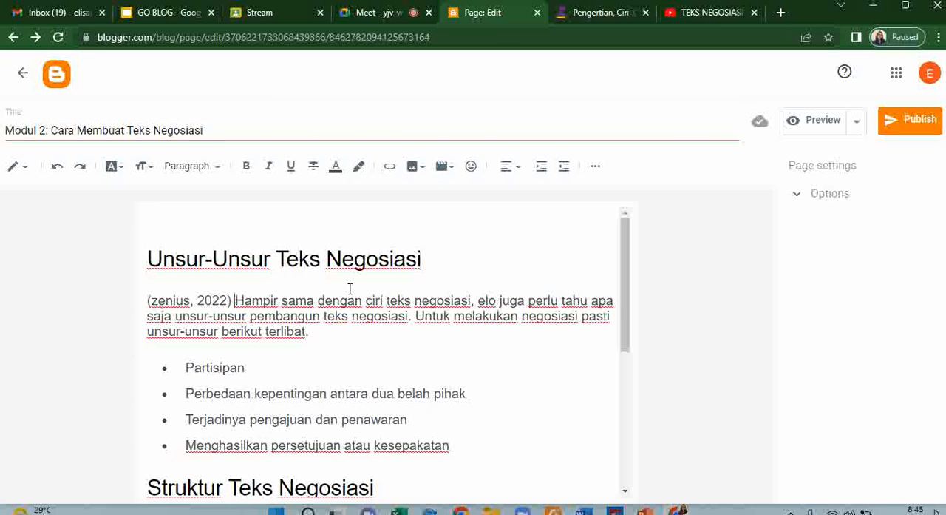
- Publish the page "Modul 2: Cara Membuat Teks Negosiasi" to the blog
{"action": "scroll", "coordinate": [350, 288], "scroll_direction": "down", "scroll_amount": 3}
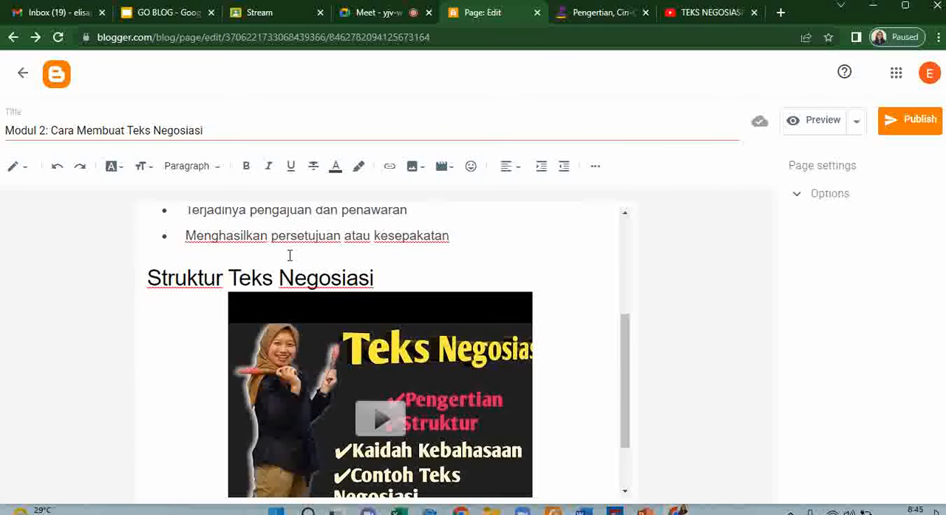
{"action": "scroll", "coordinate": [342, 296], "scroll_direction": "up", "scroll_amount": 3}
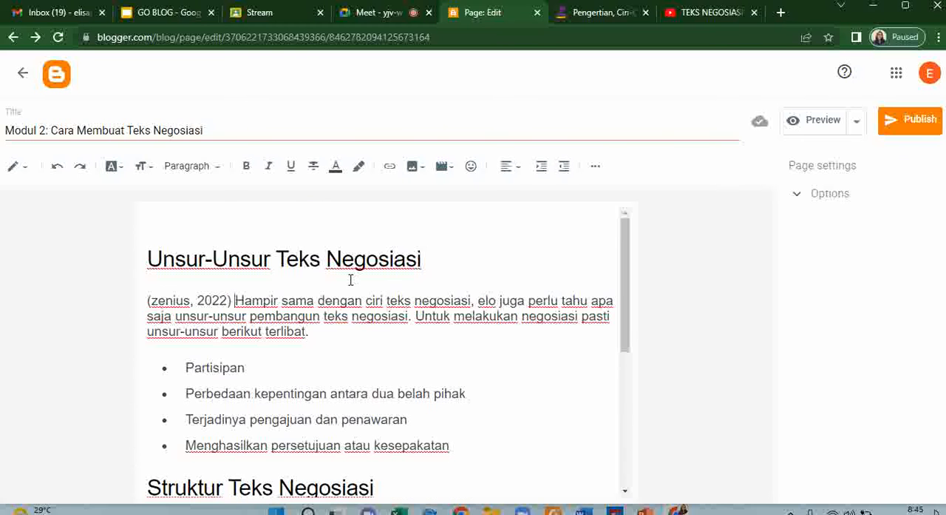
{"action": "left_click", "coordinate": [919, 121]}
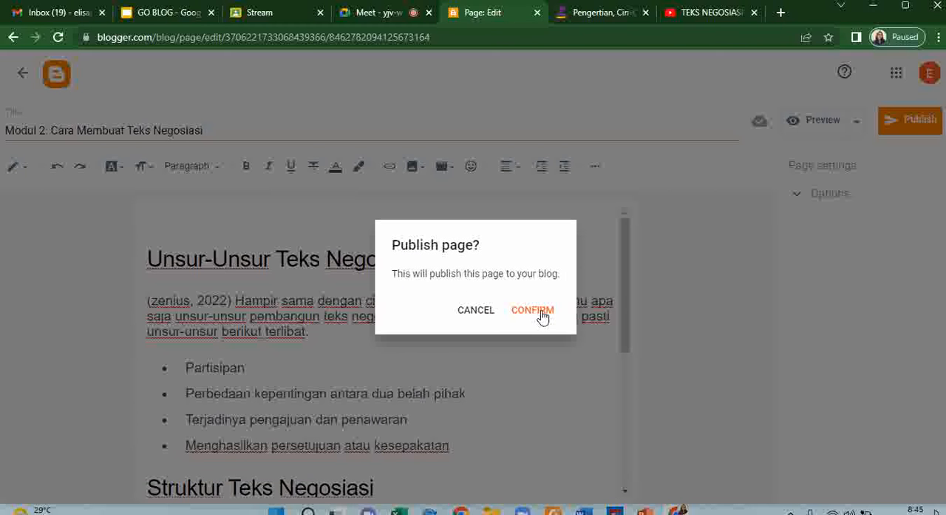
{"action": "left_click", "coordinate": [543, 315]}
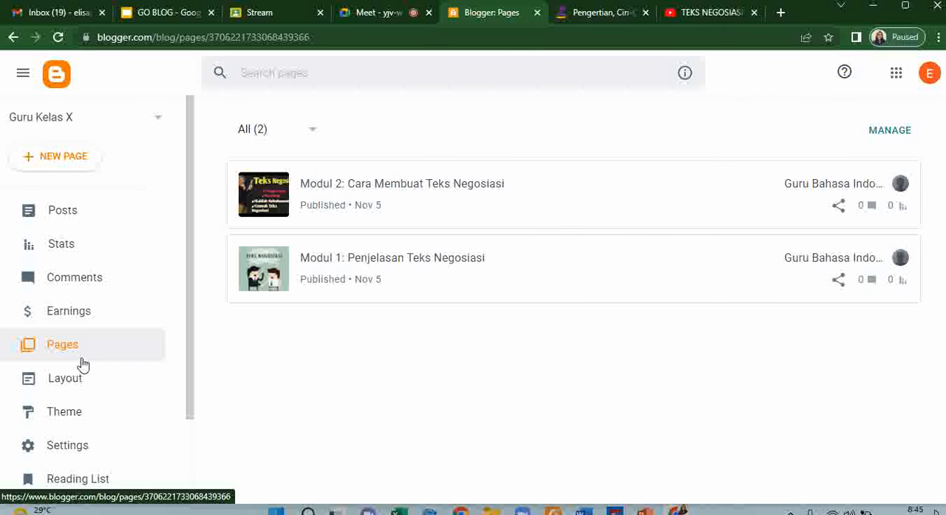
- Open the blog's theme gallery and look through the available designs, from Contempo to Watermark and back to Simple
{"action": "left_click", "coordinate": [67, 217]}
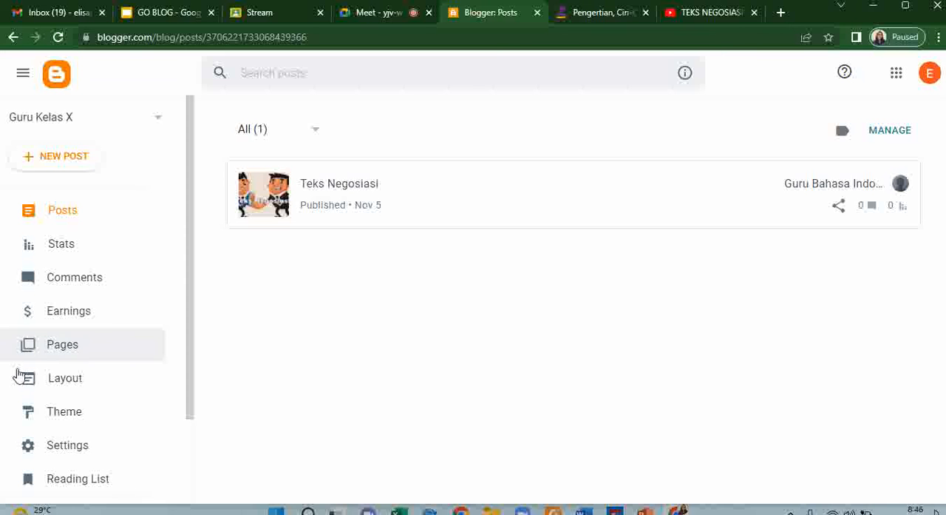
{"action": "left_click", "coordinate": [73, 420]}
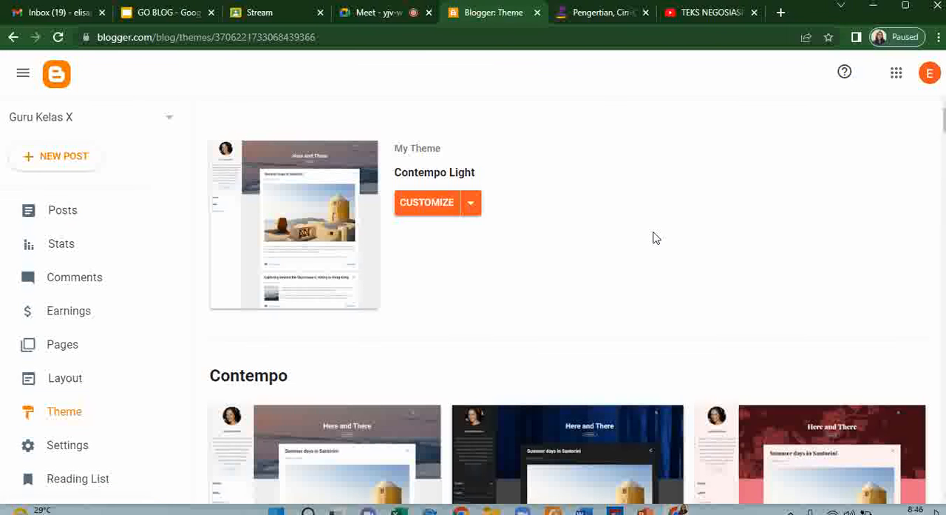
{"action": "scroll", "coordinate": [583, 257], "scroll_direction": "down", "scroll_amount": 5}
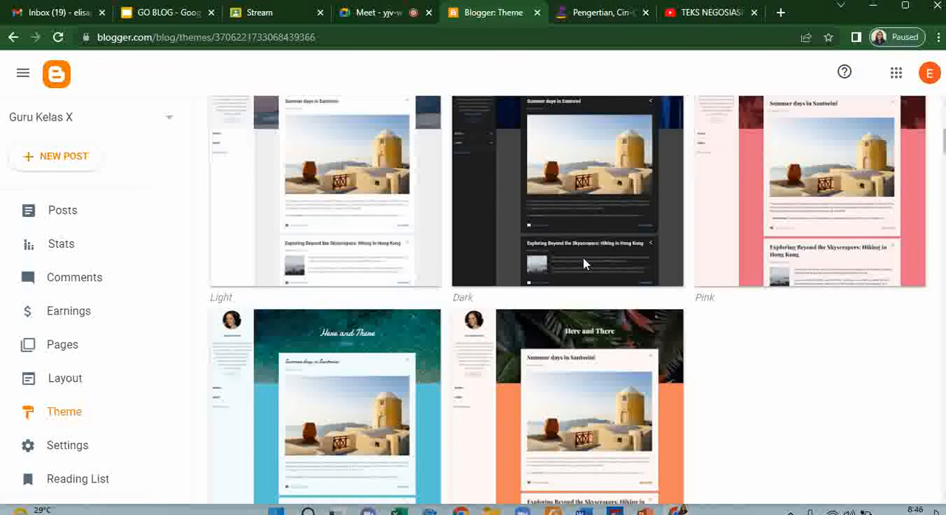
{"action": "scroll", "coordinate": [520, 237], "scroll_direction": "up", "scroll_amount": 5}
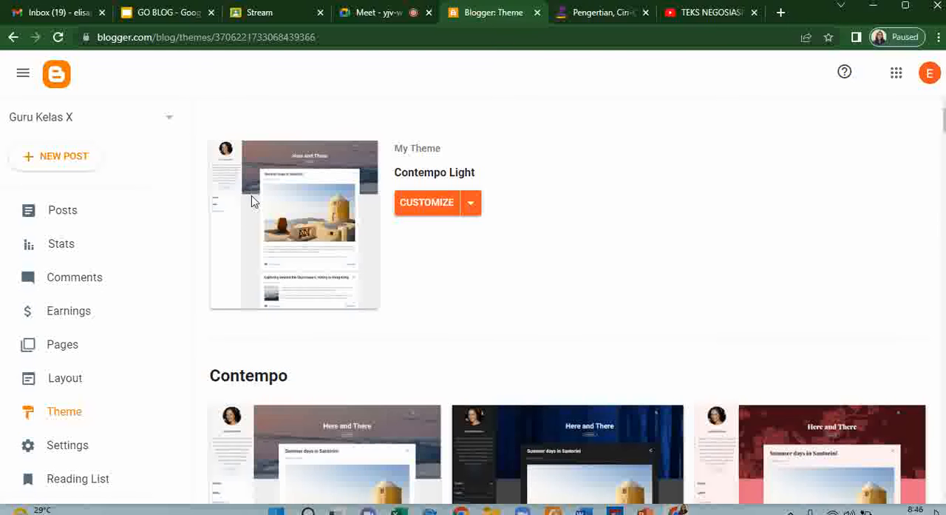
{"action": "scroll", "coordinate": [567, 232], "scroll_direction": "down", "scroll_amount": 5}
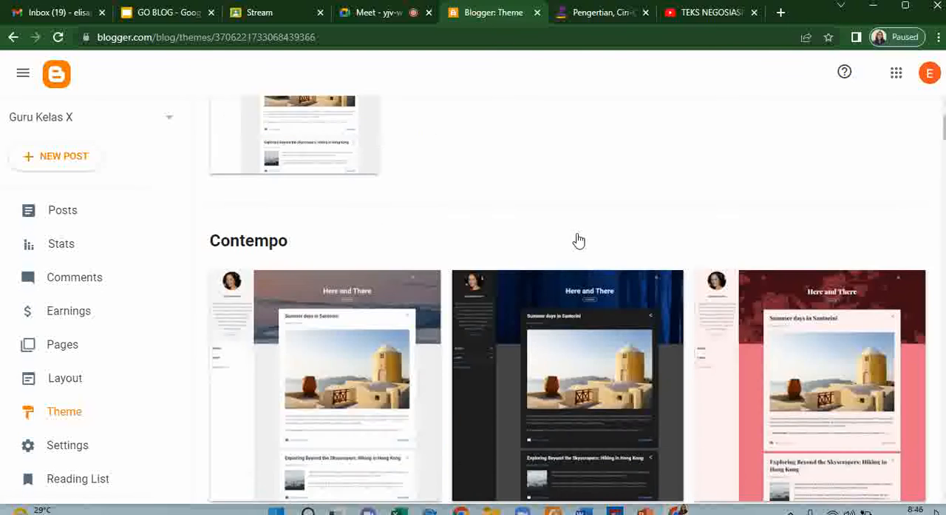
{"action": "scroll", "coordinate": [579, 240], "scroll_direction": "down", "scroll_amount": 6}
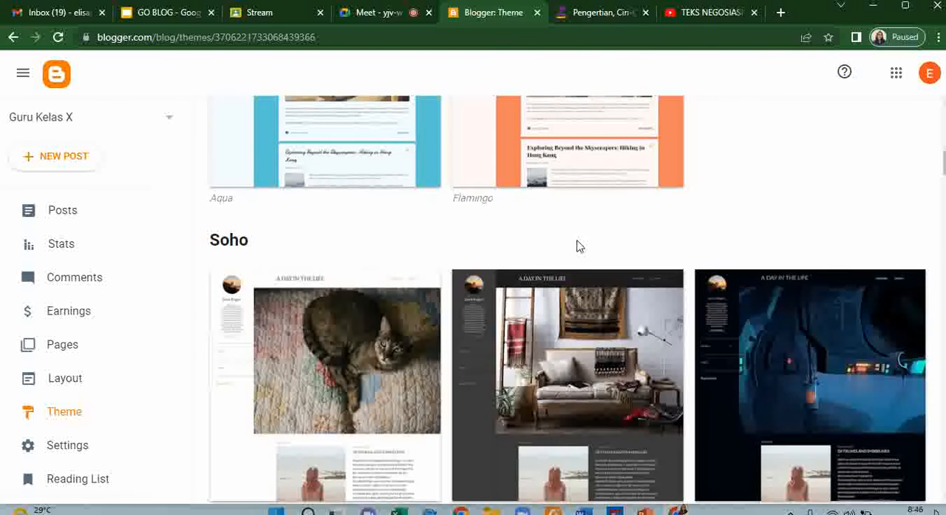
{"action": "scroll", "coordinate": [578, 247], "scroll_direction": "down", "scroll_amount": 8}
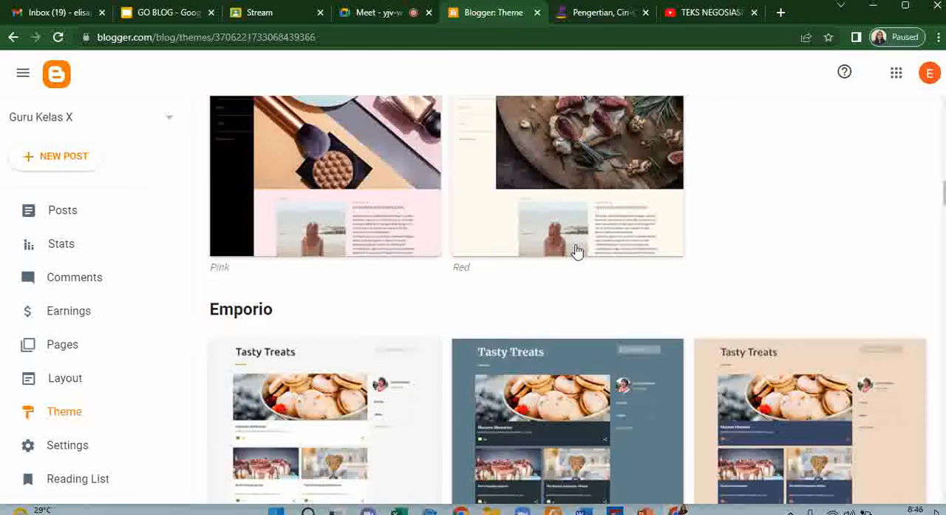
{"action": "scroll", "coordinate": [578, 251], "scroll_direction": "down", "scroll_amount": 8}
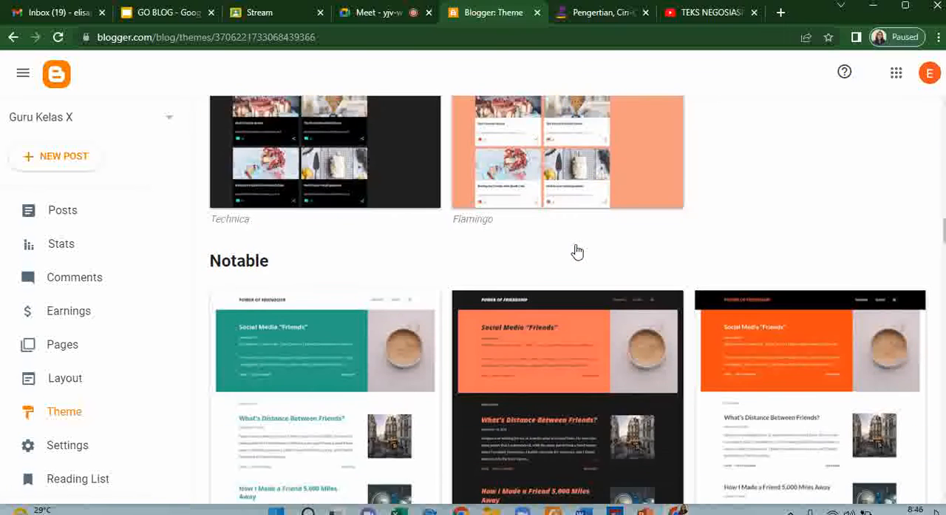
{"action": "scroll", "coordinate": [577, 251], "scroll_direction": "down", "scroll_amount": 1}
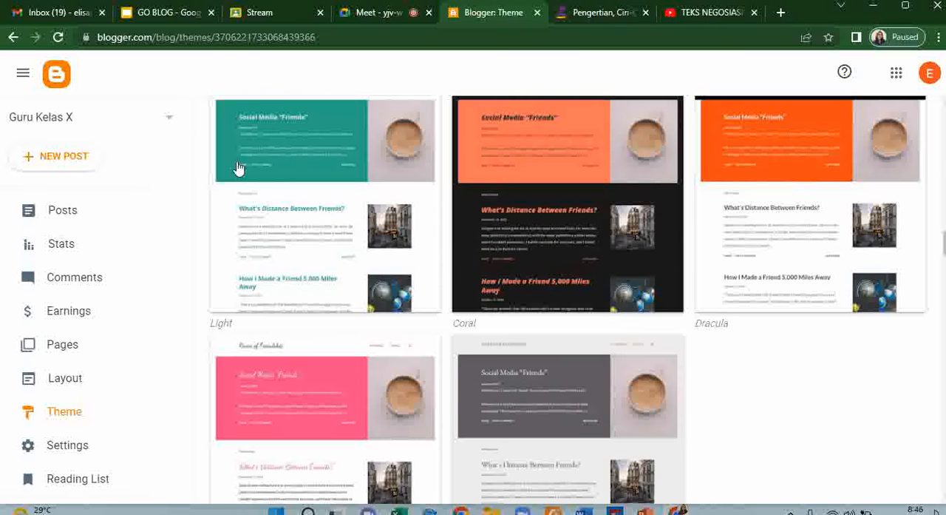
{"action": "scroll", "coordinate": [461, 214], "scroll_direction": "down", "scroll_amount": 8}
{"action": "scroll", "coordinate": [460, 214], "scroll_direction": "down", "scroll_amount": 10}
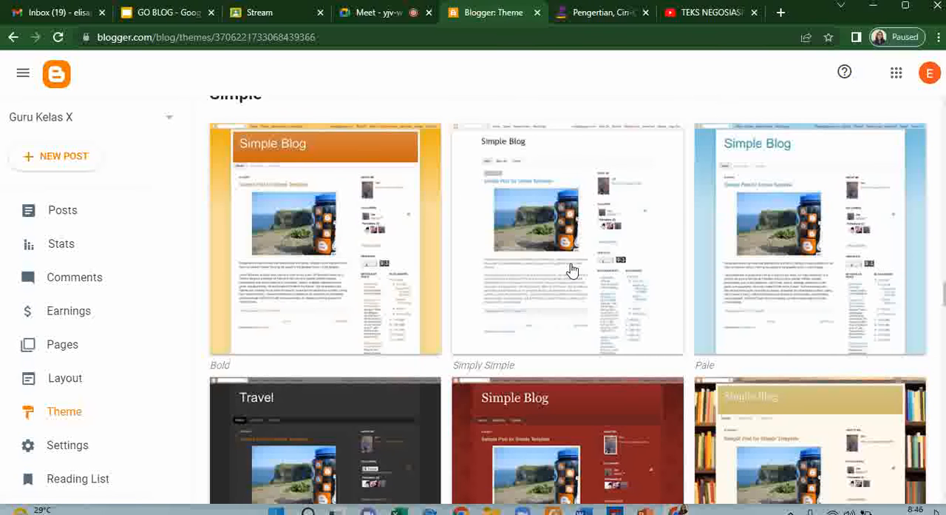
{"action": "scroll", "coordinate": [611, 289], "scroll_direction": "down", "scroll_amount": 5}
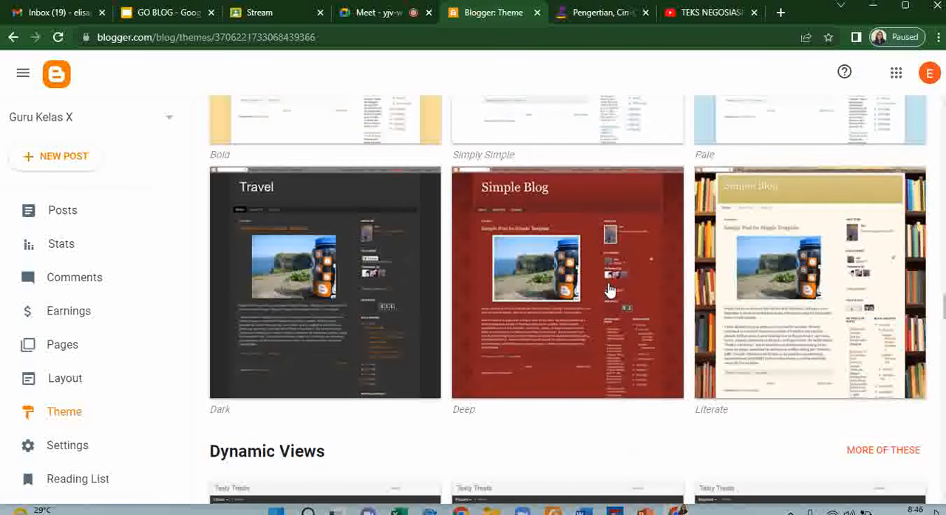
{"action": "scroll", "coordinate": [610, 290], "scroll_direction": "down", "scroll_amount": 10}
{"action": "scroll", "coordinate": [611, 290], "scroll_direction": "down", "scroll_amount": 8}
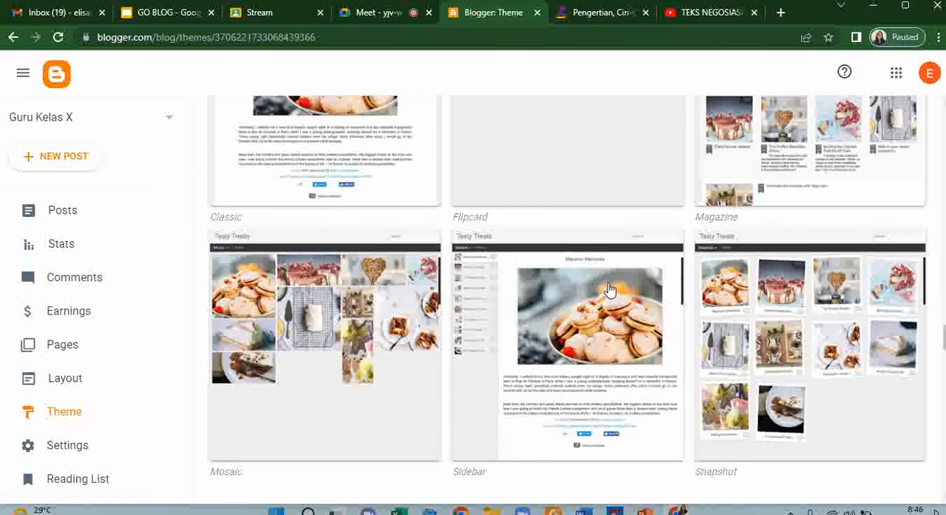
{"action": "scroll", "coordinate": [611, 289], "scroll_direction": "down", "scroll_amount": 15}
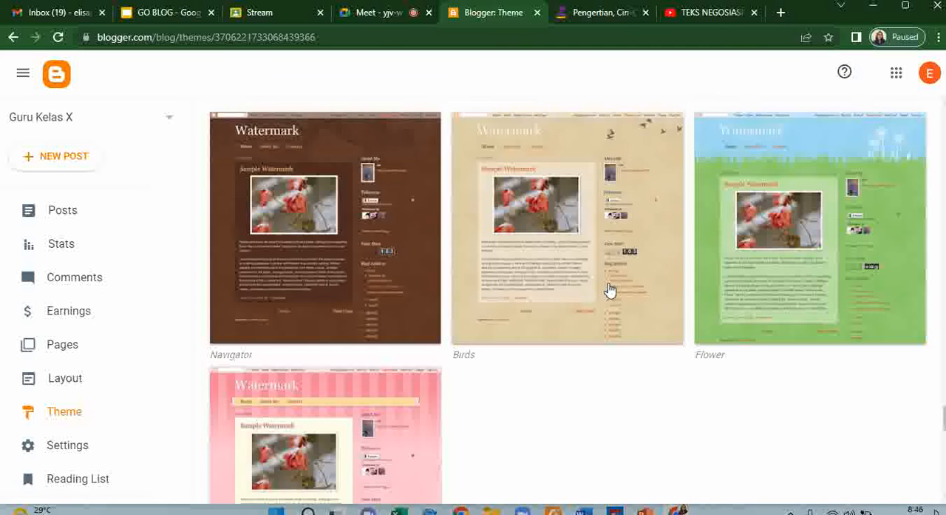
{"action": "scroll", "coordinate": [567, 299], "scroll_direction": "up", "scroll_amount": 20}
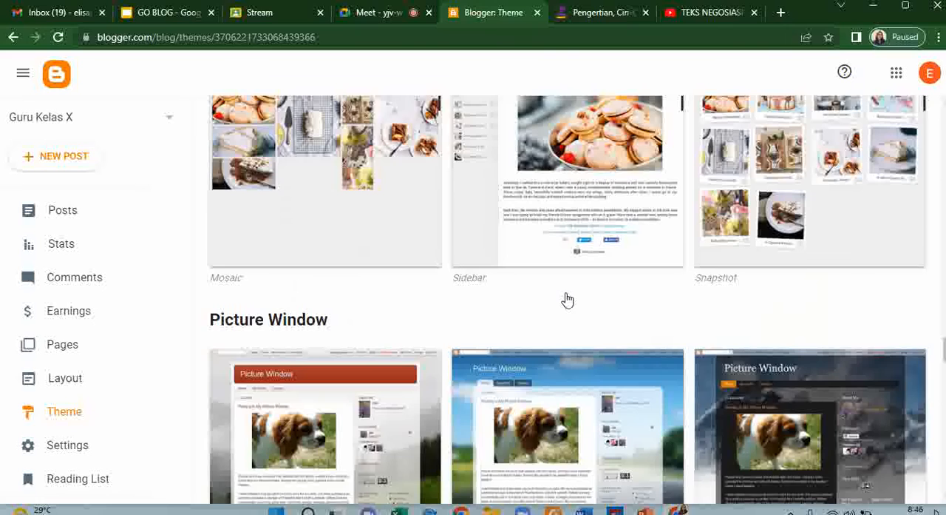
{"action": "scroll", "coordinate": [567, 300], "scroll_direction": "up", "scroll_amount": 20}
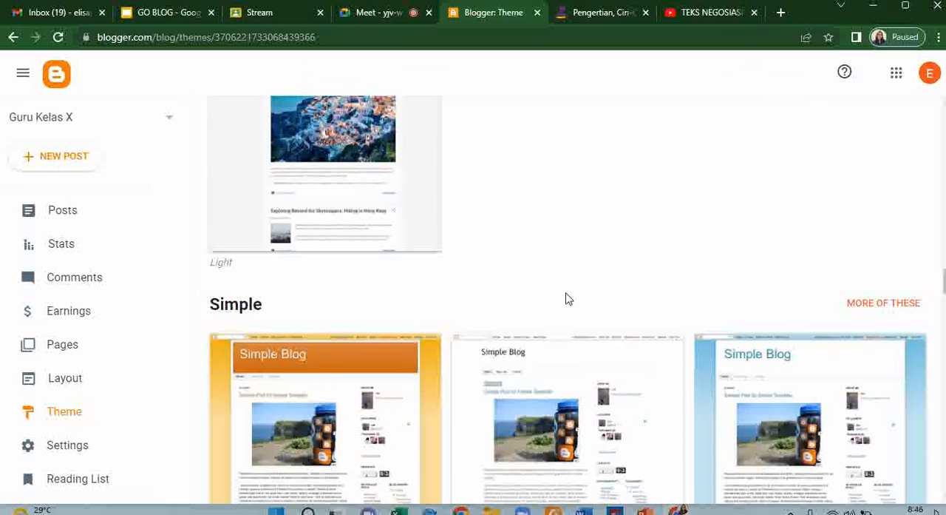
{"action": "scroll", "coordinate": [566, 298], "scroll_direction": "up", "scroll_amount": 3}
{"action": "scroll", "coordinate": [672, 318], "scroll_direction": "down", "scroll_amount": 7}
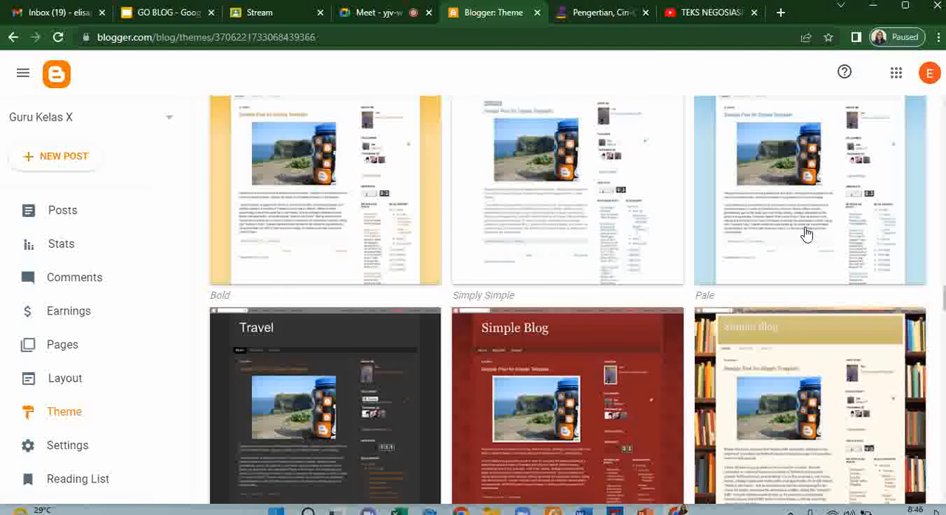
- Choose the Pale variant of the Simple theme and apply it to the blog, accepting the note about hidden gadgets
{"action": "left_click", "coordinate": [807, 233]}
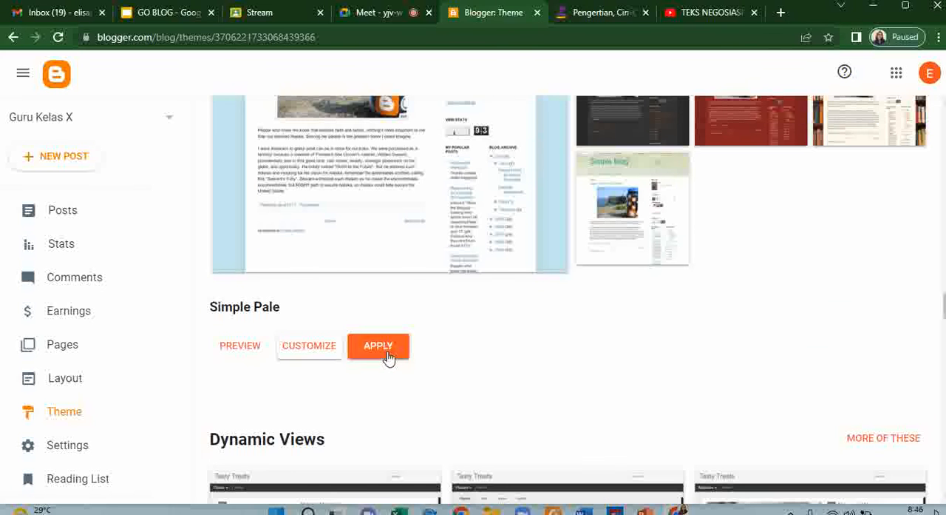
{"action": "left_click", "coordinate": [388, 357]}
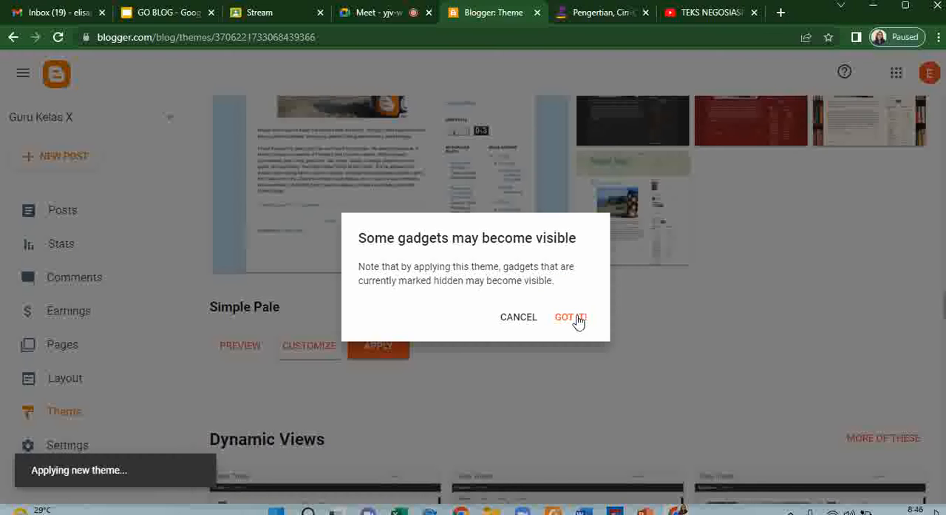
{"action": "left_click", "coordinate": [570, 318]}
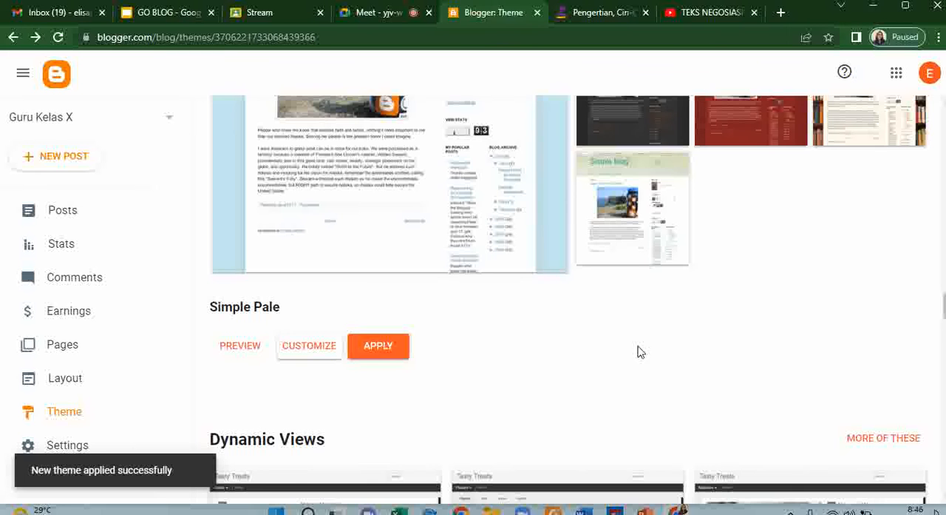
- Go to the blog's list of posts and view the published "Teks Negosiasi" post on the live blog
{"action": "scroll", "coordinate": [641, 352], "scroll_direction": "up", "scroll_amount": 15}
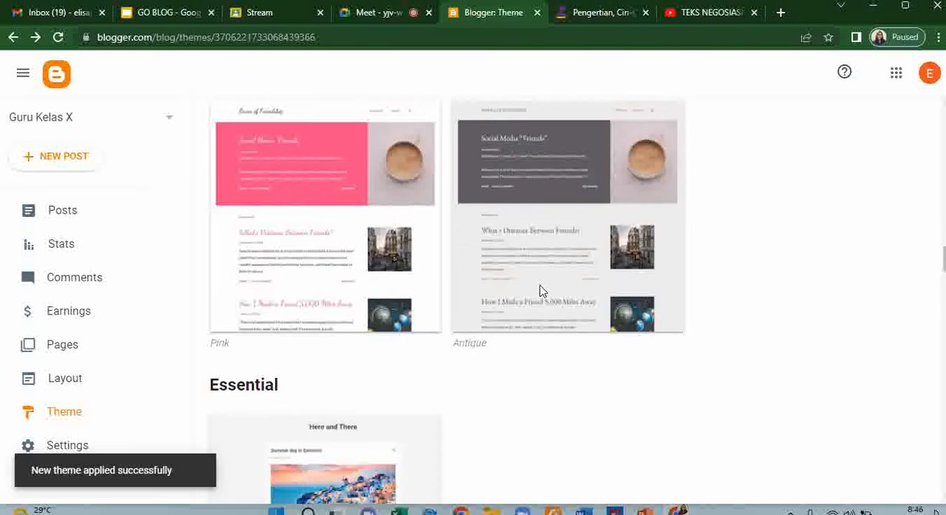
{"action": "scroll", "coordinate": [541, 290], "scroll_direction": "up", "scroll_amount": 10}
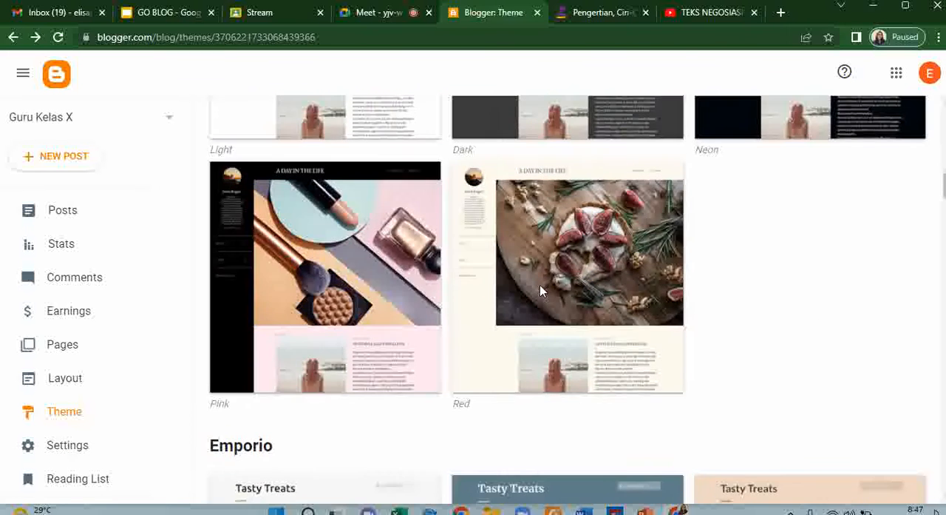
{"action": "scroll", "coordinate": [540, 291], "scroll_direction": "up", "scroll_amount": 10}
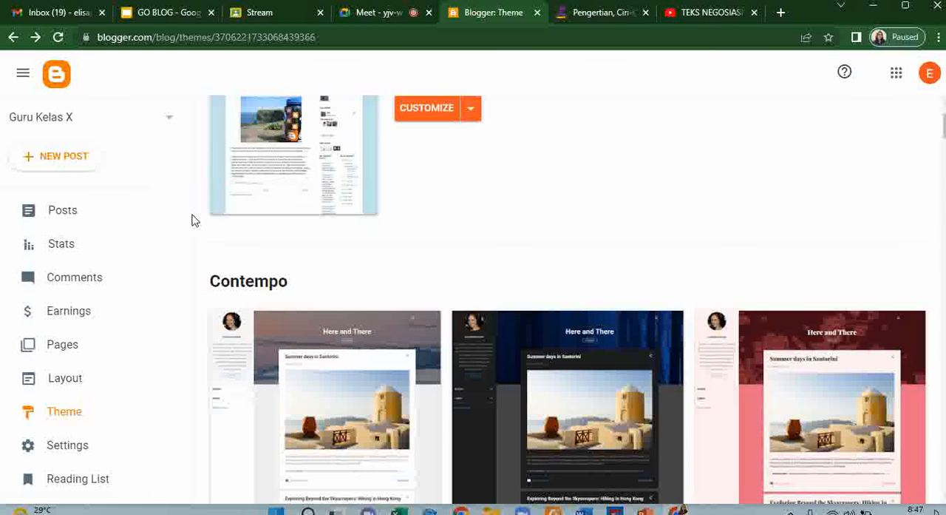
{"action": "left_click", "coordinate": [68, 209]}
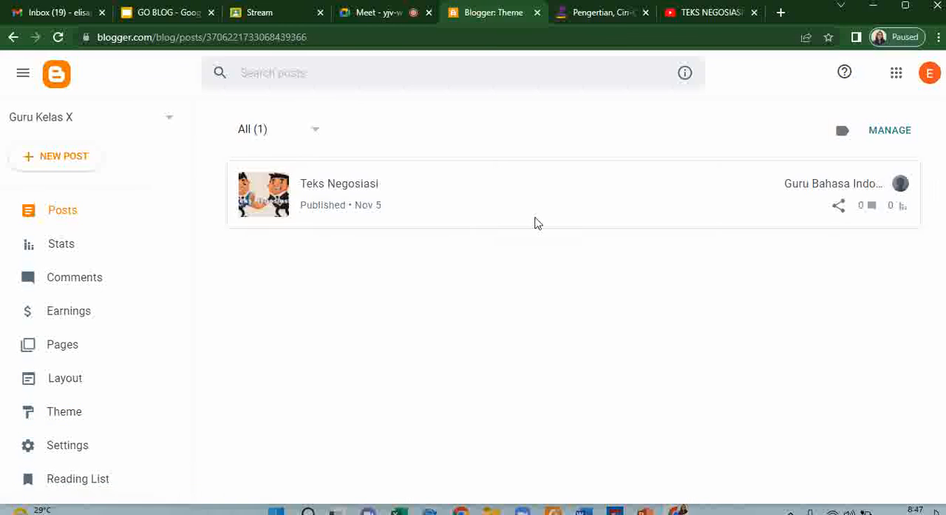
{"action": "mouse_move", "coordinate": [644, 214]}
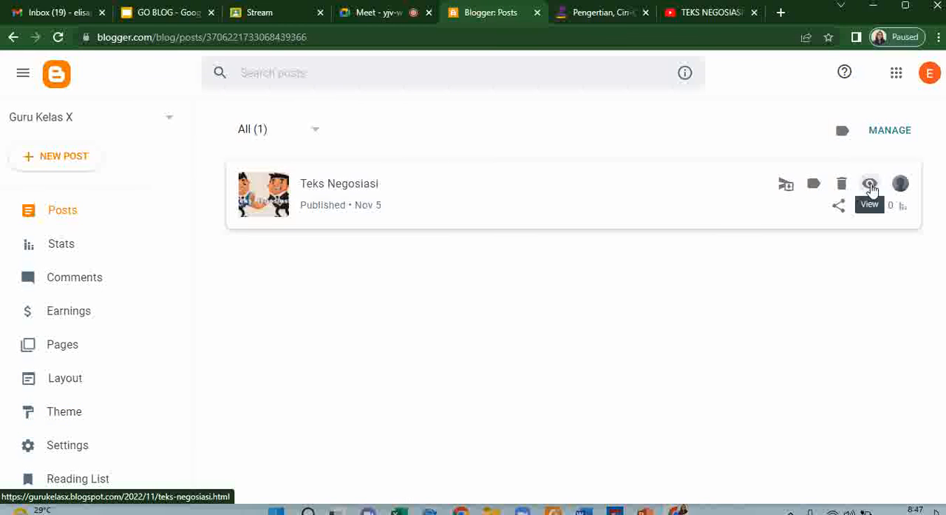
{"action": "left_click", "coordinate": [871, 187]}
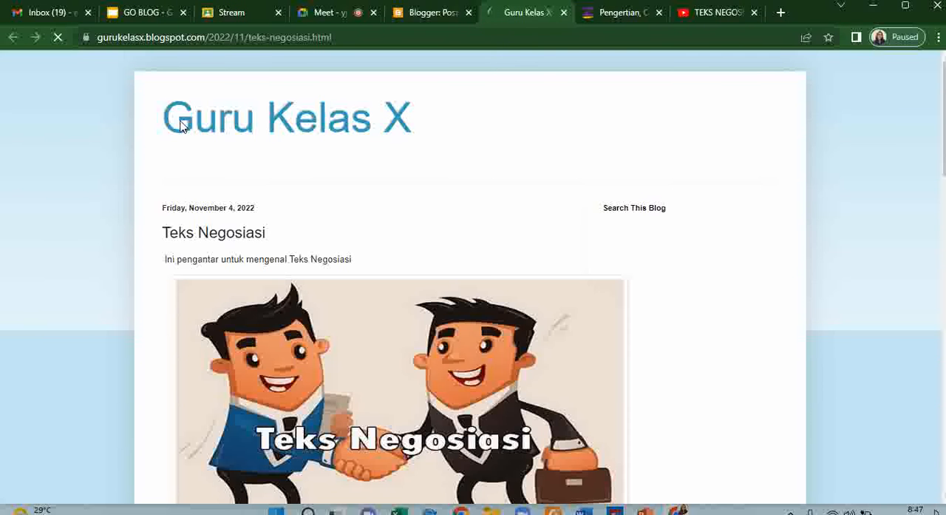
- Look through the published "Teks Negosiasi" post in the new theme, including its image, embedded video, comment area and sidebar
{"action": "scroll", "coordinate": [879, 306], "scroll_direction": "down", "scroll_amount": 8}
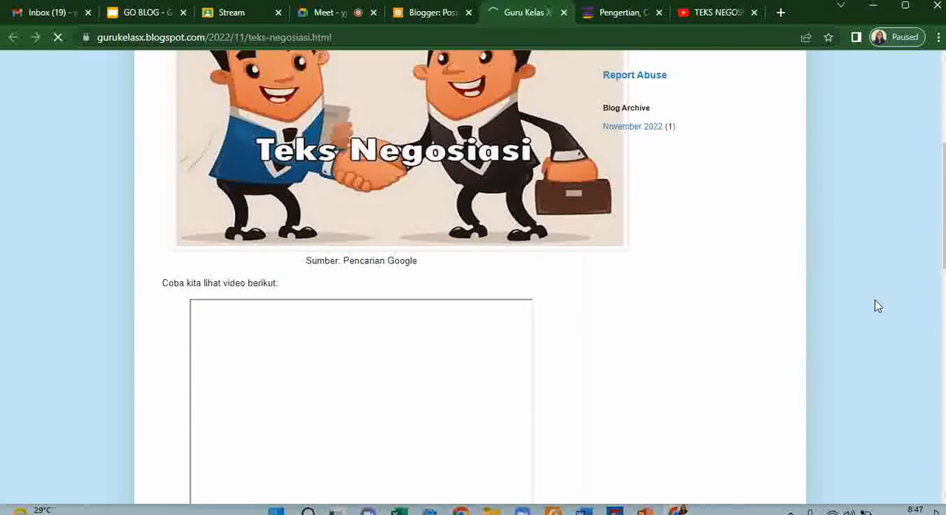
{"action": "scroll", "coordinate": [865, 300], "scroll_direction": "down", "scroll_amount": 3}
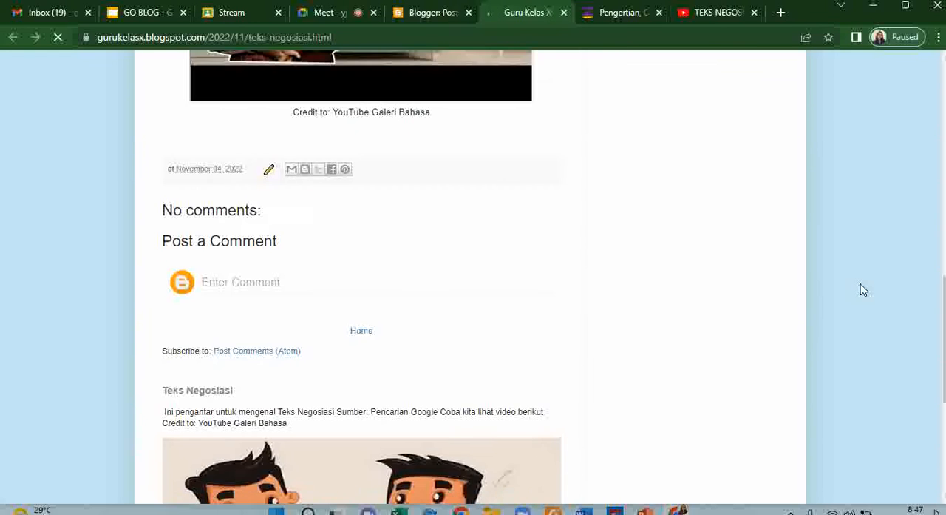
{"action": "scroll", "coordinate": [864, 289], "scroll_direction": "down", "scroll_amount": 3}
{"action": "scroll", "coordinate": [864, 290], "scroll_direction": "down", "scroll_amount": 2}
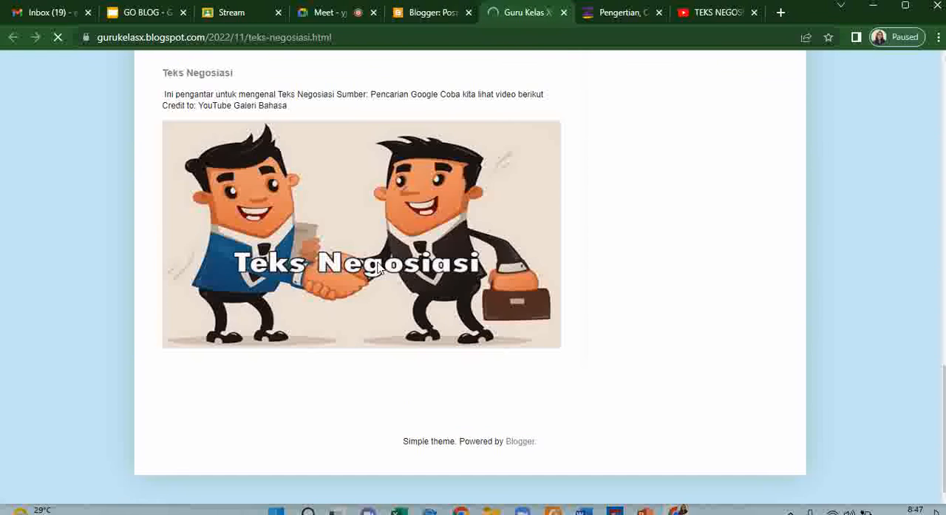
{"action": "scroll", "coordinate": [379, 269], "scroll_direction": "up", "scroll_amount": 6}
{"action": "scroll", "coordinate": [379, 269], "scroll_direction": "up", "scroll_amount": 4}
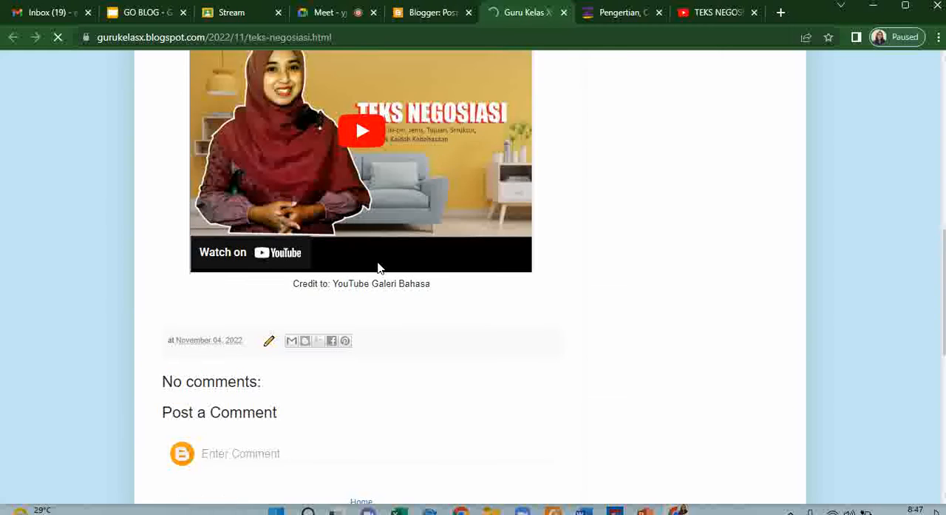
{"action": "scroll", "coordinate": [378, 268], "scroll_direction": "up", "scroll_amount": 3}
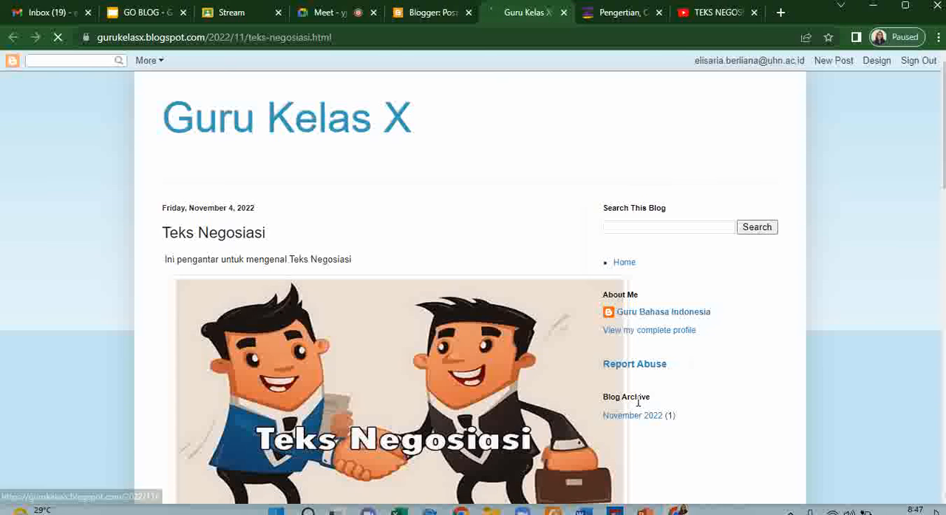
{"action": "scroll", "coordinate": [638, 401], "scroll_direction": "down", "scroll_amount": 1}
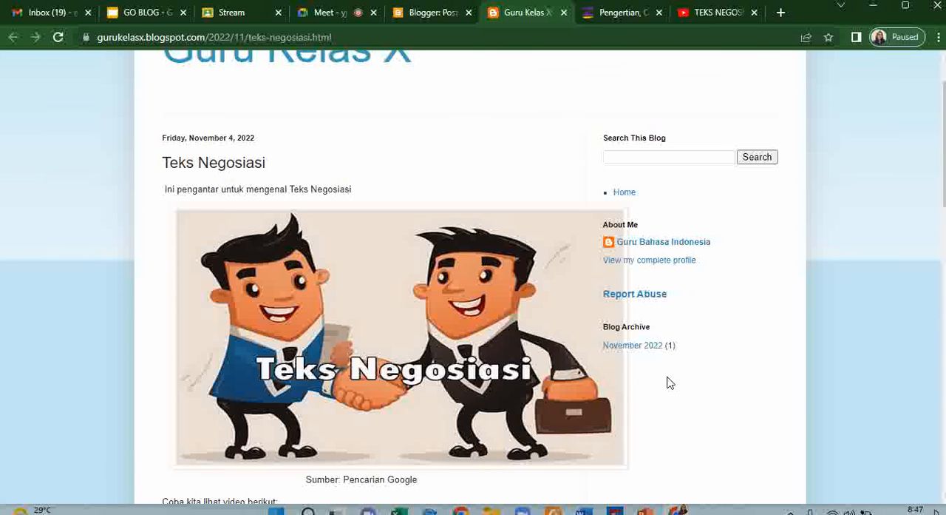
{"action": "scroll", "coordinate": [648, 297], "scroll_direction": "up", "scroll_amount": 2}
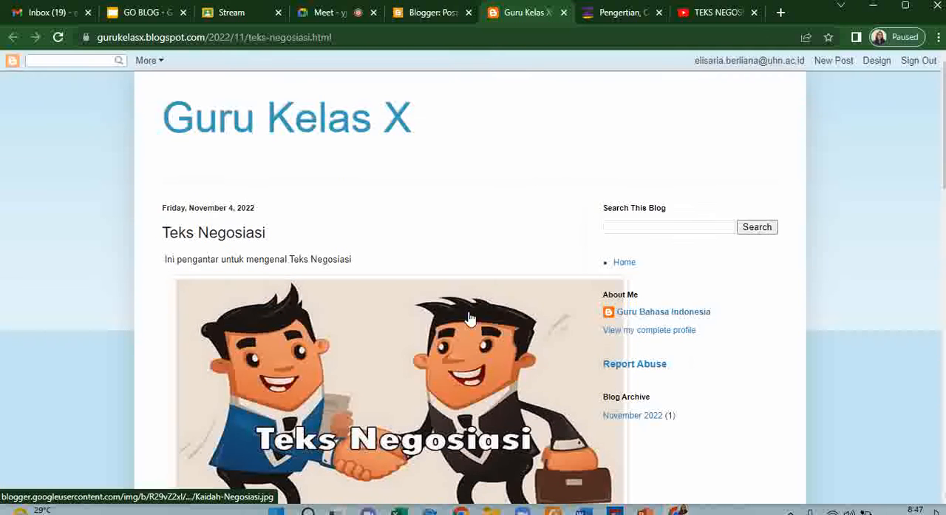
- Publish the comment "Diskusikan dengan teman kelompokmu, apa yang dimaksud dengan teks negosiasi." under the "Teks Negosiasi" post
{"action": "scroll", "coordinate": [470, 319], "scroll_direction": "down", "scroll_amount": 9}
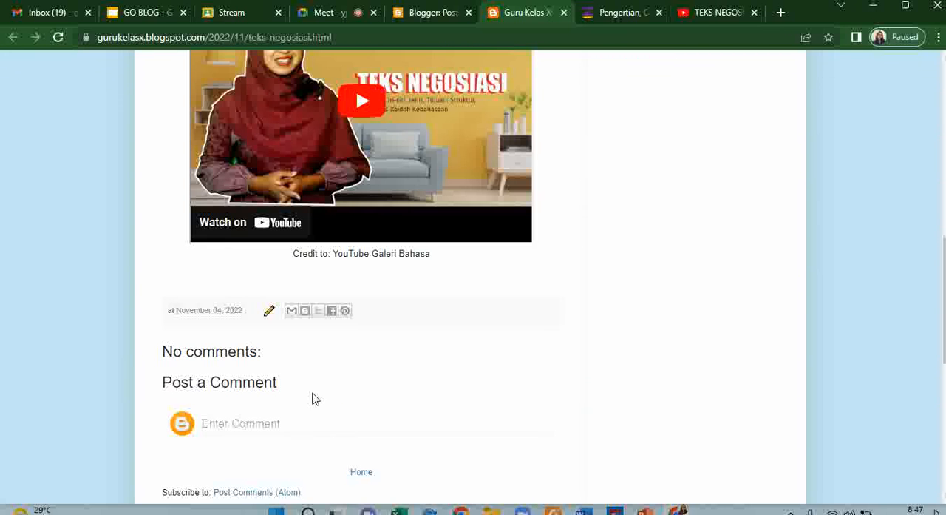
{"action": "scroll", "coordinate": [303, 406], "scroll_direction": "down", "scroll_amount": 1}
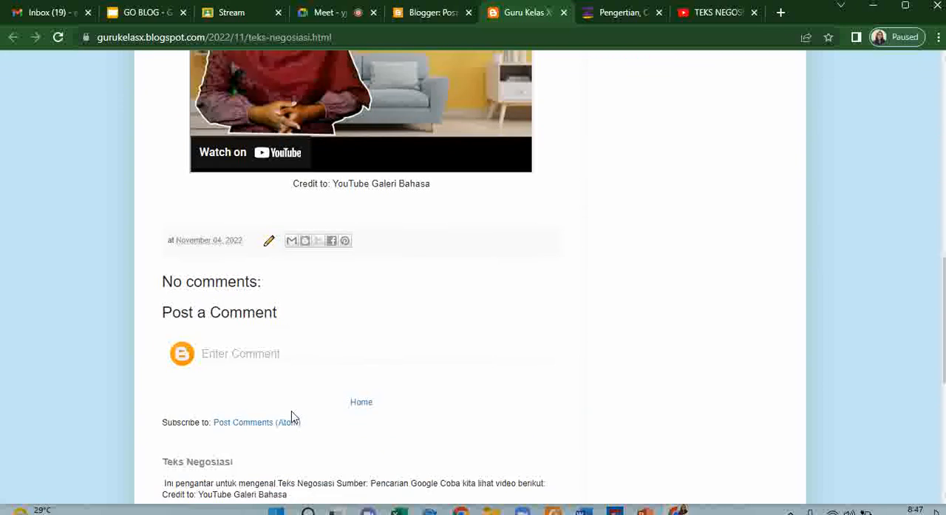
{"action": "left_click", "coordinate": [268, 353]}
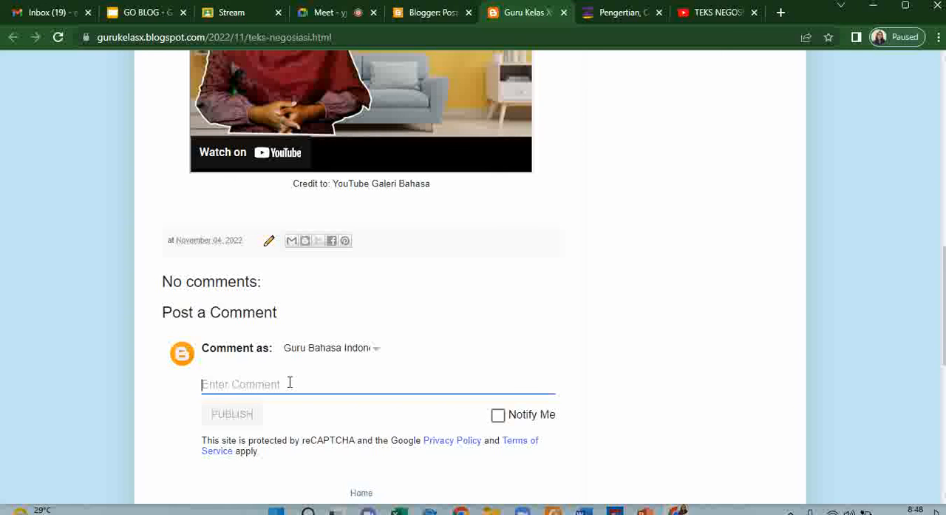
{"action": "type", "text": "D"}
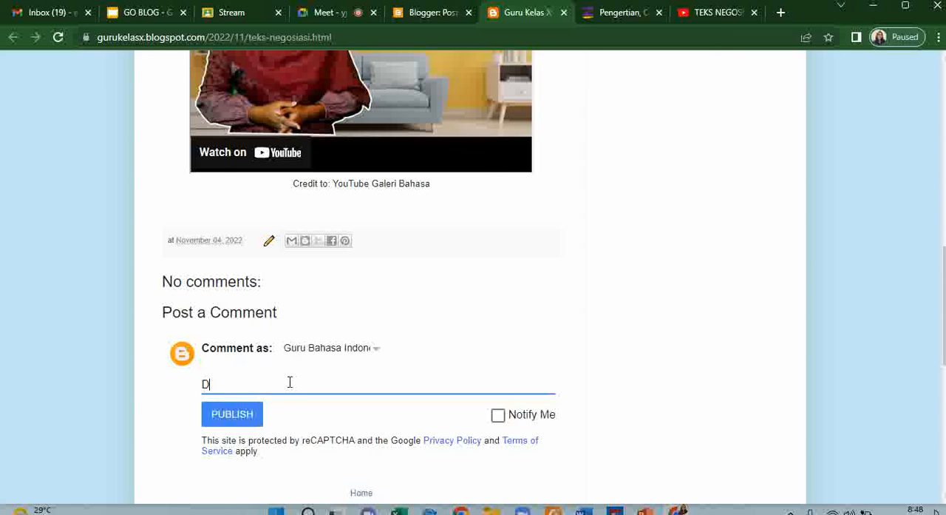
{"action": "type", "text": "iskusikan dengan teman"}
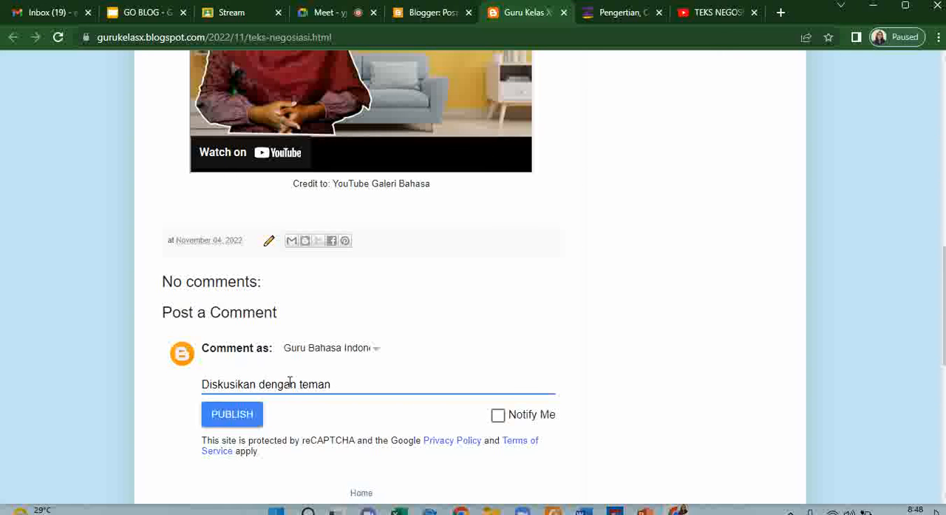
{"action": "type", "text": " kelomp"}
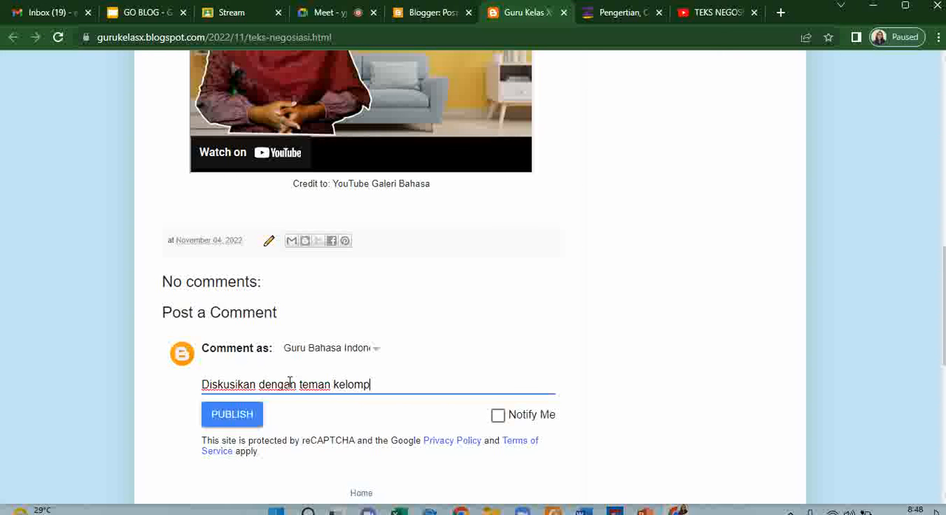
{"action": "type", "text": "okmu, apa yang "}
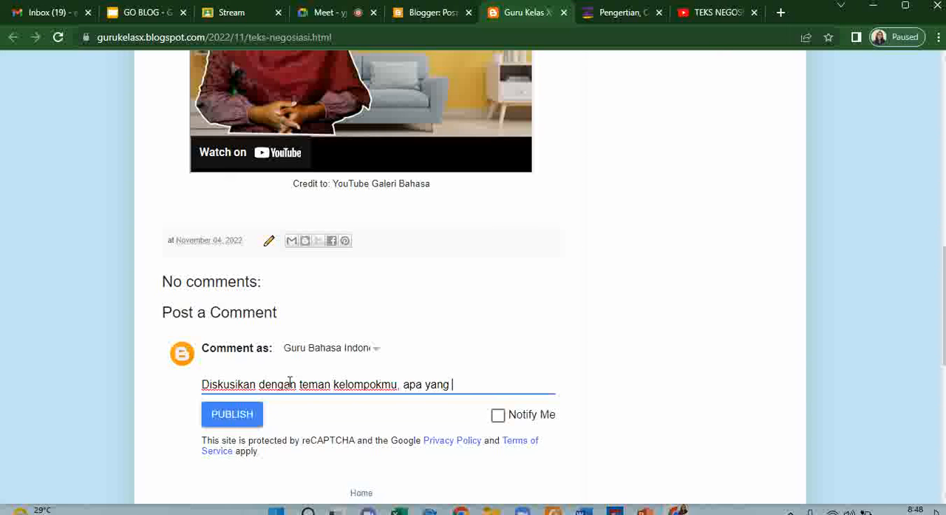
{"action": "type", "text": "dimaksud dengan"}
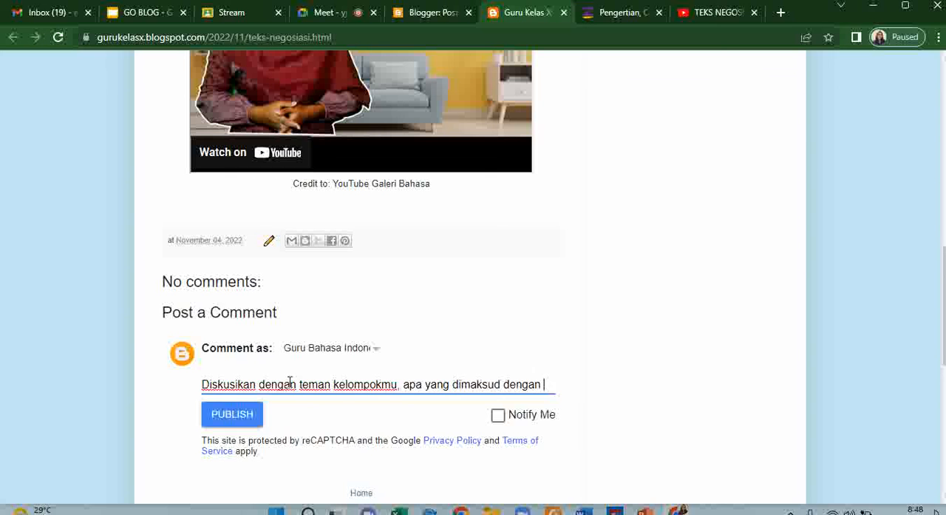
{"action": "type", "text": " teks no"}
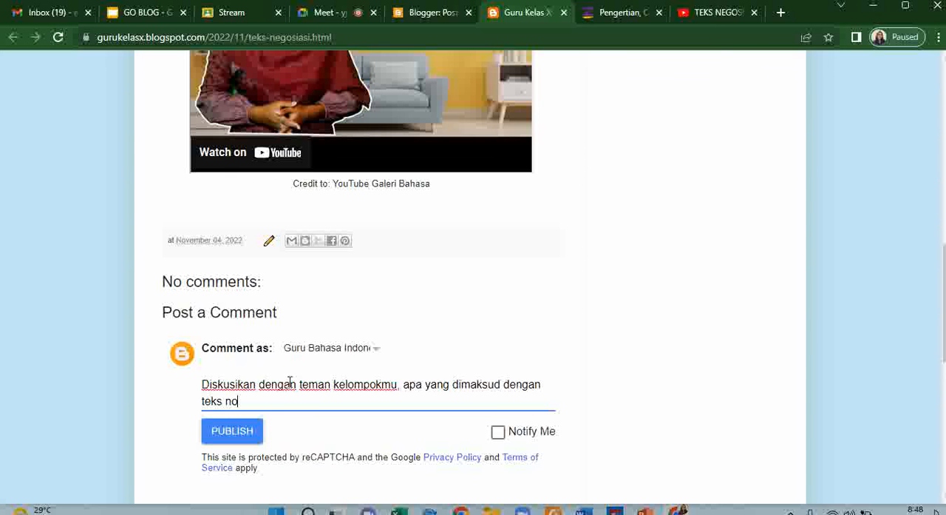
{"action": "key", "text": "BackSpace"}
{"action": "type", "text": "egosiasi."}
{"action": "left_click", "coordinate": [142, 481]}
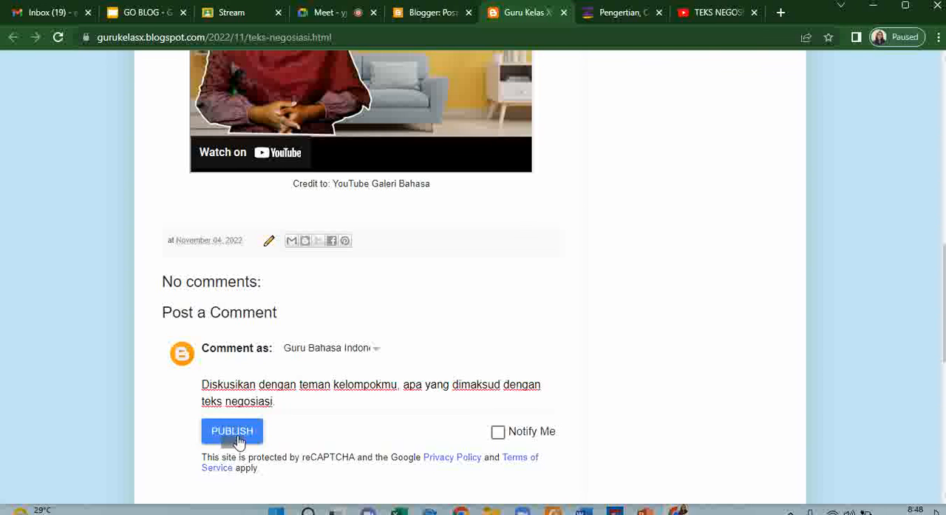
{"action": "left_click", "coordinate": [238, 437]}
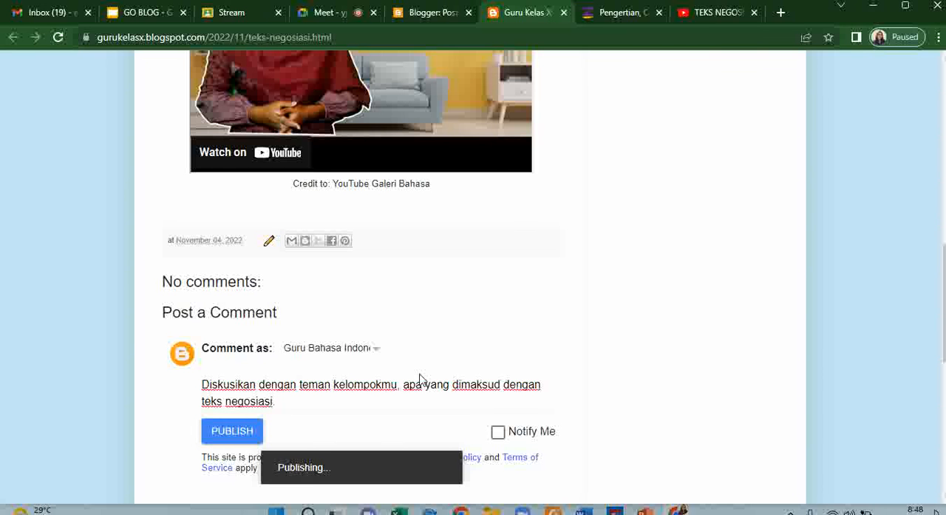
- Review the reloaded "Teks Negosiasi" post, from its header and video through the new comment and its options to the footer
{"action": "scroll", "coordinate": [419, 377], "scroll_direction": "down", "scroll_amount": 3}
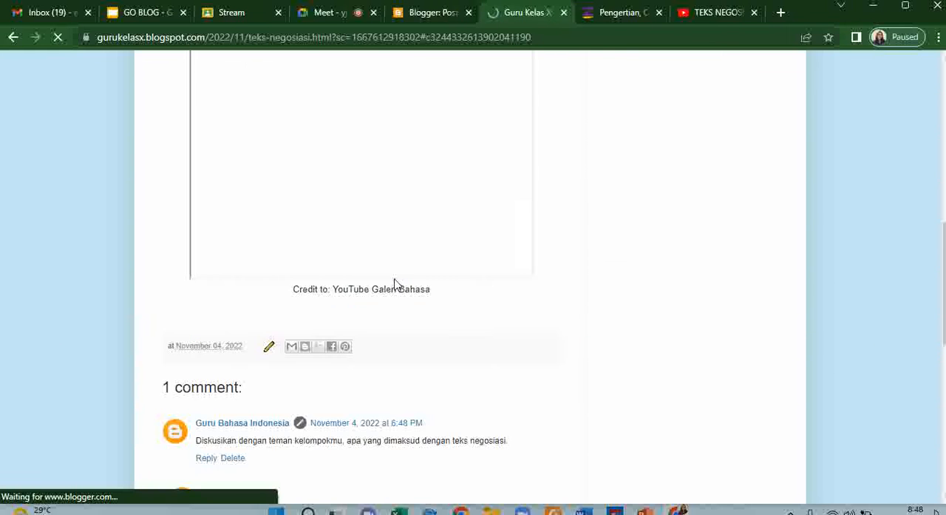
{"action": "scroll", "coordinate": [394, 284], "scroll_direction": "up", "scroll_amount": 2}
{"action": "scroll", "coordinate": [394, 284], "scroll_direction": "down", "scroll_amount": 3}
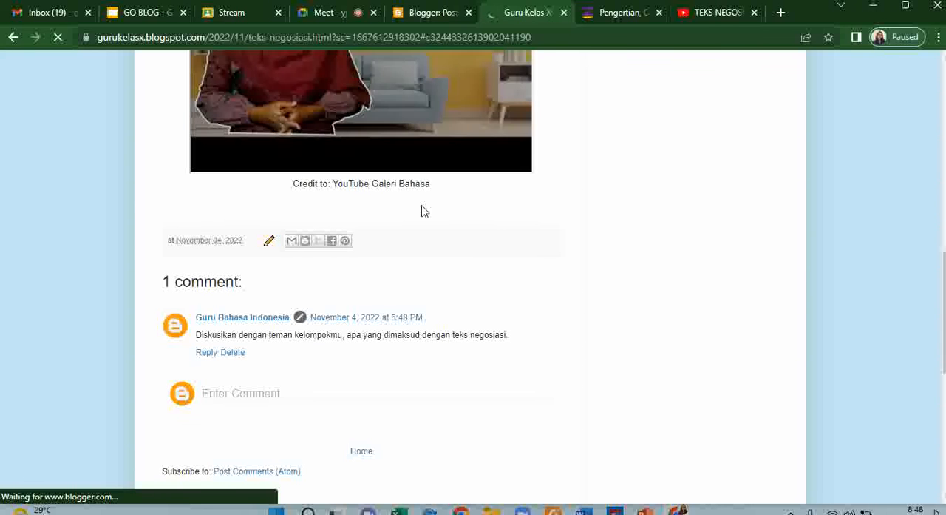
{"action": "scroll", "coordinate": [407, 279], "scroll_direction": "up", "scroll_amount": 3}
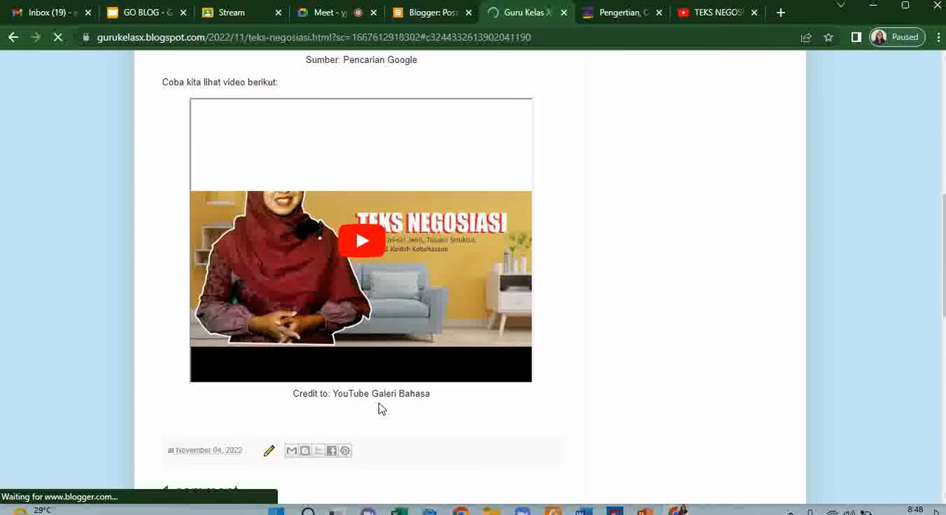
{"action": "scroll", "coordinate": [380, 407], "scroll_direction": "up", "scroll_amount": 2}
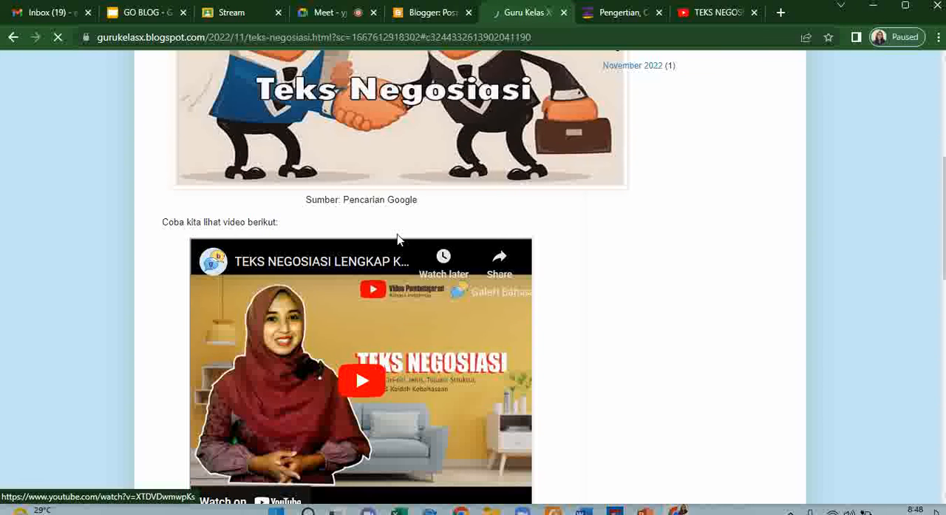
{"action": "scroll", "coordinate": [394, 232], "scroll_direction": "up", "scroll_amount": 5}
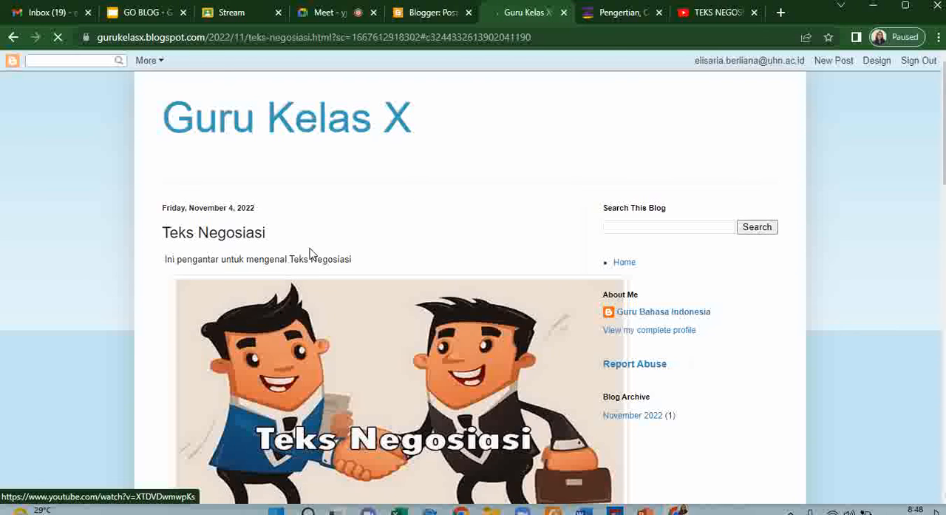
{"action": "scroll", "coordinate": [310, 253], "scroll_direction": "down", "scroll_amount": 7}
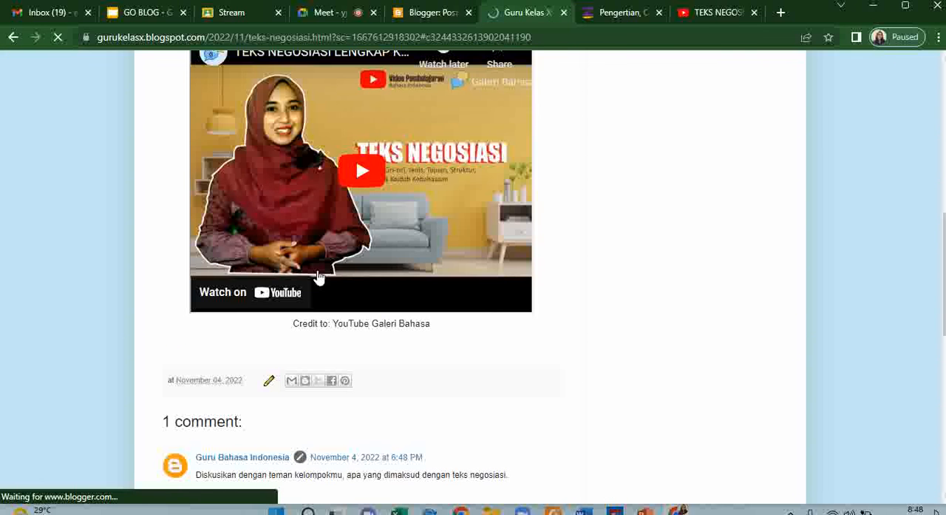
{"action": "scroll", "coordinate": [318, 276], "scroll_direction": "down", "scroll_amount": 2}
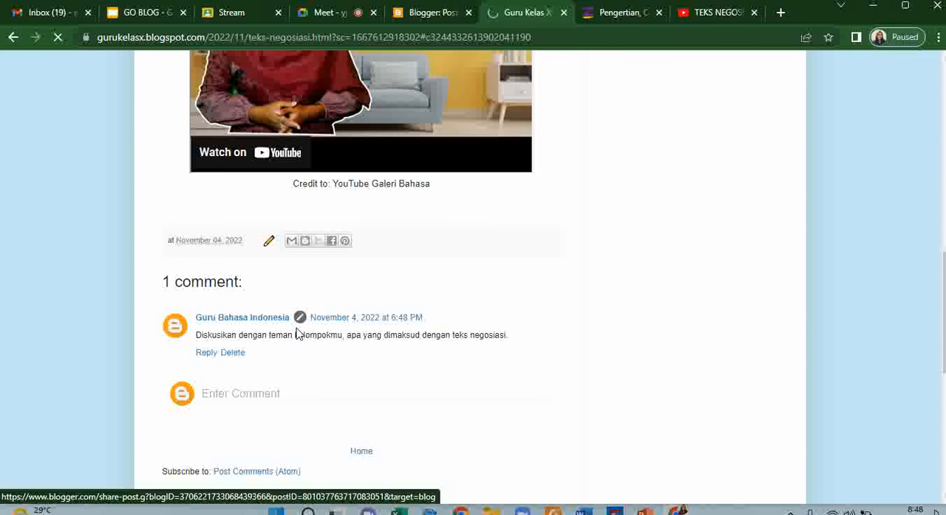
{"action": "left_click", "coordinate": [233, 353]}
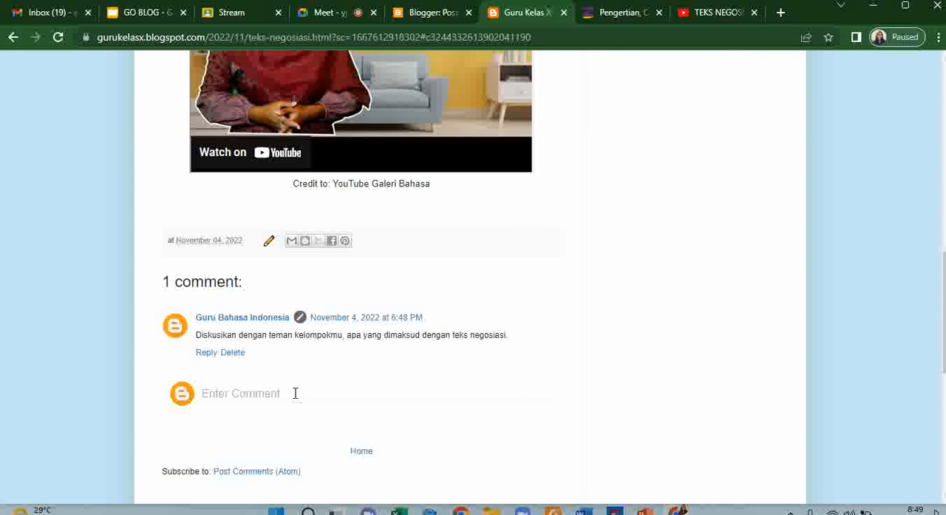
{"action": "scroll", "coordinate": [295, 393], "scroll_direction": "down", "scroll_amount": 2}
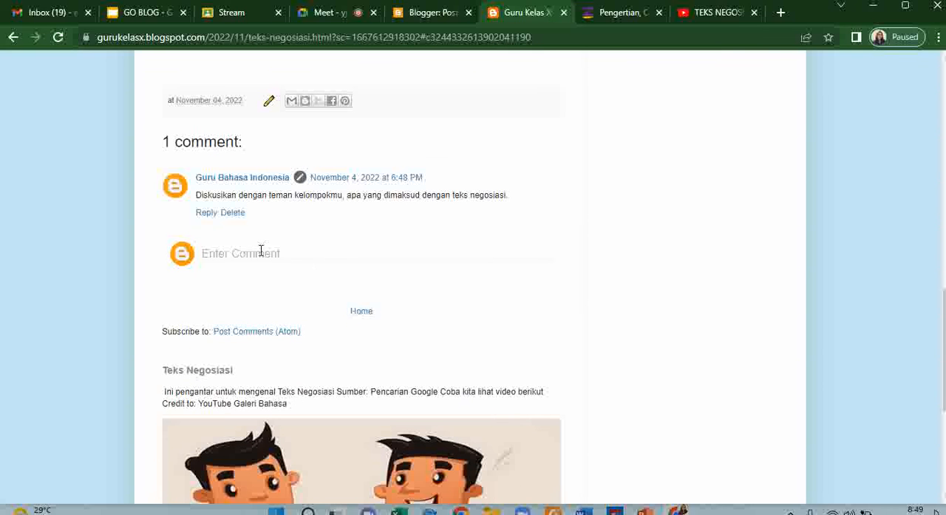
{"action": "scroll", "coordinate": [373, 257], "scroll_direction": "down", "scroll_amount": 1}
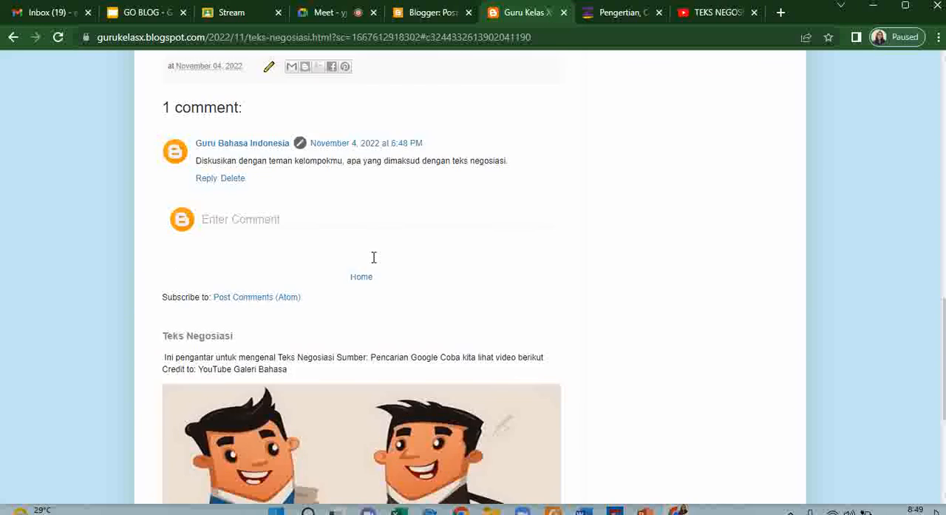
{"action": "scroll", "coordinate": [374, 256], "scroll_direction": "down", "scroll_amount": 3}
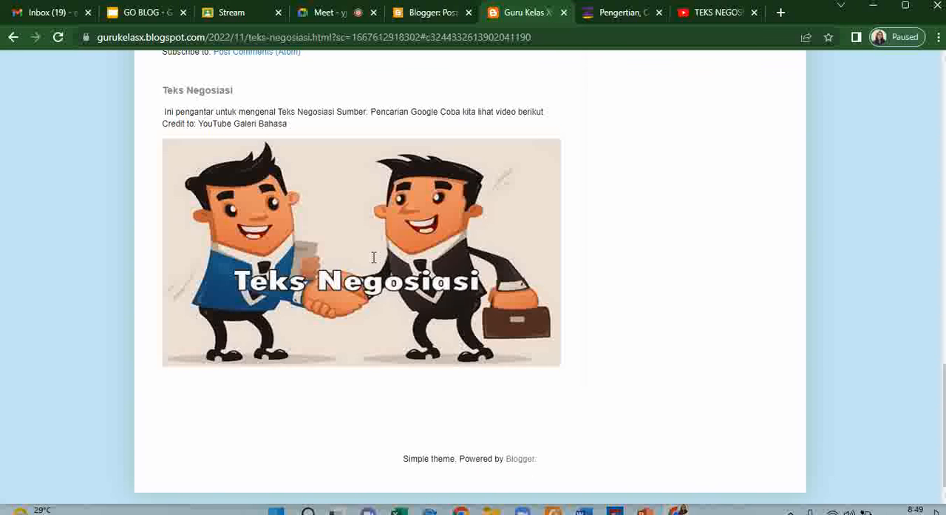
- Look over the live "Teks Negosiasi" post from its featured post section to the header and comments, and close the live blog
{"action": "scroll", "coordinate": [374, 257], "scroll_direction": "down", "scroll_amount": 1}
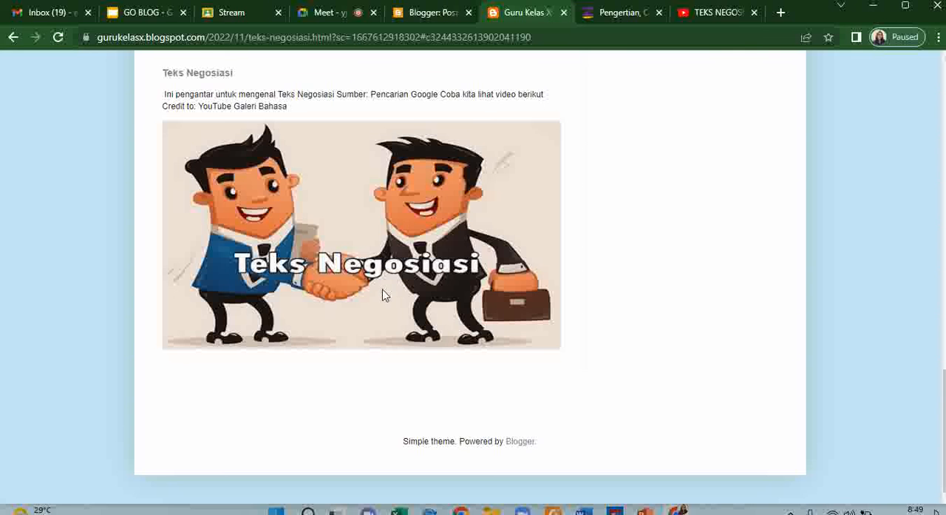
{"action": "scroll", "coordinate": [488, 307], "scroll_direction": "up", "scroll_amount": 1}
{"action": "scroll", "coordinate": [488, 307], "scroll_direction": "up", "scroll_amount": 3}
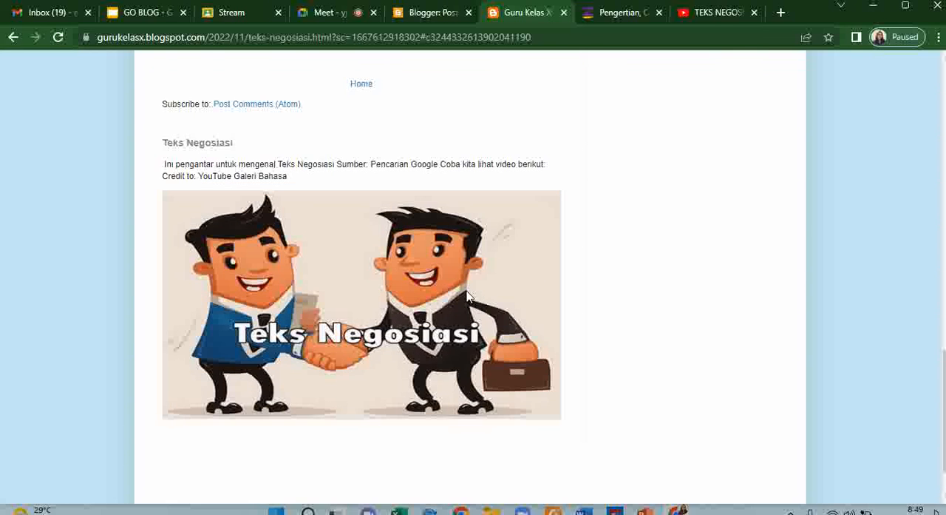
{"action": "scroll", "coordinate": [348, 262], "scroll_direction": "up", "scroll_amount": 10}
{"action": "scroll", "coordinate": [502, 241], "scroll_direction": "up", "scroll_amount": 10}
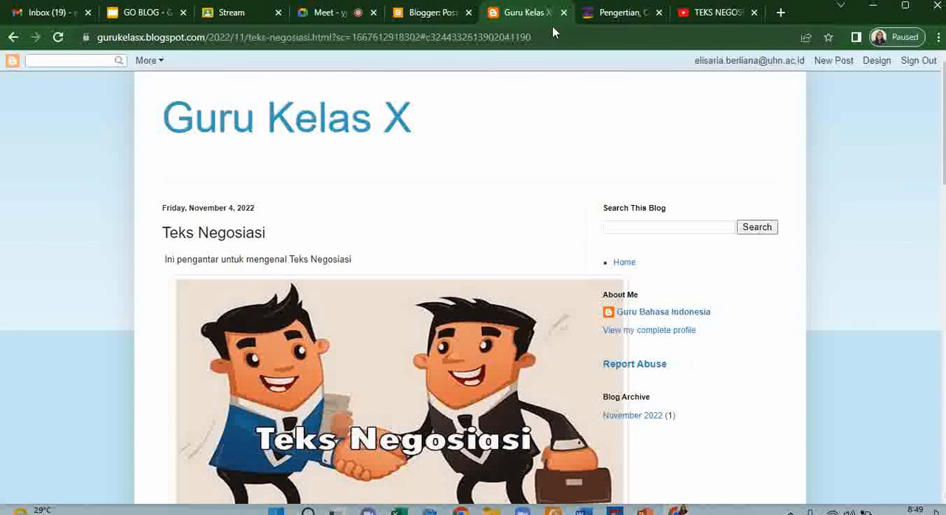
{"action": "left_click", "coordinate": [15, 37]}
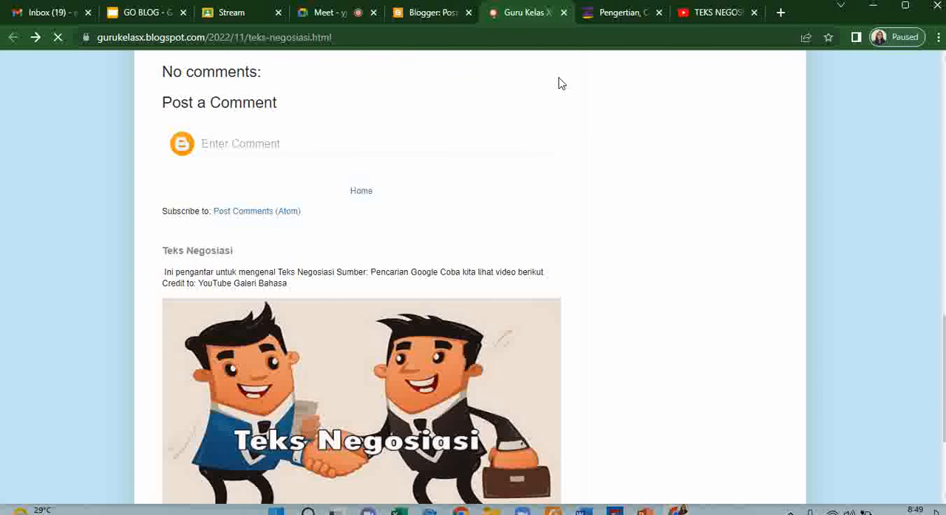
{"action": "scroll", "coordinate": [412, 158], "scroll_direction": "down", "scroll_amount": 3}
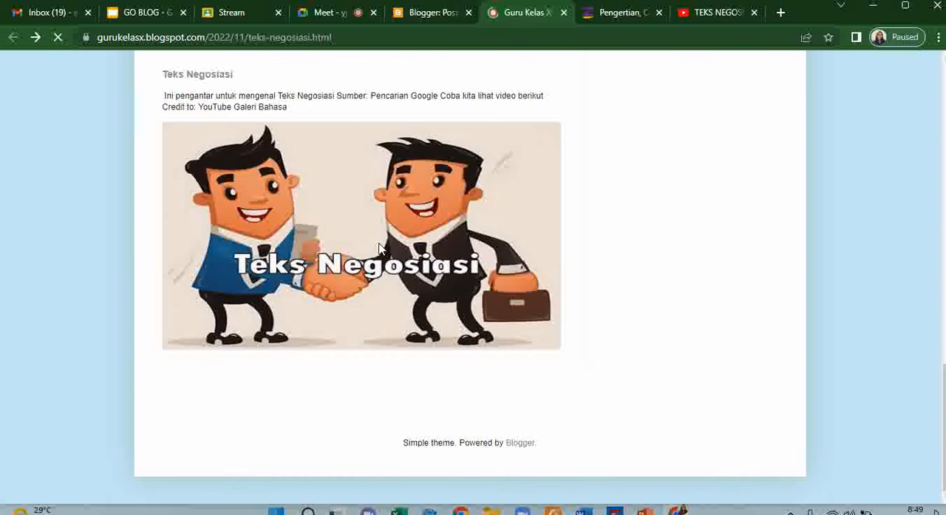
{"action": "scroll", "coordinate": [377, 244], "scroll_direction": "up", "scroll_amount": 10}
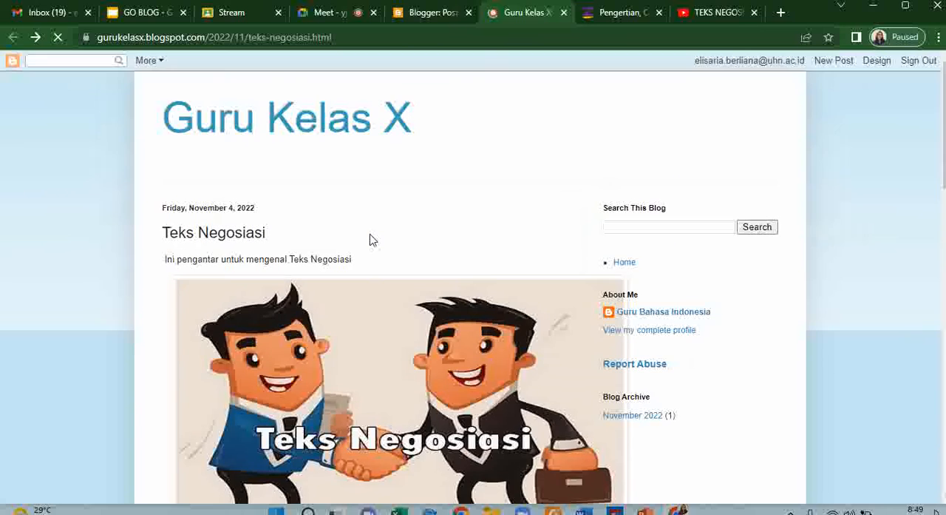
{"action": "scroll", "coordinate": [372, 238], "scroll_direction": "down", "scroll_amount": 2}
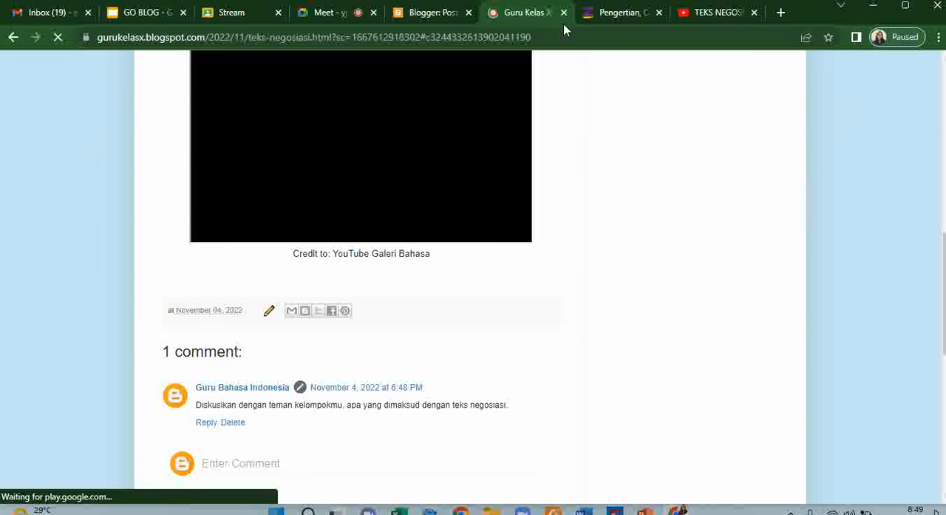
{"action": "left_click", "coordinate": [565, 13]}
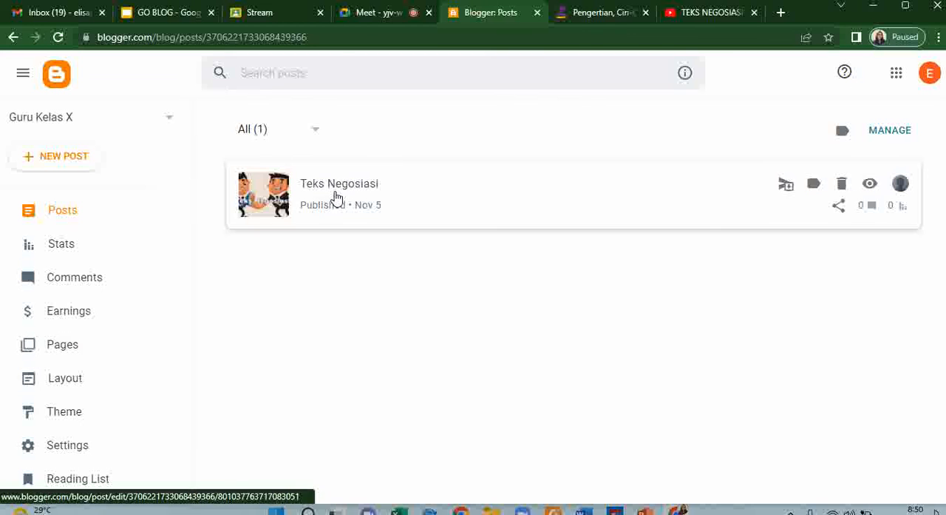
- Open the blog's layout settings and set the Navbar gadget's style to Blue, saving the change
{"action": "left_click", "coordinate": [79, 385]}
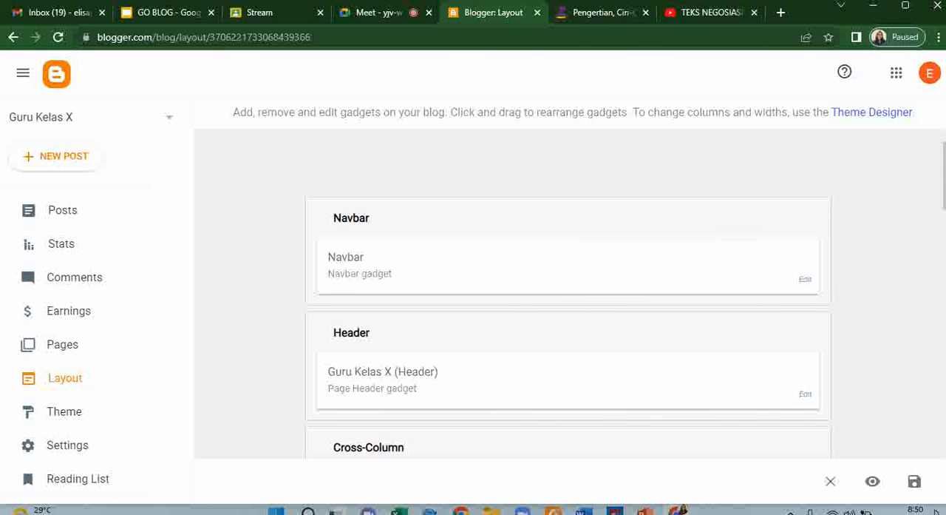
{"action": "scroll", "coordinate": [628, 226], "scroll_direction": "down", "scroll_amount": 2}
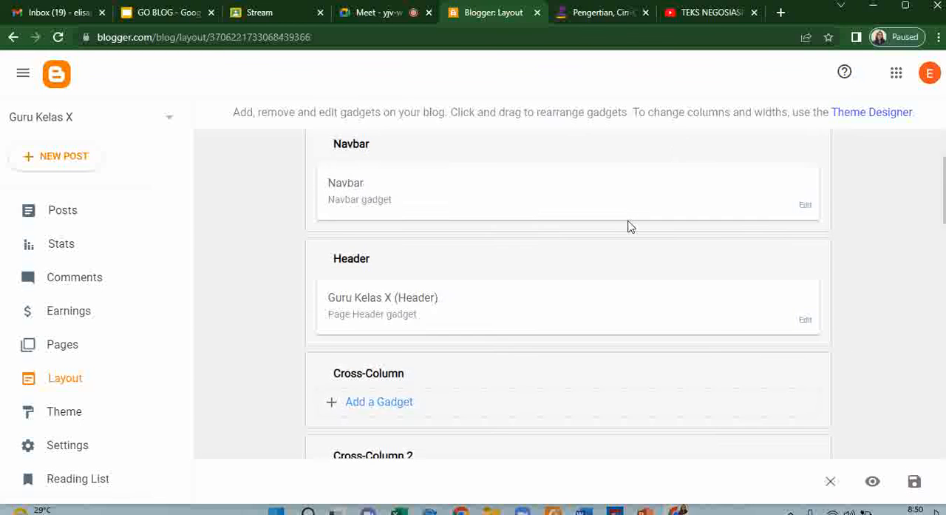
{"action": "scroll", "coordinate": [668, 215], "scroll_direction": "up", "scroll_amount": 1}
{"action": "left_click", "coordinate": [805, 211]}
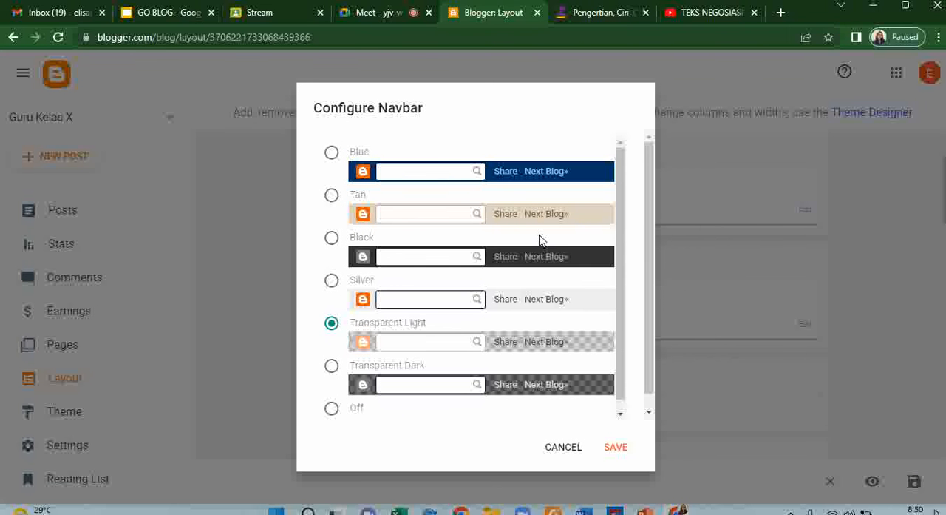
{"action": "scroll", "coordinate": [453, 358], "scroll_direction": "down", "scroll_amount": 1}
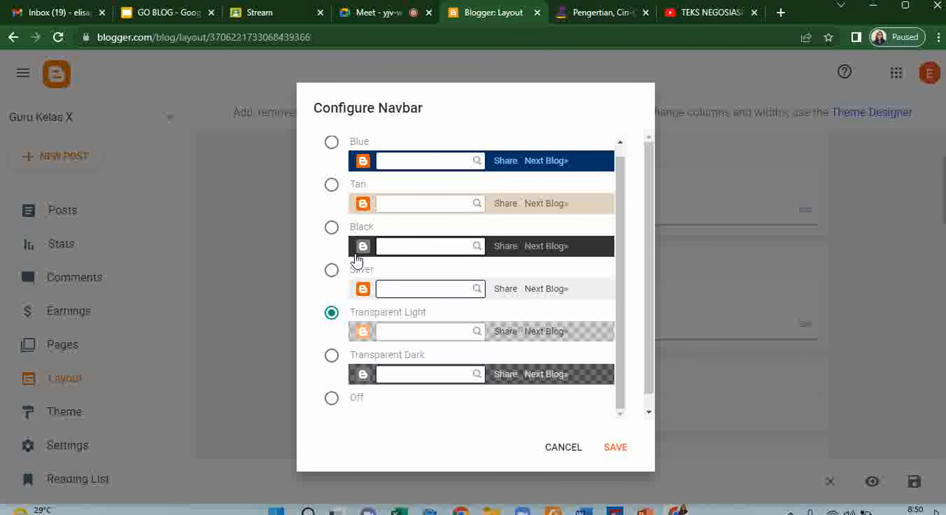
{"action": "scroll", "coordinate": [353, 339], "scroll_direction": "down", "scroll_amount": 1}
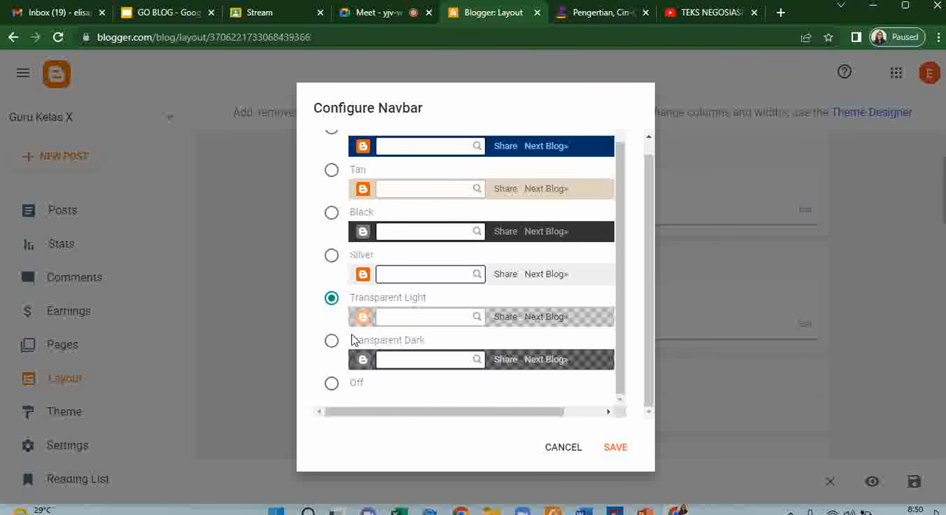
{"action": "scroll", "coordinate": [395, 255], "scroll_direction": "up", "scroll_amount": 1}
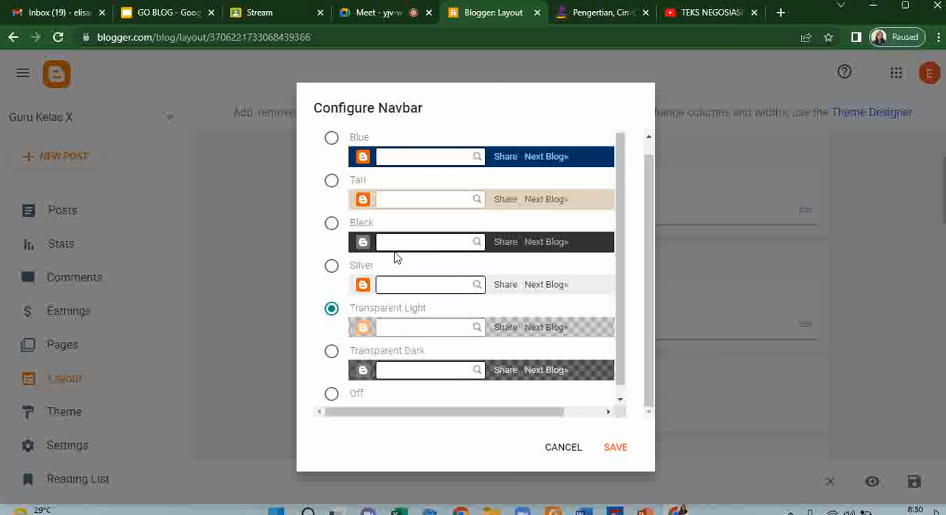
{"action": "left_click", "coordinate": [332, 139]}
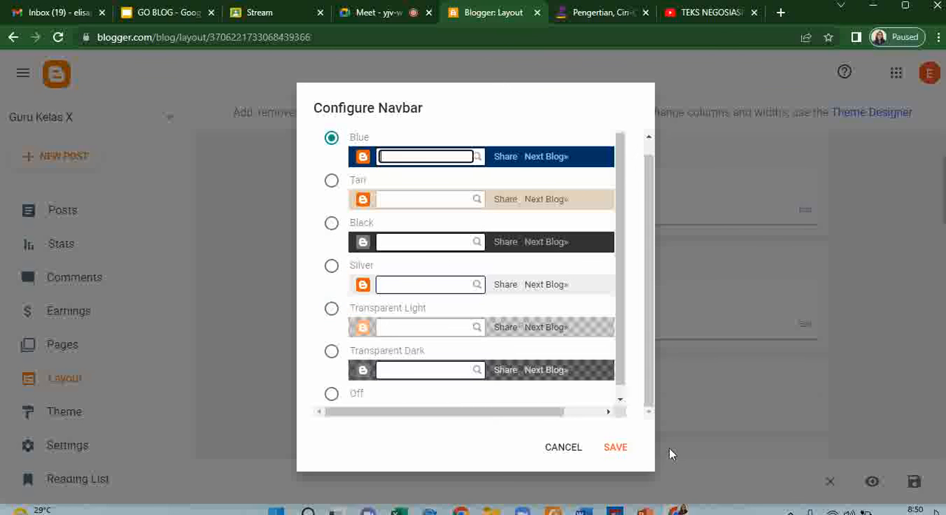
{"action": "left_click", "coordinate": [613, 448]}
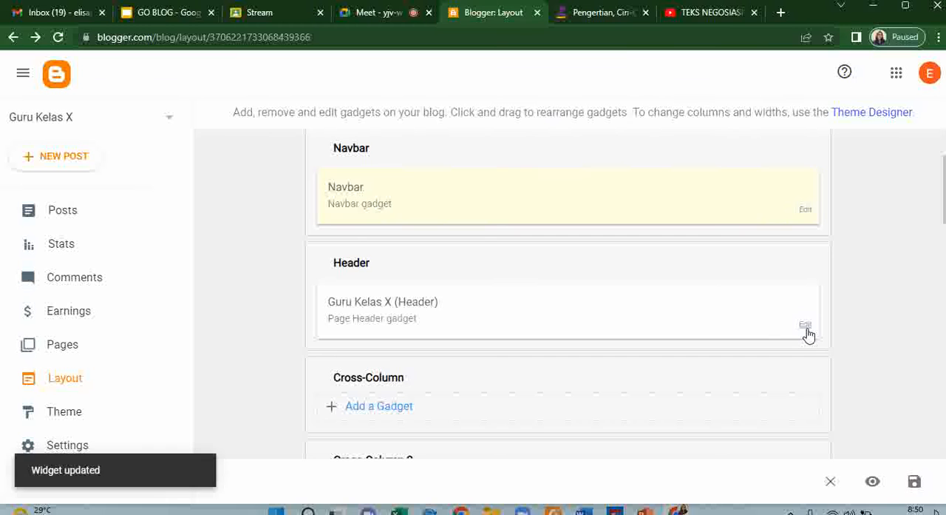
- Enter "Ini adalah blog percobaan untuk membuat BLOG sebagai media pembelajaran" as the blog description in the Header gadget's configuration
{"action": "left_click", "coordinate": [805, 327]}
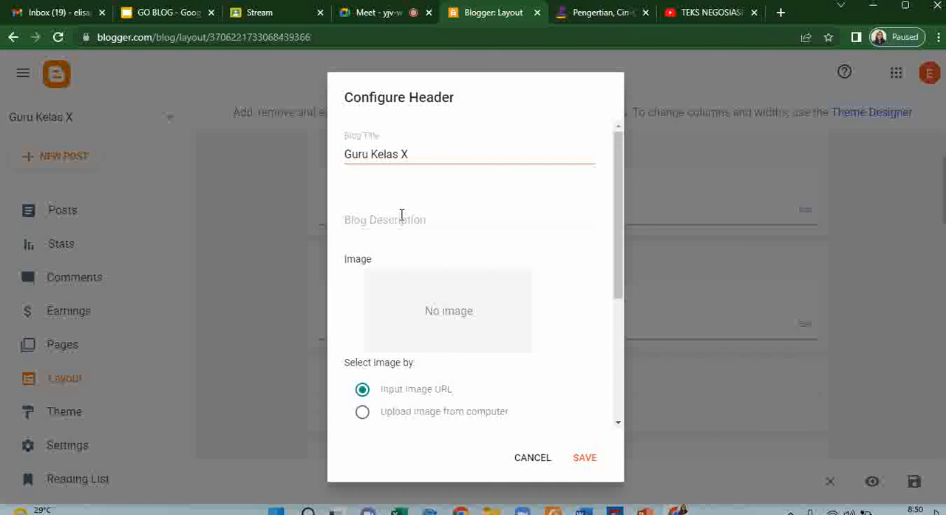
{"action": "left_click", "coordinate": [407, 215]}
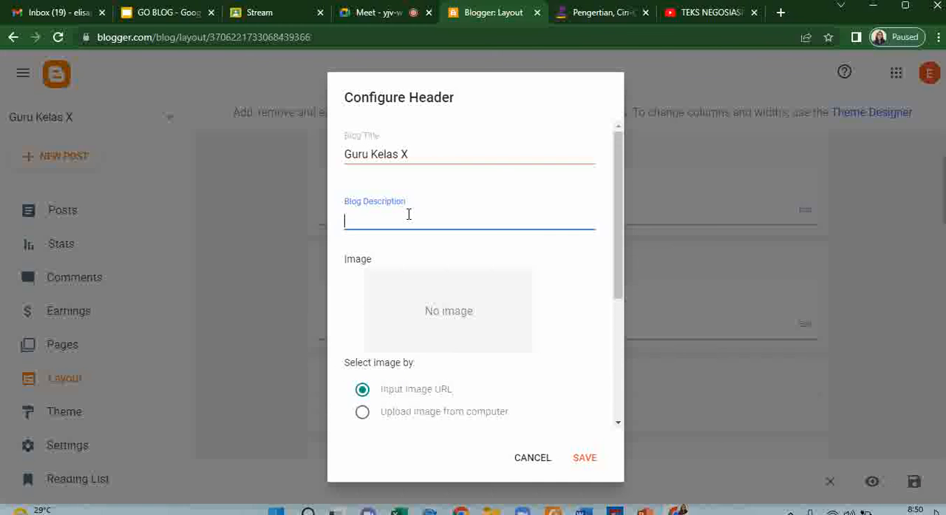
{"action": "type", "text": "Ini adalah blog "}
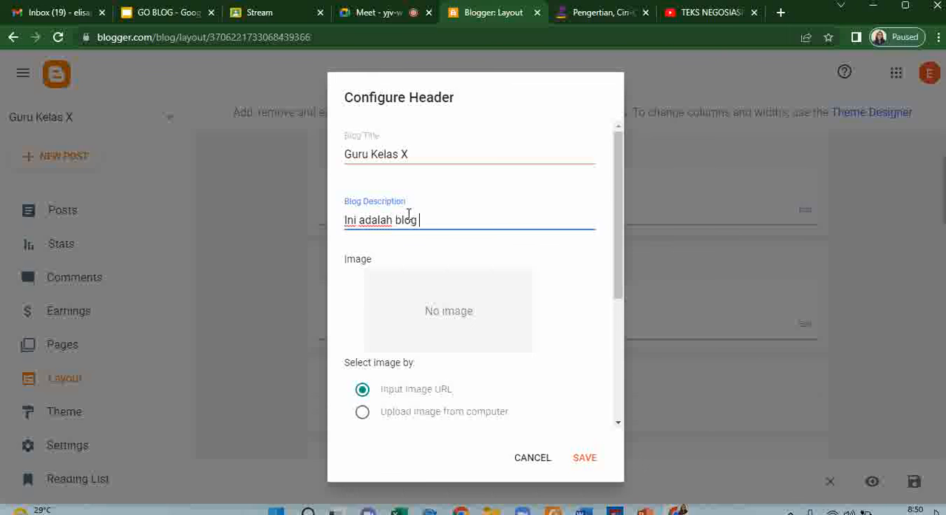
{"action": "type", "text": "percobaan untuk membuat"}
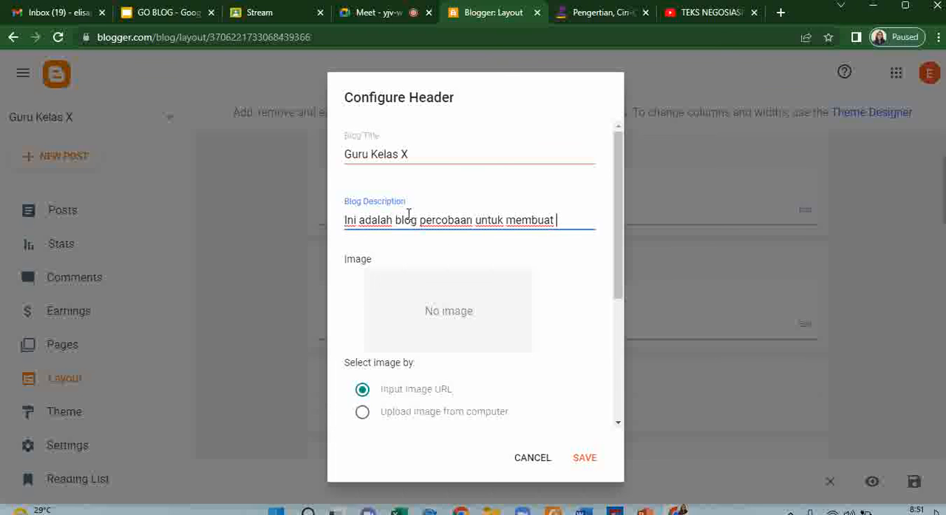
{"action": "type", "text": " BLOG s"}
{"action": "type", "text": "ebagai"}
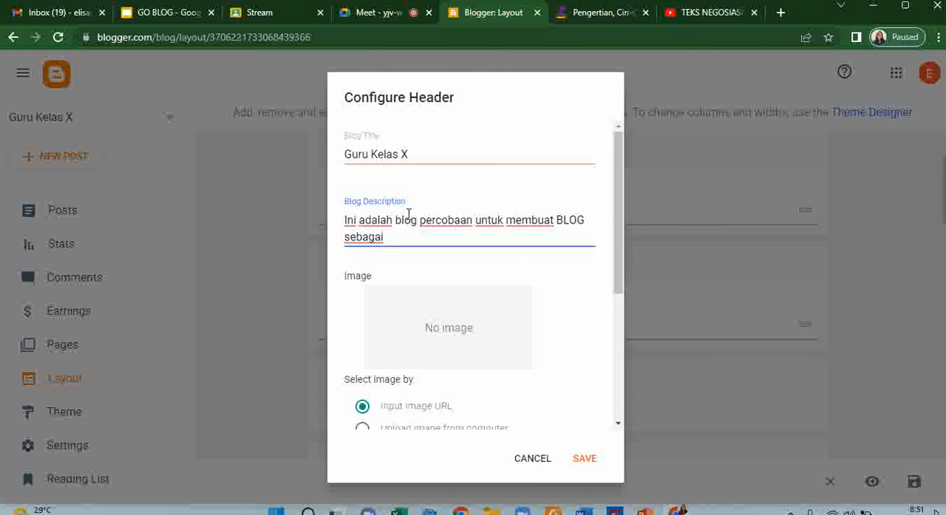
{"action": "type", "text": " media pembe"}
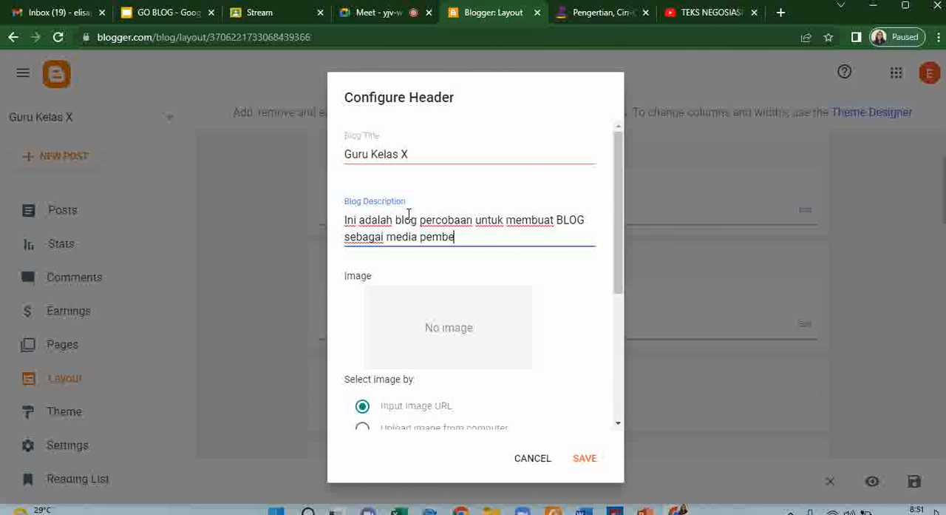
{"action": "type", "text": "lajaran"}
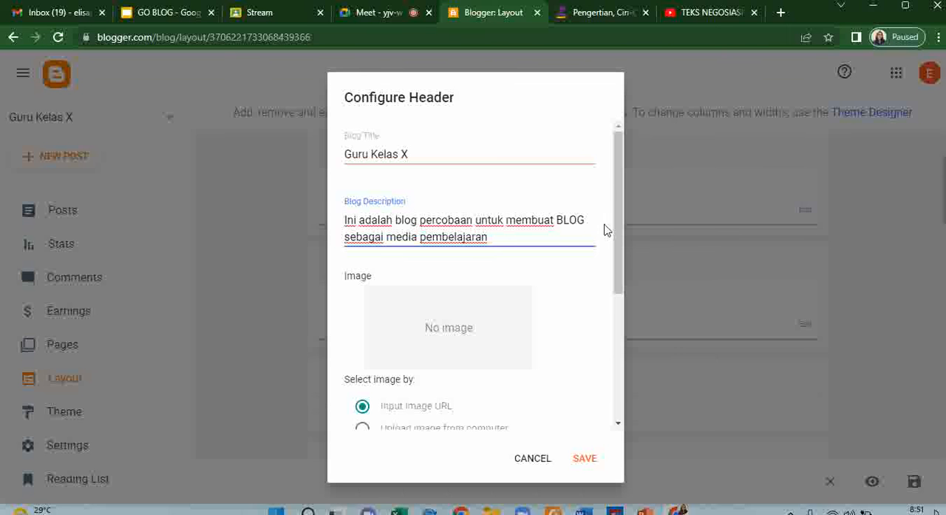
- Upload TEKS NEGOSIASI.jpg from the computer as the header image, turn on Shrink to fit and save the Header gadget
{"action": "left_click_drag", "start_coordinate": [619, 224], "coordinate": [621, 323]}
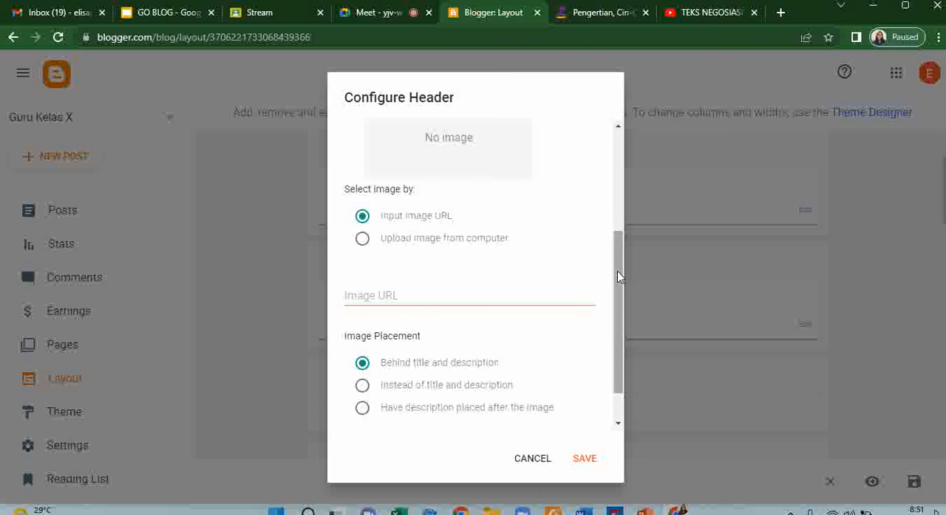
{"action": "left_click_drag", "start_coordinate": [617, 271], "coordinate": [621, 318]}
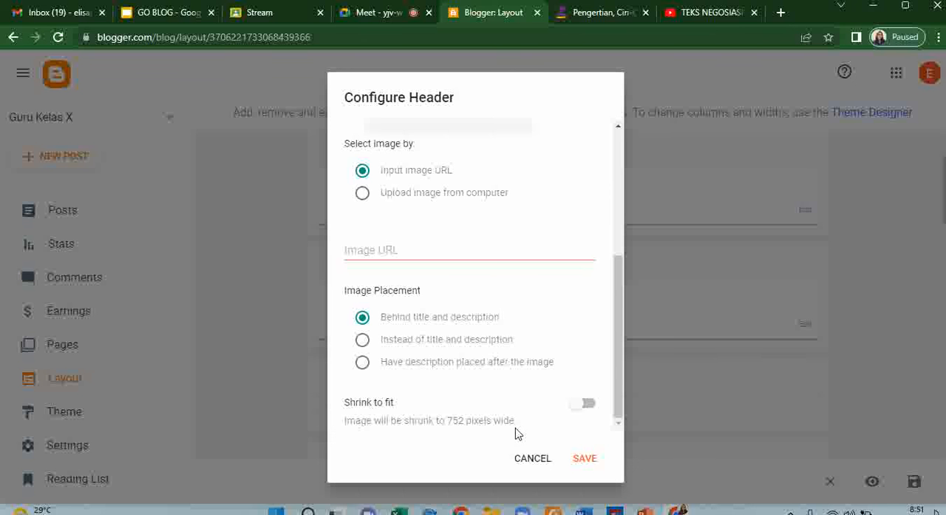
{"action": "left_click", "coordinate": [411, 200]}
{"action": "left_click", "coordinate": [391, 272]}
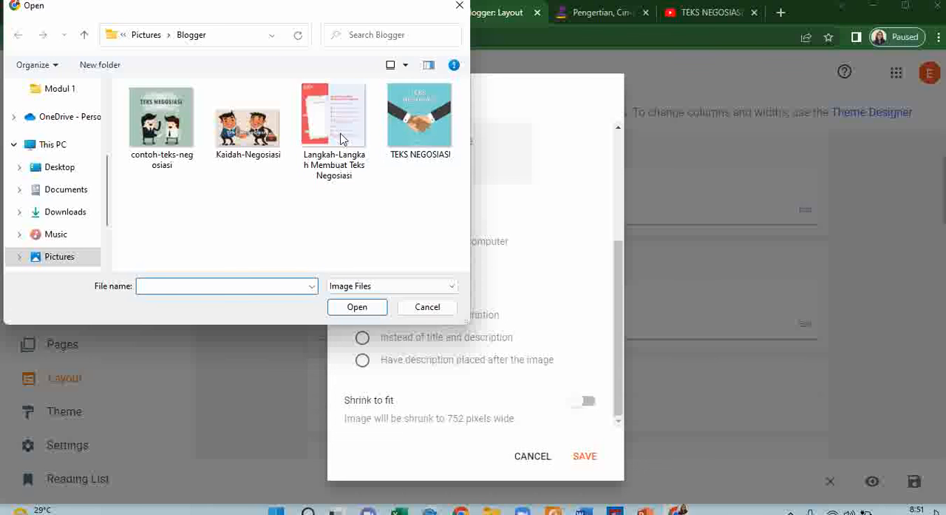
{"action": "left_click", "coordinate": [414, 132]}
{"action": "left_click", "coordinate": [357, 306]}
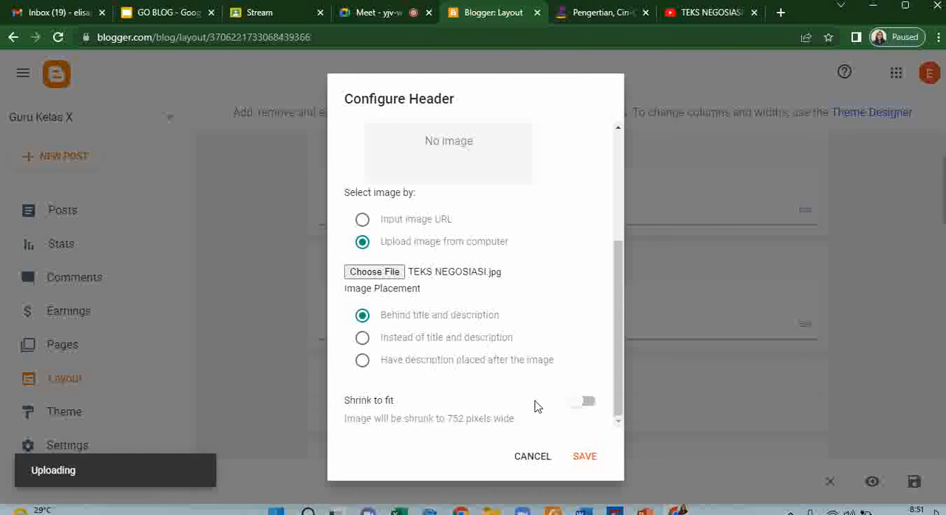
{"action": "left_click", "coordinate": [587, 402]}
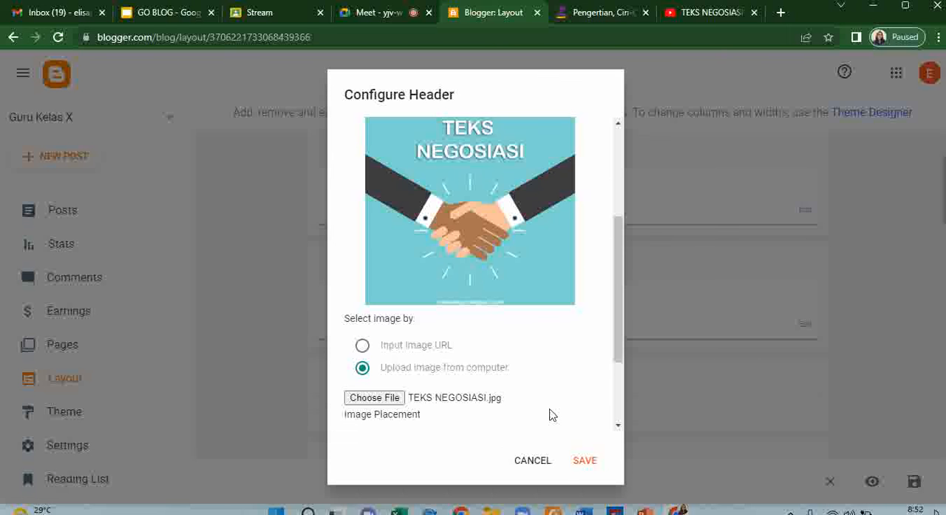
{"action": "left_click", "coordinate": [585, 461]}
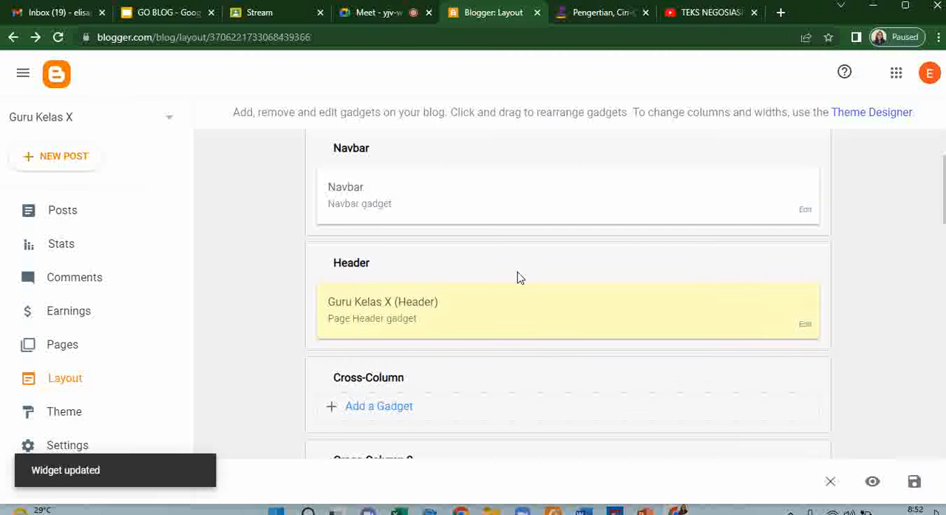
- Look through the blog layout's sections and gadgets, from the header and cross-columns to the main area and right sidebars
{"action": "scroll", "coordinate": [517, 287], "scroll_direction": "down", "scroll_amount": 2}
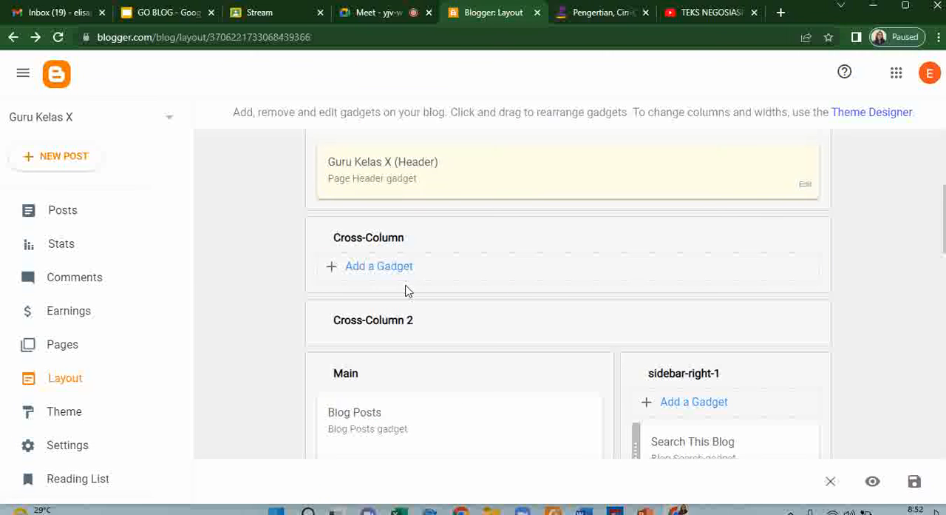
{"action": "scroll", "coordinate": [566, 274], "scroll_direction": "down", "scroll_amount": 2}
{"action": "scroll", "coordinate": [566, 274], "scroll_direction": "down", "scroll_amount": 1}
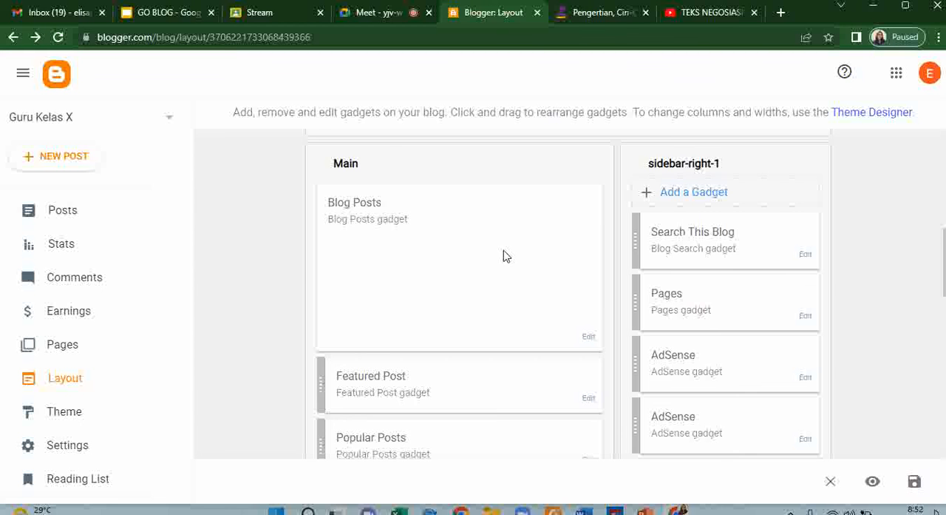
{"action": "scroll", "coordinate": [503, 255], "scroll_direction": "up", "scroll_amount": 4}
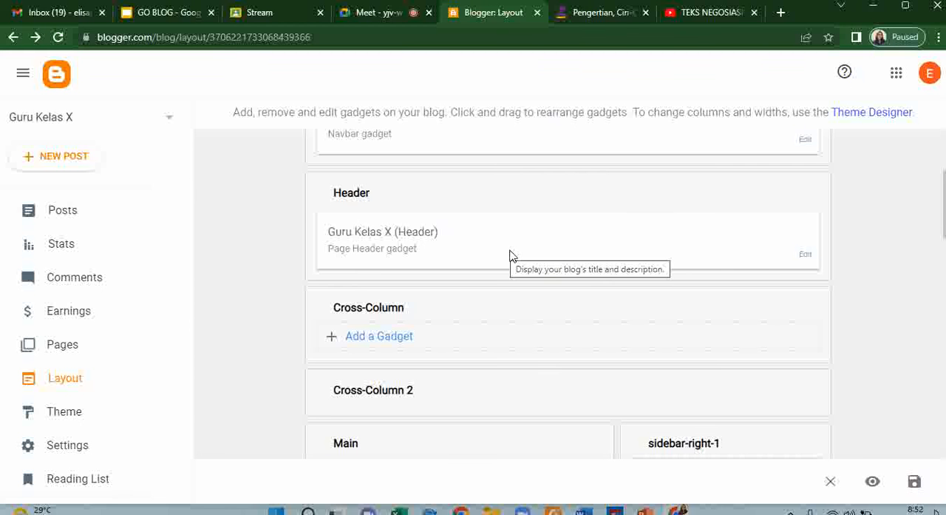
{"action": "scroll", "coordinate": [507, 290], "scroll_direction": "up", "scroll_amount": 2}
{"action": "scroll", "coordinate": [507, 290], "scroll_direction": "down", "scroll_amount": 3}
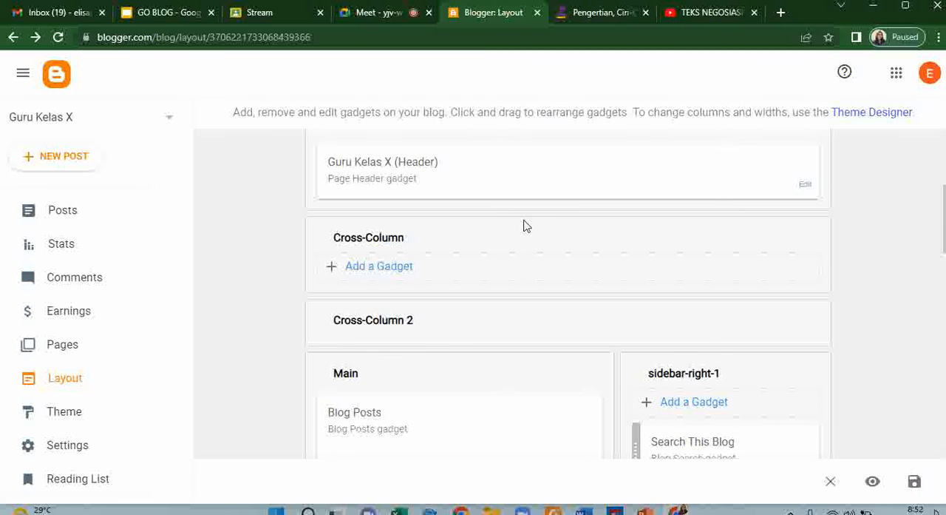
{"action": "scroll", "coordinate": [523, 225], "scroll_direction": "down", "scroll_amount": 6}
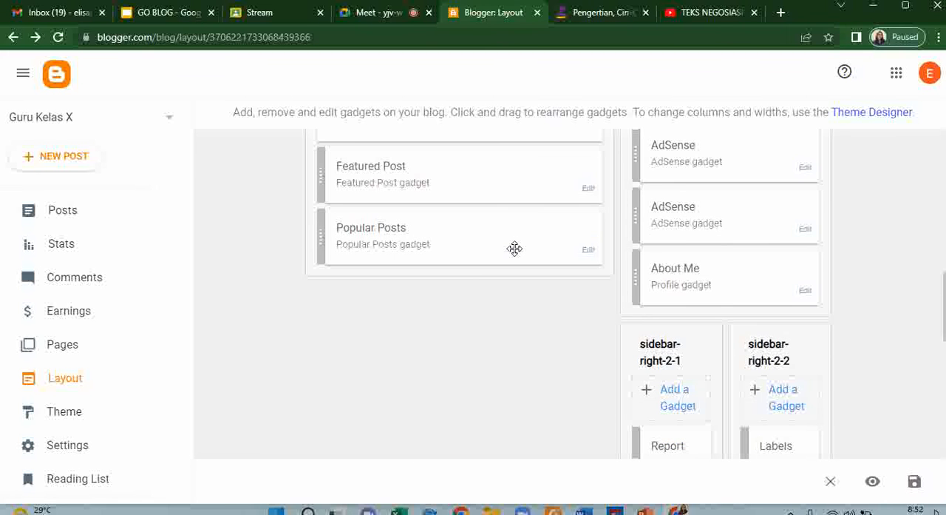
{"action": "scroll", "coordinate": [514, 248], "scroll_direction": "up", "scroll_amount": 3}
{"action": "scroll", "coordinate": [515, 256], "scroll_direction": "down", "scroll_amount": 6}
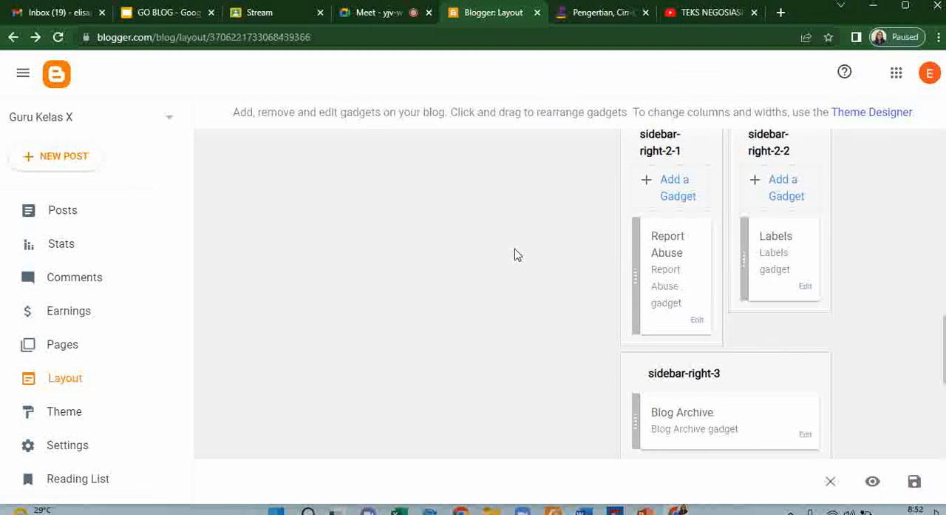
- Look over the layout's footer sections, then check the Header gadget's title, description and image settings and save them
{"action": "scroll", "coordinate": [517, 255], "scroll_direction": "down", "scroll_amount": 4}
{"action": "scroll", "coordinate": [516, 255], "scroll_direction": "down", "scroll_amount": 1}
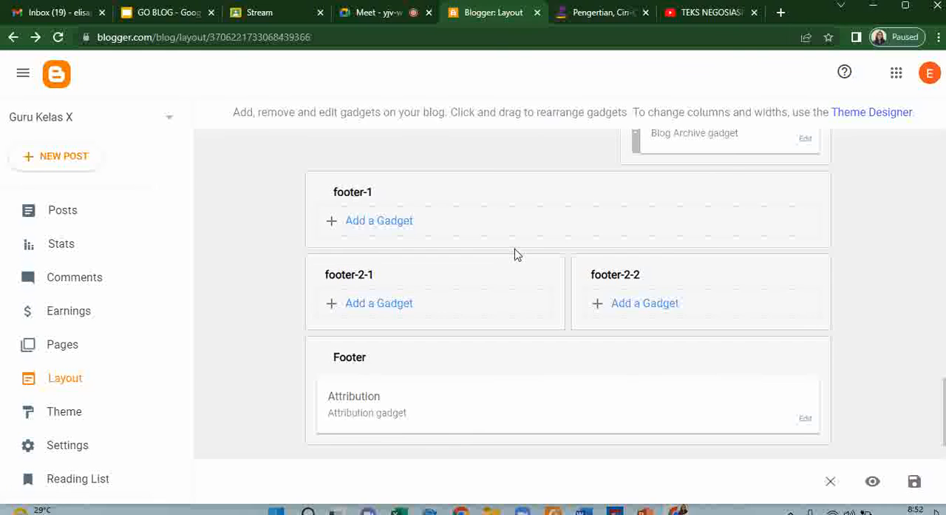
{"action": "scroll", "coordinate": [517, 255], "scroll_direction": "up", "scroll_amount": 15}
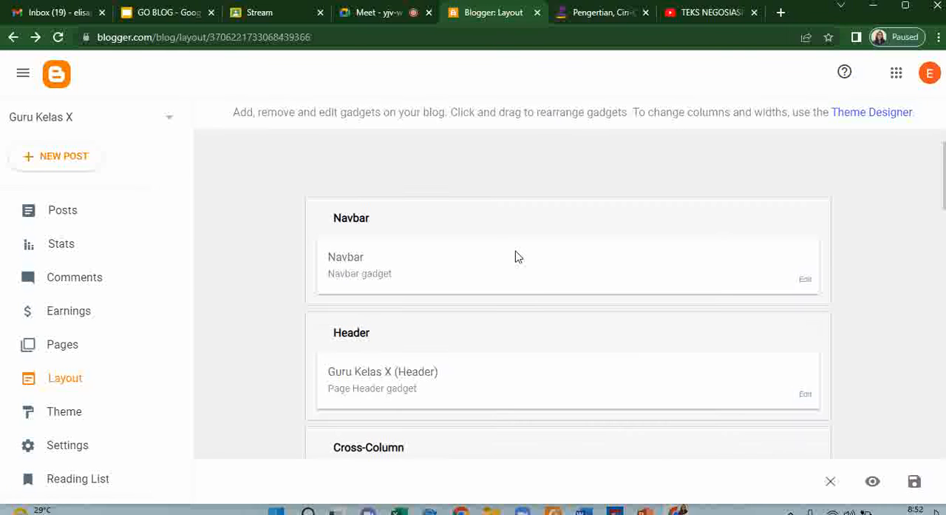
{"action": "scroll", "coordinate": [515, 256], "scroll_direction": "down", "scroll_amount": 2}
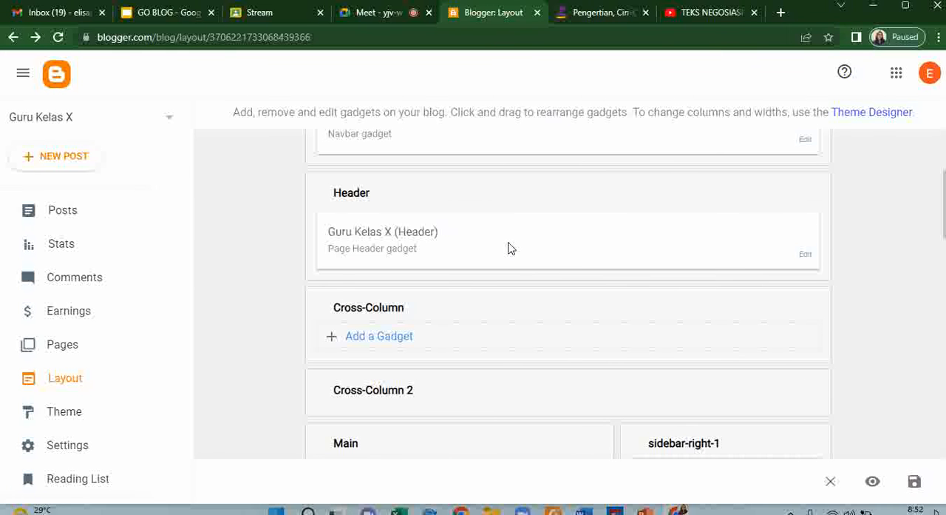
{"action": "left_click", "coordinate": [805, 256]}
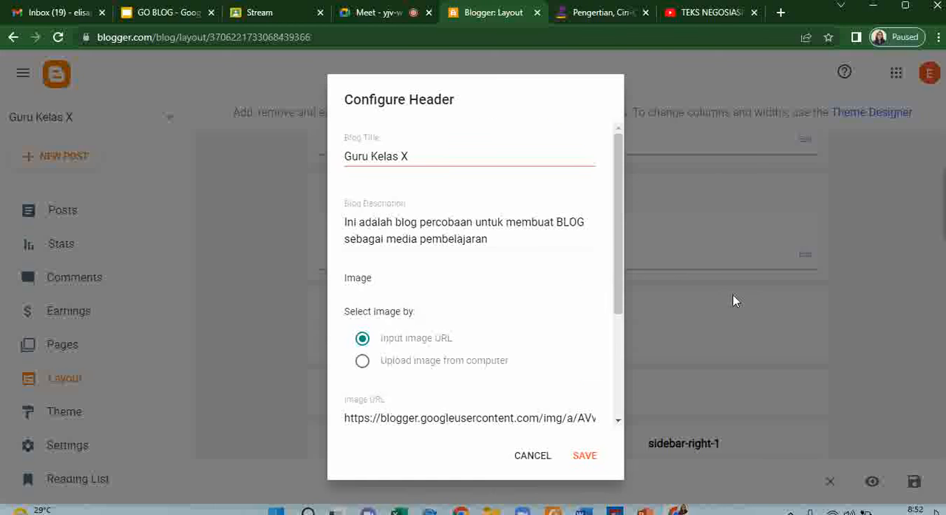
{"action": "scroll", "coordinate": [577, 329], "scroll_direction": "down", "scroll_amount": 3}
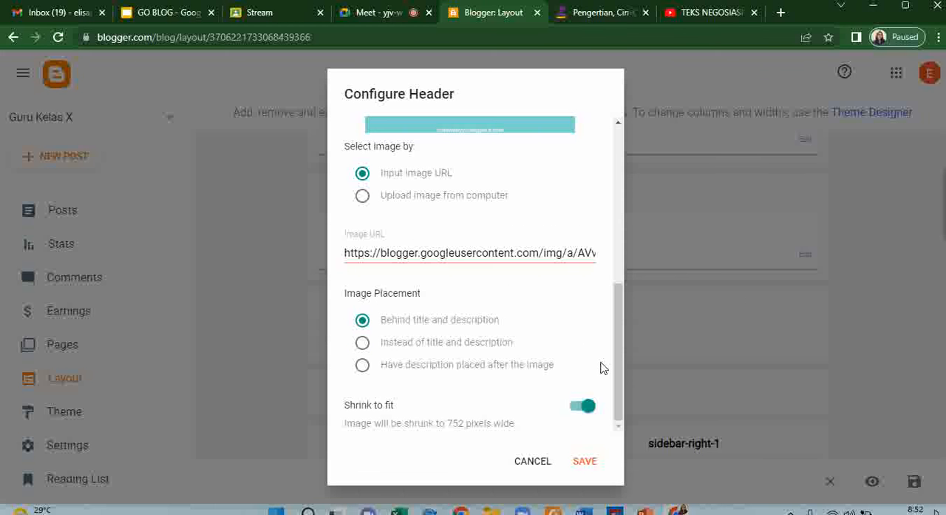
{"action": "left_click", "coordinate": [584, 461]}
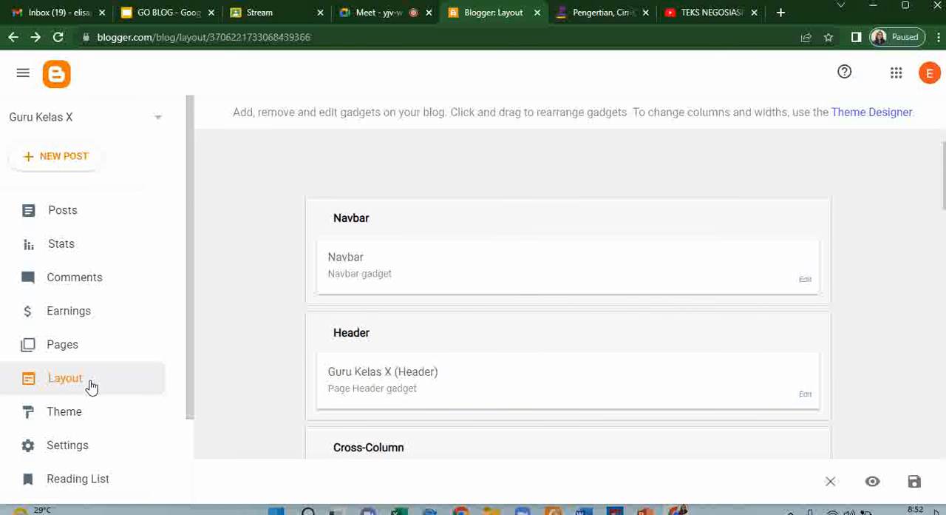
- Add a Pages gadget to the sidebar-right-1 section of the blog layout
{"action": "scroll", "coordinate": [510, 314], "scroll_direction": "down", "scroll_amount": 4}
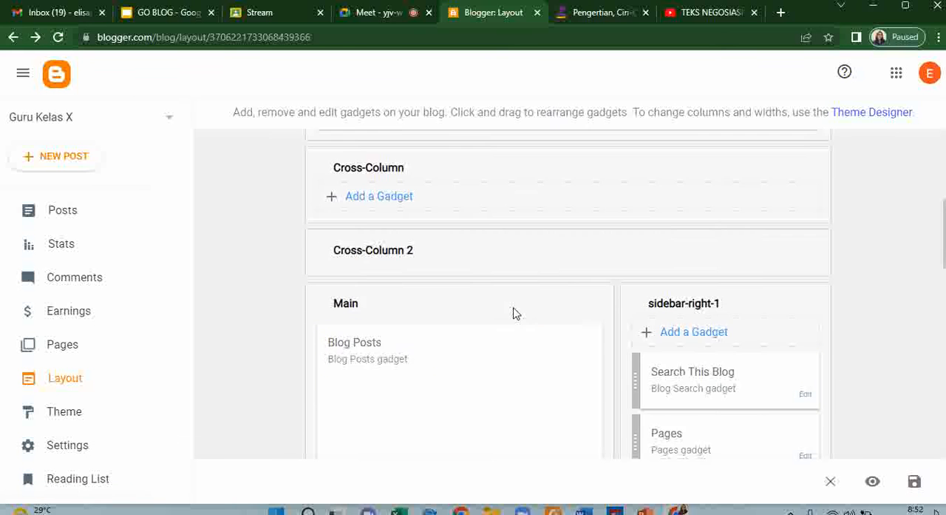
{"action": "scroll", "coordinate": [516, 313], "scroll_direction": "down", "scroll_amount": 3}
{"action": "scroll", "coordinate": [513, 307], "scroll_direction": "down", "scroll_amount": 8}
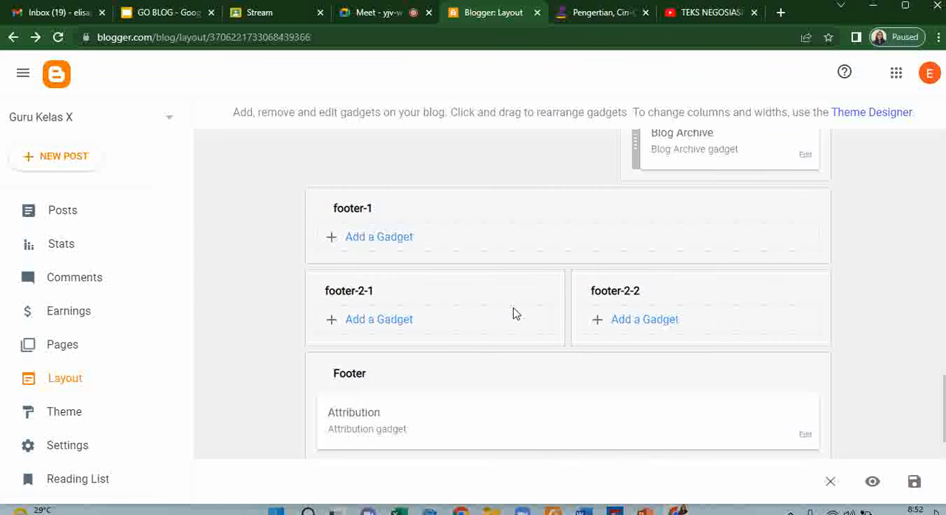
{"action": "scroll", "coordinate": [513, 313], "scroll_direction": "down", "scroll_amount": 1}
{"action": "scroll", "coordinate": [549, 310], "scroll_direction": "up", "scroll_amount": 3}
{"action": "scroll", "coordinate": [550, 310], "scroll_direction": "up", "scroll_amount": 10}
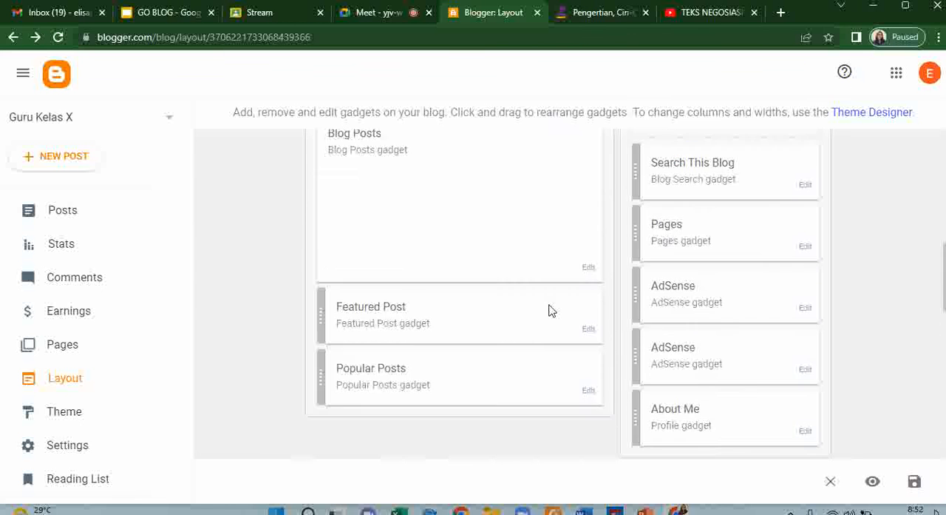
{"action": "scroll", "coordinate": [549, 310], "scroll_direction": "down", "scroll_amount": 2}
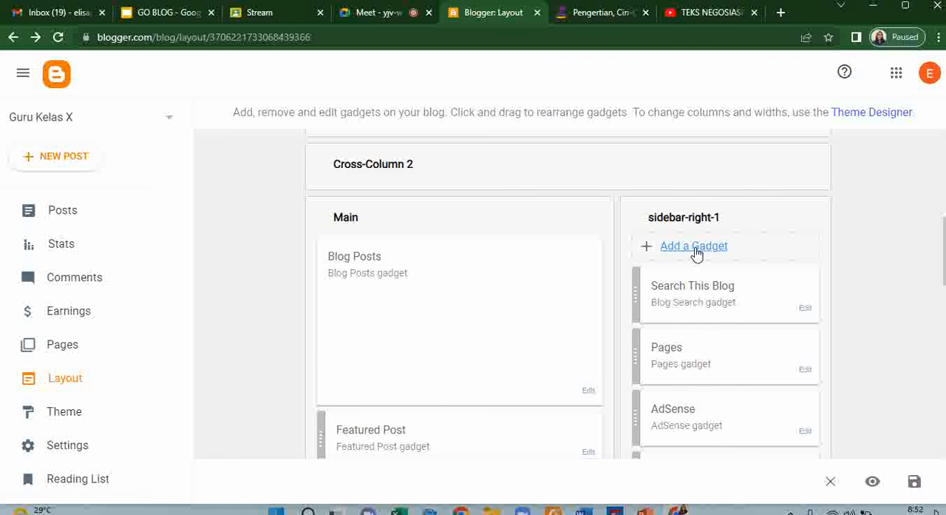
{"action": "left_click", "coordinate": [694, 247]}
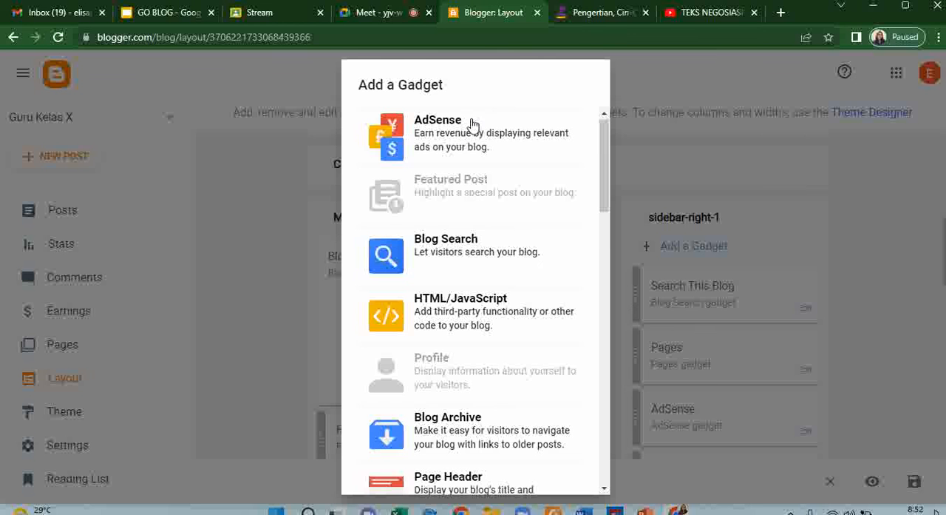
{"action": "scroll", "coordinate": [474, 124], "scroll_direction": "down", "scroll_amount": 2}
{"action": "scroll", "coordinate": [461, 185], "scroll_direction": "up", "scroll_amount": 1}
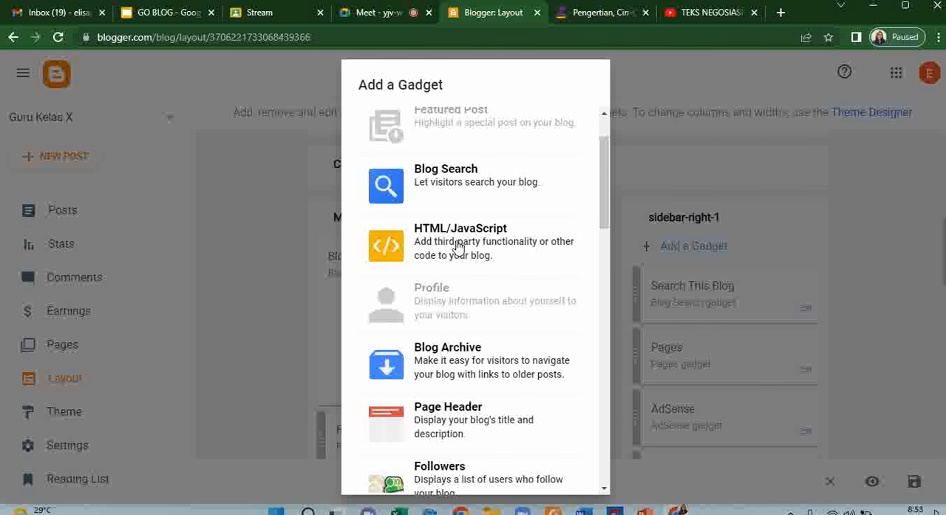
{"action": "scroll", "coordinate": [455, 257], "scroll_direction": "down", "scroll_amount": 3}
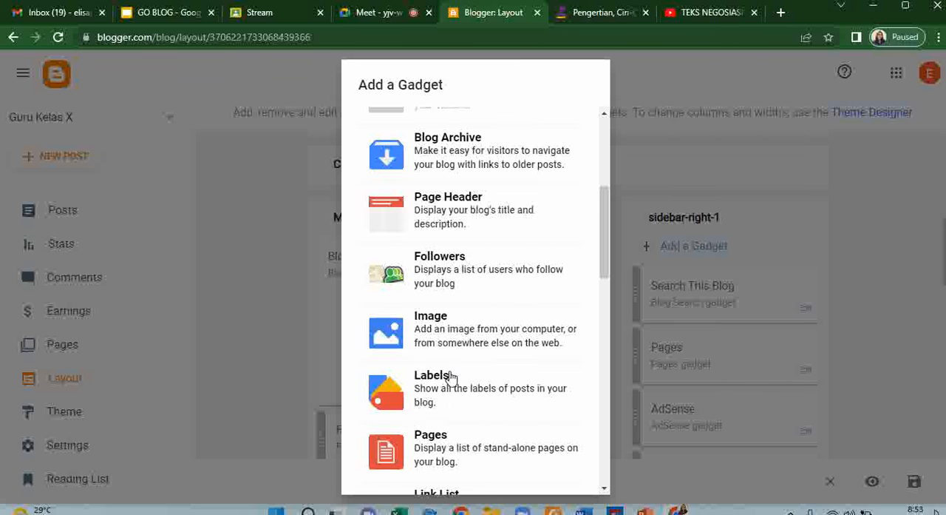
{"action": "scroll", "coordinate": [449, 380], "scroll_direction": "down", "scroll_amount": 2}
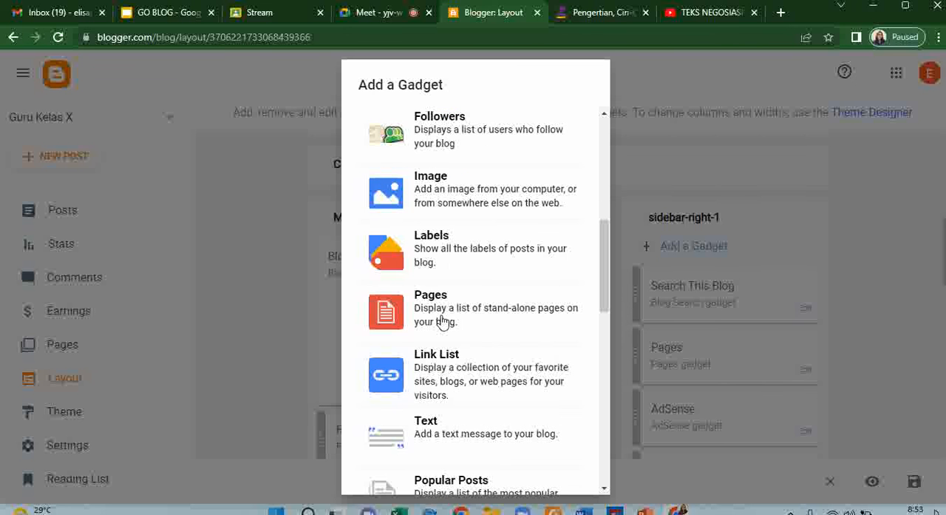
{"action": "left_click", "coordinate": [442, 322]}
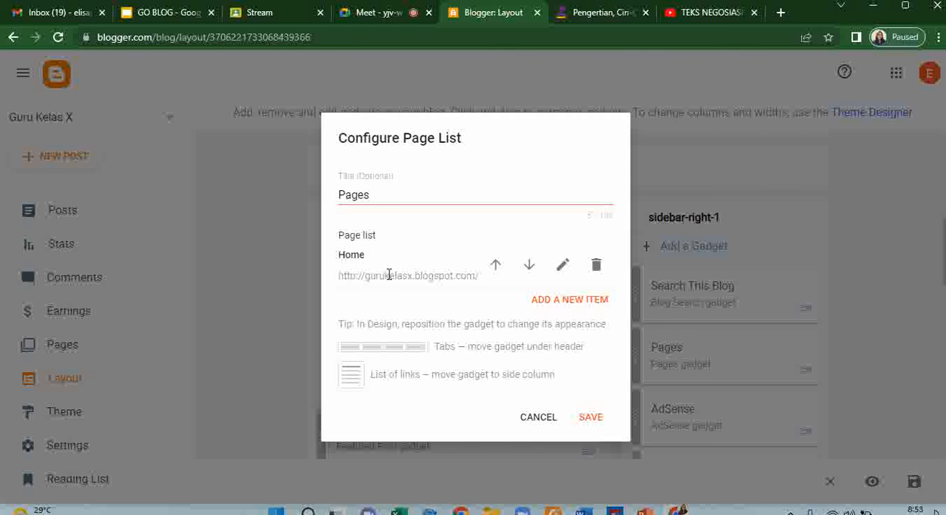
- Set the page list gadget's title to "Modul 1: Ciri-ciri Teks Negosiasi"
{"action": "left_click", "coordinate": [386, 194]}
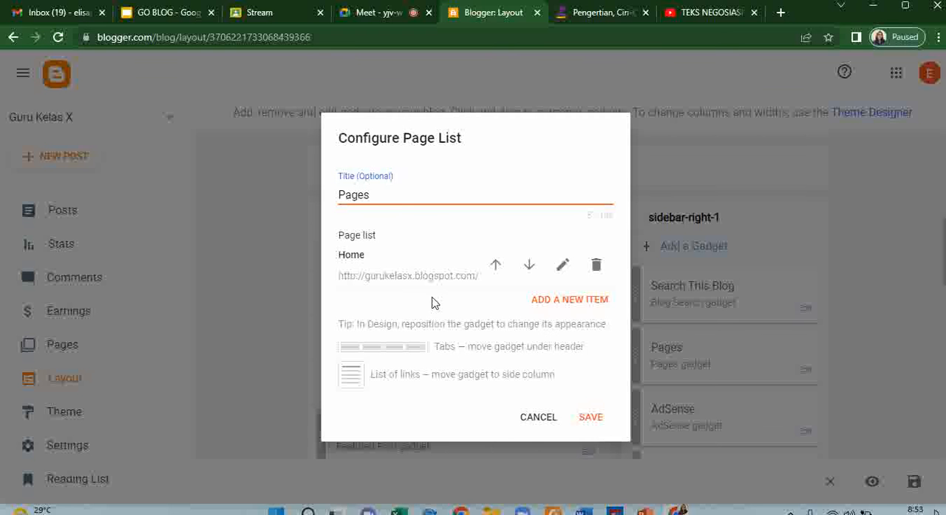
{"action": "left_click_drag", "start_coordinate": [376, 198], "coordinate": [333, 198]}
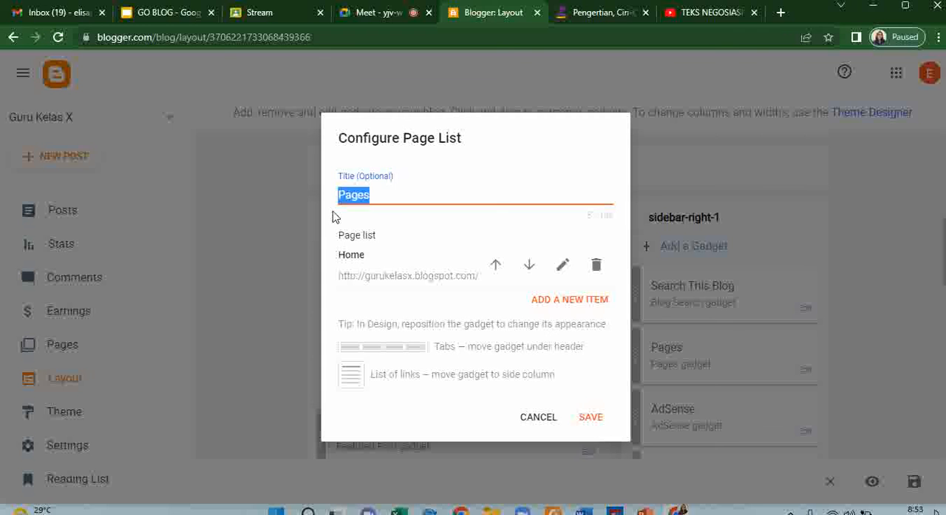
{"action": "type", "text": "Modu"}
{"action": "type", "text": "l 1: C"}
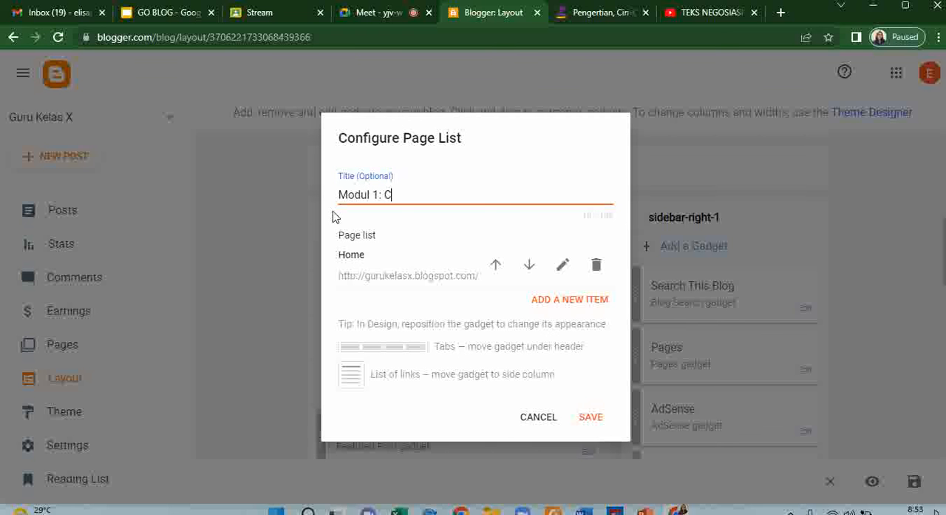
{"action": "type", "text": "iri-cir"}
{"action": "type", "text": "i Teks Ne"}
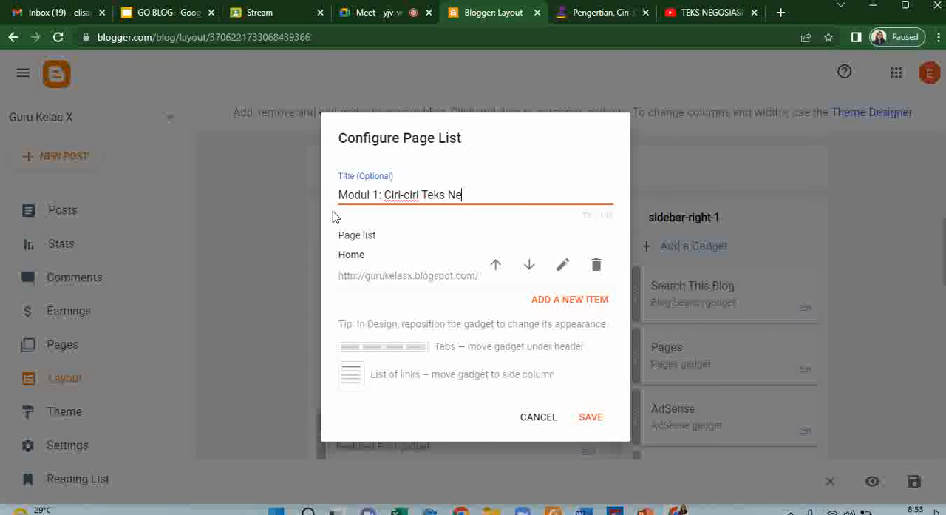
{"action": "type", "text": "gosiasi"}
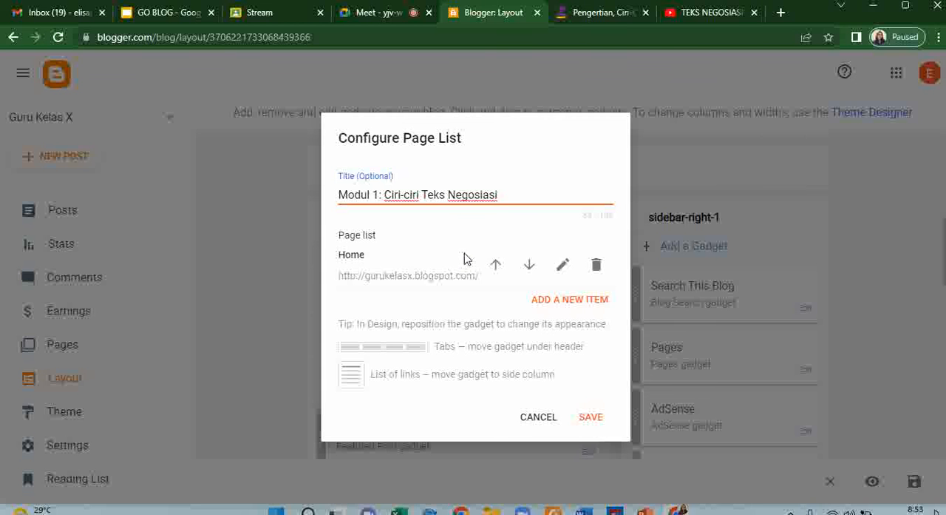
- Open the Home entry of the page list to check its page name and URL, and save it
{"action": "left_click", "coordinate": [559, 271]}
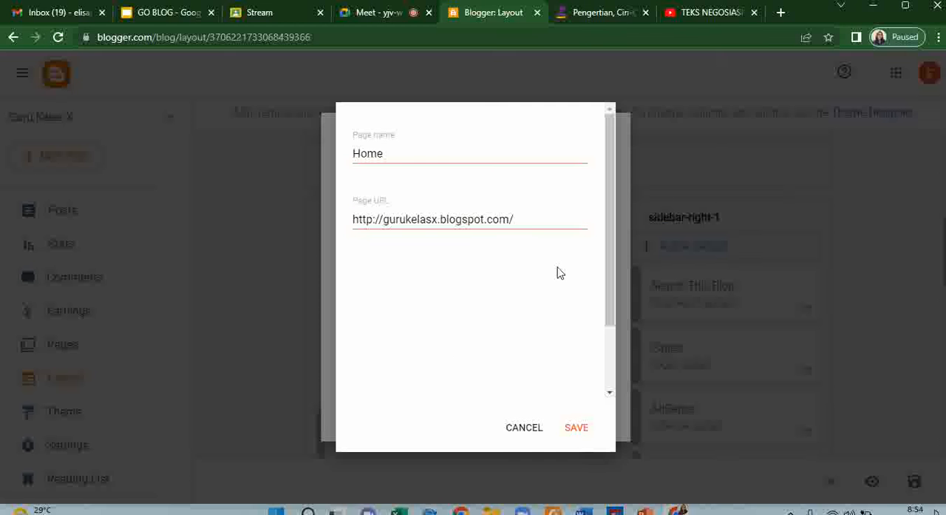
{"action": "left_click", "coordinate": [403, 155]}
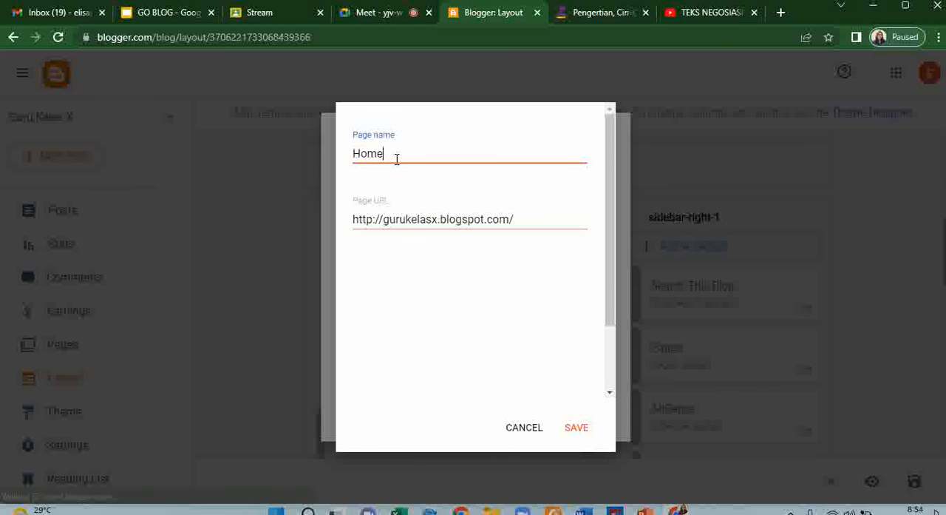
{"action": "double_click", "coordinate": [396, 158]}
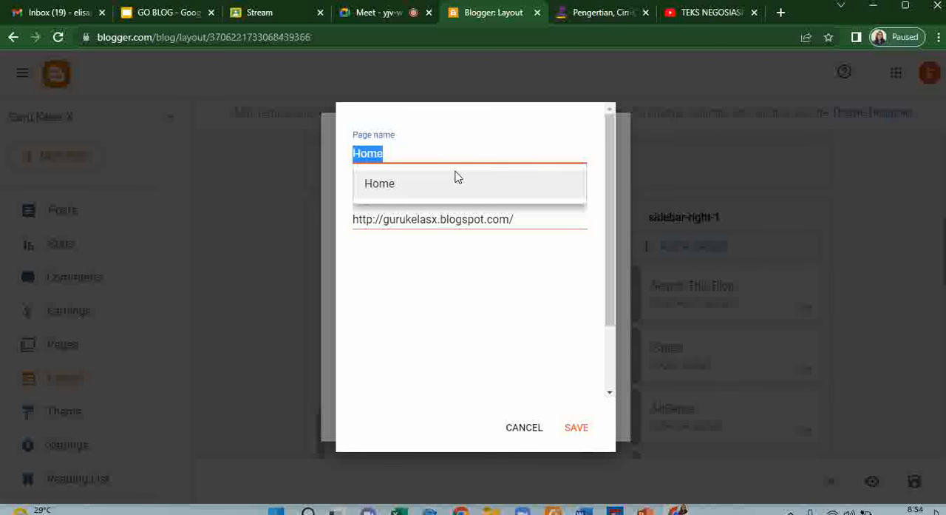
{"action": "left_click", "coordinate": [438, 273]}
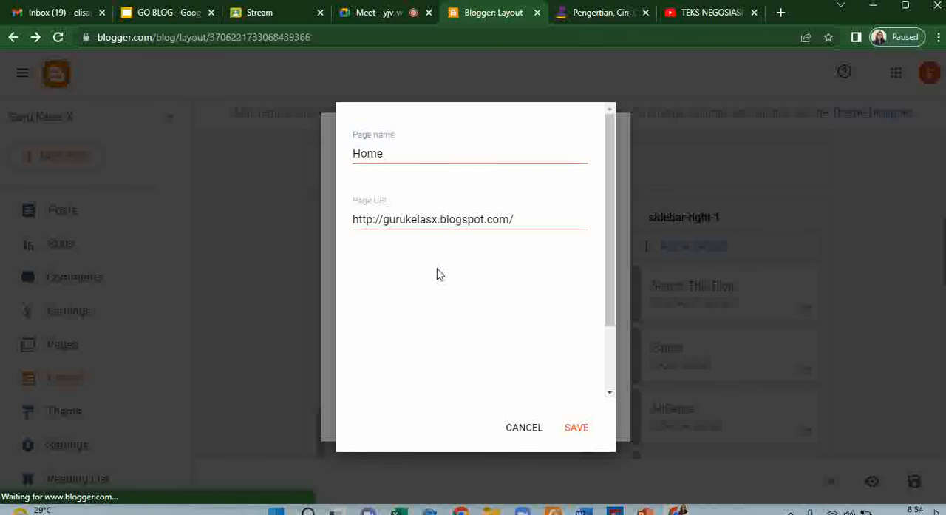
{"action": "left_click", "coordinate": [580, 433]}
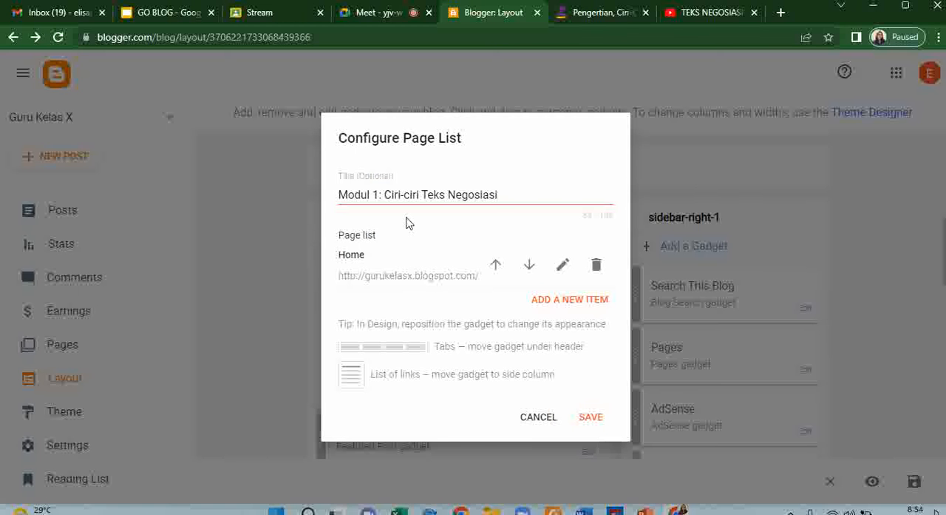
- Replace the page list gadget's title with "Teks Negosiasi"
{"action": "left_click_drag", "start_coordinate": [507, 194], "coordinate": [333, 196]}
{"action": "type", "text": "Tek"}
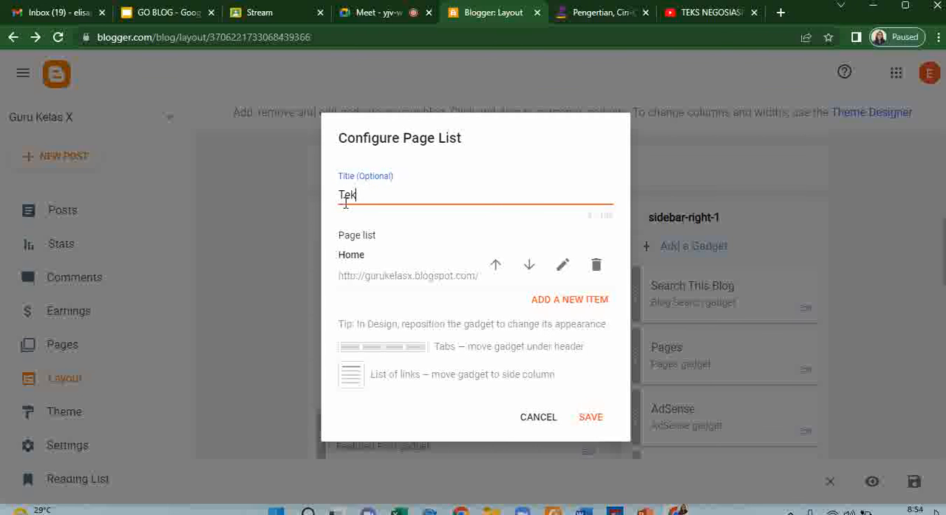
{"action": "type", "text": "s Negosiasi"}
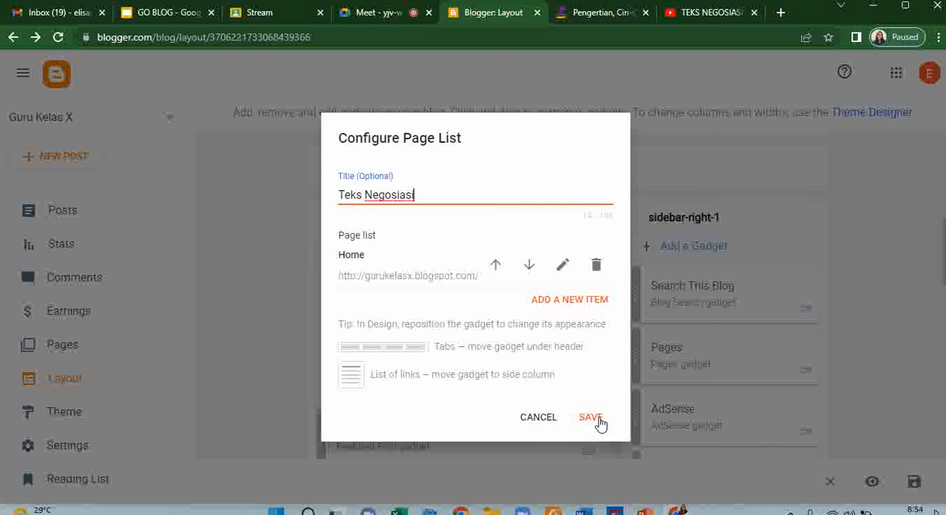
- Add the existing page "Modul 1: Penjelasan Teks Negosiasi" as a new item in the page list
{"action": "left_click", "coordinate": [586, 301]}
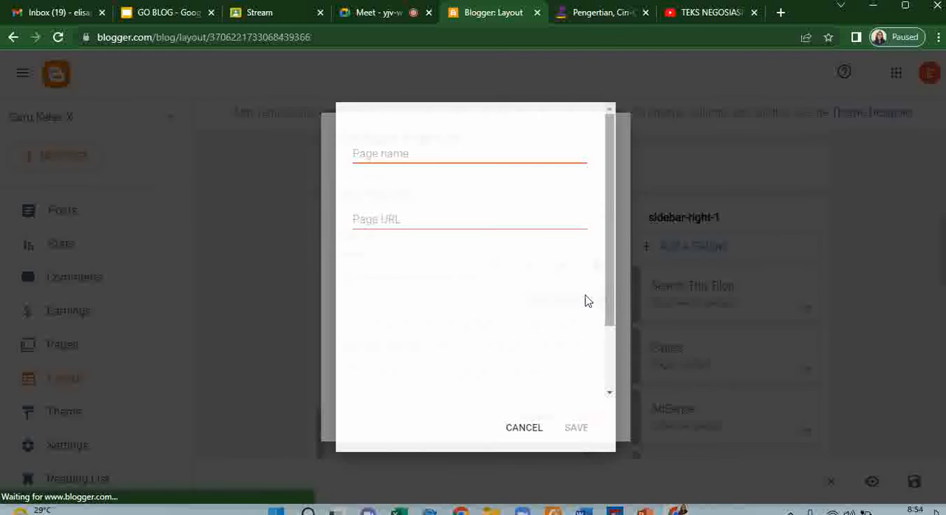
{"action": "left_click", "coordinate": [388, 154]}
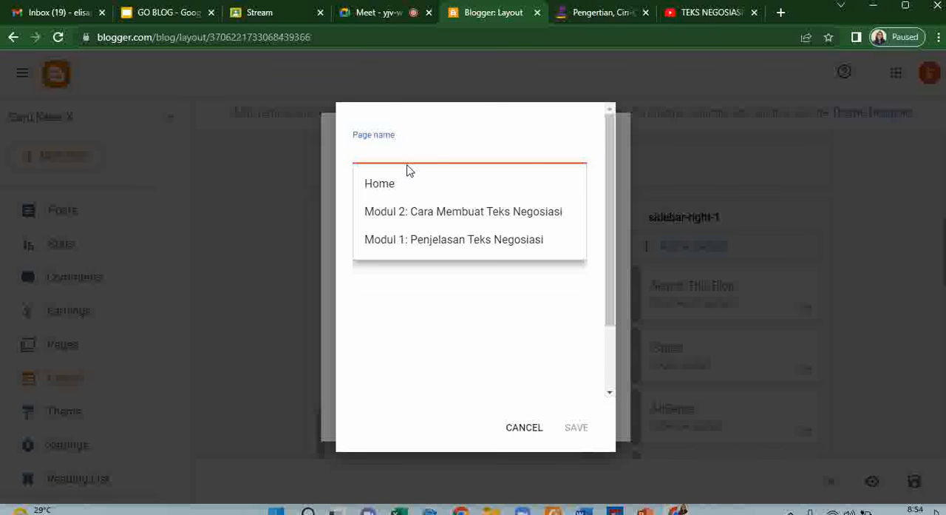
{"action": "left_click", "coordinate": [405, 245]}
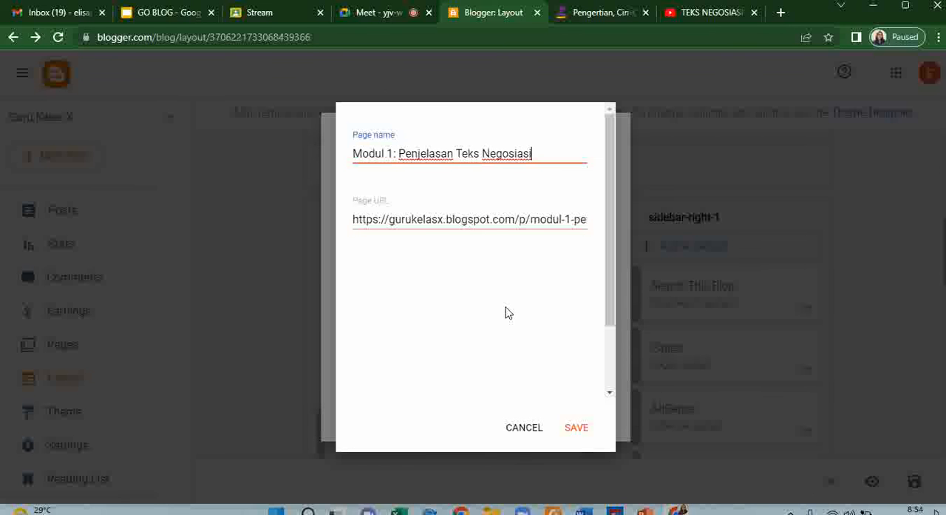
{"action": "left_click", "coordinate": [574, 433]}
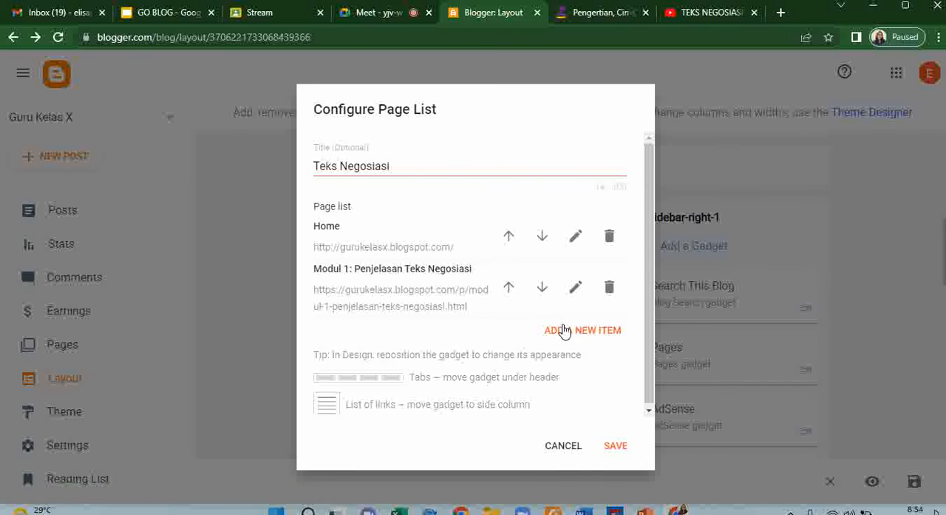
- Add the existing page "Modul 2: Cara Membuat Teks Negosiasi" as another item in the page list
{"action": "left_click", "coordinate": [566, 332]}
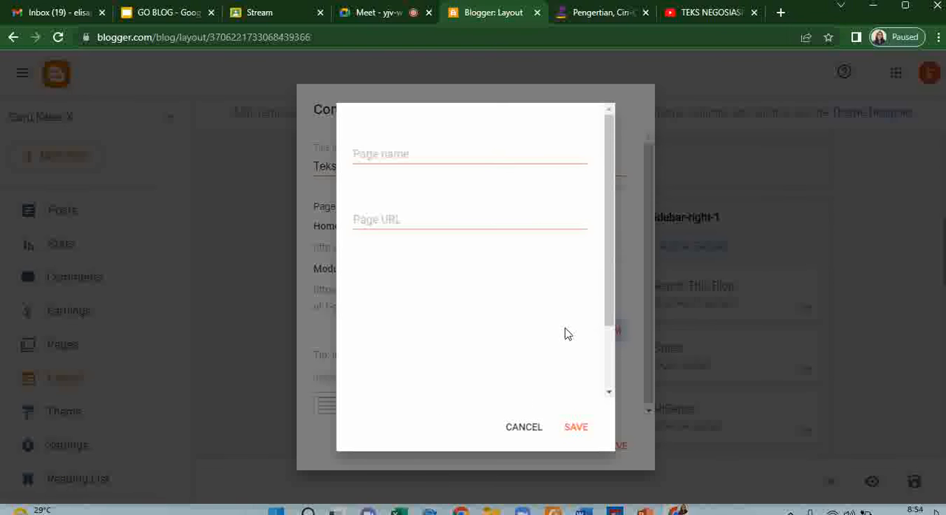
{"action": "left_click", "coordinate": [457, 153]}
{"action": "left_click", "coordinate": [449, 213]}
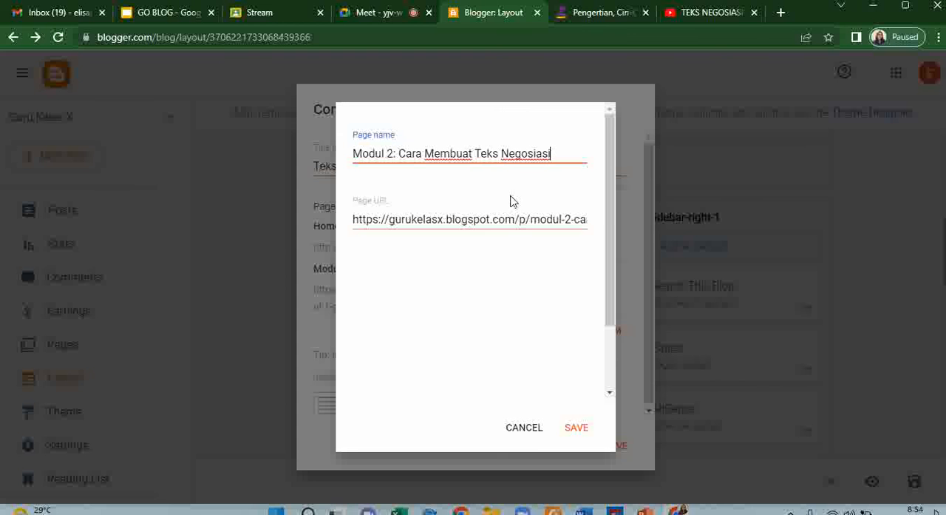
{"action": "left_click", "coordinate": [577, 429]}
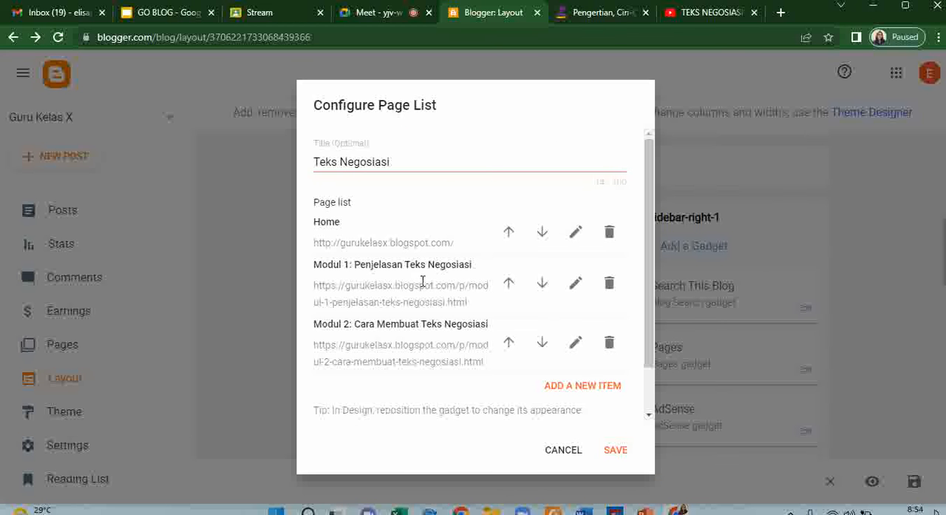
{"action": "scroll", "coordinate": [416, 242], "scroll_direction": "down", "scroll_amount": 1}
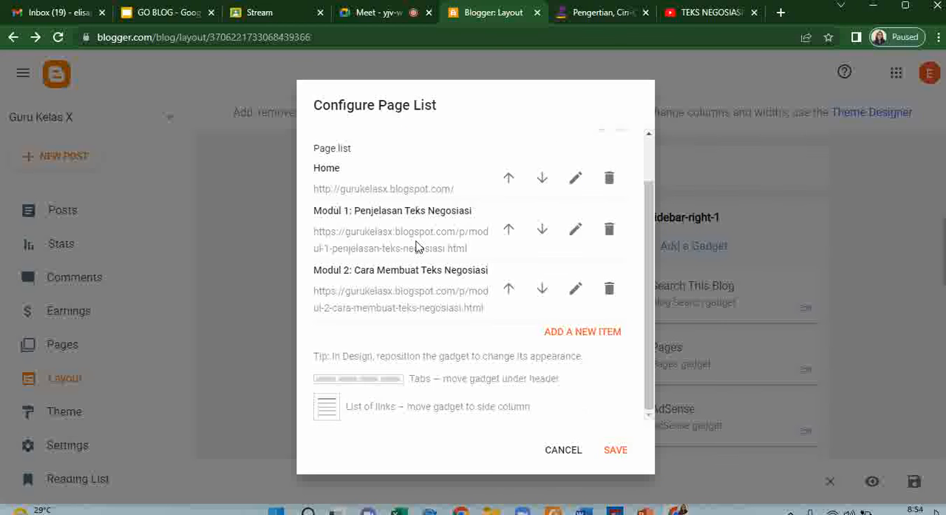
- Check the title and the three entries of the Teks Negosiasi page list and save the gadget
{"action": "scroll", "coordinate": [416, 246], "scroll_direction": "up", "scroll_amount": 1}
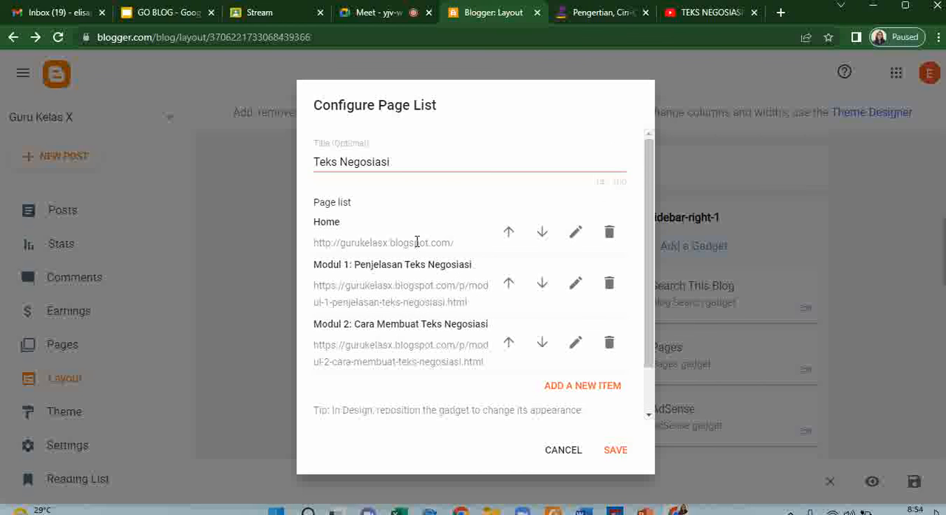
{"action": "scroll", "coordinate": [416, 241], "scroll_direction": "down", "scroll_amount": 1}
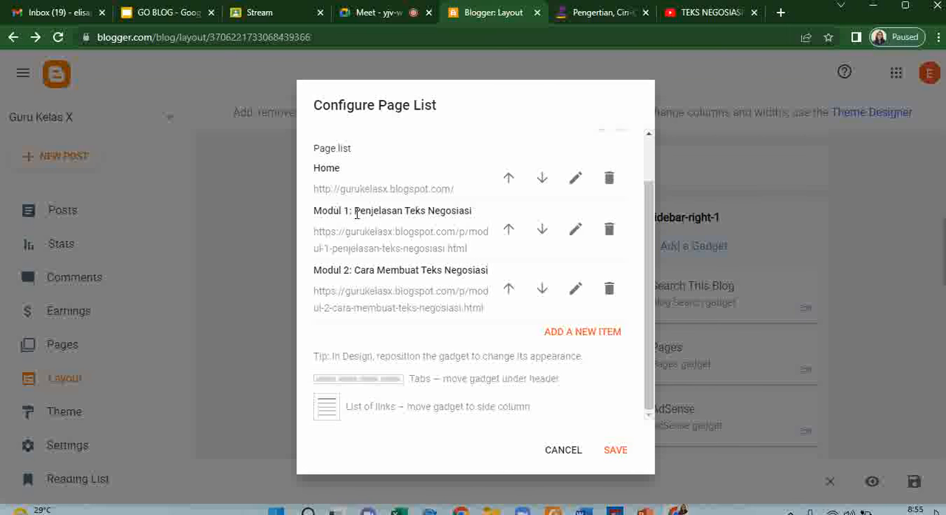
{"action": "left_click", "coordinate": [613, 451]}
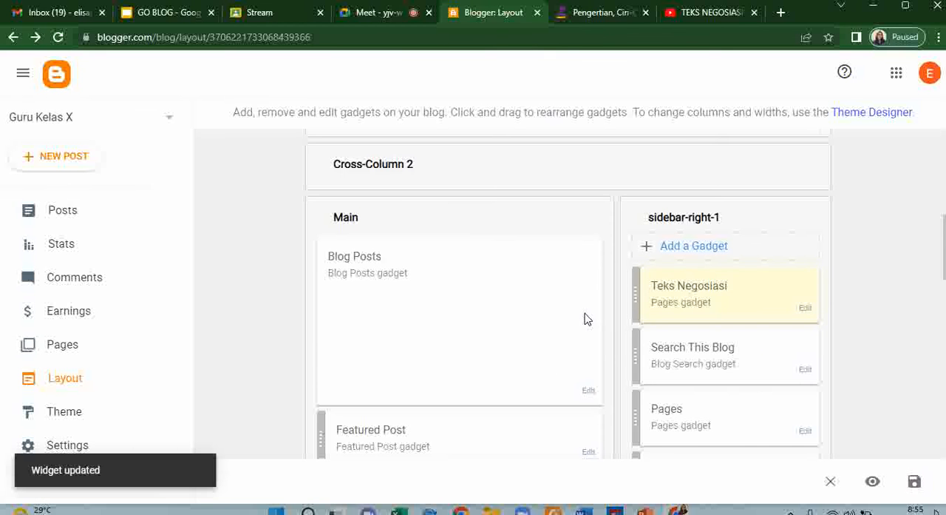
- Look through the blog layout's main, sidebar and footer sections and the gadgets placed in them
{"action": "scroll", "coordinate": [584, 319], "scroll_direction": "down", "scroll_amount": 3}
{"action": "scroll", "coordinate": [584, 319], "scroll_direction": "down", "scroll_amount": 1}
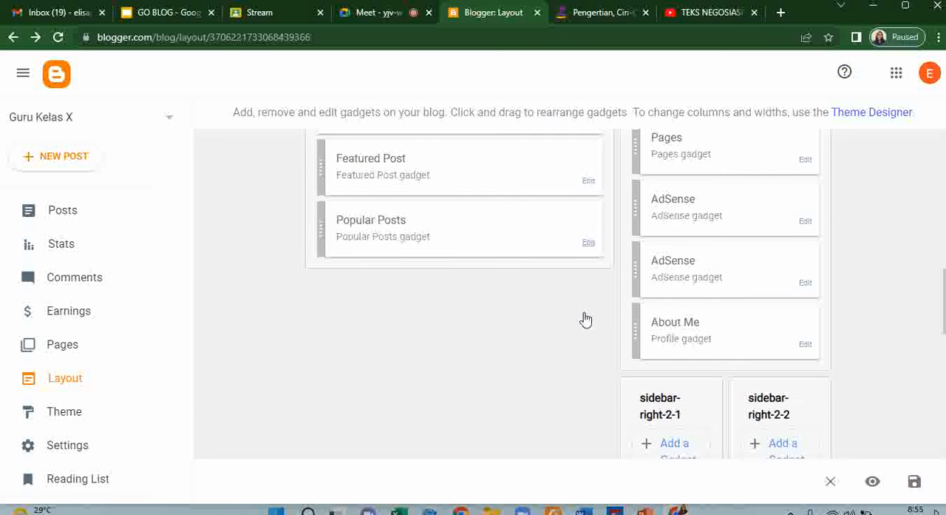
{"action": "scroll", "coordinate": [584, 319], "scroll_direction": "down", "scroll_amount": 7}
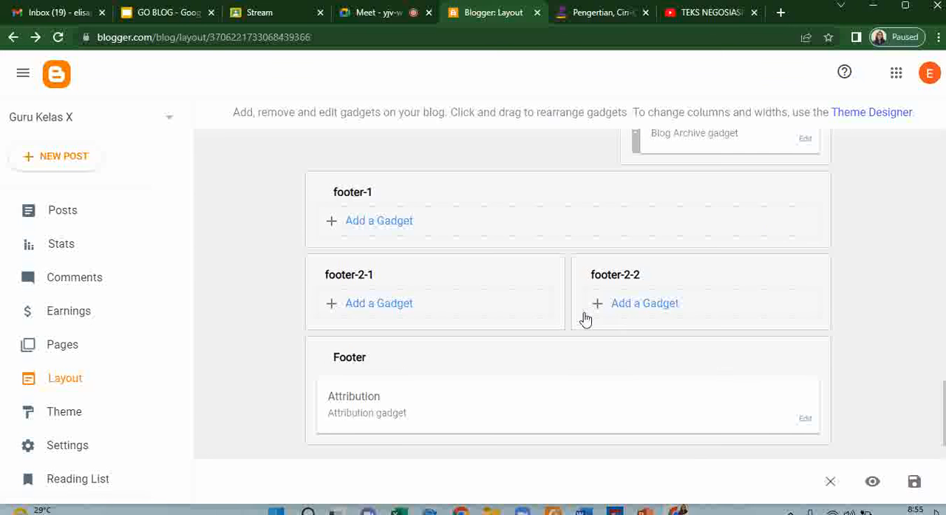
{"action": "scroll", "coordinate": [769, 321], "scroll_direction": "up", "scroll_amount": 15}
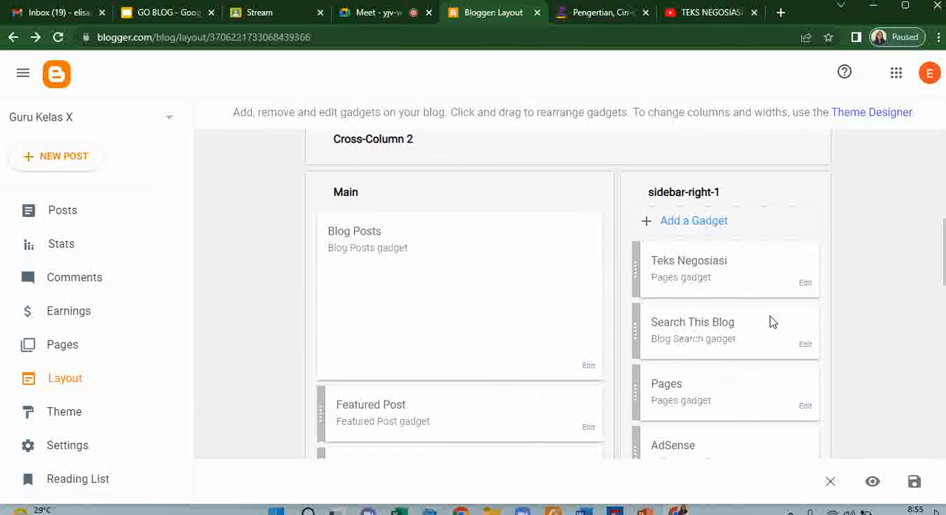
{"action": "scroll", "coordinate": [636, 302], "scroll_direction": "down", "scroll_amount": 5}
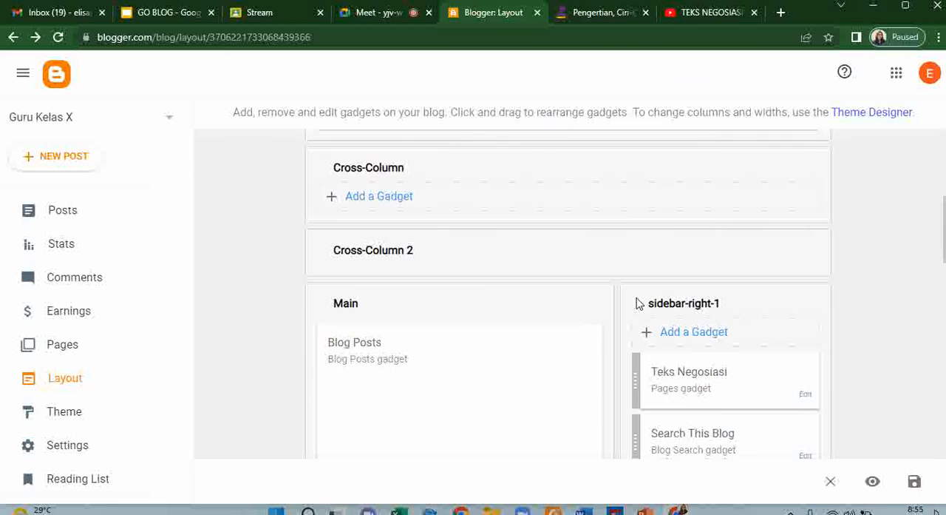
{"action": "scroll", "coordinate": [636, 302], "scroll_direction": "down", "scroll_amount": 8}
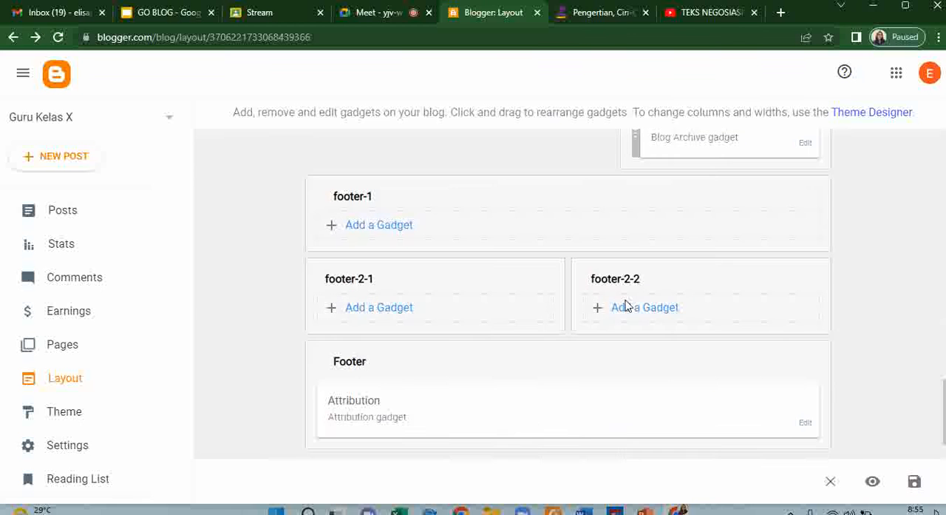
{"action": "scroll", "coordinate": [624, 304], "scroll_direction": "up", "scroll_amount": 8}
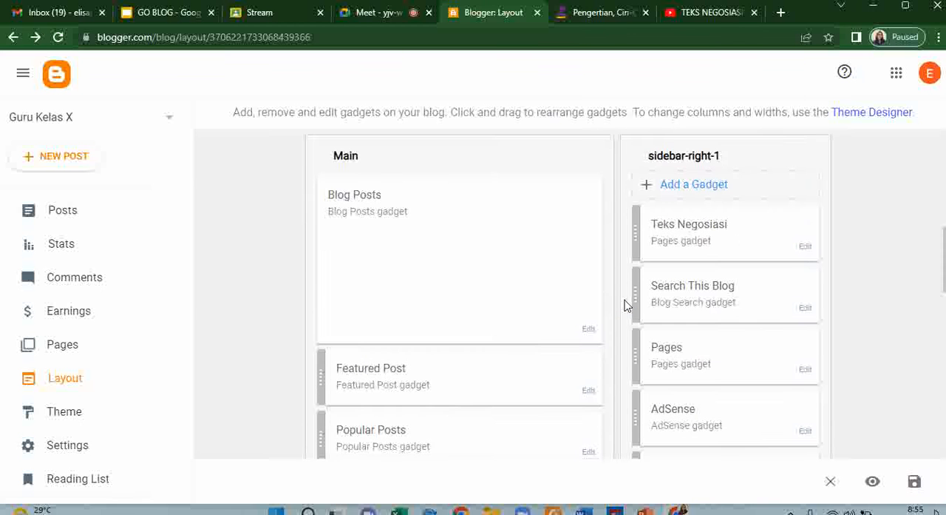
{"action": "scroll", "coordinate": [555, 320], "scroll_direction": "down", "scroll_amount": 8}
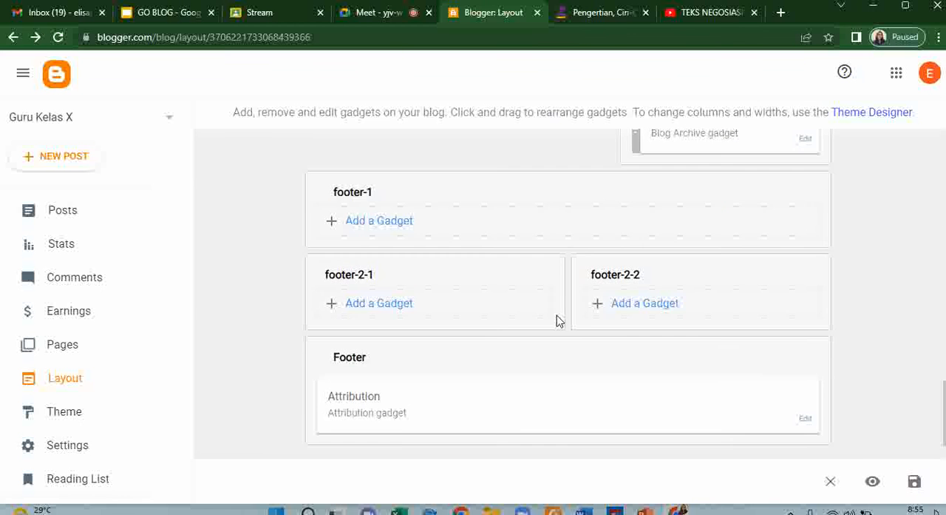
- Browse the gadgets available for the footer-1 section and close the list without adding any
{"action": "left_click", "coordinate": [403, 224]}
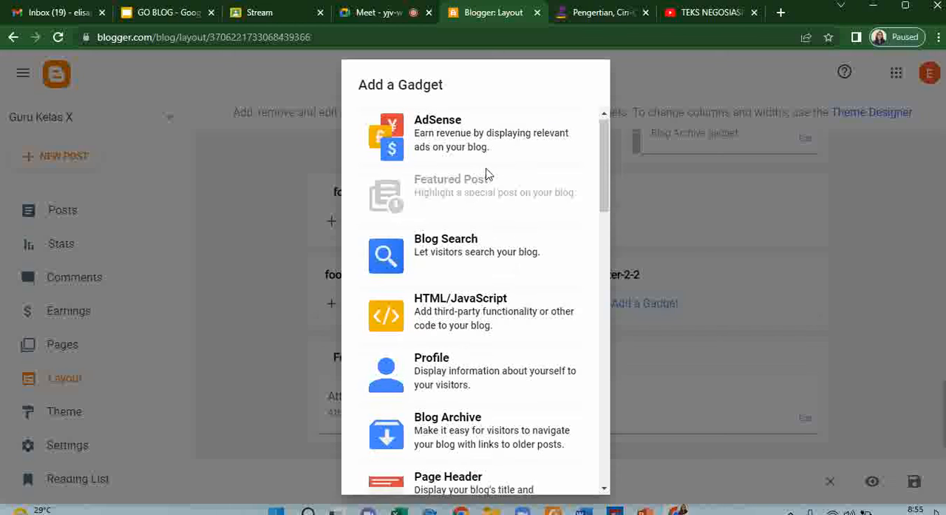
{"action": "scroll", "coordinate": [481, 213], "scroll_direction": "down", "scroll_amount": 3}
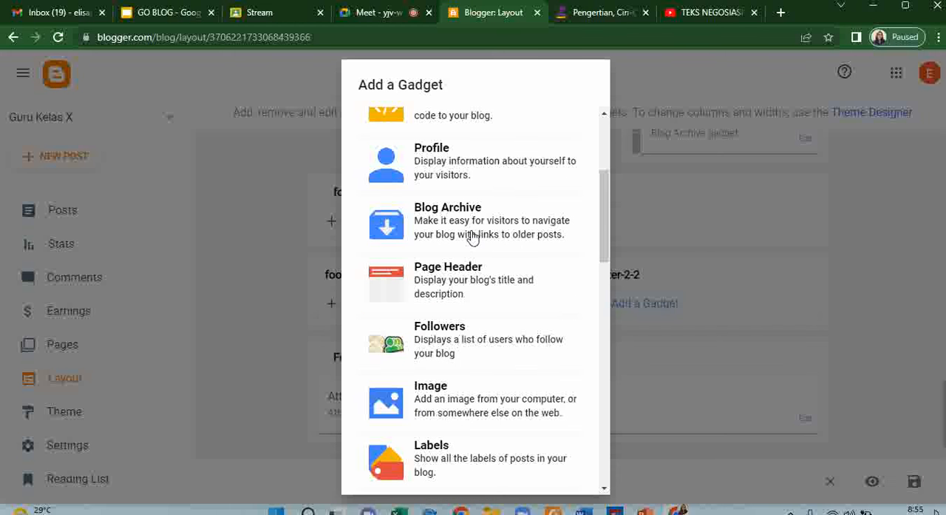
{"action": "scroll", "coordinate": [473, 243], "scroll_direction": "down", "scroll_amount": 3}
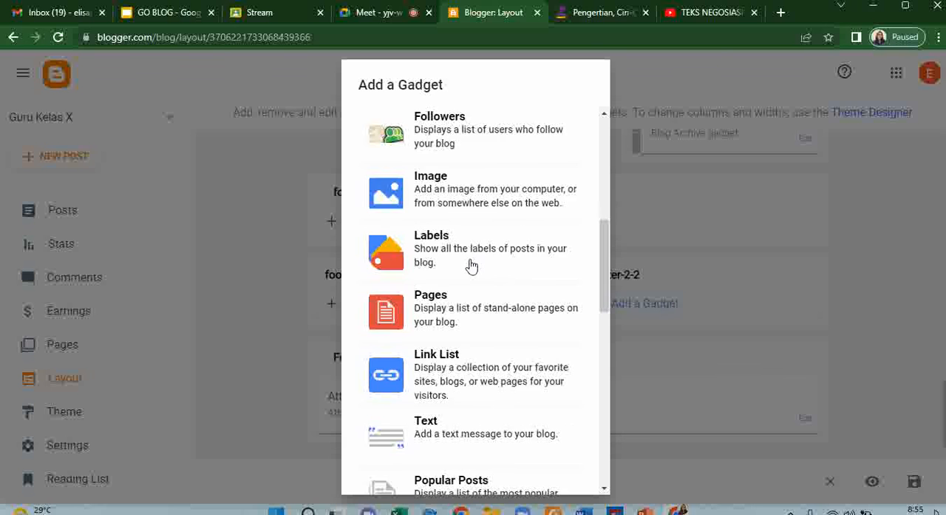
{"action": "scroll", "coordinate": [471, 266], "scroll_direction": "down", "scroll_amount": 4}
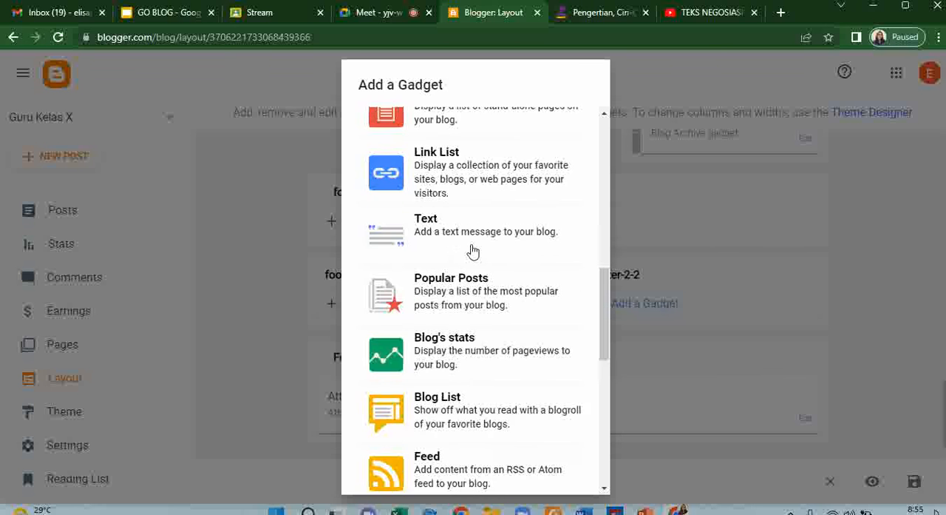
{"action": "scroll", "coordinate": [471, 251], "scroll_direction": "down", "scroll_amount": 2}
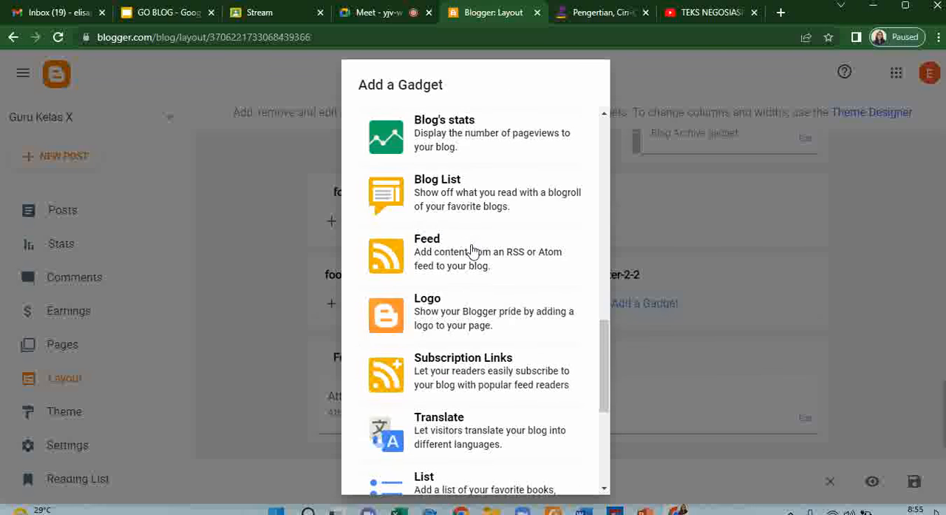
{"action": "scroll", "coordinate": [472, 250], "scroll_direction": "down", "scroll_amount": 4}
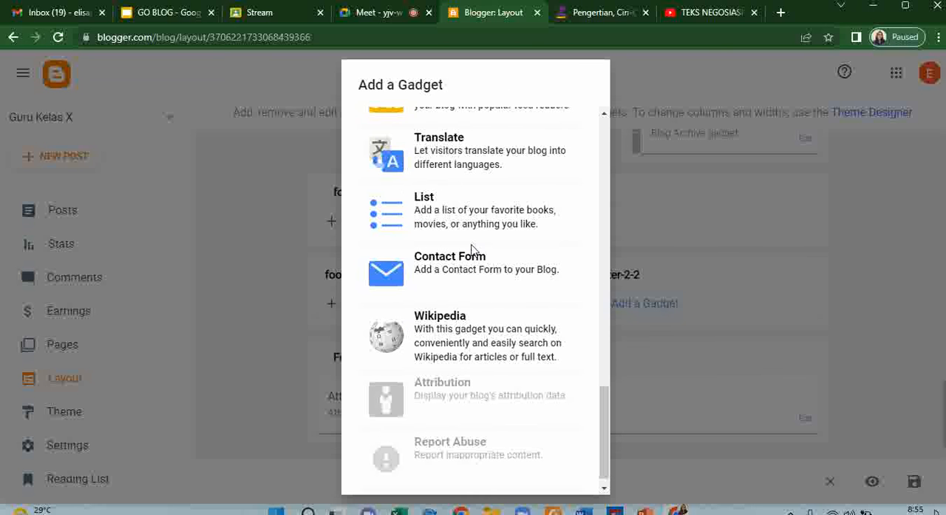
{"action": "scroll", "coordinate": [472, 250], "scroll_direction": "up", "scroll_amount": 8}
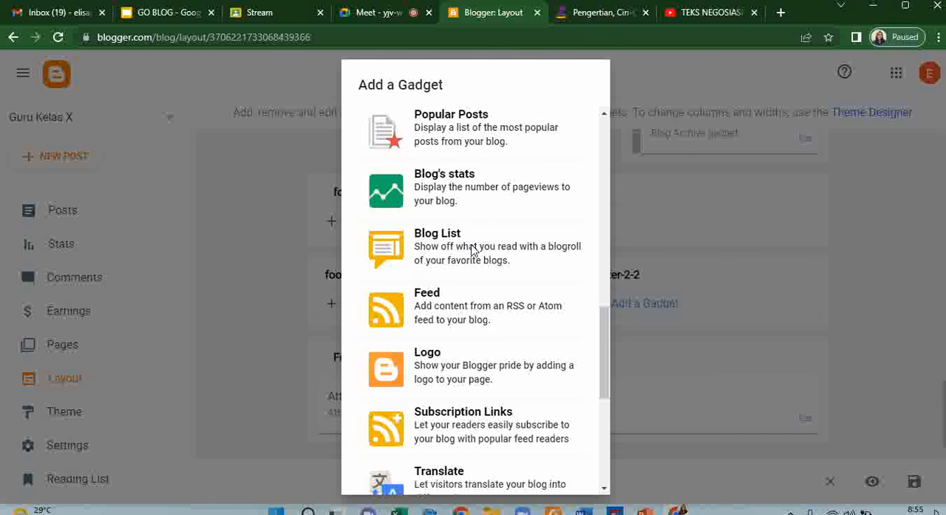
{"action": "scroll", "coordinate": [472, 250], "scroll_direction": "up", "scroll_amount": 2}
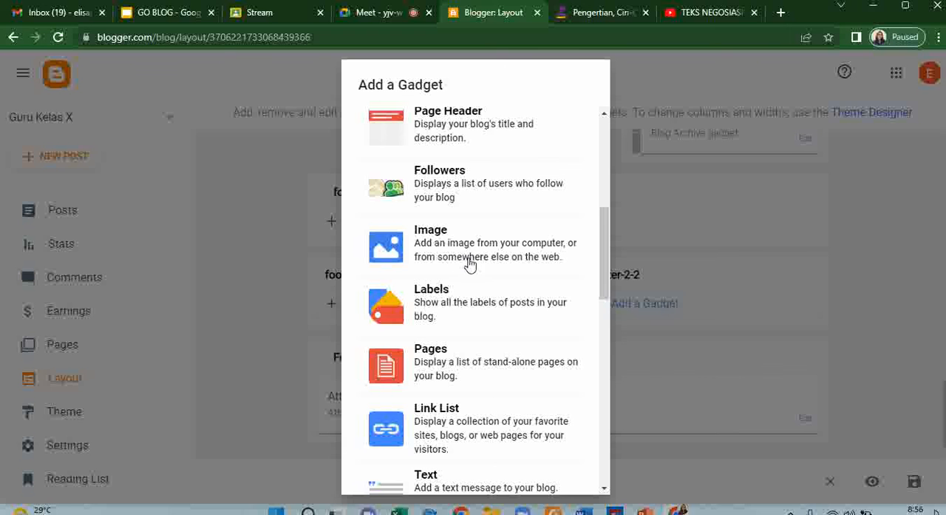
{"action": "left_click", "coordinate": [242, 209]}
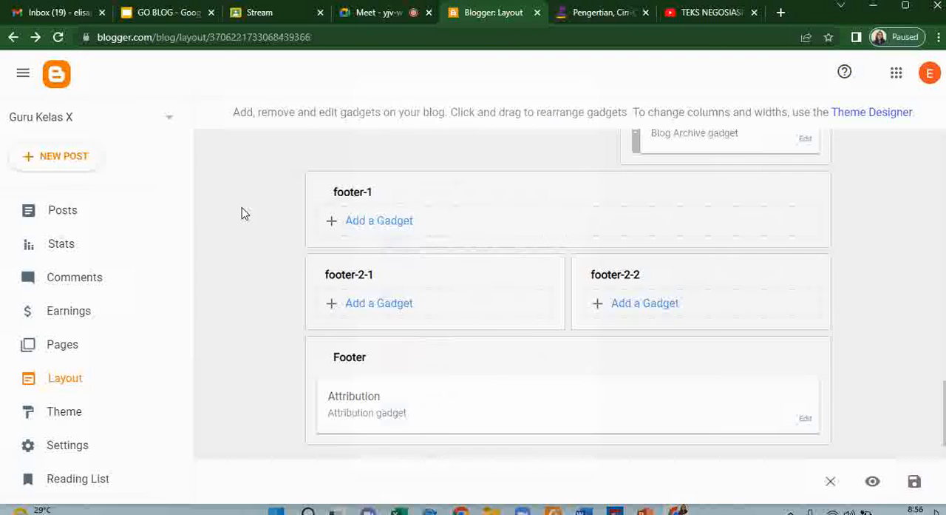
- View the published Teks Negosiasi post on the live blog, checking its header, sidebar module links and video, and close it
{"action": "scroll", "coordinate": [619, 366], "scroll_direction": "up", "scroll_amount": 15}
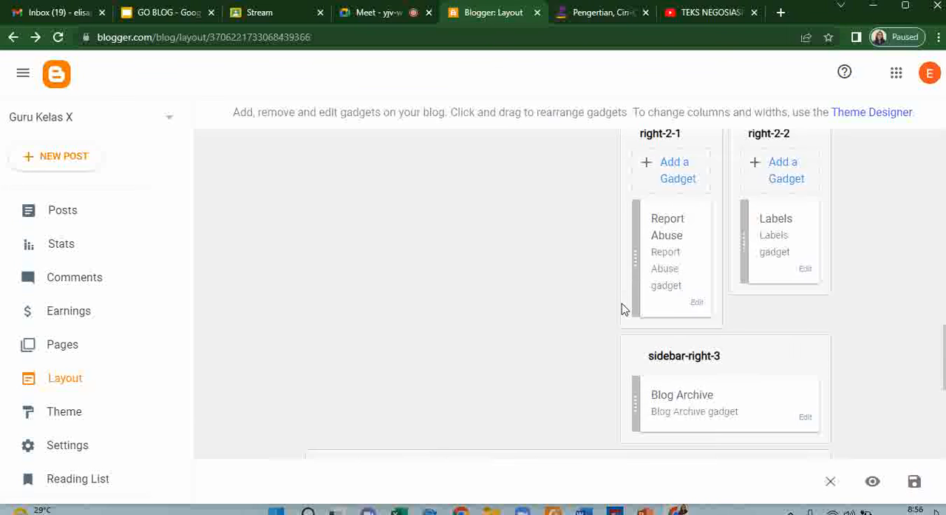
{"action": "scroll", "coordinate": [508, 247], "scroll_direction": "up", "scroll_amount": 3}
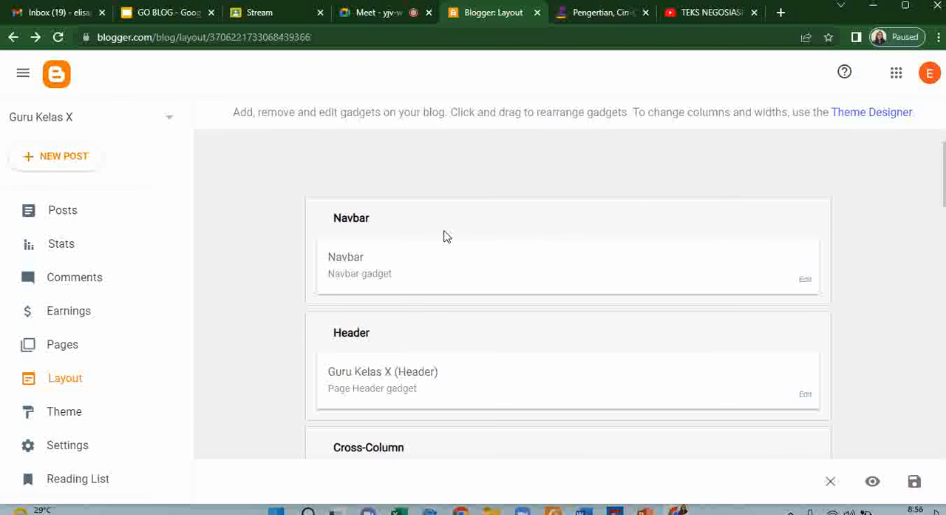
{"action": "left_click", "coordinate": [68, 214]}
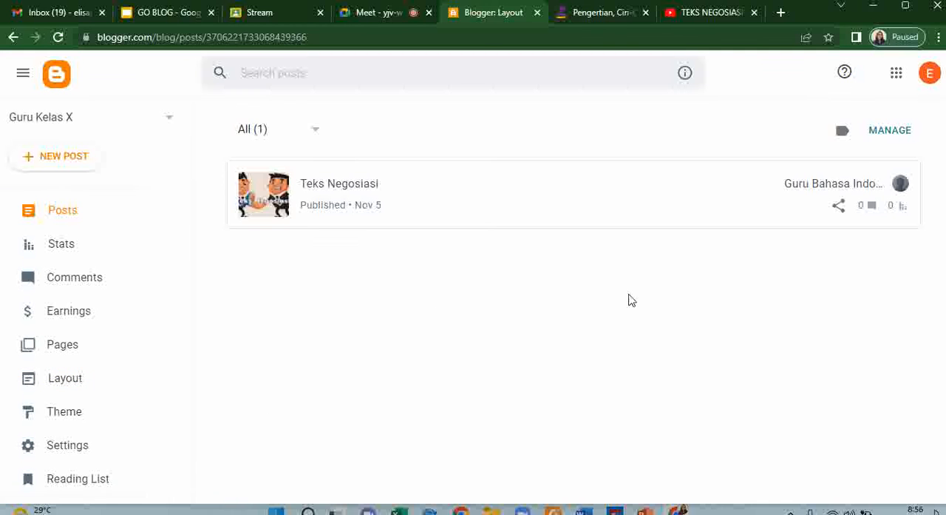
{"action": "left_click", "coordinate": [869, 185]}
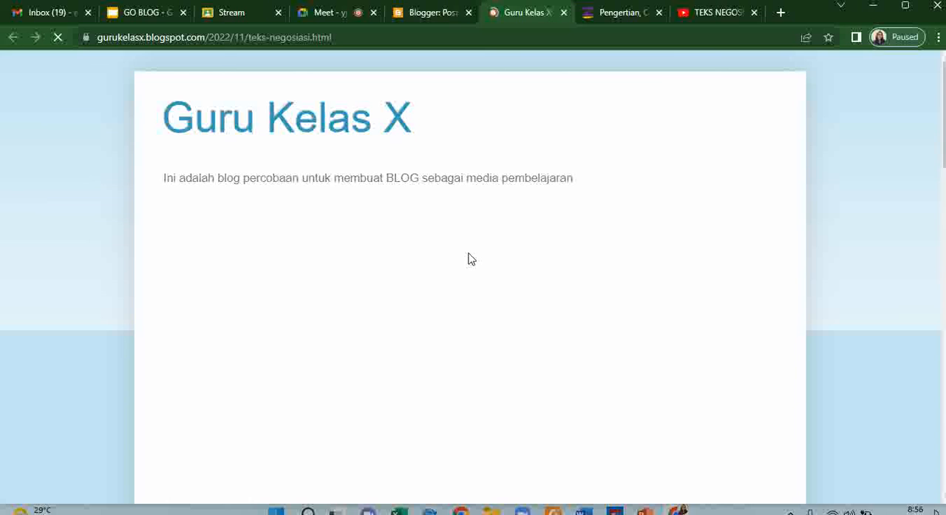
{"action": "scroll", "coordinate": [470, 258], "scroll_direction": "down", "scroll_amount": 4}
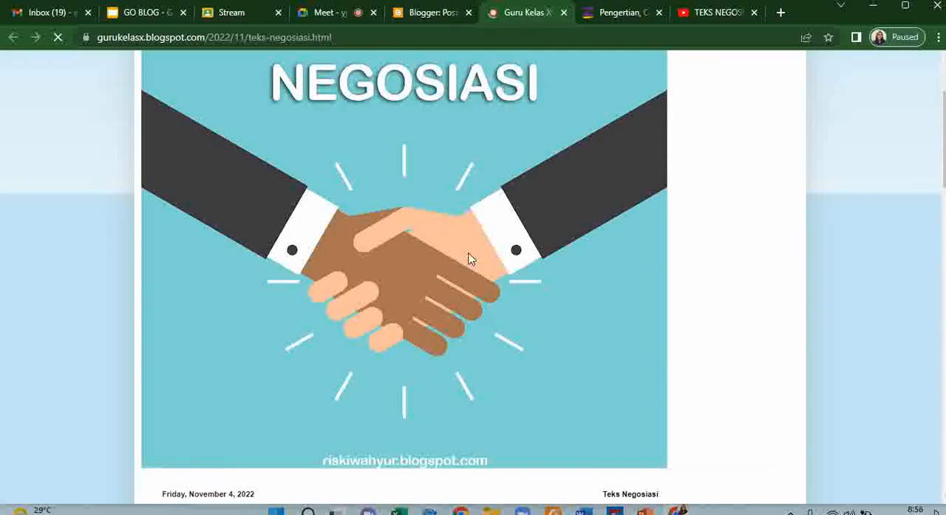
{"action": "scroll", "coordinate": [469, 258], "scroll_direction": "down", "scroll_amount": 1}
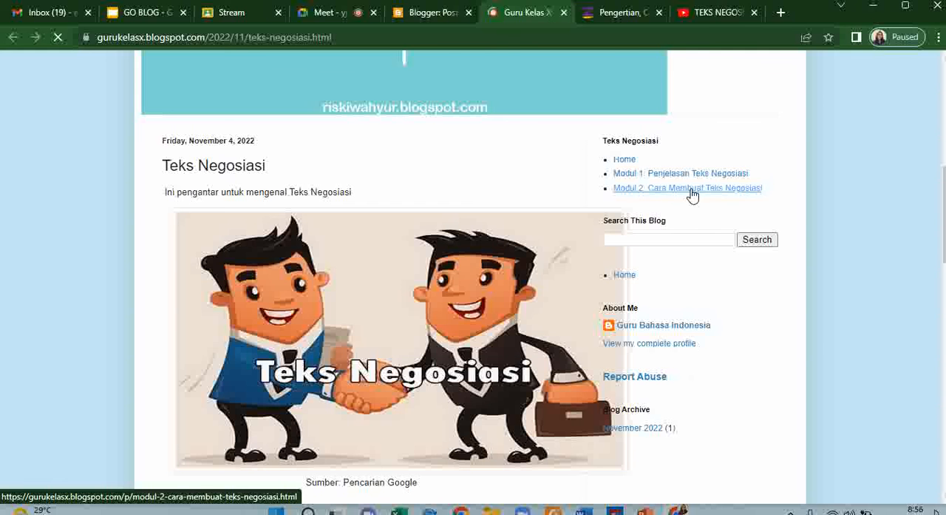
{"action": "scroll", "coordinate": [487, 232], "scroll_direction": "down", "scroll_amount": 5}
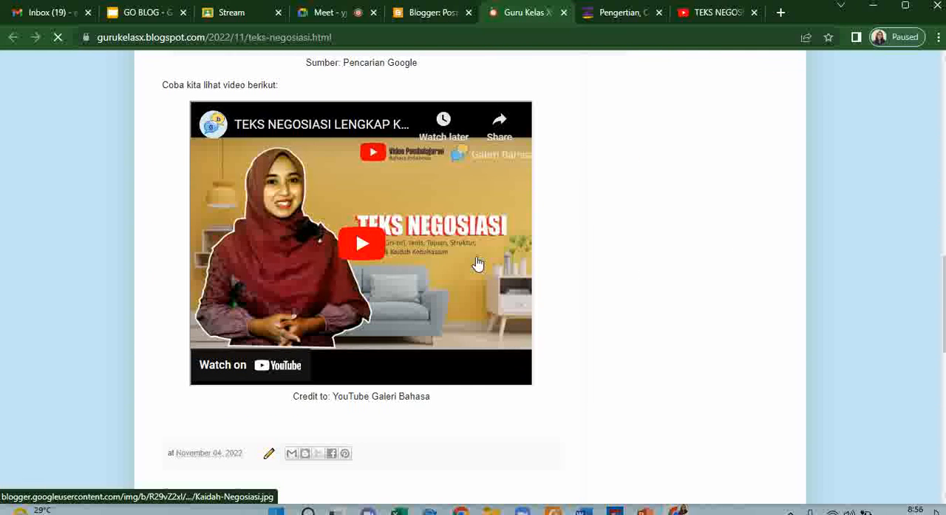
{"action": "scroll", "coordinate": [477, 263], "scroll_direction": "down", "scroll_amount": 3}
{"action": "scroll", "coordinate": [478, 263], "scroll_direction": "down", "scroll_amount": 5}
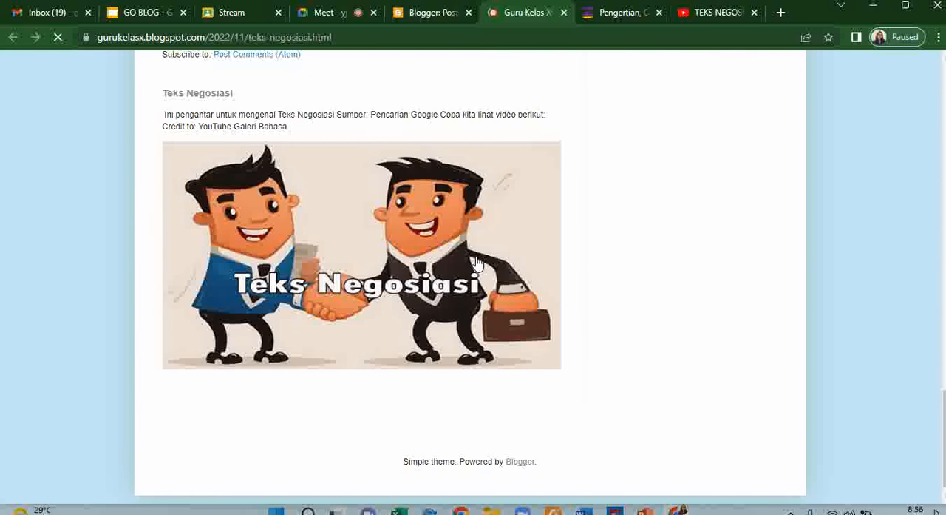
{"action": "scroll", "coordinate": [478, 263], "scroll_direction": "down", "scroll_amount": 1}
{"action": "scroll", "coordinate": [477, 263], "scroll_direction": "up", "scroll_amount": 15}
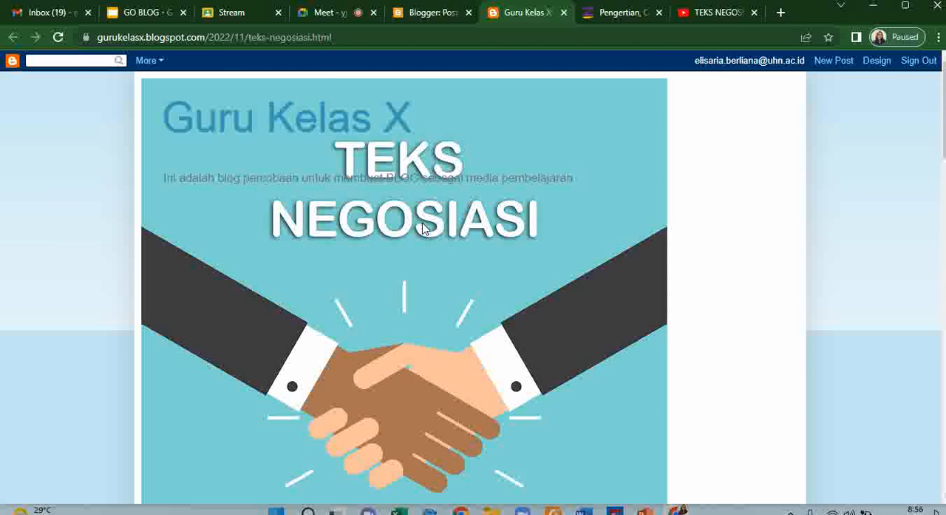
{"action": "left_click", "coordinate": [565, 13]}
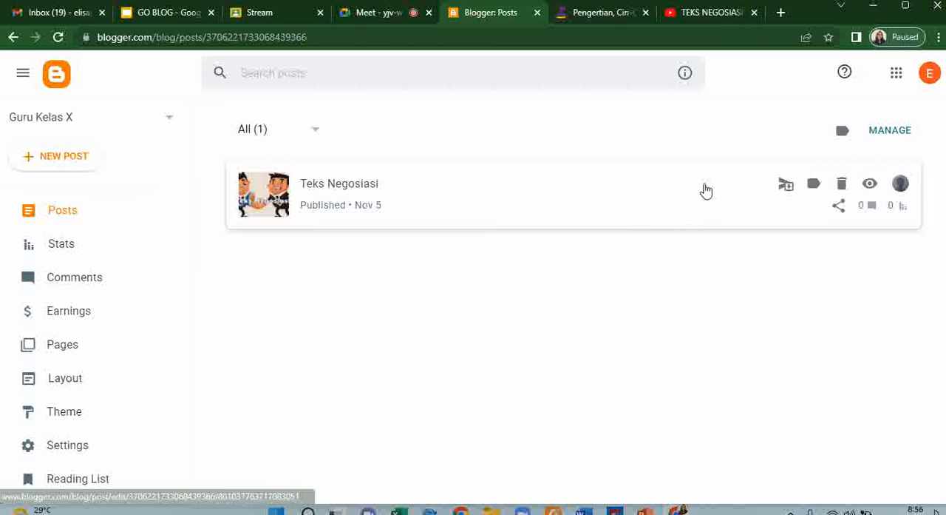
- Apply the Contempo Aqua theme to the blog after downloading a backup of the current theme
{"action": "scroll", "coordinate": [81, 348], "scroll_direction": "down", "scroll_amount": 3}
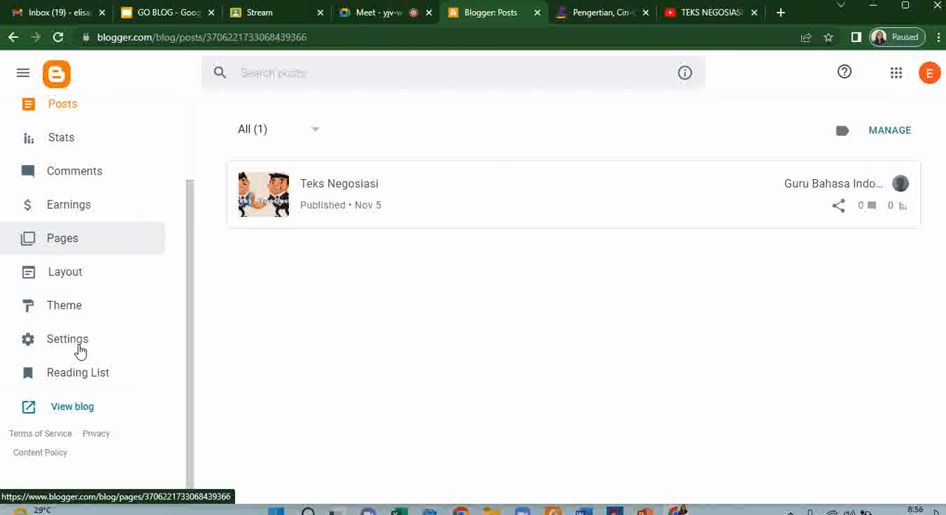
{"action": "left_click", "coordinate": [74, 306]}
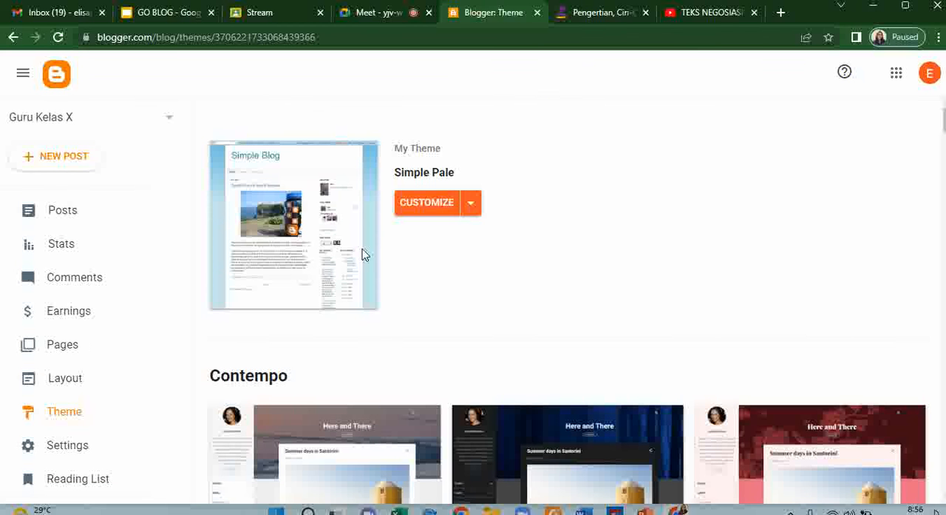
{"action": "scroll", "coordinate": [605, 251], "scroll_direction": "down", "scroll_amount": 6}
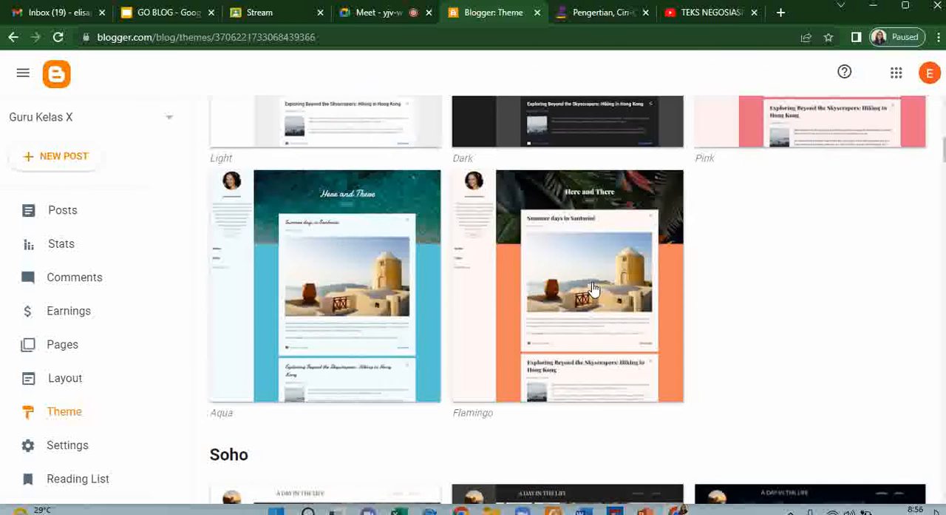
{"action": "left_click", "coordinate": [416, 271]}
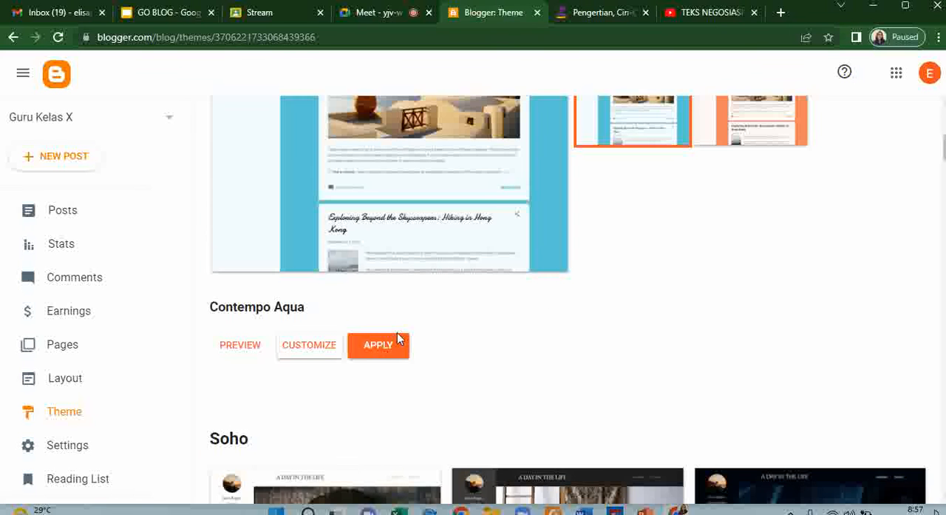
{"action": "left_click", "coordinate": [397, 340]}
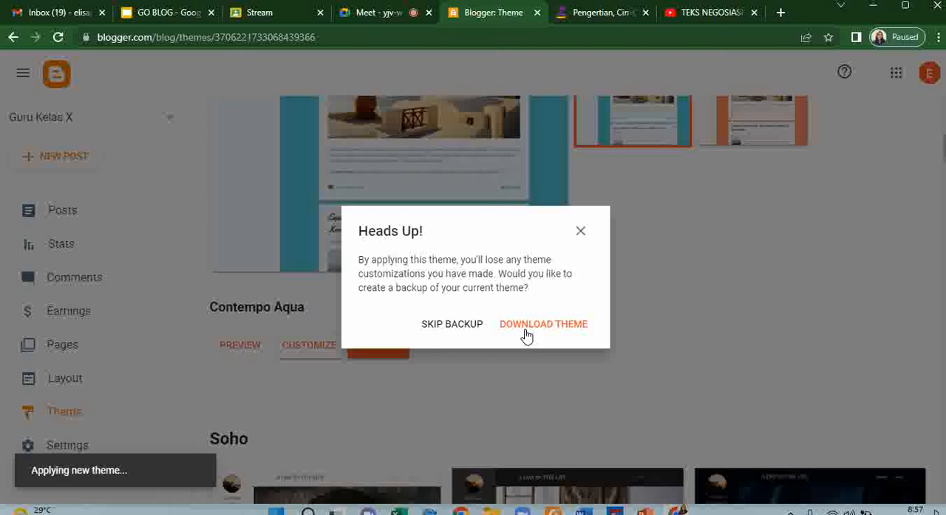
{"action": "left_click", "coordinate": [529, 327]}
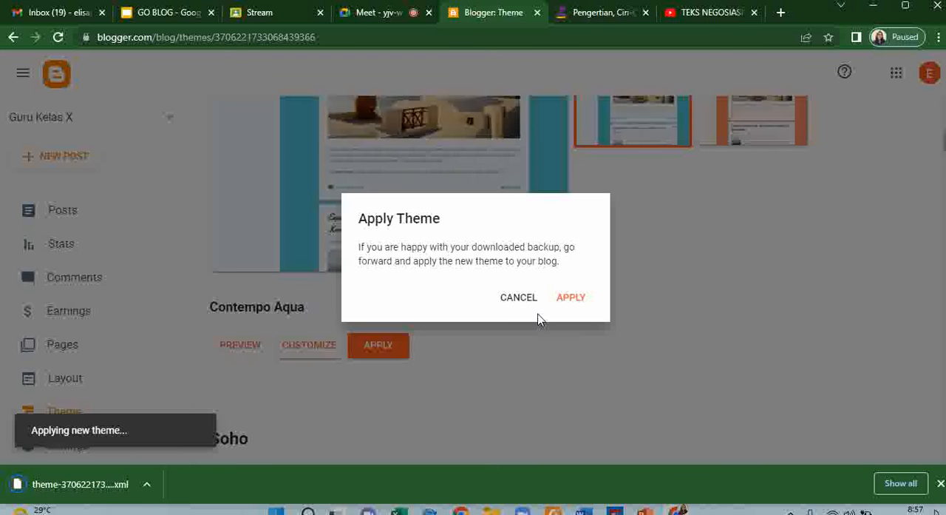
{"action": "left_click", "coordinate": [582, 297]}
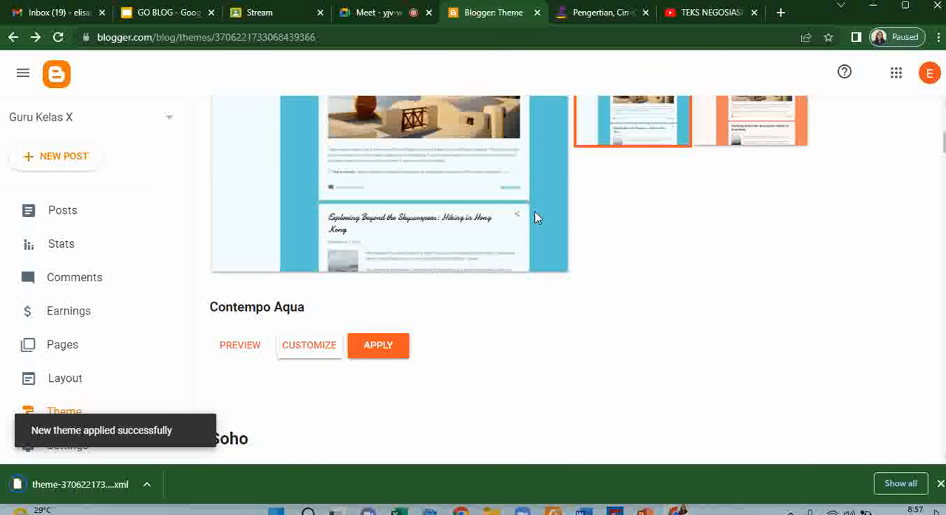
{"action": "scroll", "coordinate": [516, 225], "scroll_direction": "up", "scroll_amount": 4}
{"action": "scroll", "coordinate": [347, 325], "scroll_direction": "up", "scroll_amount": 3}
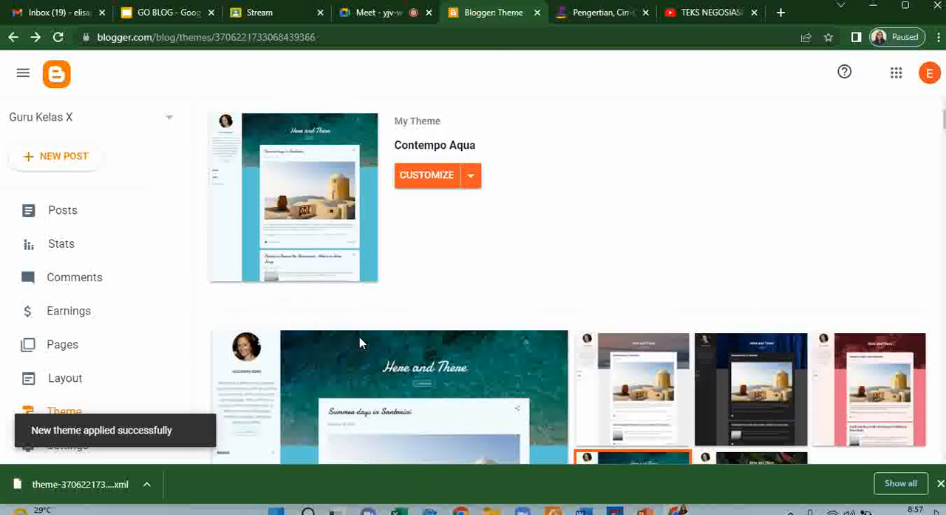
- View the published Teks Negosiasi post on the live blog and check how its content and comments appear in the new theme
{"action": "left_click", "coordinate": [67, 210]}
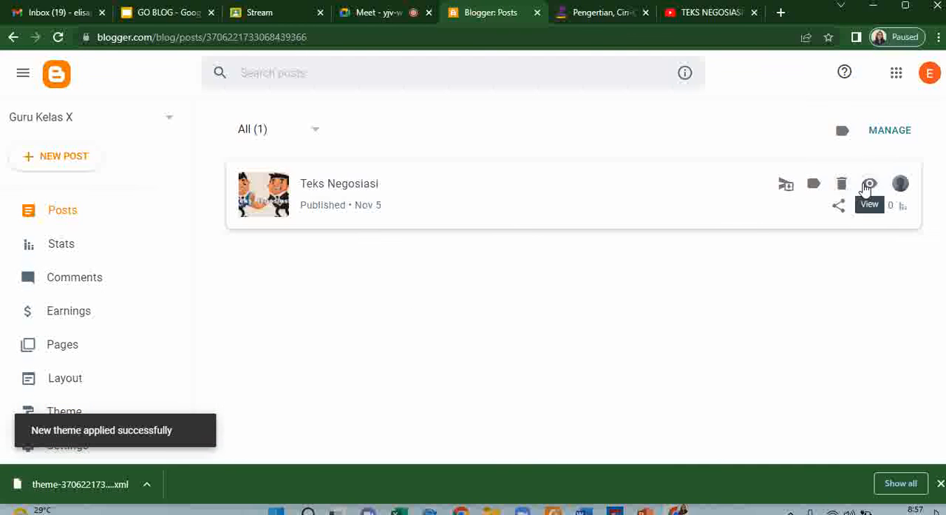
{"action": "left_click", "coordinate": [868, 184]}
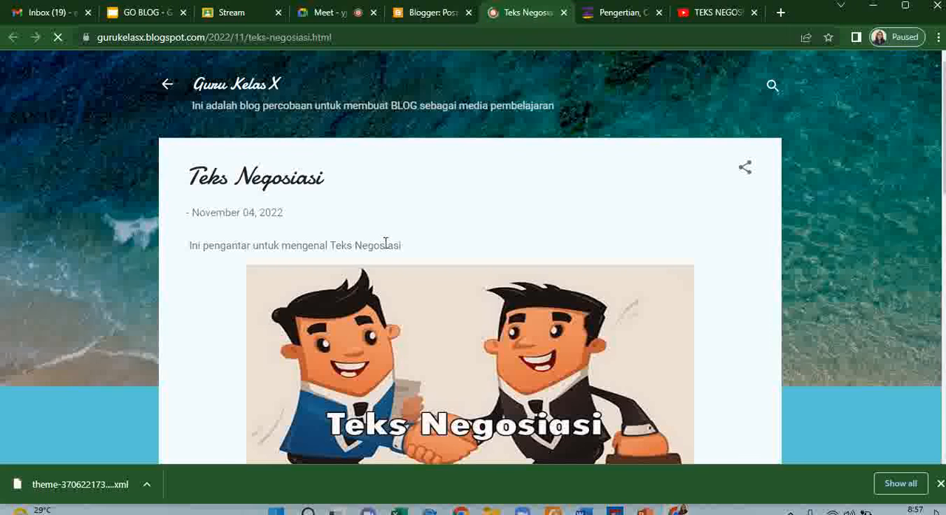
{"action": "scroll", "coordinate": [386, 243], "scroll_direction": "down", "scroll_amount": 6}
{"action": "scroll", "coordinate": [385, 256], "scroll_direction": "down", "scroll_amount": 5}
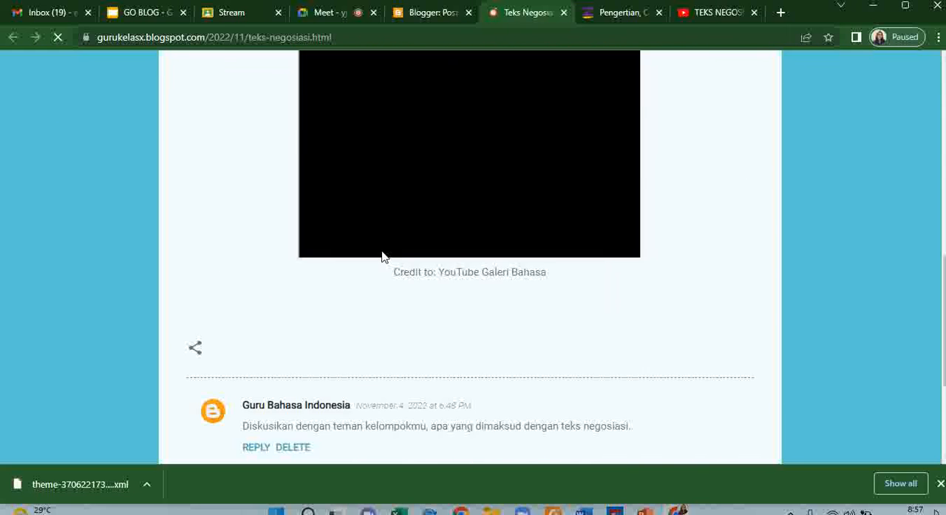
{"action": "scroll", "coordinate": [383, 256], "scroll_direction": "up", "scroll_amount": 10}
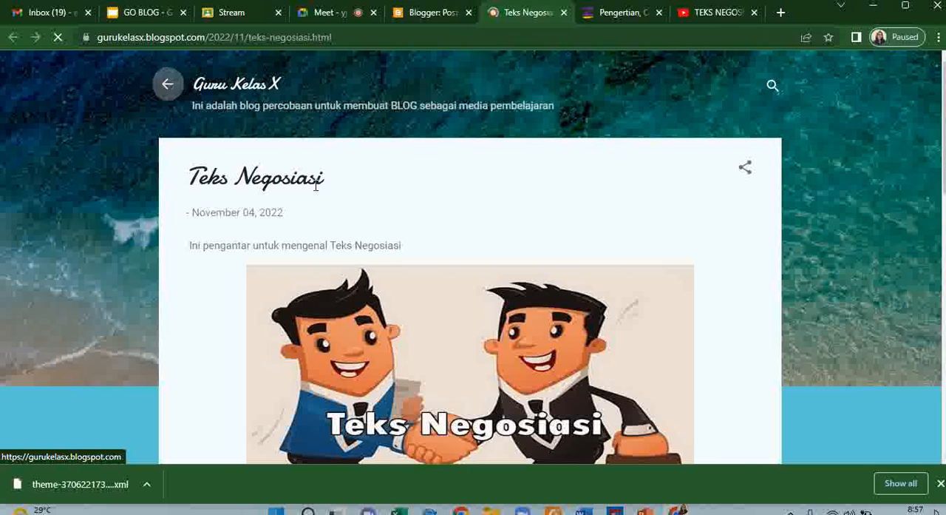
- Go to the live blog's home page and look over its header and the Teks Negosiasi post preview
{"action": "left_click", "coordinate": [168, 85]}
{"action": "scroll", "coordinate": [392, 267], "scroll_direction": "down", "scroll_amount": 5}
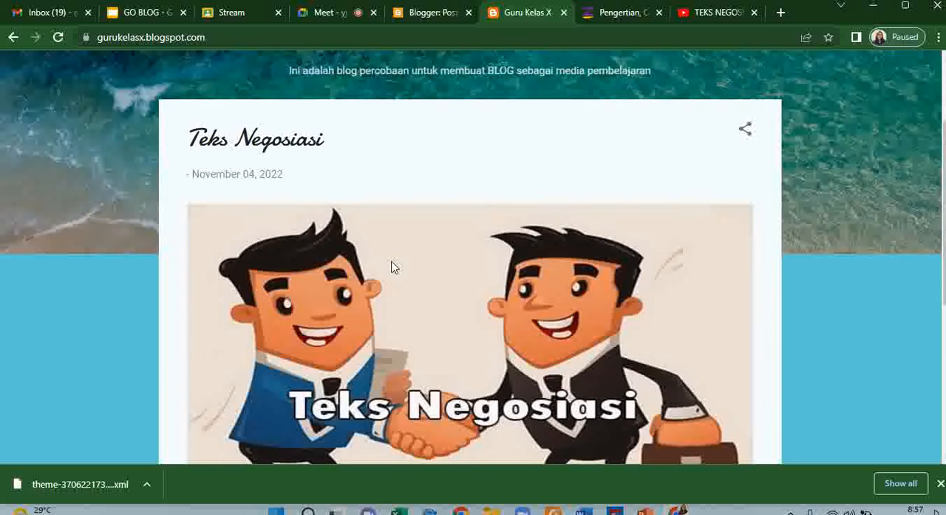
{"action": "scroll", "coordinate": [391, 267], "scroll_direction": "up", "scroll_amount": 5}
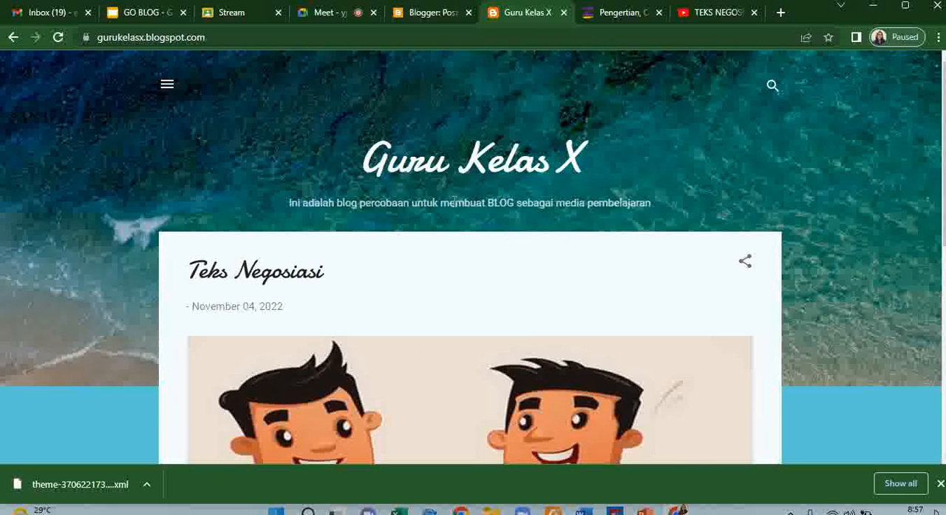
{"action": "scroll", "coordinate": [503, 272], "scroll_direction": "down", "scroll_amount": 3}
{"action": "scroll", "coordinate": [503, 273], "scroll_direction": "down", "scroll_amount": 1}
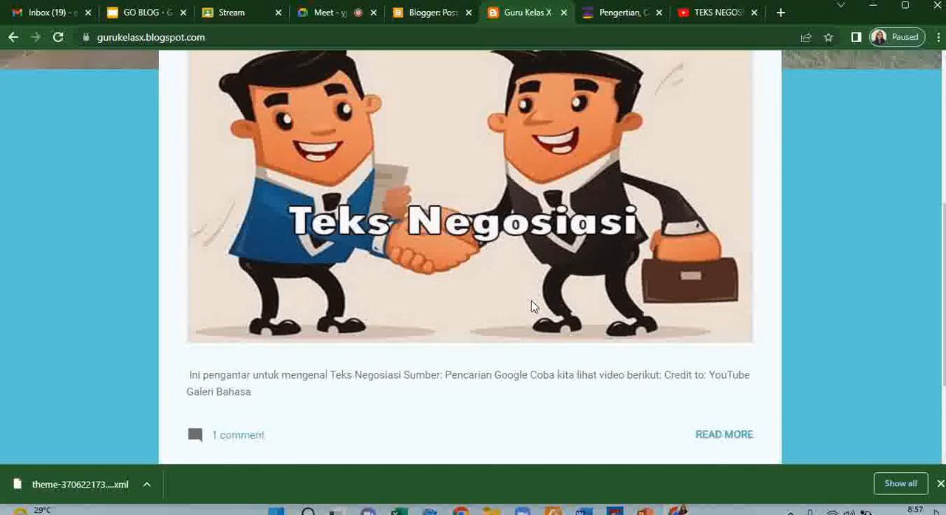
- Open the full Teks Negosiasi post from the home page, examine it from header to comment section, and close the live blog
{"action": "left_click", "coordinate": [711, 403]}
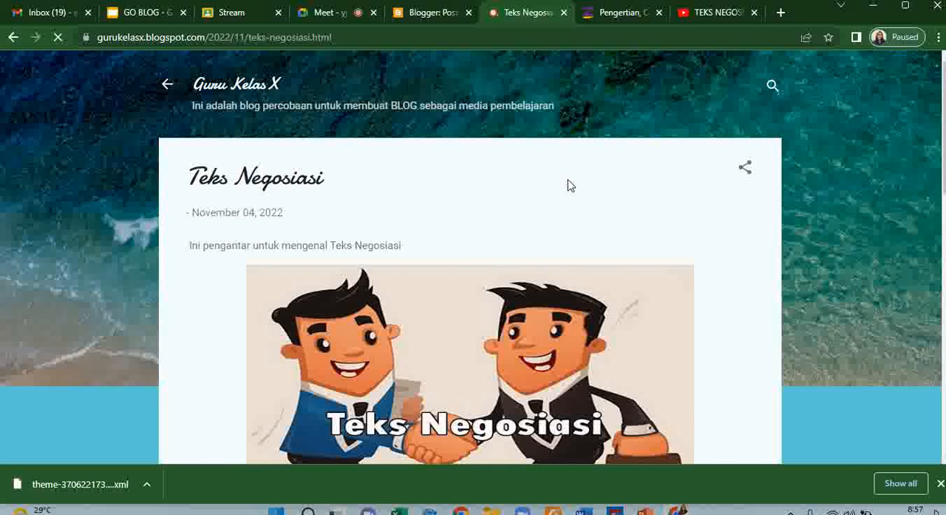
{"action": "scroll", "coordinate": [568, 185], "scroll_direction": "down", "scroll_amount": 10}
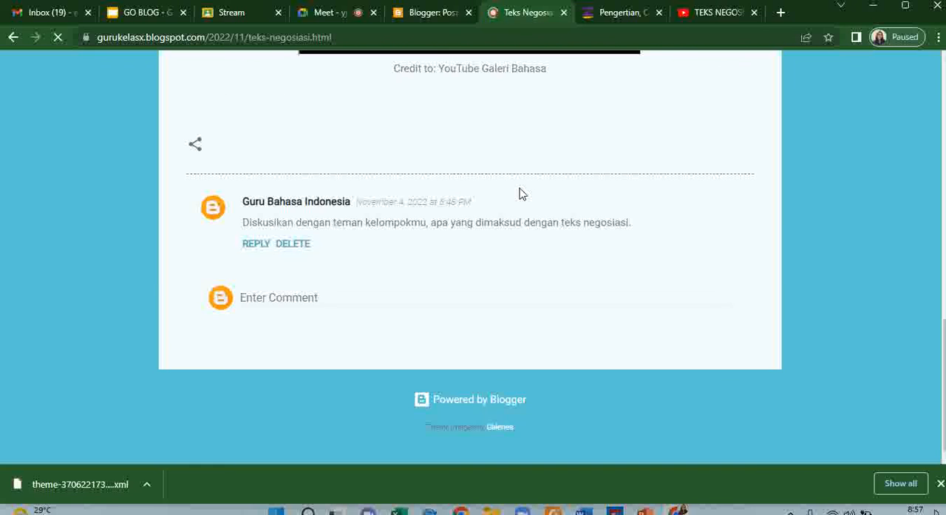
{"action": "scroll", "coordinate": [519, 193], "scroll_direction": "up", "scroll_amount": 2}
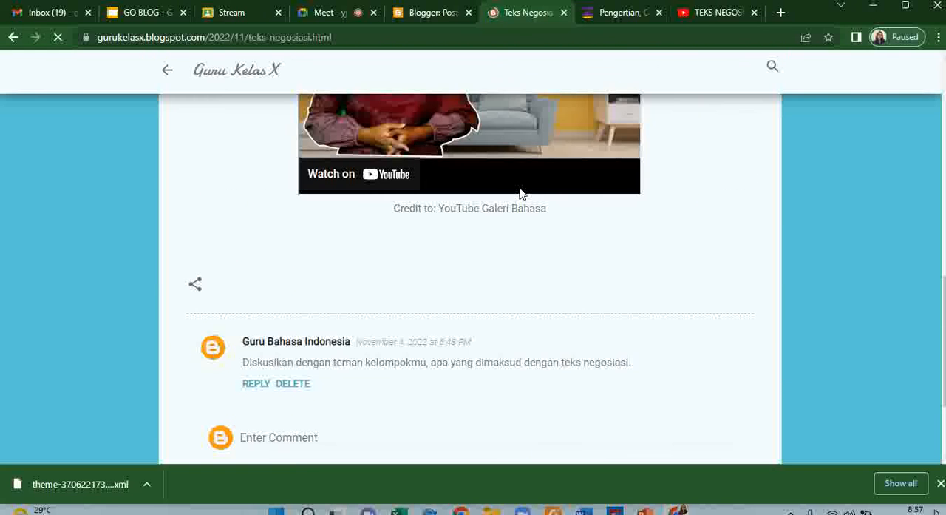
{"action": "scroll", "coordinate": [520, 194], "scroll_direction": "up", "scroll_amount": 10}
{"action": "scroll", "coordinate": [521, 195], "scroll_direction": "up", "scroll_amount": 1}
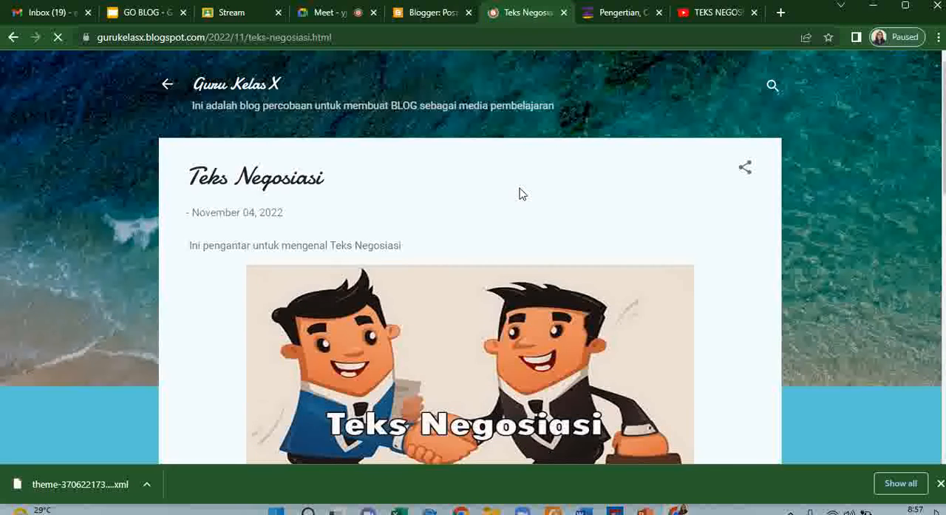
{"action": "scroll", "coordinate": [520, 193], "scroll_direction": "down", "scroll_amount": 15}
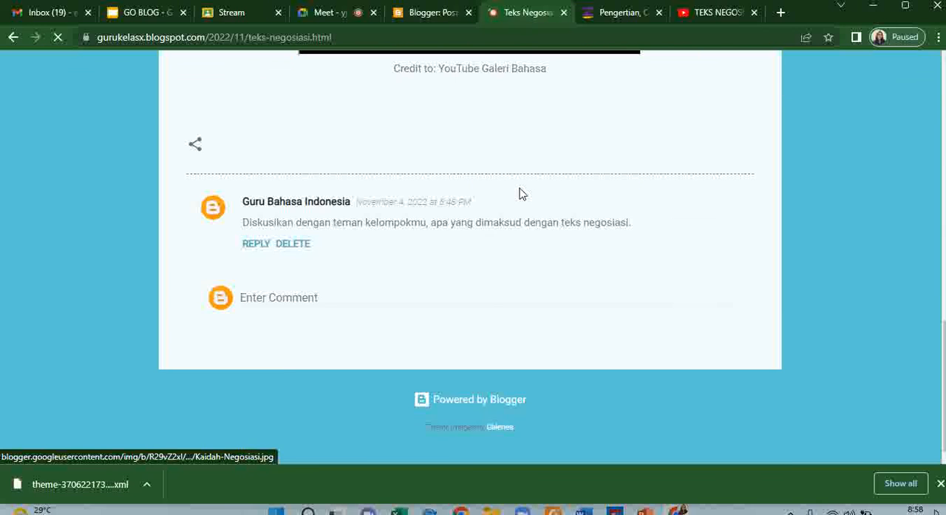
{"action": "scroll", "coordinate": [127, 106], "scroll_direction": "up", "scroll_amount": 10}
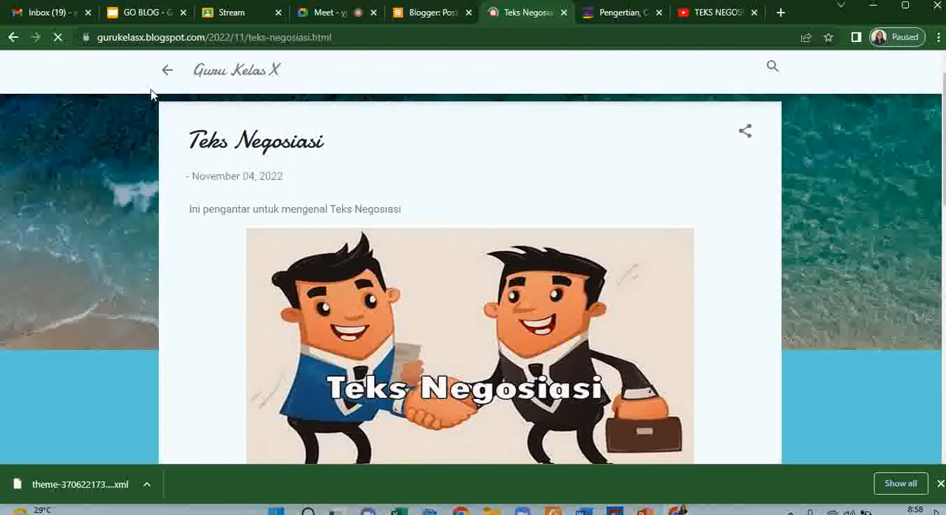
{"action": "scroll", "coordinate": [151, 94], "scroll_direction": "up", "scroll_amount": 1}
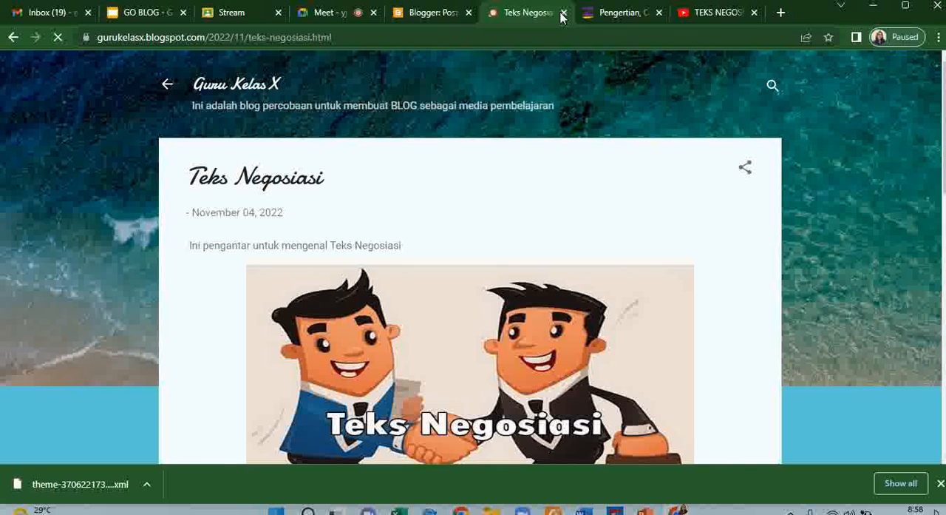
{"action": "left_click", "coordinate": [437, 13]}
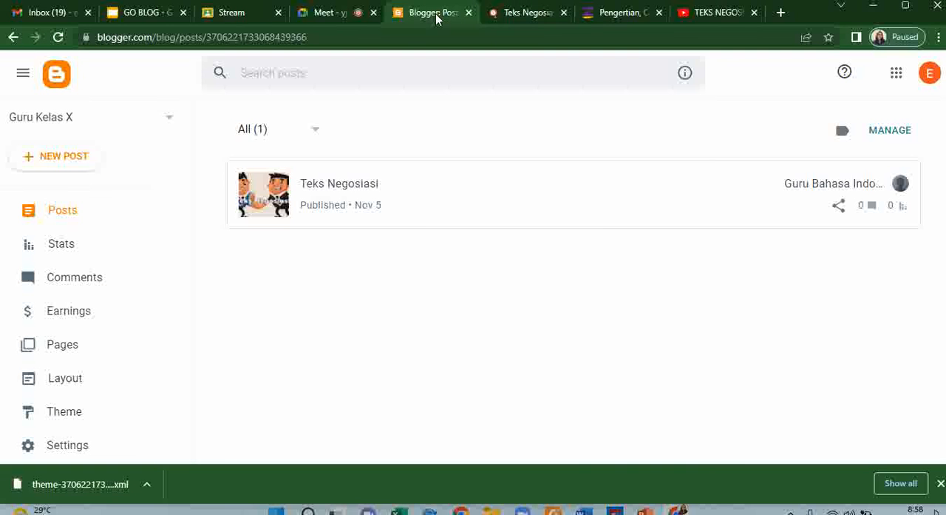
{"action": "left_click", "coordinate": [563, 13]}
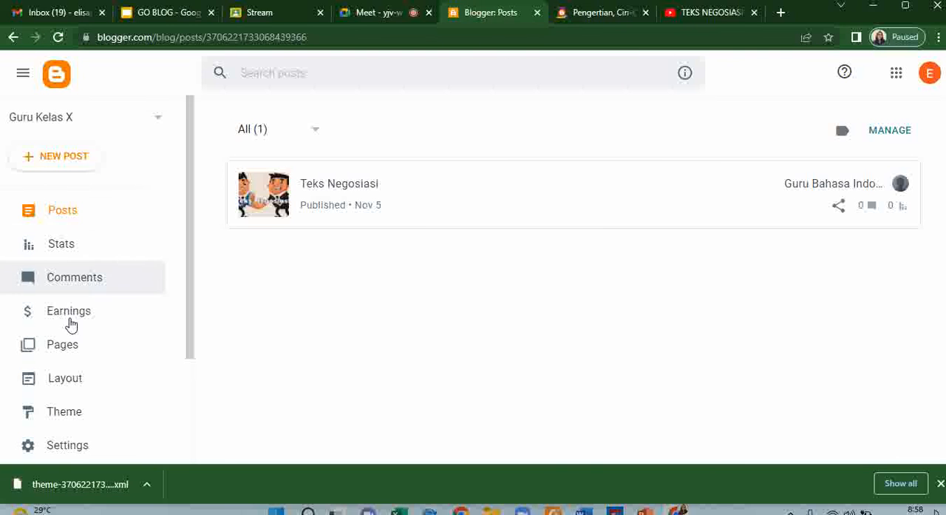
- Select both module pages, Modul 1 and Modul 2, in the blog's page list and publish them again
{"action": "left_click", "coordinate": [70, 347]}
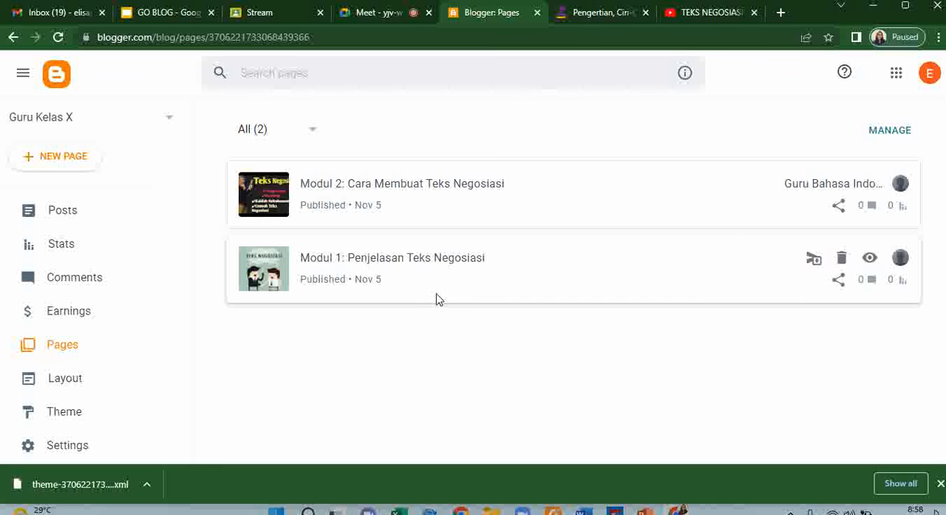
{"action": "left_click", "coordinate": [888, 134]}
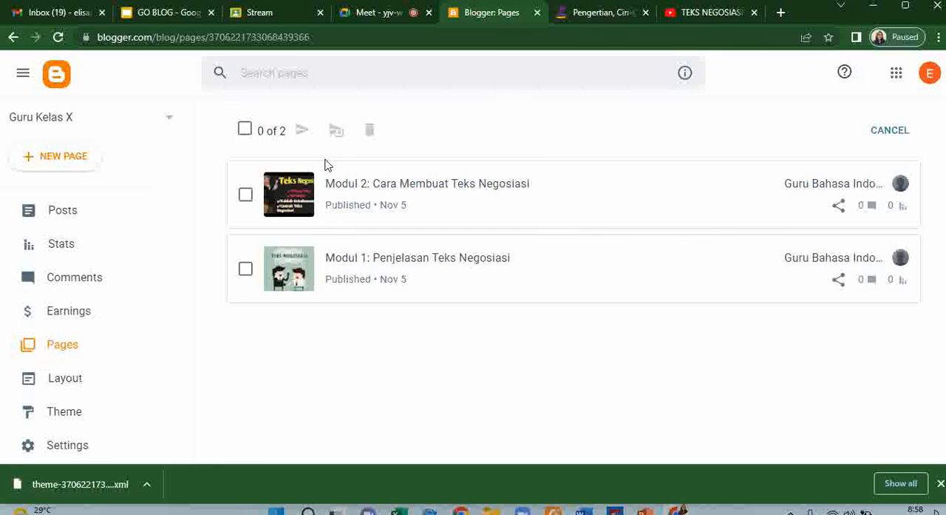
{"action": "left_click", "coordinate": [245, 130]}
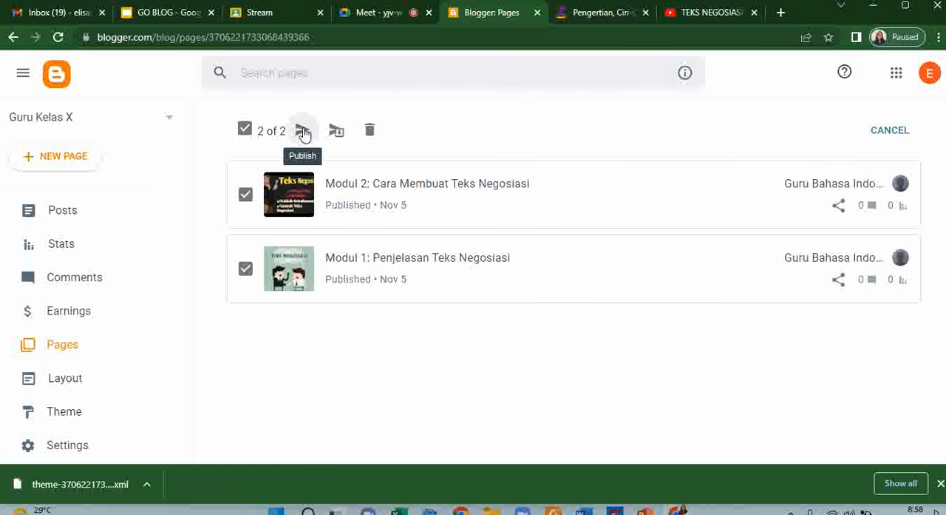
{"action": "left_click", "coordinate": [303, 131]}
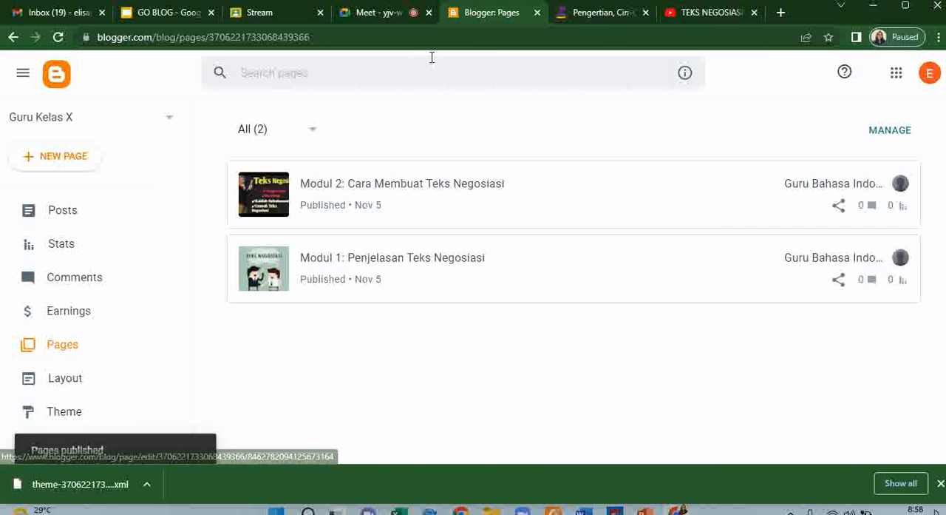
- View the Teks Negosiasi post live, look through the blog's home page, and open its collapsed sidebar to check its contents
{"action": "left_click", "coordinate": [72, 212]}
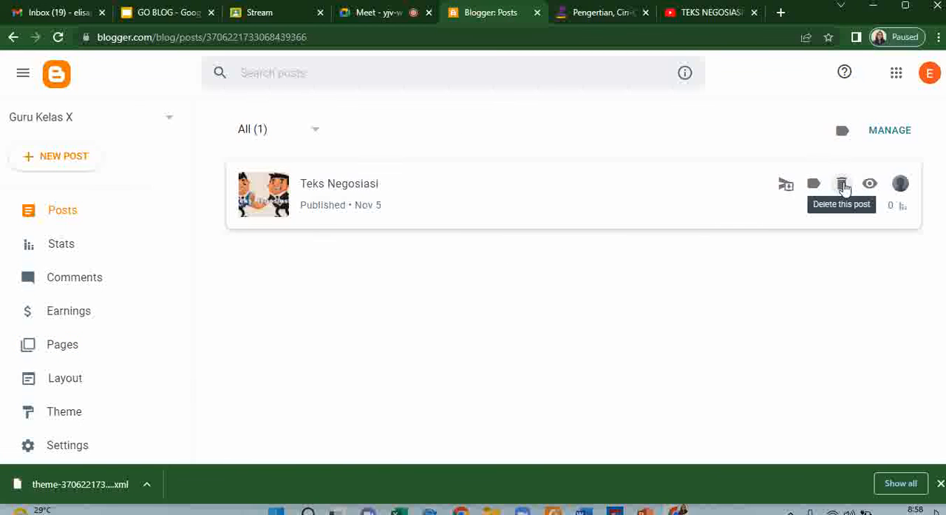
{"action": "left_click", "coordinate": [870, 184]}
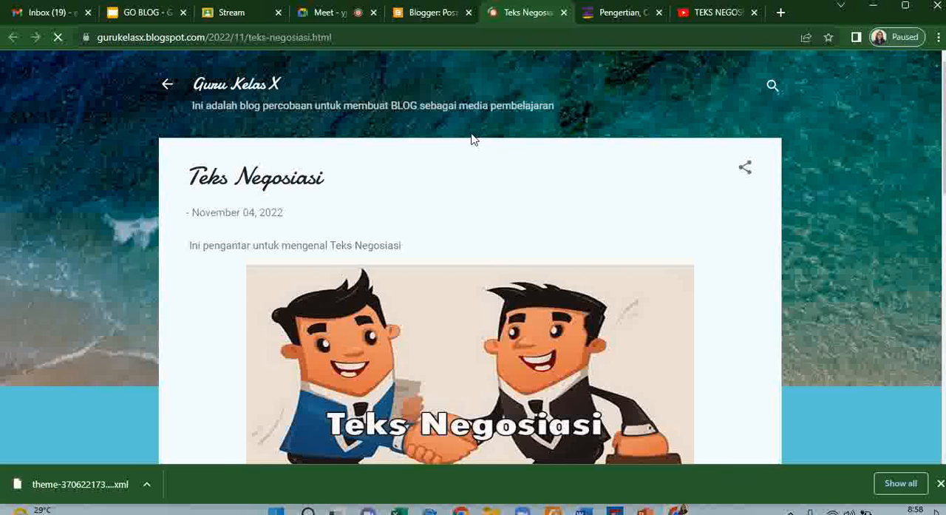
{"action": "scroll", "coordinate": [488, 176], "scroll_direction": "down", "scroll_amount": 2}
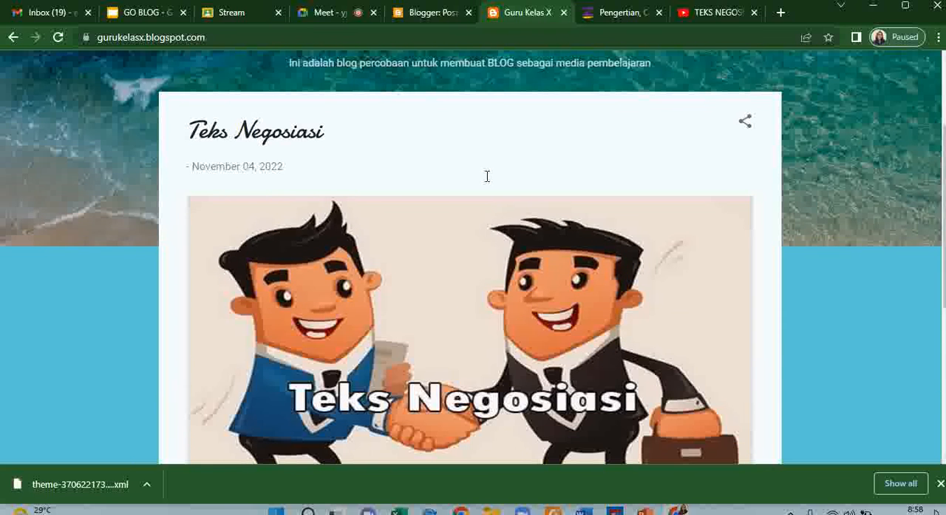
{"action": "scroll", "coordinate": [488, 182], "scroll_direction": "down", "scroll_amount": 5}
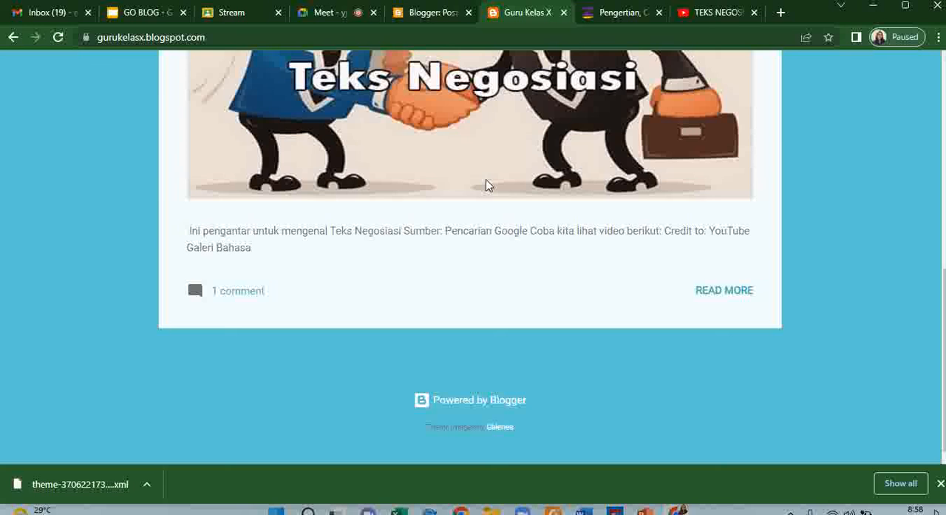
{"action": "scroll", "coordinate": [488, 185], "scroll_direction": "up", "scroll_amount": 7}
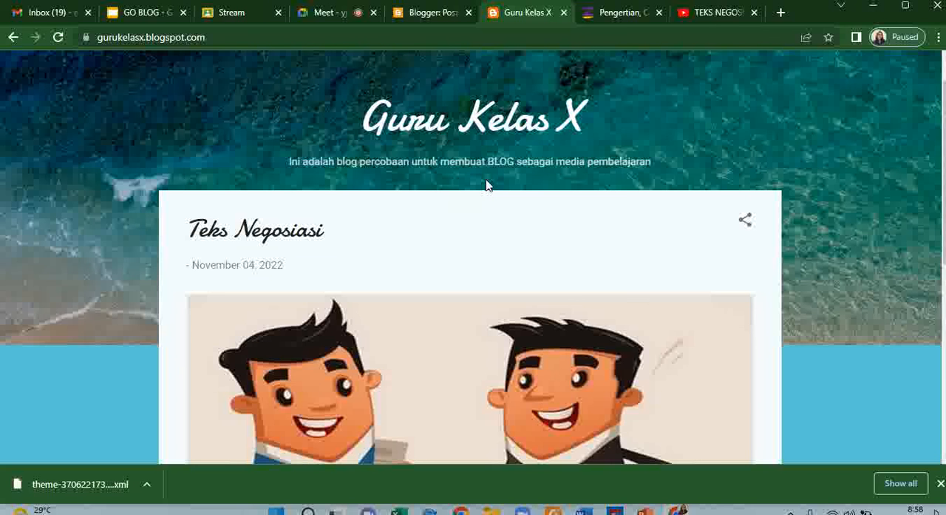
{"action": "scroll", "coordinate": [487, 181], "scroll_direction": "up", "scroll_amount": 1}
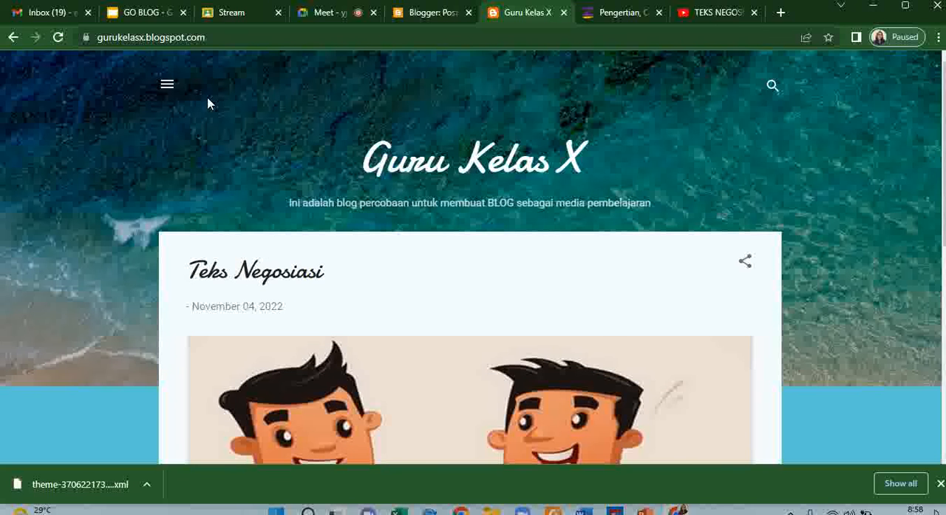
{"action": "left_click", "coordinate": [167, 85]}
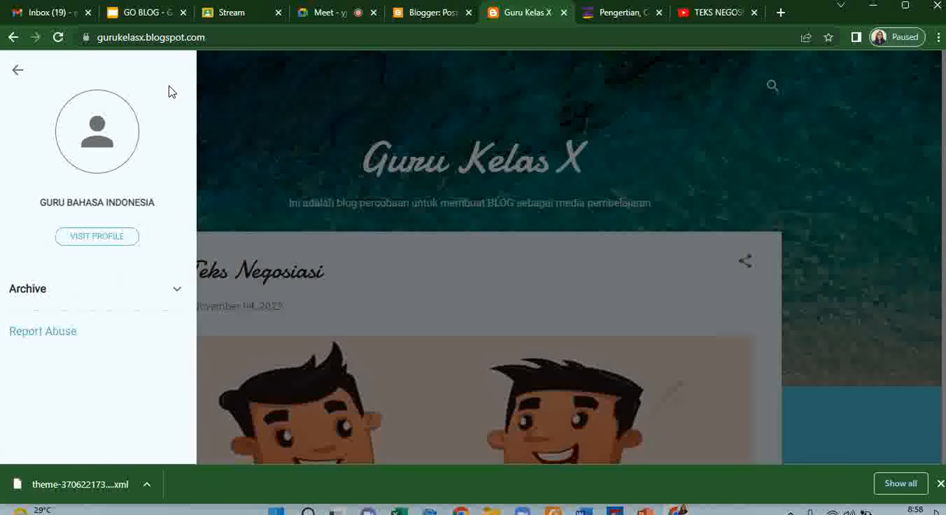
- Browse the live blog's November 2022 archive, return to all posts, look through the home page, and close the live blog
{"action": "left_click", "coordinate": [180, 291]}
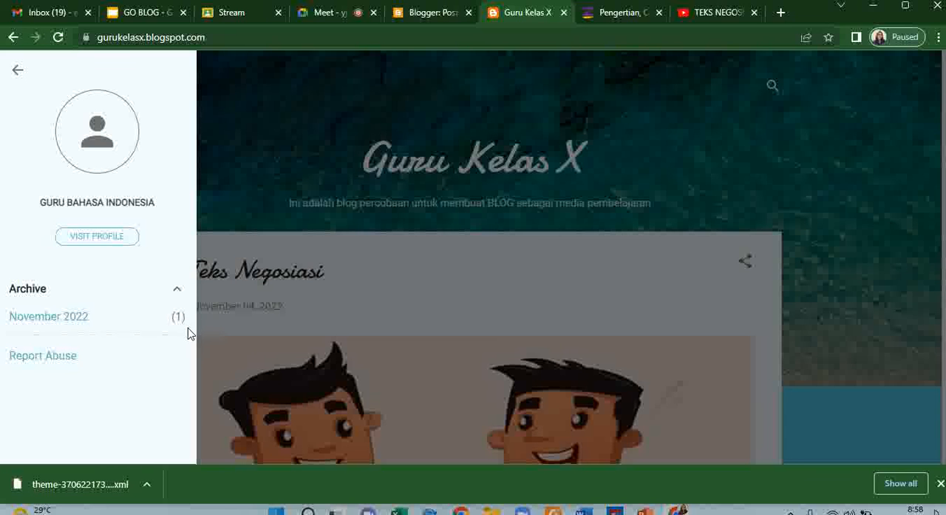
{"action": "left_click", "coordinate": [79, 323]}
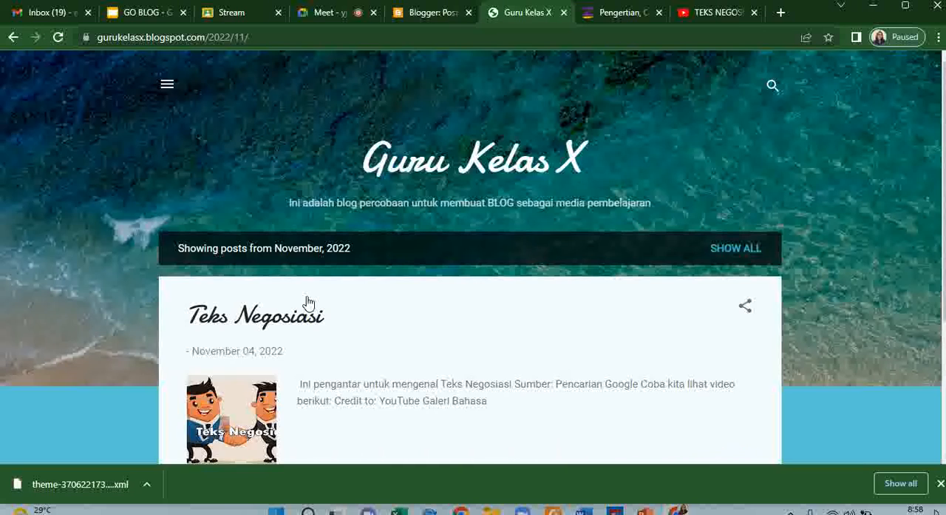
{"action": "scroll", "coordinate": [478, 283], "scroll_direction": "down", "scroll_amount": 3}
{"action": "scroll", "coordinate": [478, 281], "scroll_direction": "up", "scroll_amount": 2}
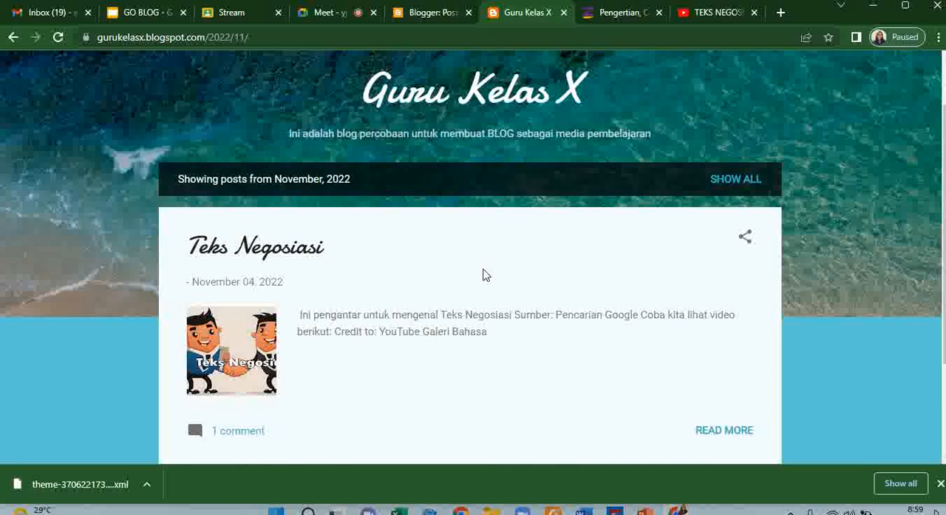
{"action": "left_click", "coordinate": [734, 179]}
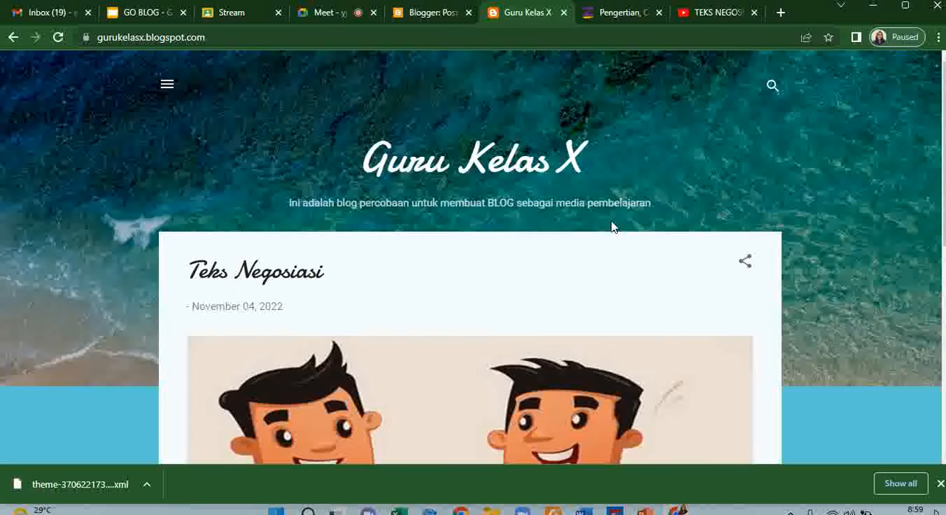
{"action": "scroll", "coordinate": [614, 226], "scroll_direction": "down", "scroll_amount": 4}
{"action": "scroll", "coordinate": [614, 226], "scroll_direction": "down", "scroll_amount": 3}
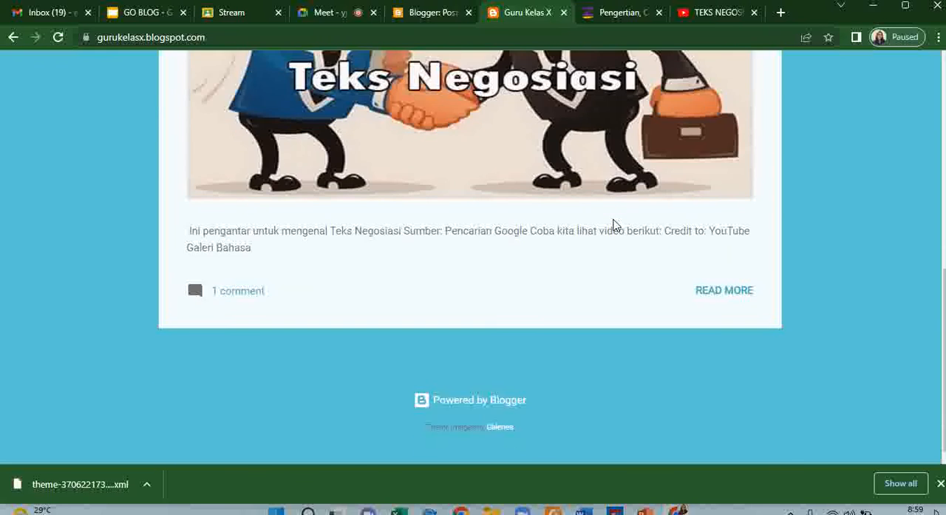
{"action": "scroll", "coordinate": [614, 214], "scroll_direction": "up", "scroll_amount": 6}
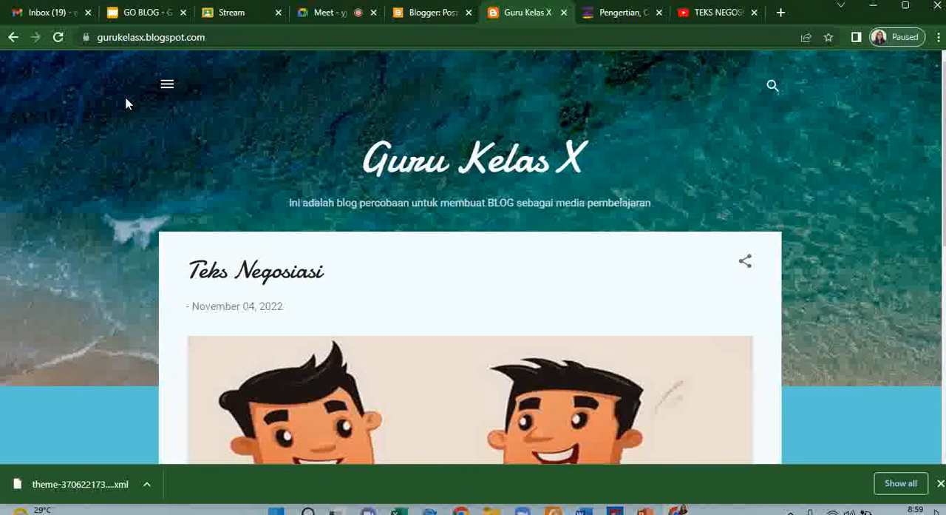
{"action": "left_click", "coordinate": [564, 12]}
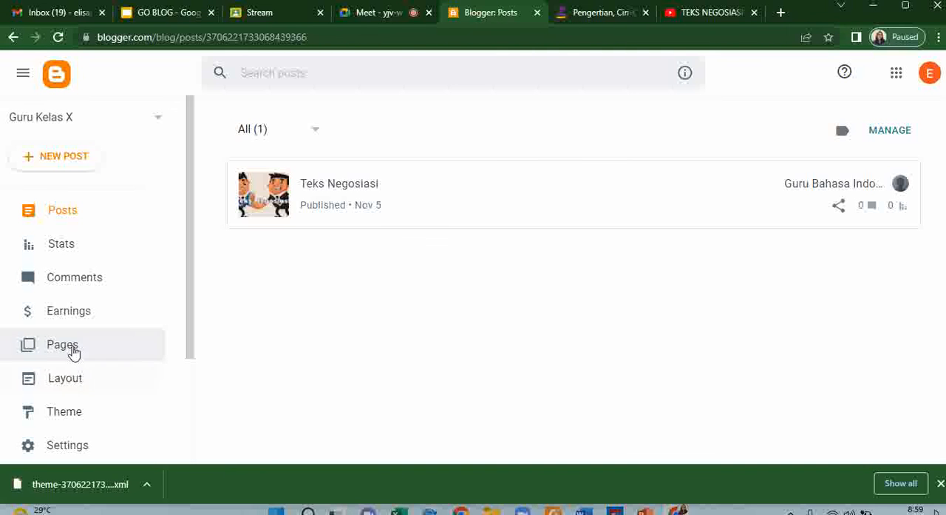
- In the blog layout, open the Pages gadget under Page List (Top) for configuration and give it the title Teks Negosiasi
{"action": "left_click", "coordinate": [74, 382]}
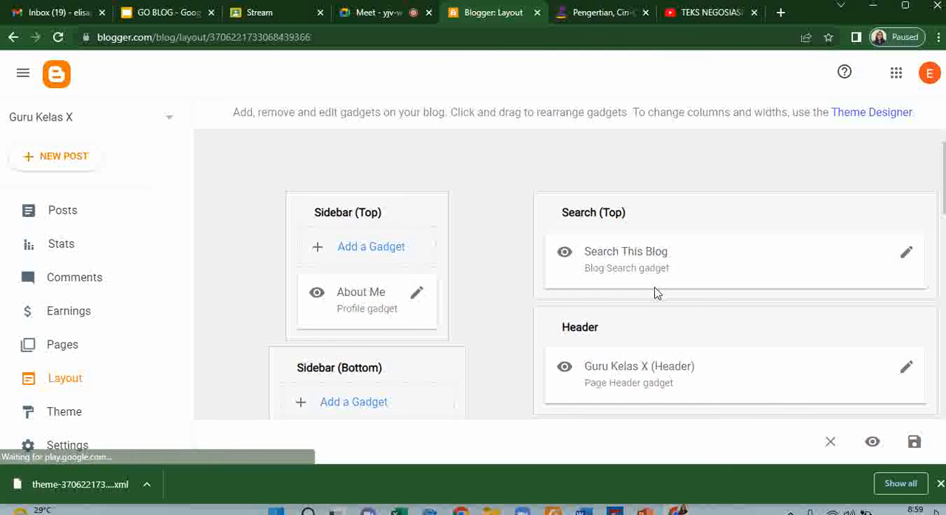
{"action": "scroll", "coordinate": [511, 342], "scroll_direction": "down", "scroll_amount": 4}
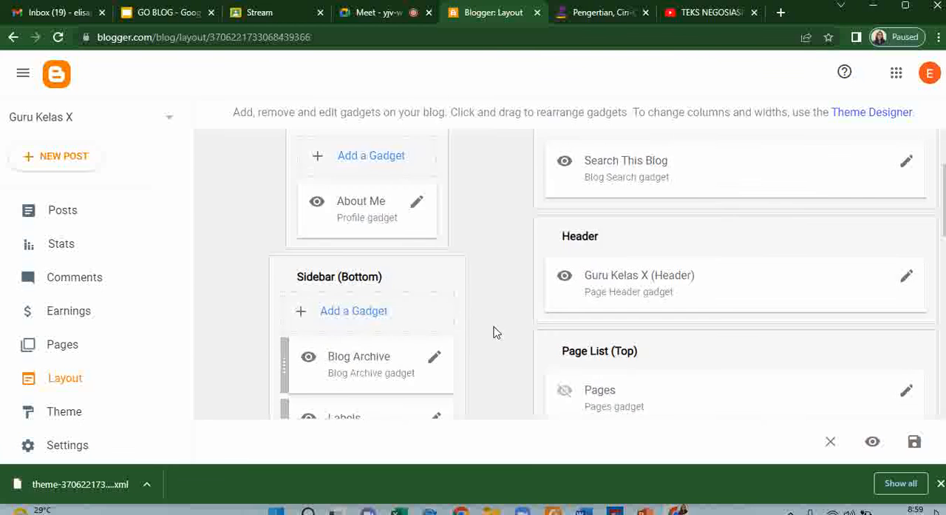
{"action": "scroll", "coordinate": [511, 294], "scroll_direction": "up", "scroll_amount": 1}
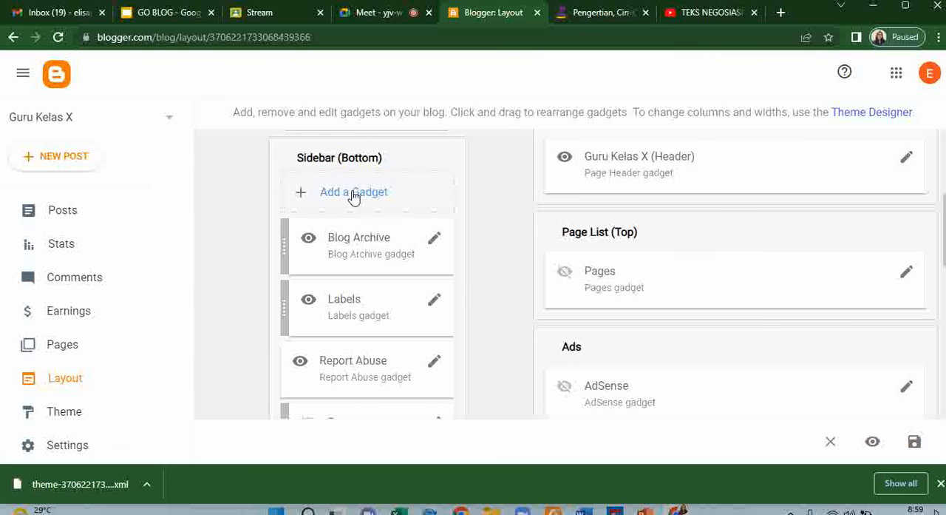
{"action": "scroll", "coordinate": [523, 275], "scroll_direction": "down", "scroll_amount": 3}
{"action": "scroll", "coordinate": [522, 282], "scroll_direction": "down", "scroll_amount": 5}
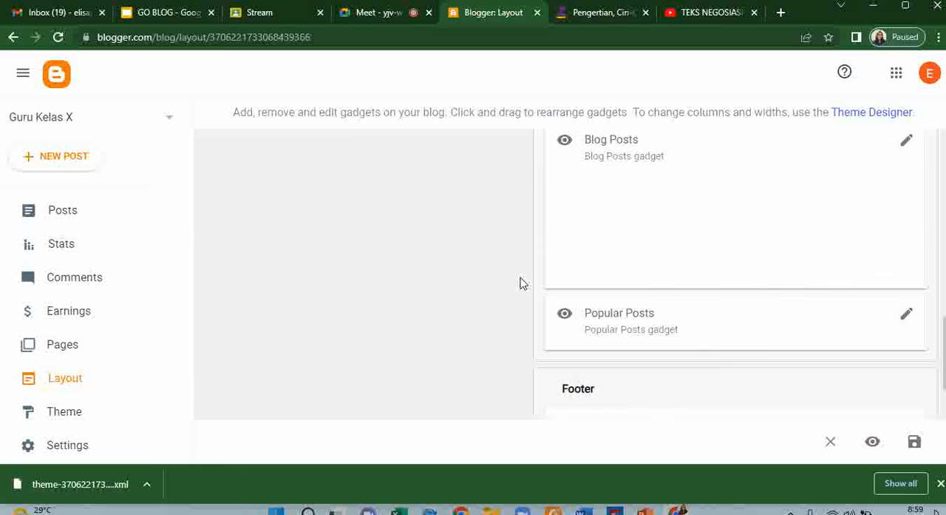
{"action": "scroll", "coordinate": [515, 281], "scroll_direction": "up", "scroll_amount": 10}
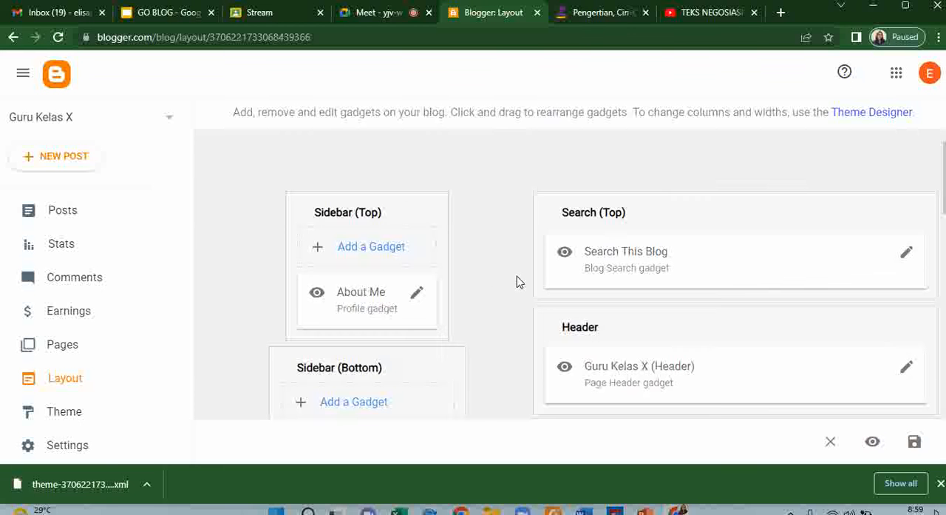
{"action": "scroll", "coordinate": [517, 280], "scroll_direction": "down", "scroll_amount": 1}
{"action": "scroll", "coordinate": [520, 278], "scroll_direction": "down", "scroll_amount": 2}
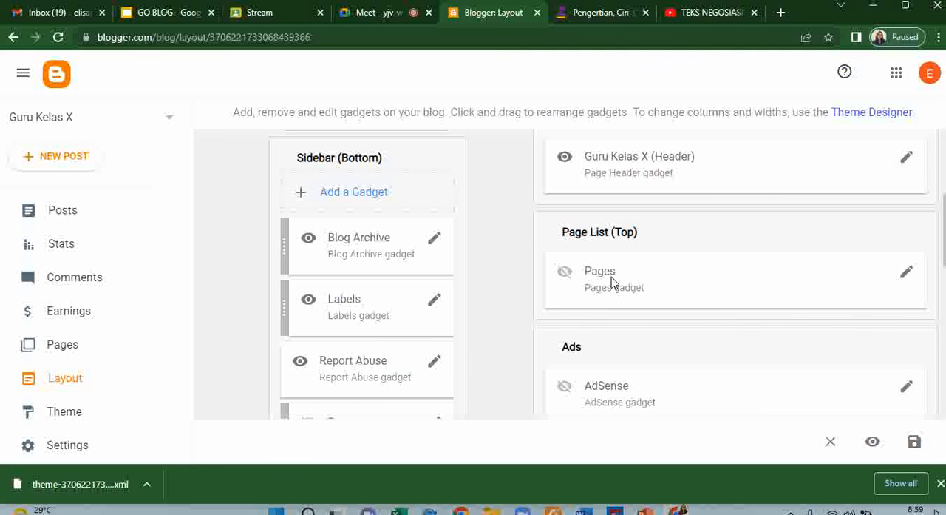
{"action": "left_click", "coordinate": [907, 273]}
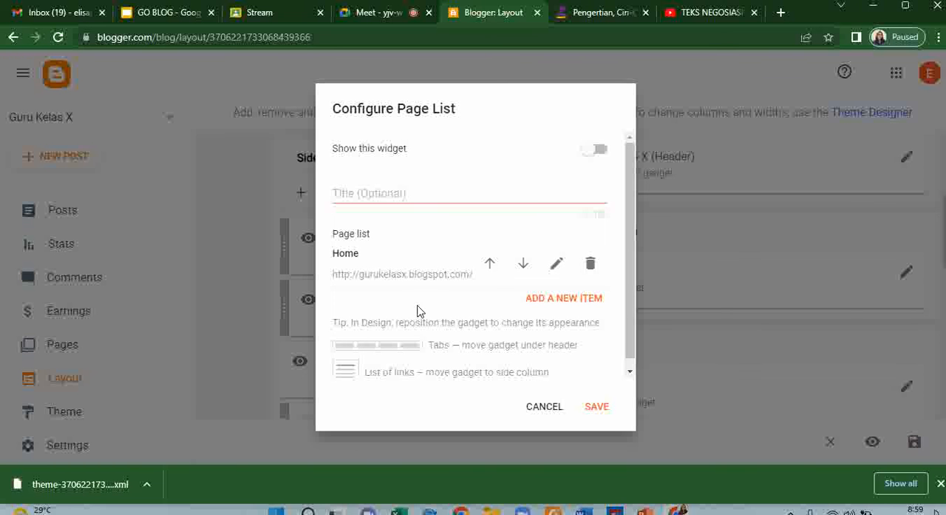
{"action": "left_click", "coordinate": [387, 193]}
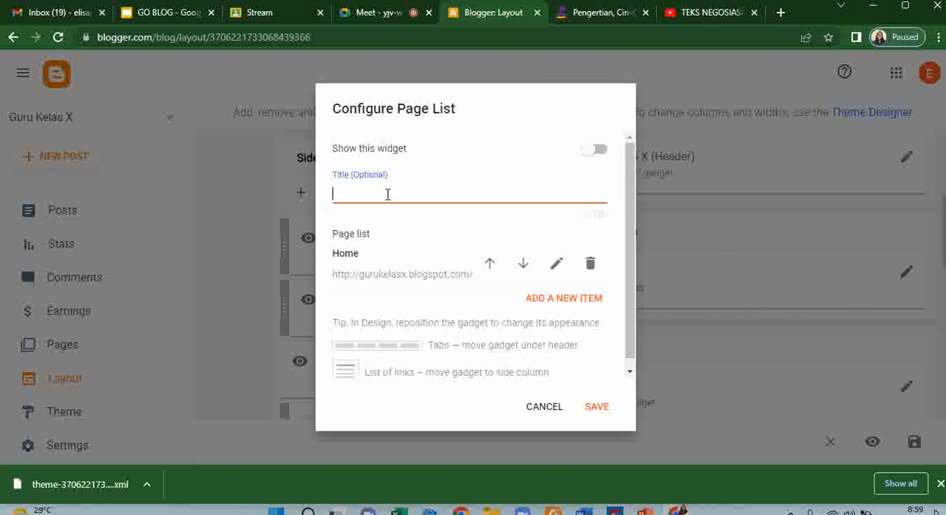
{"action": "type", "text": "Teks Negosiasi"}
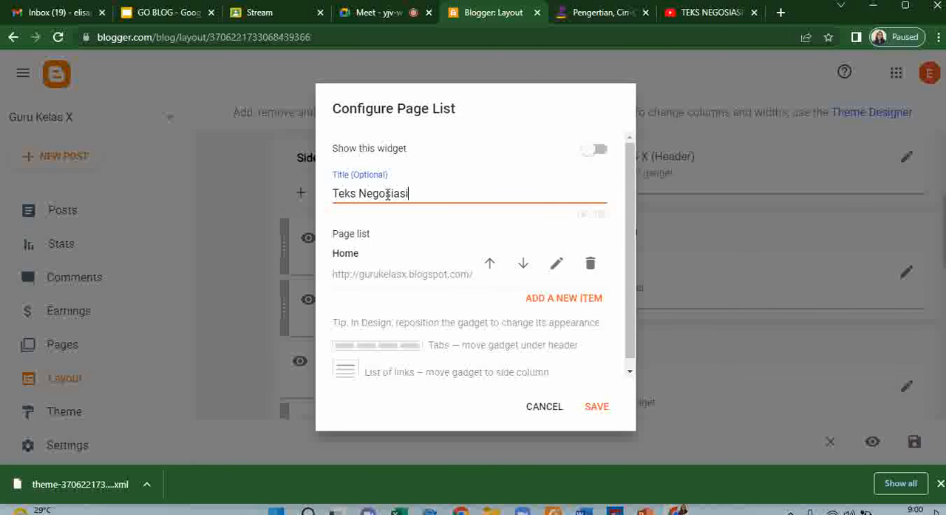
- Check the page name and URL of the page list's Home item and save the item
{"action": "left_click", "coordinate": [556, 267]}
{"action": "left_click", "coordinate": [391, 137]}
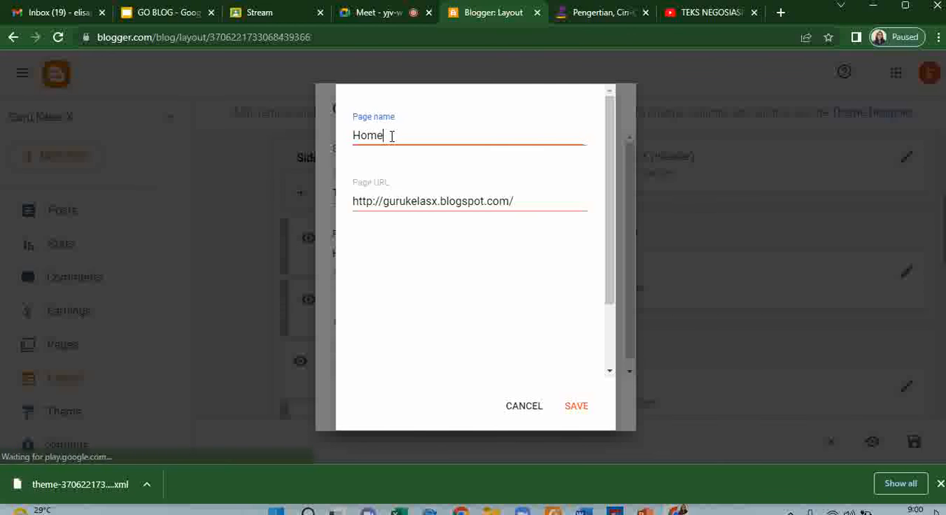
{"action": "double_click", "coordinate": [392, 136]}
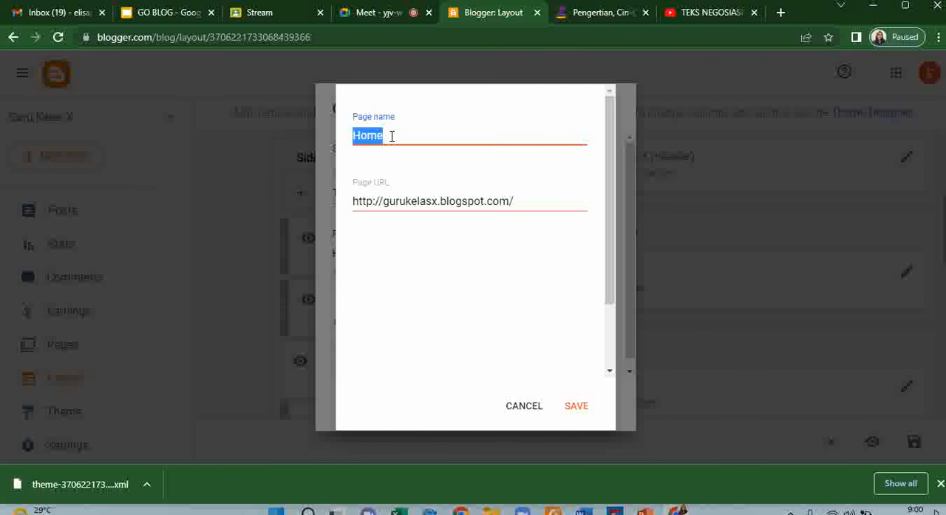
{"action": "left_click", "coordinate": [576, 411]}
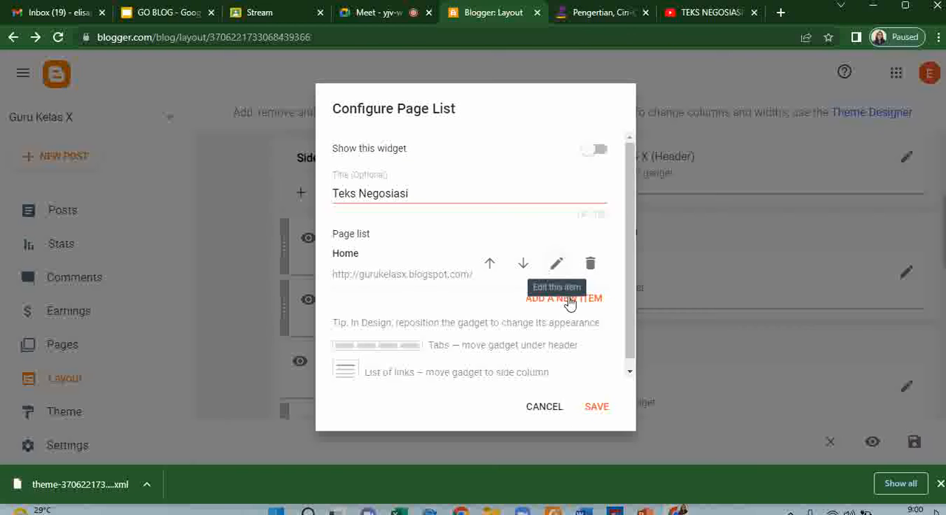
- Add the page Modul 1: Penjelasan Teks Negosiasi as a new item in the page list
{"action": "left_click", "coordinate": [565, 302]}
{"action": "left_click", "coordinate": [482, 140]}
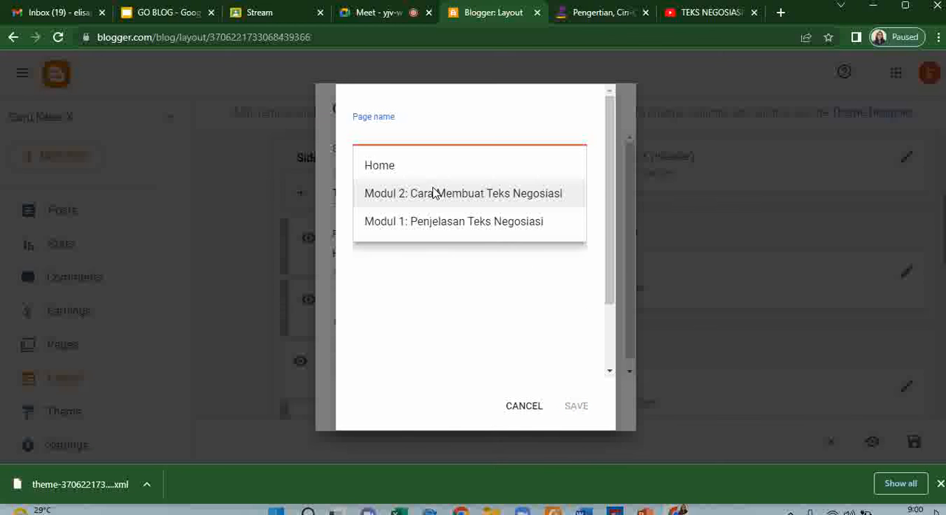
{"action": "left_click", "coordinate": [439, 222]}
{"action": "left_click", "coordinate": [578, 407]}
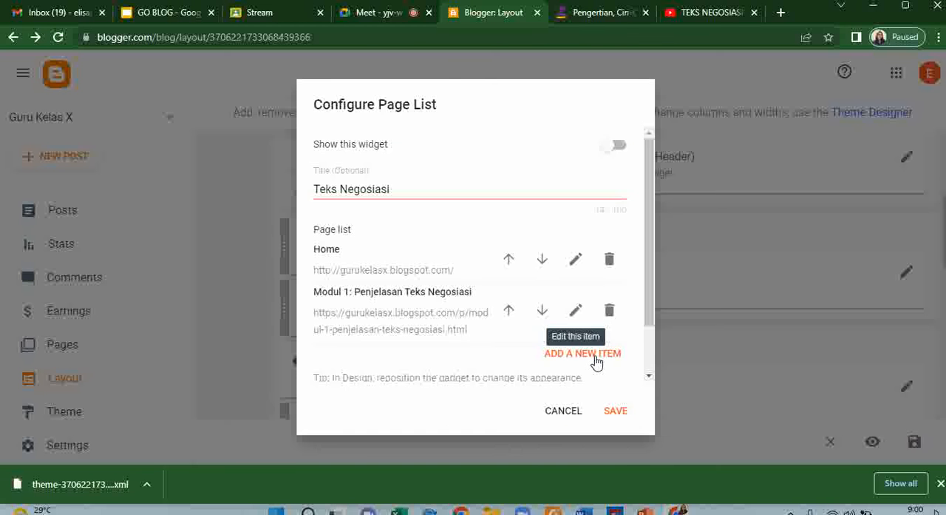
- Add the page Modul 2: Cara Membuat Teks Negosiasi to the page list and save the gadget configuration
{"action": "left_click", "coordinate": [593, 355]}
{"action": "left_click", "coordinate": [441, 140]}
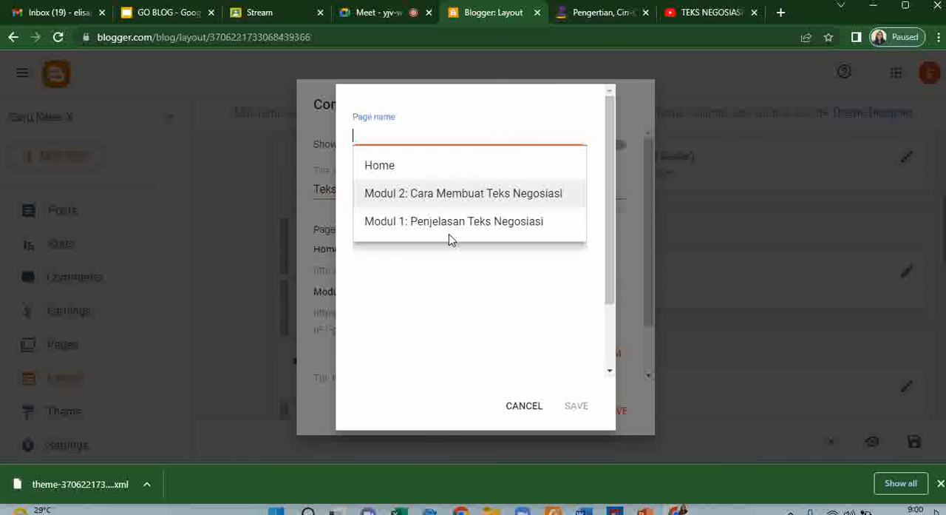
{"action": "left_click", "coordinate": [451, 196]}
{"action": "left_click", "coordinate": [583, 409]}
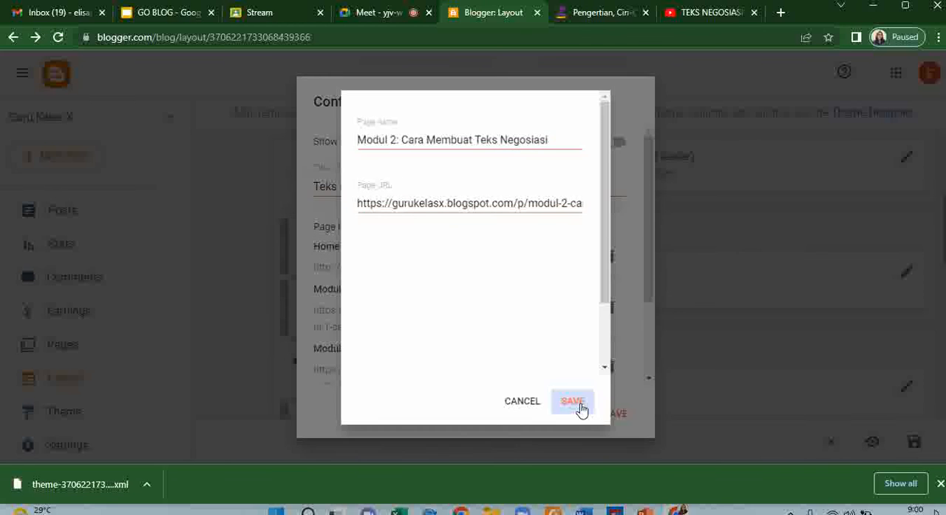
{"action": "left_click", "coordinate": [613, 413]}
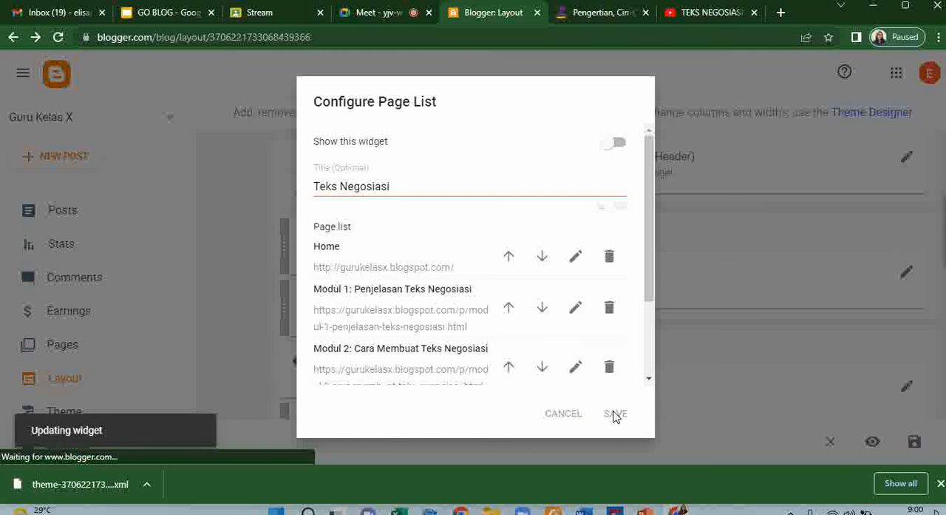
- View the Teks Negosiasi post live, check the blog's home page for the page list, and close the live blog
{"action": "scroll", "coordinate": [608, 334], "scroll_direction": "down", "scroll_amount": 5}
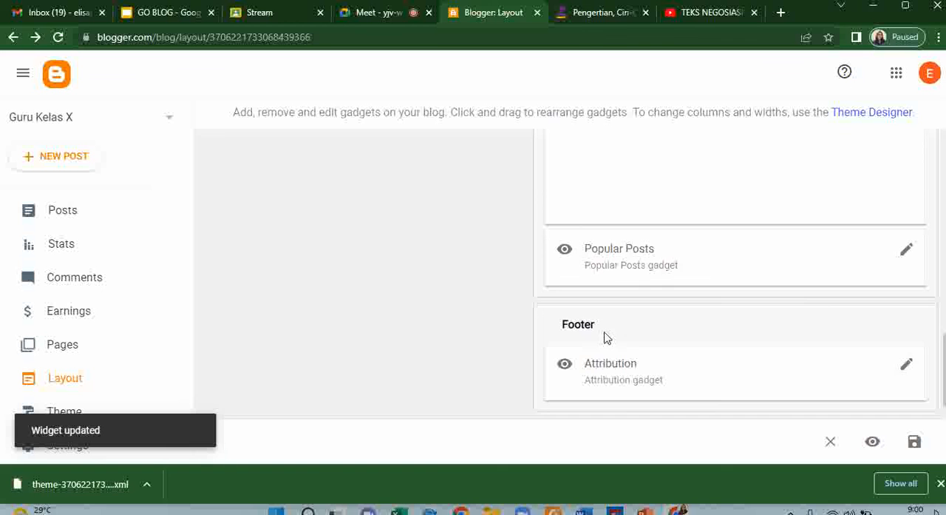
{"action": "left_click", "coordinate": [53, 211]}
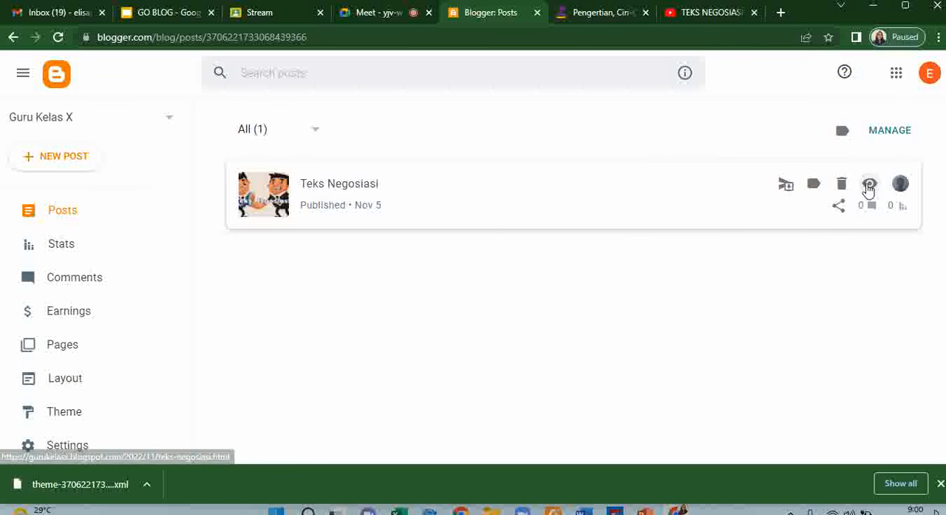
{"action": "left_click", "coordinate": [867, 185]}
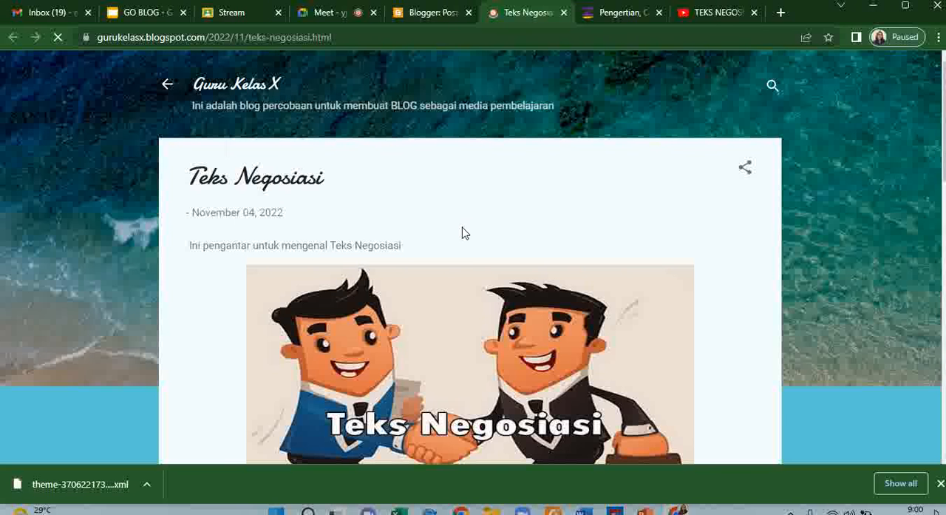
{"action": "left_click", "coordinate": [241, 117]}
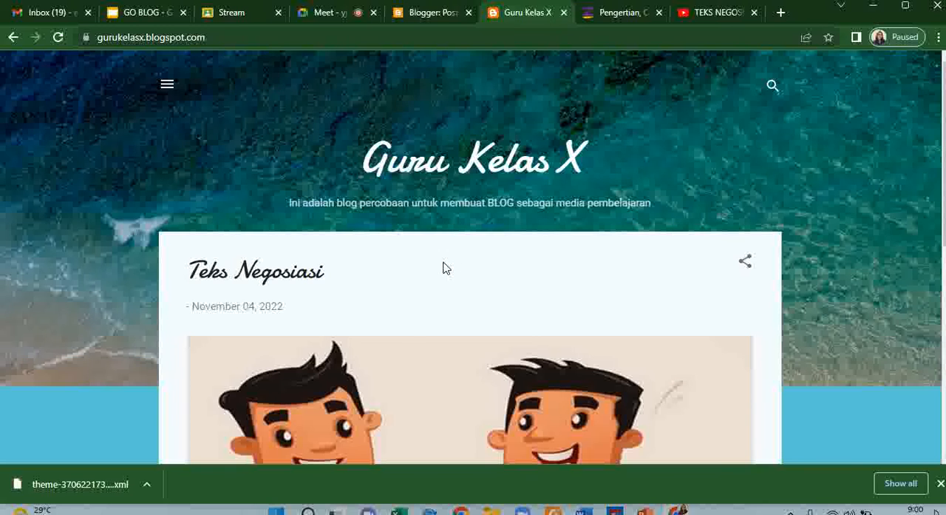
{"action": "scroll", "coordinate": [444, 268], "scroll_direction": "down", "scroll_amount": 6}
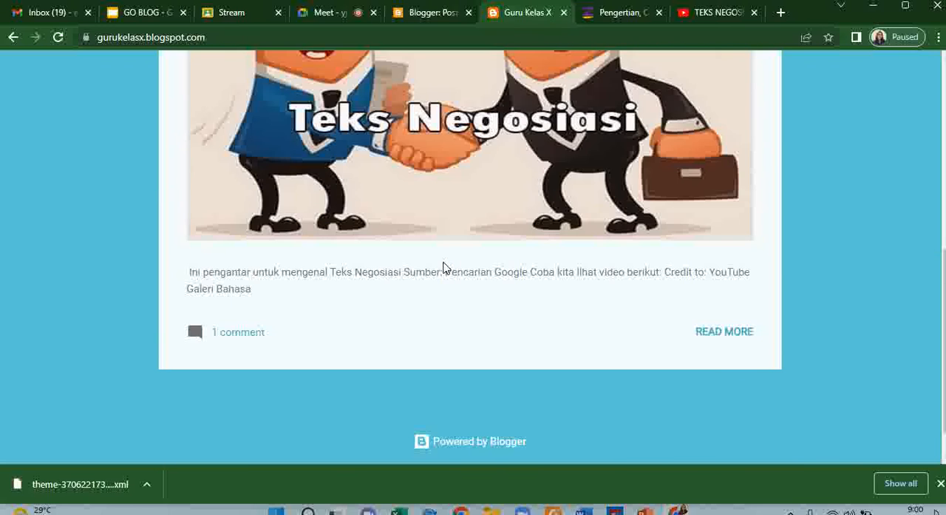
{"action": "scroll", "coordinate": [505, 223], "scroll_direction": "up", "scroll_amount": 6}
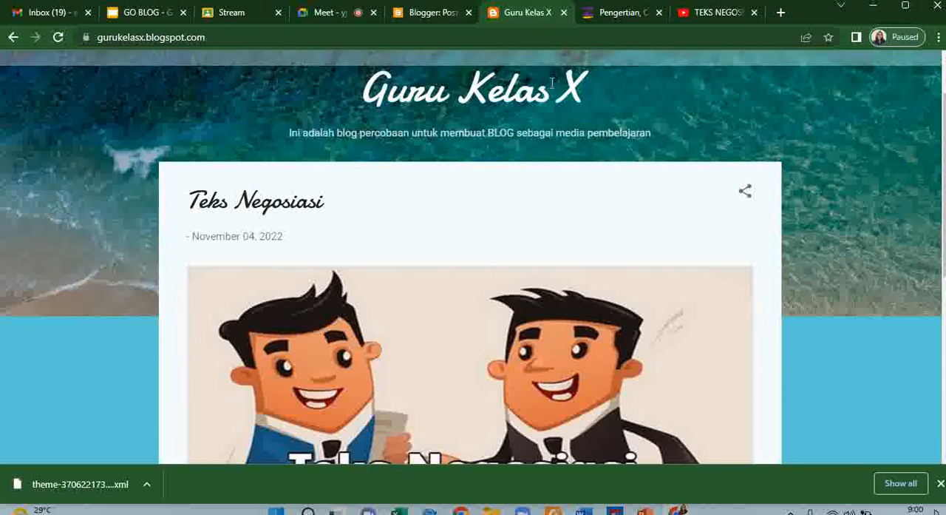
{"action": "left_click", "coordinate": [564, 13]}
- Go to the blog's pages, select both Modul 1 and Modul 2, and publish them once more
{"action": "left_click", "coordinate": [894, 133]}
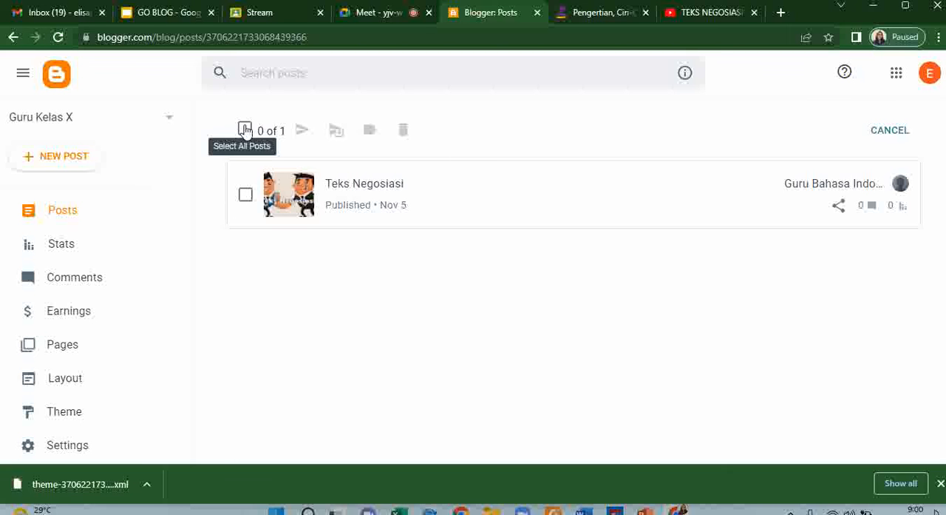
{"action": "left_click", "coordinate": [64, 348]}
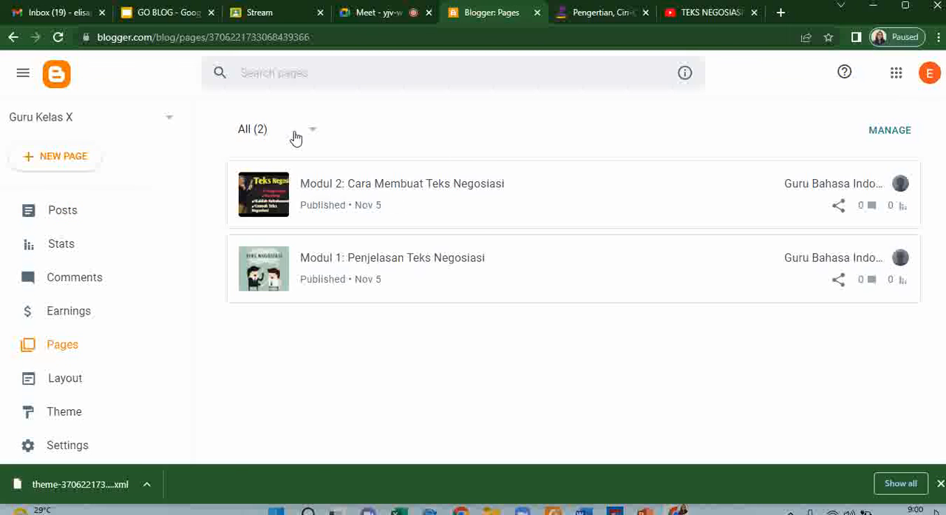
{"action": "left_click", "coordinate": [879, 132]}
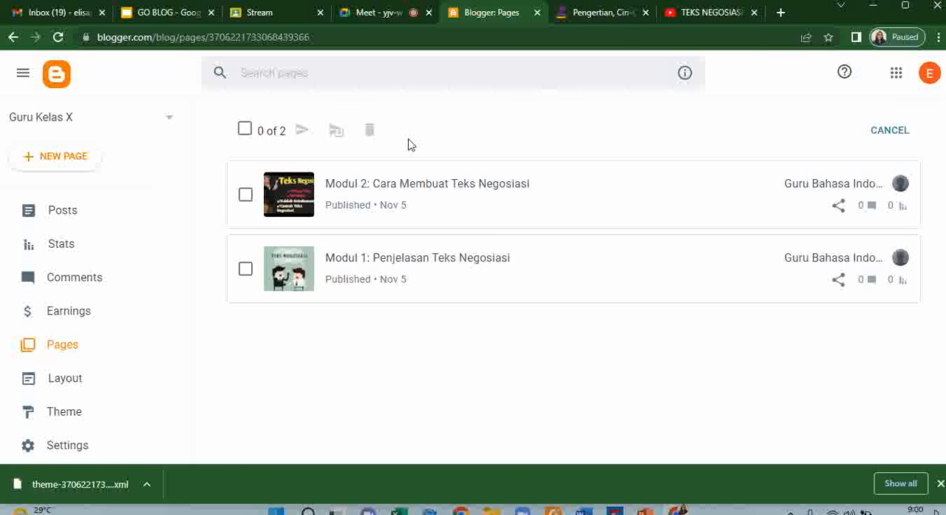
{"action": "left_click", "coordinate": [246, 131]}
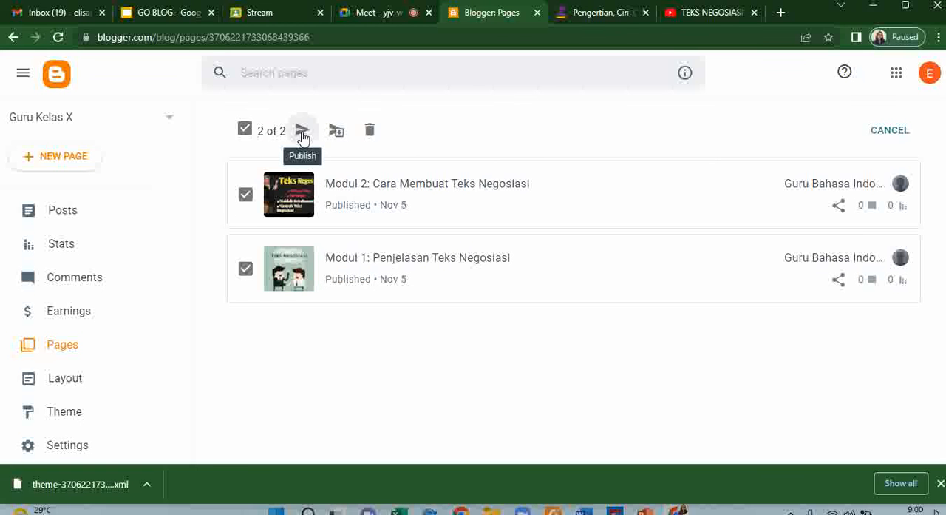
{"action": "left_click", "coordinate": [302, 136]}
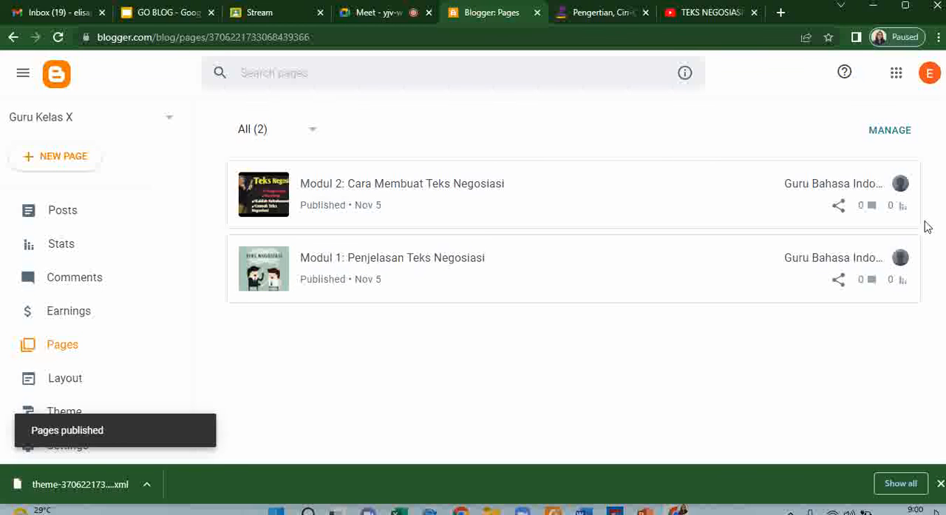
- Go to the blog's posts, select the Teks Negosiasi post, and publish it once more
{"action": "left_click", "coordinate": [87, 221]}
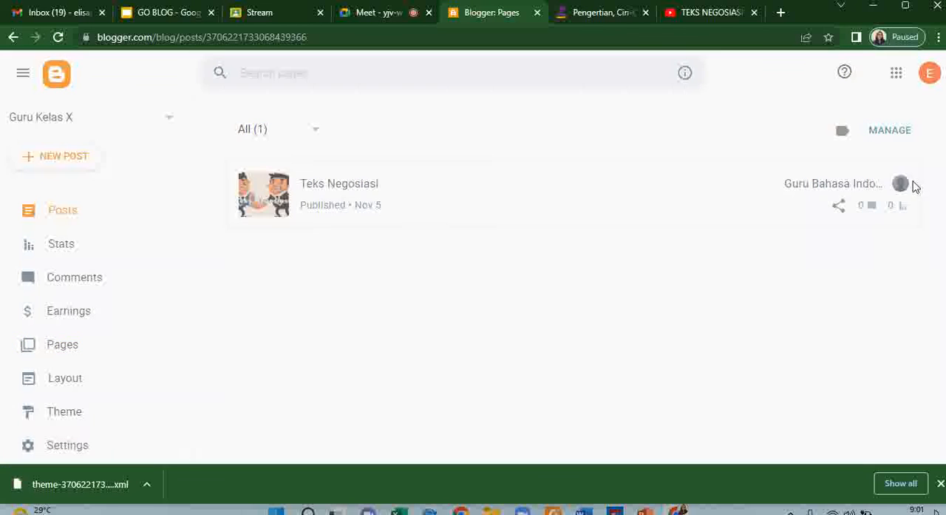
{"action": "left_click", "coordinate": [880, 133]}
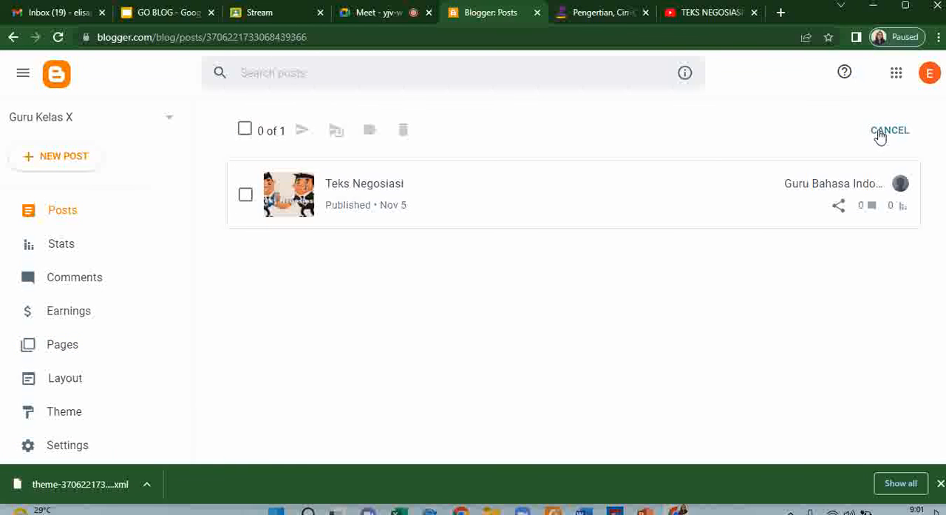
{"action": "left_click", "coordinate": [249, 129]}
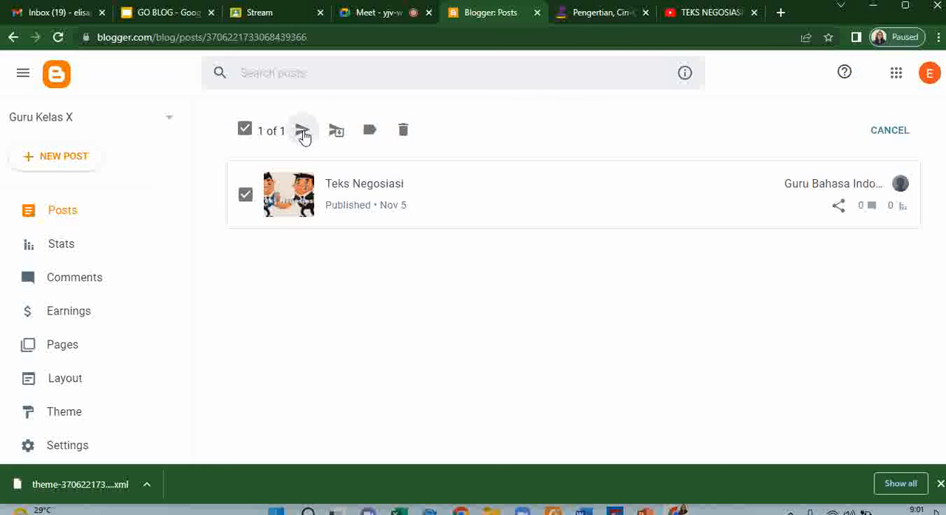
{"action": "left_click", "coordinate": [304, 133]}
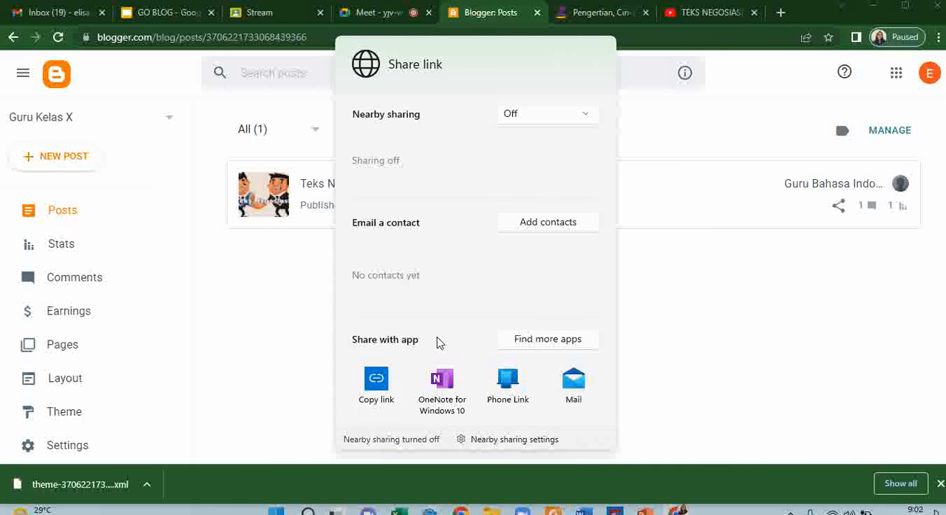
- Copy the Teks Negosiasi post's share link and paste it into the "Thanks!" title on slide 14 of the GO BLOG presentation in Google Slides
{"action": "left_click", "coordinate": [375, 382]}
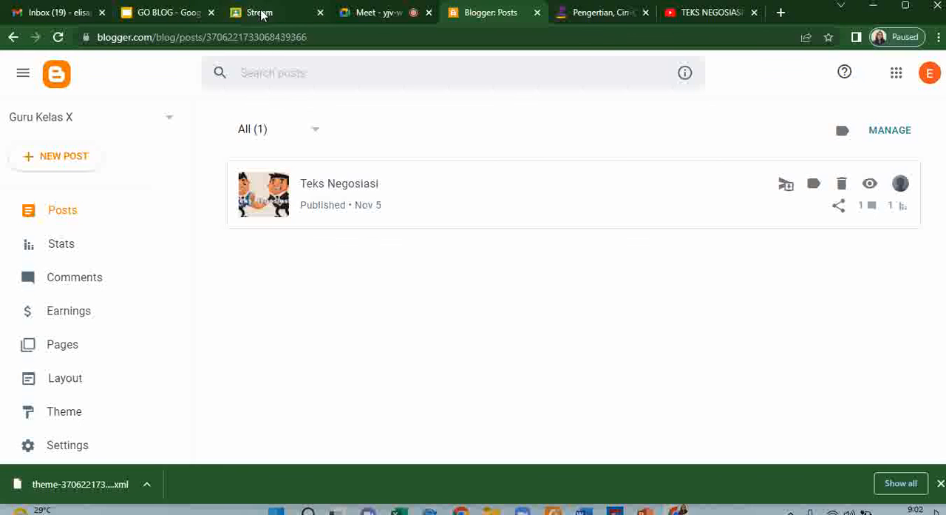
{"action": "left_click", "coordinate": [167, 15]}
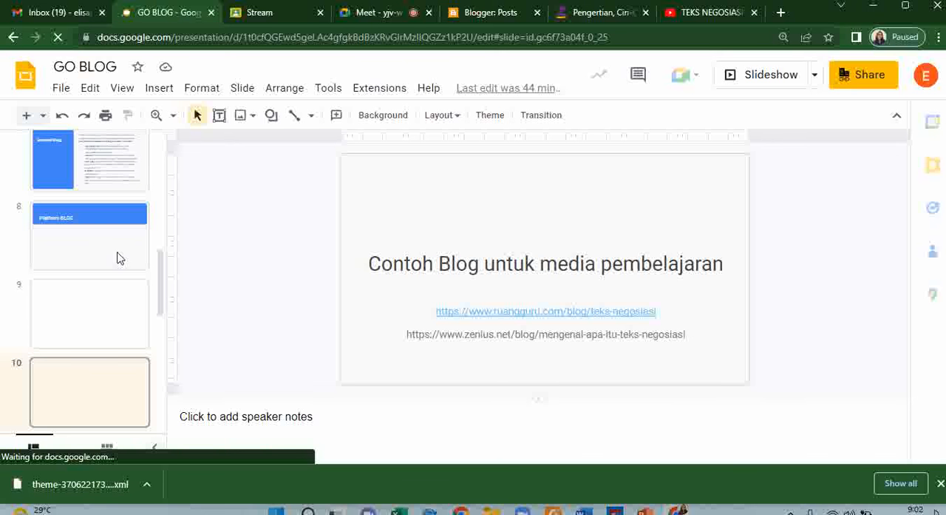
{"action": "scroll", "coordinate": [79, 369], "scroll_direction": "down", "scroll_amount": 7}
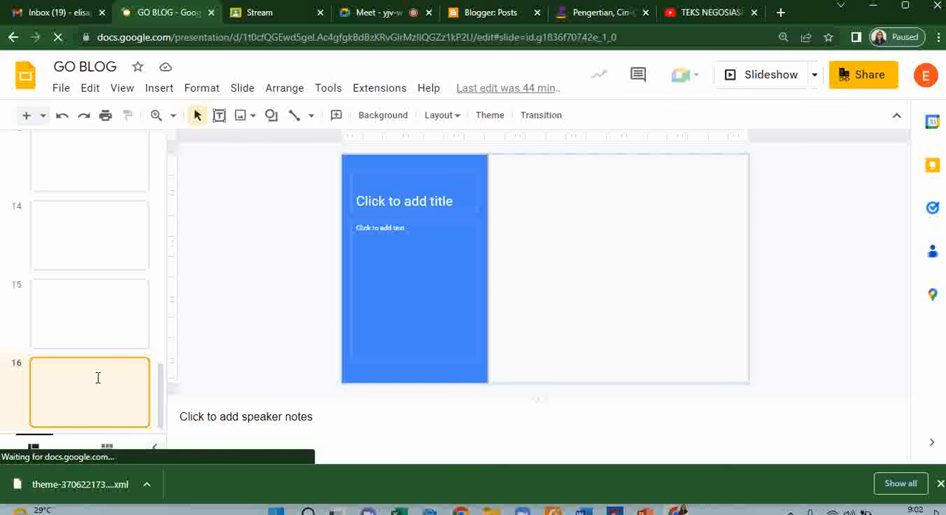
{"action": "scroll", "coordinate": [116, 316], "scroll_direction": "up", "scroll_amount": 1}
{"action": "scroll", "coordinate": [116, 317], "scroll_direction": "down", "scroll_amount": 1}
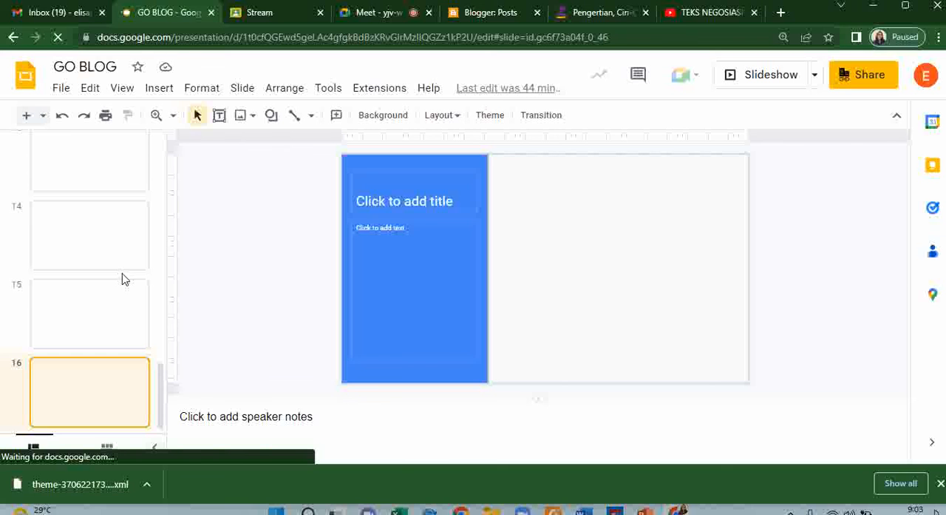
{"action": "scroll", "coordinate": [123, 277], "scroll_direction": "up", "scroll_amount": 3}
{"action": "scroll", "coordinate": [123, 276], "scroll_direction": "down", "scroll_amount": 2}
{"action": "left_click", "coordinate": [117, 332]}
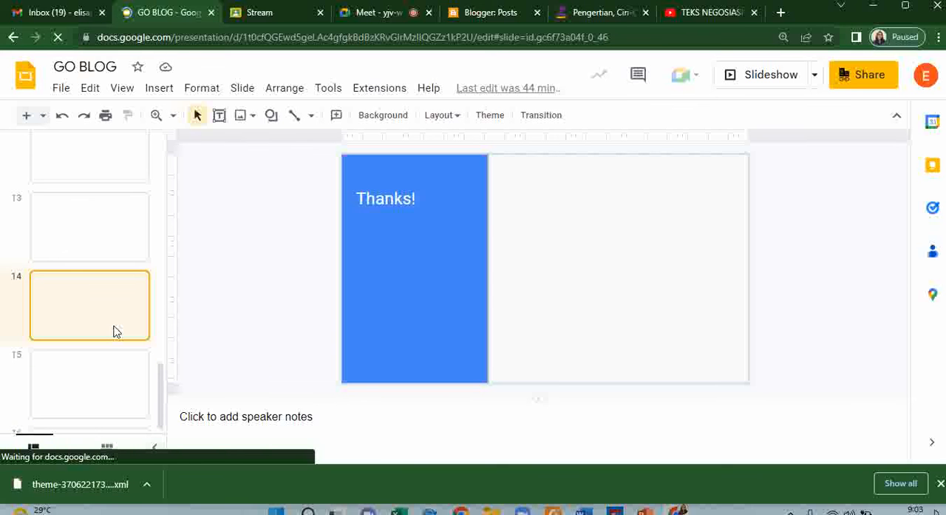
{"action": "left_click", "coordinate": [417, 198]}
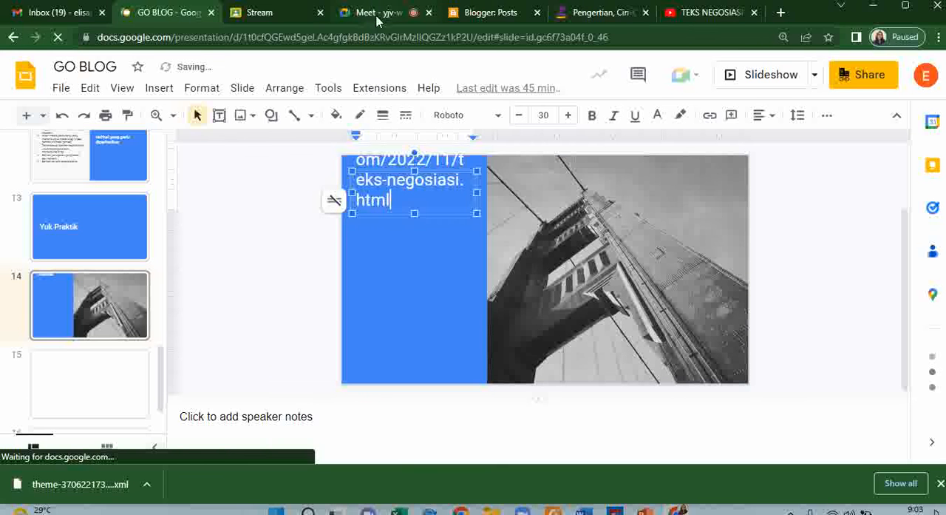
- Revisit the Blogger posts, switch to the Google Meet call, and raise the screen brightness
{"action": "left_click", "coordinate": [492, 15]}
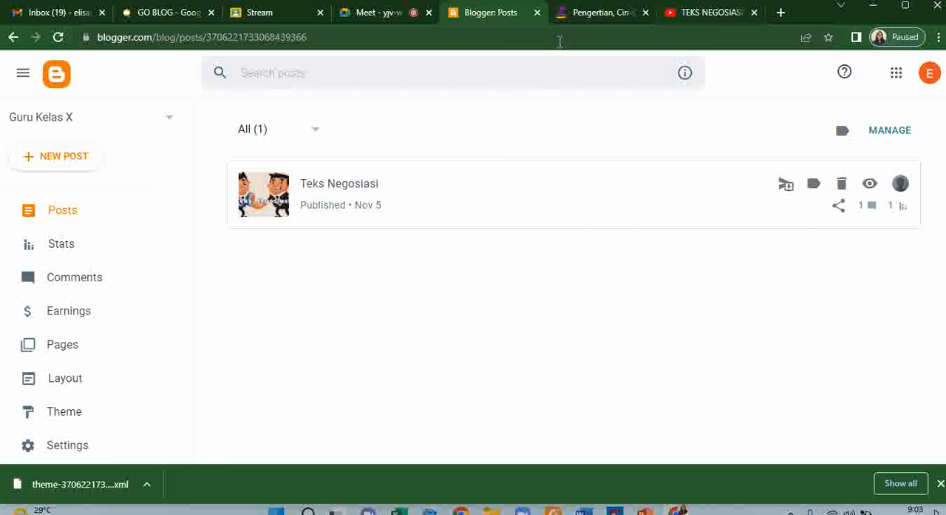
{"action": "left_click", "coordinate": [374, 12]}
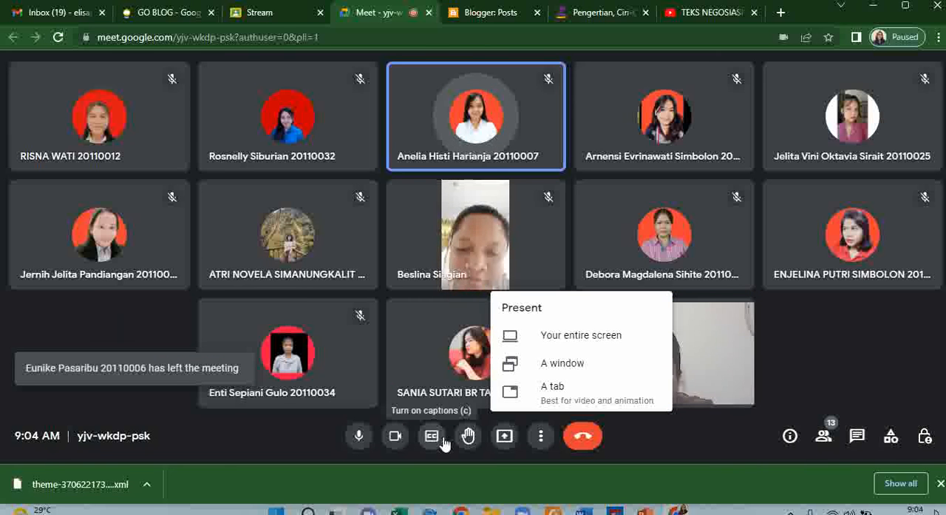
{"action": "key", "text": "XF86MonBrightnessUp"}
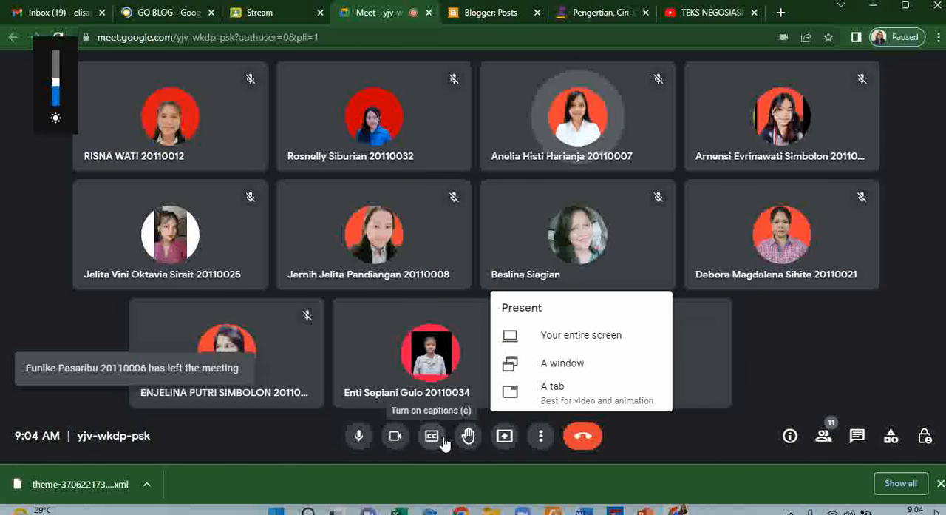